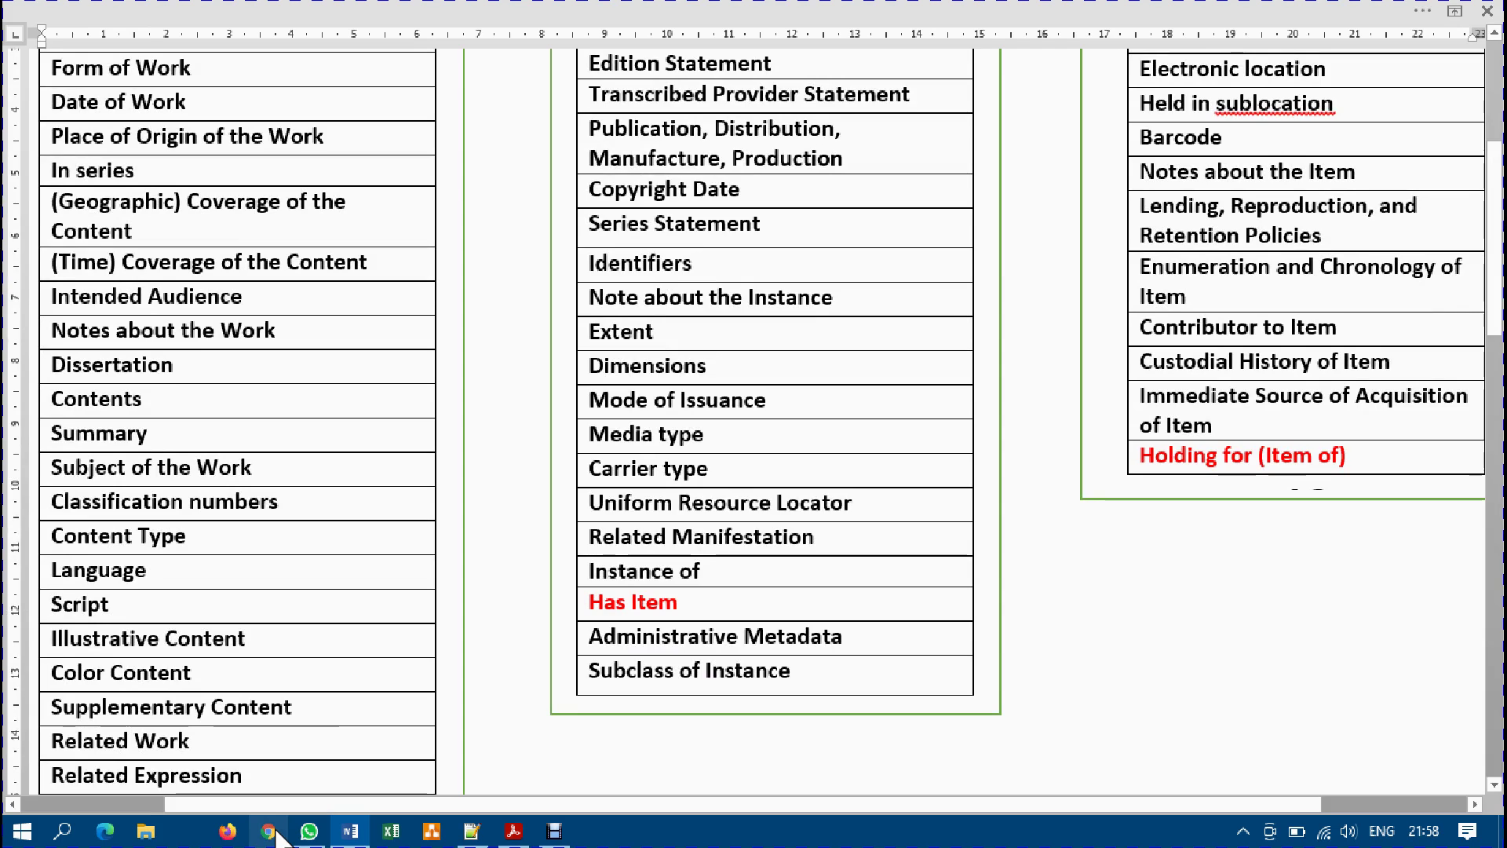
Bring the Chrome browser window forward from the taskbar, leaving the Word tables aside.
left_click(271, 832)
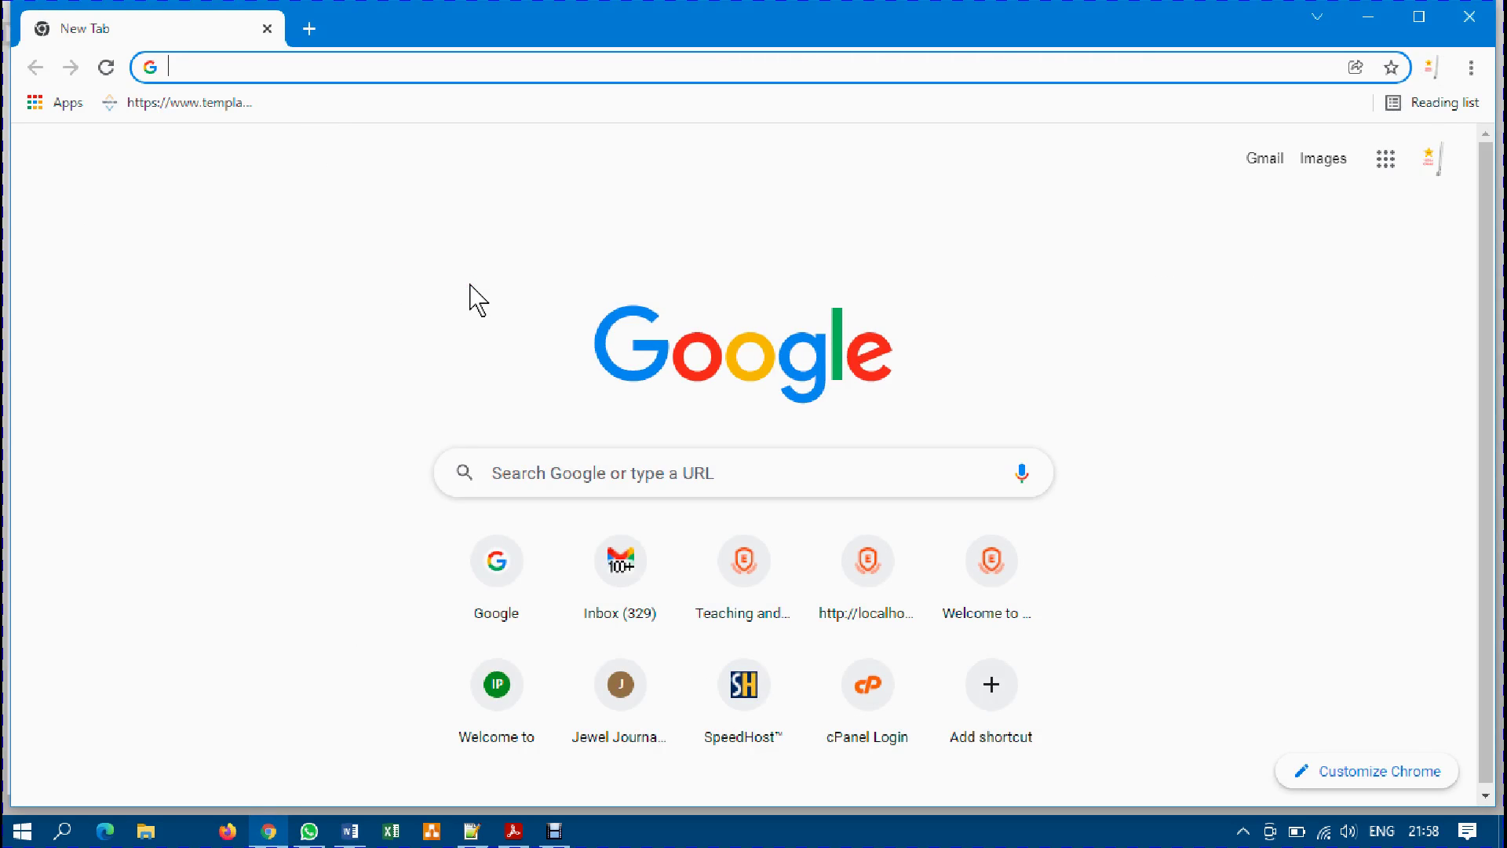
Load stage.sinopia.io in Chrome, dropping the suggested /editor completion.
type("stae")
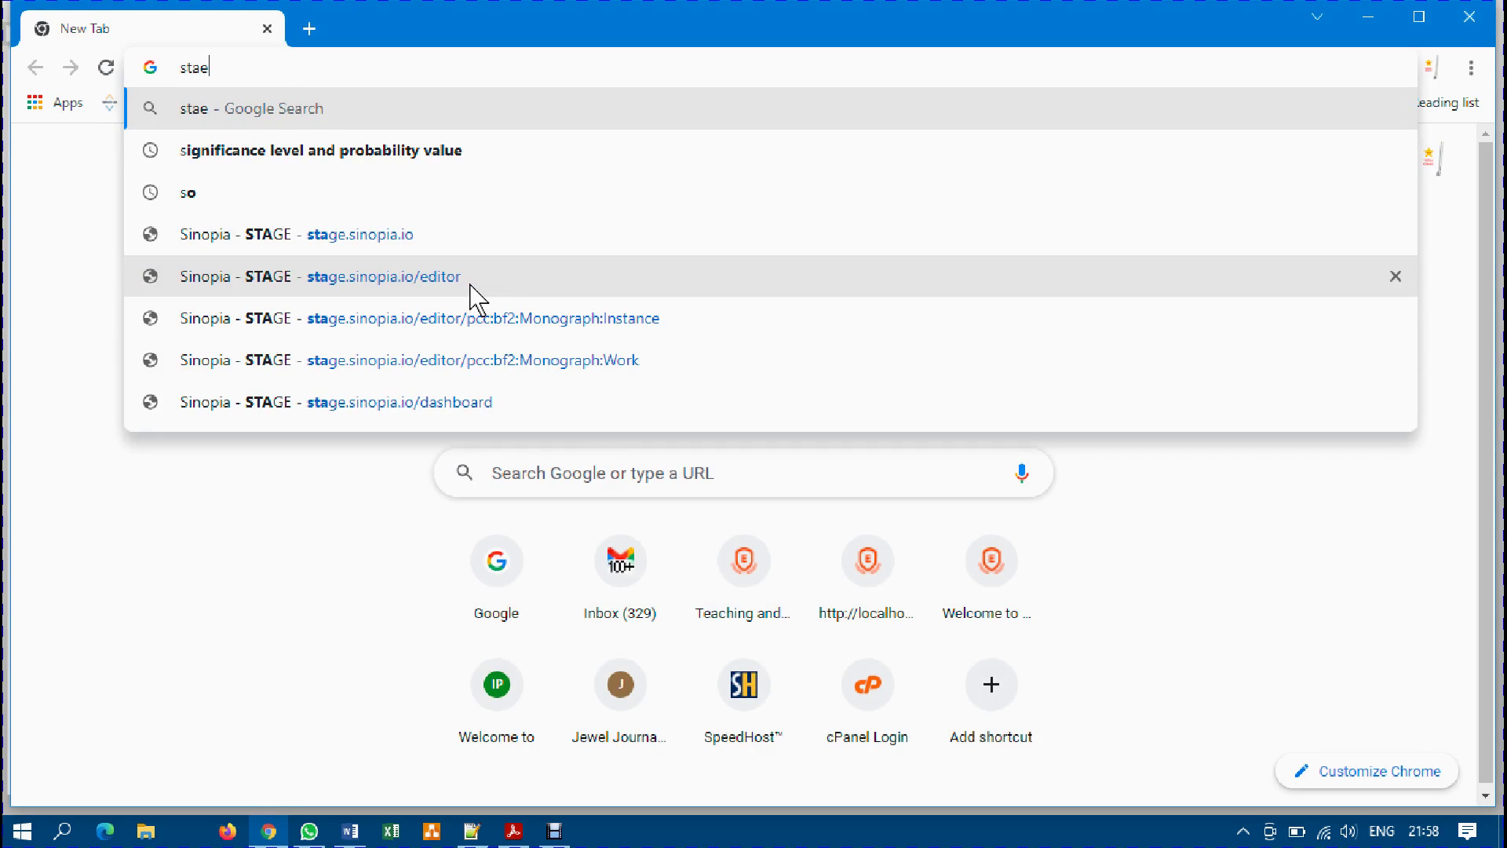
key("BackSpace")
type("ge")
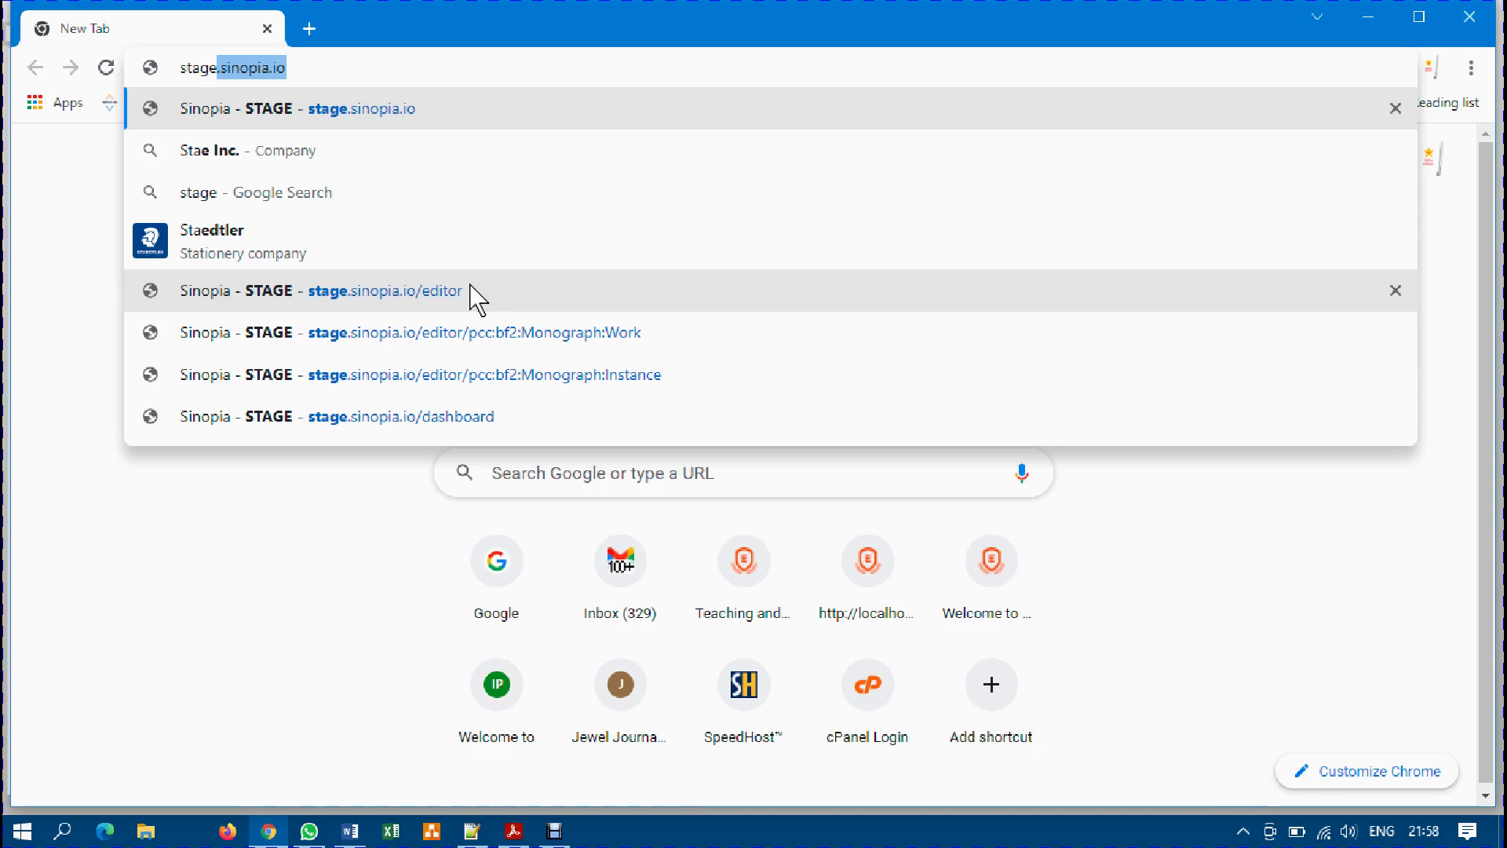
type(".s")
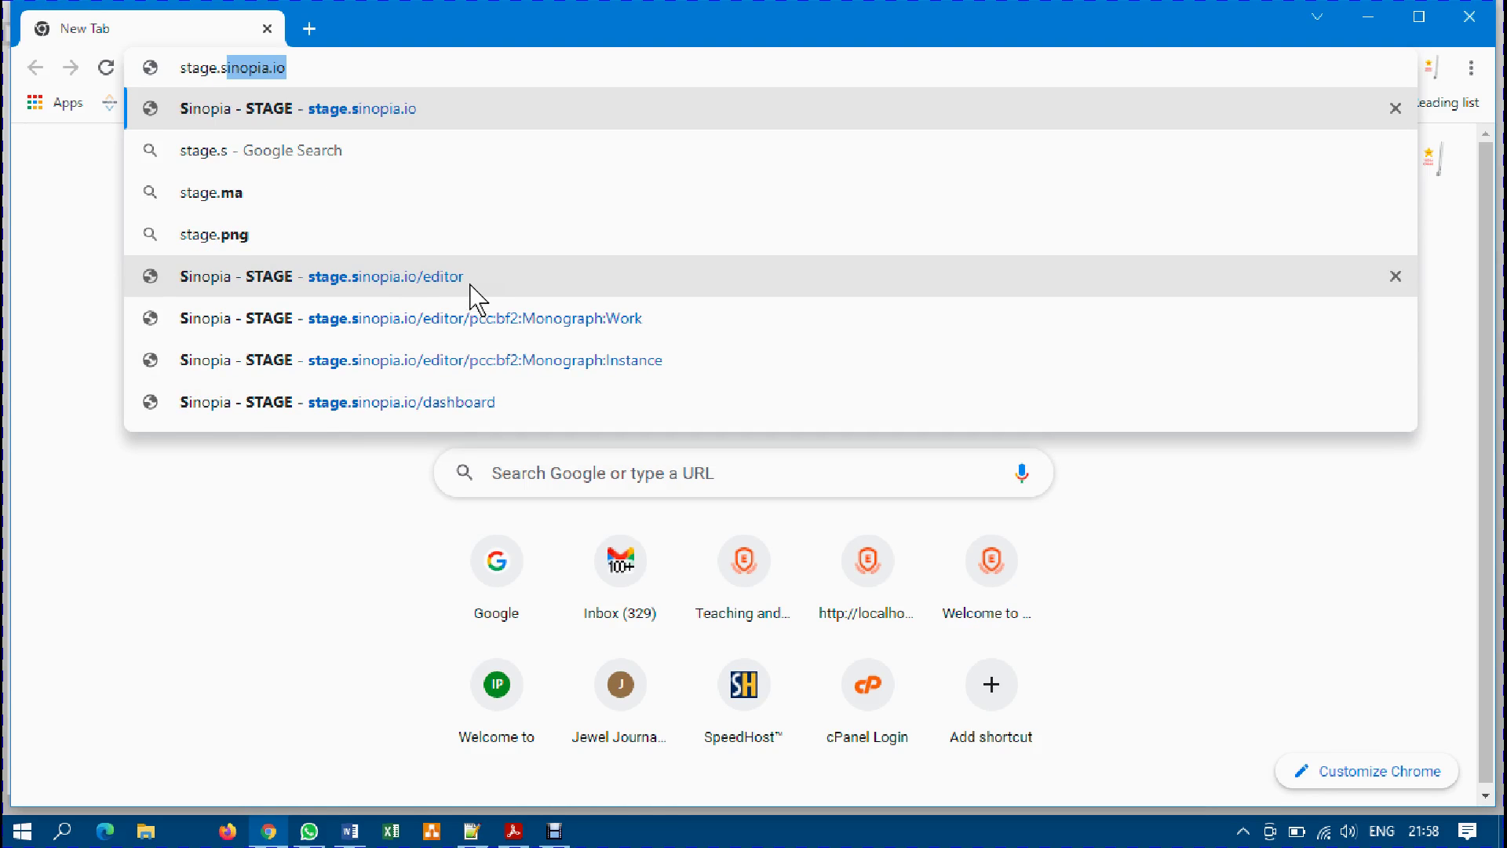
type("inopia.io")
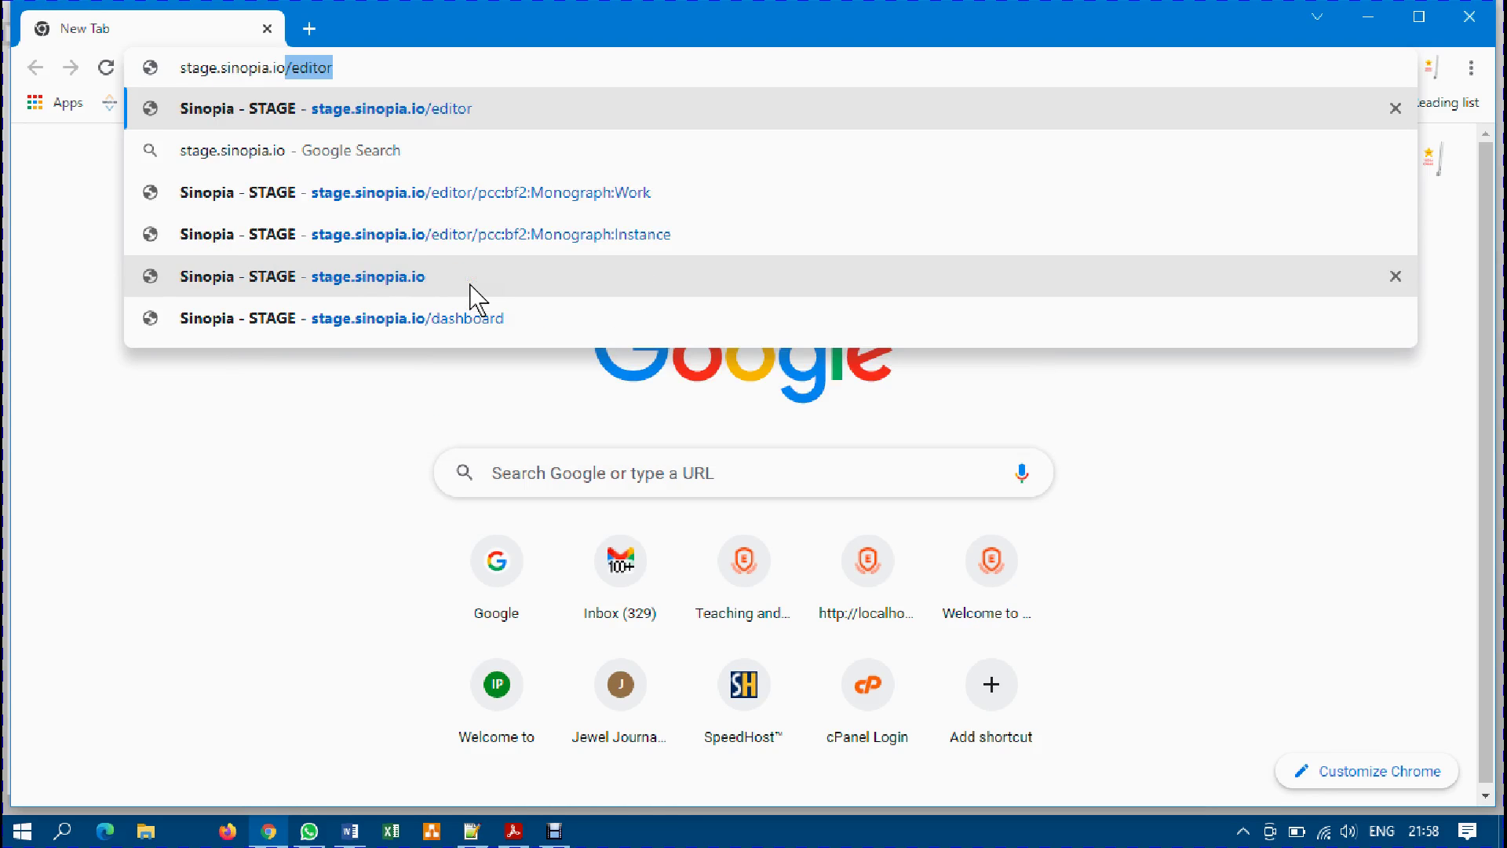
key("Delete")
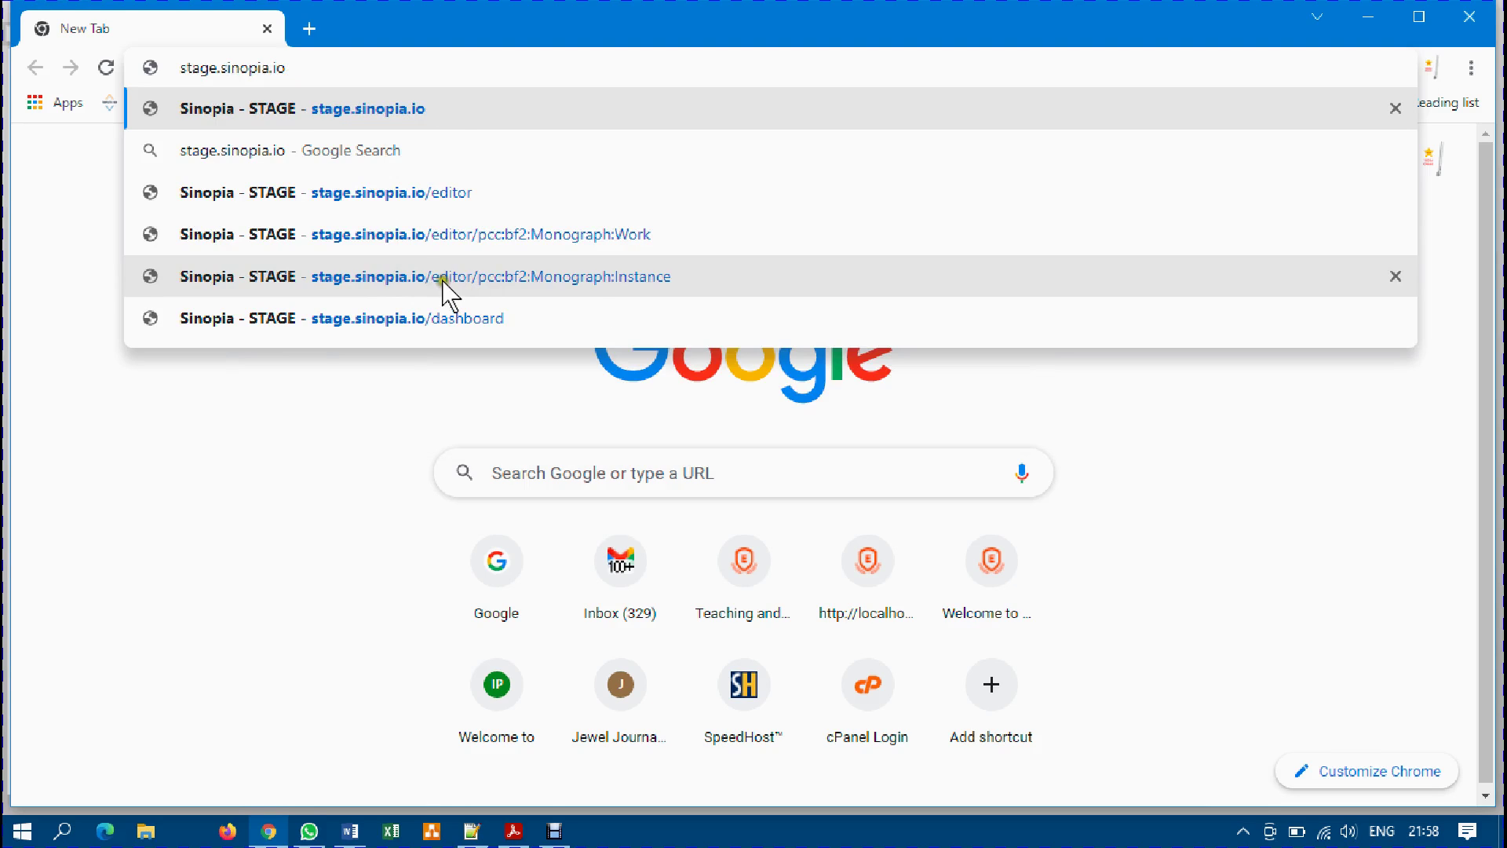
left_click(251, 100)
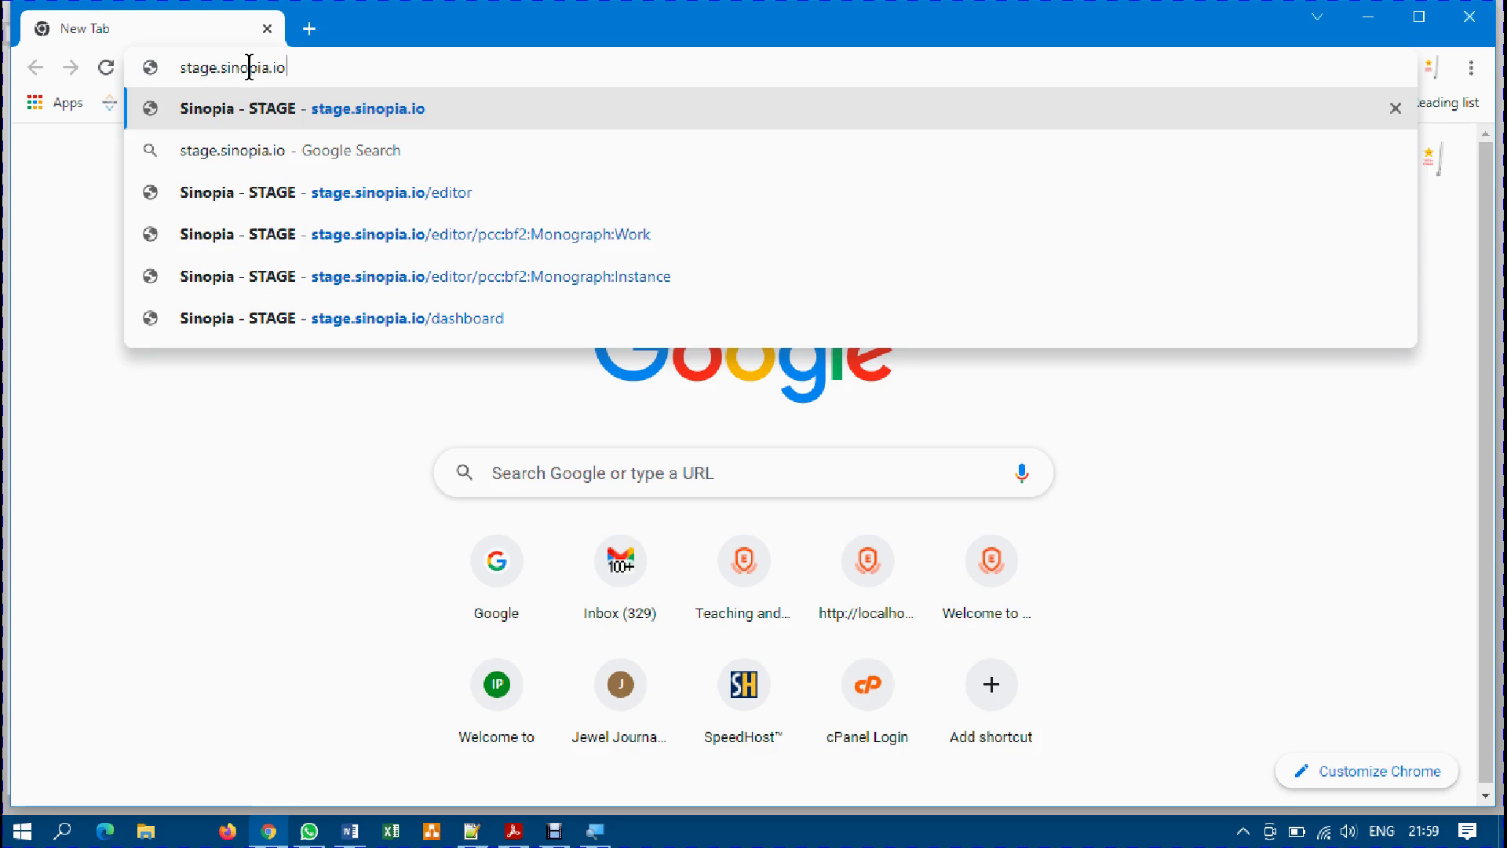
left_click(287, 408)
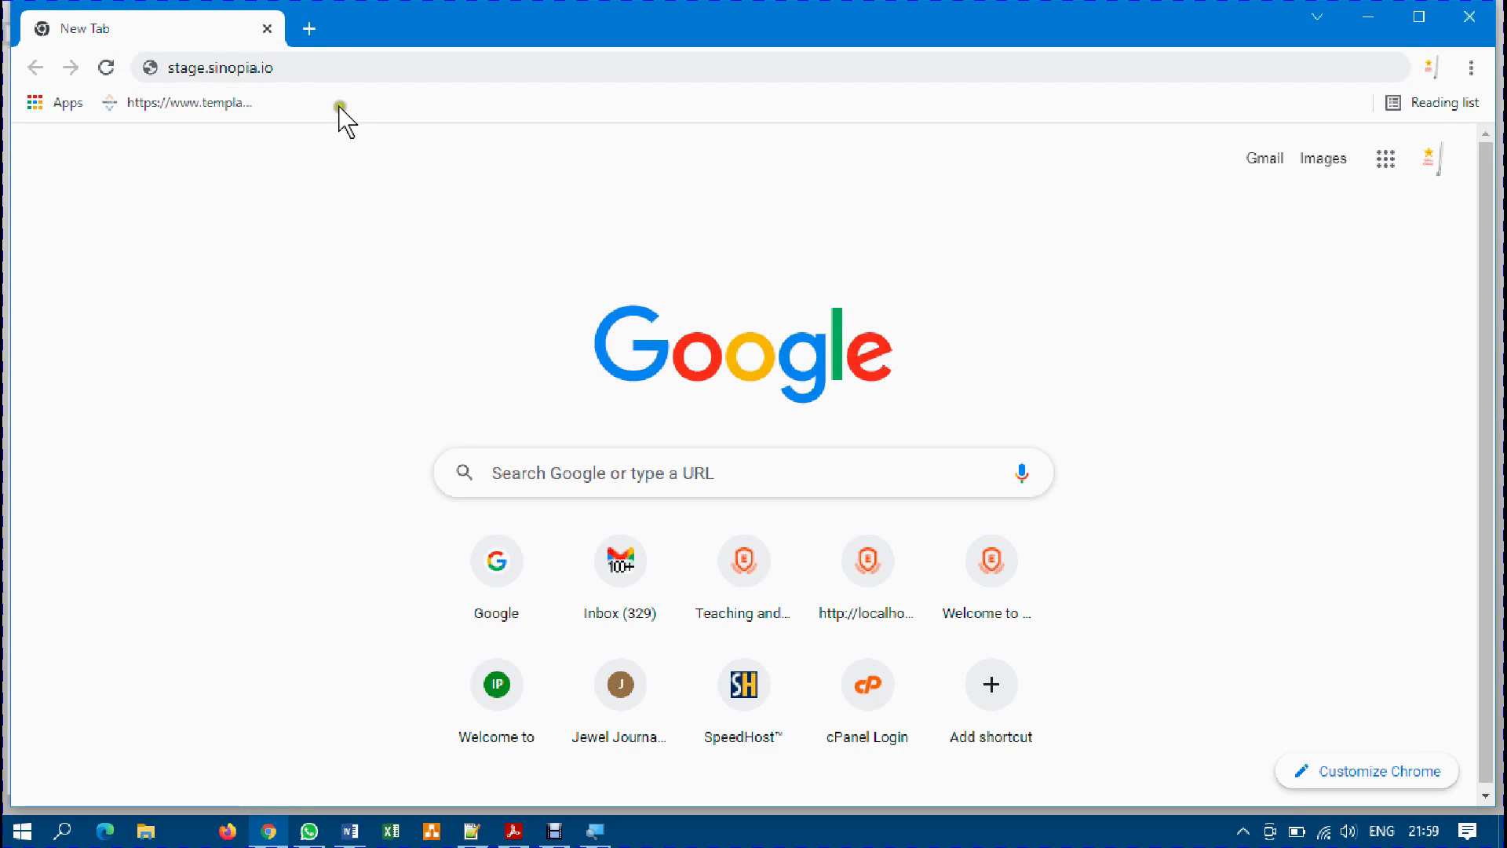
left_click(339, 69)
key("Return")
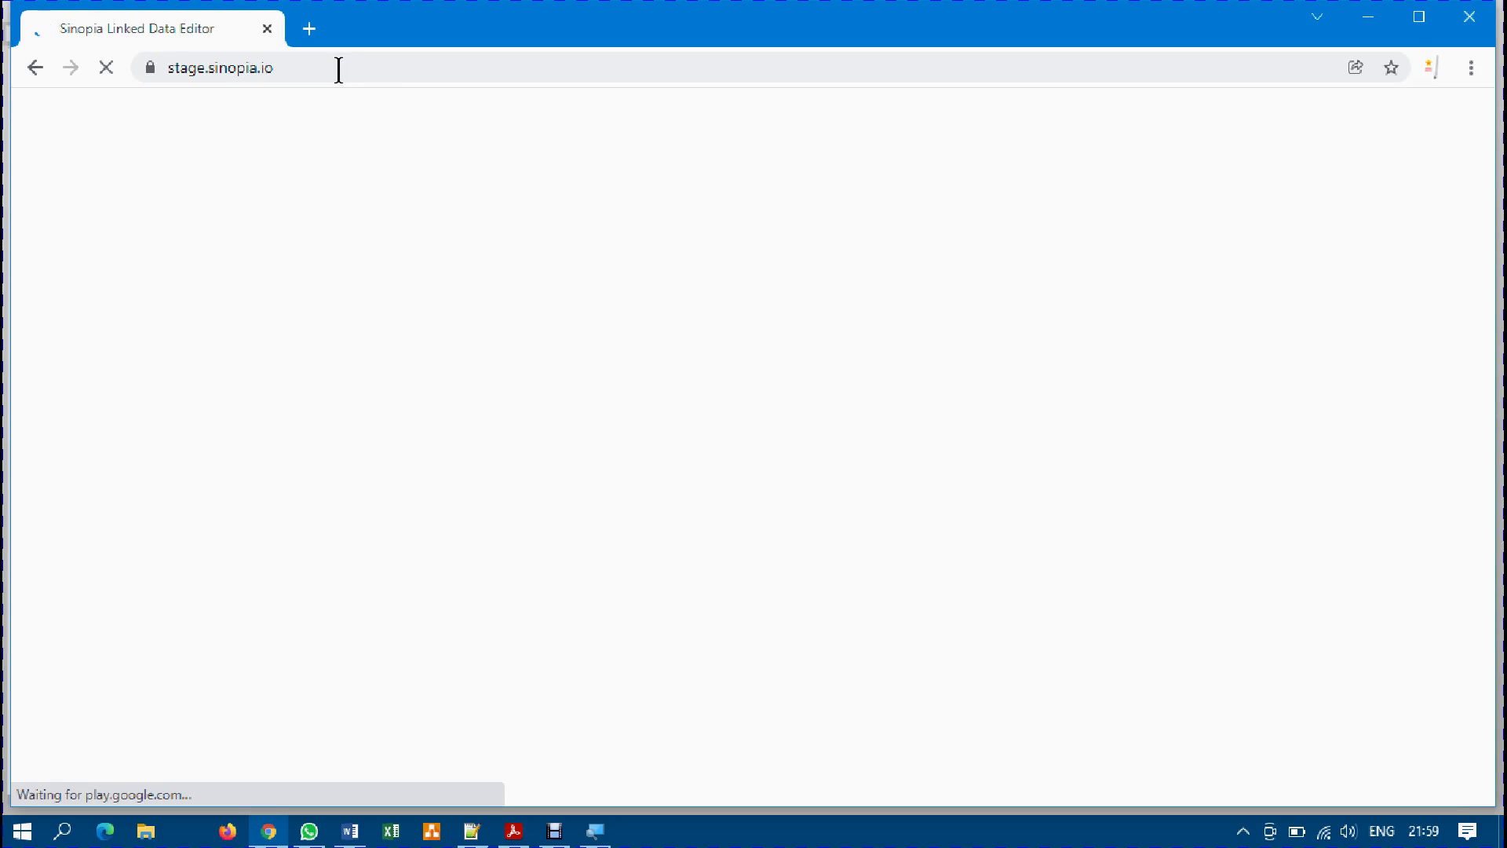
Fill the Sinopia STAGE login with the saved user name and password and submit.
left_click(427, 299)
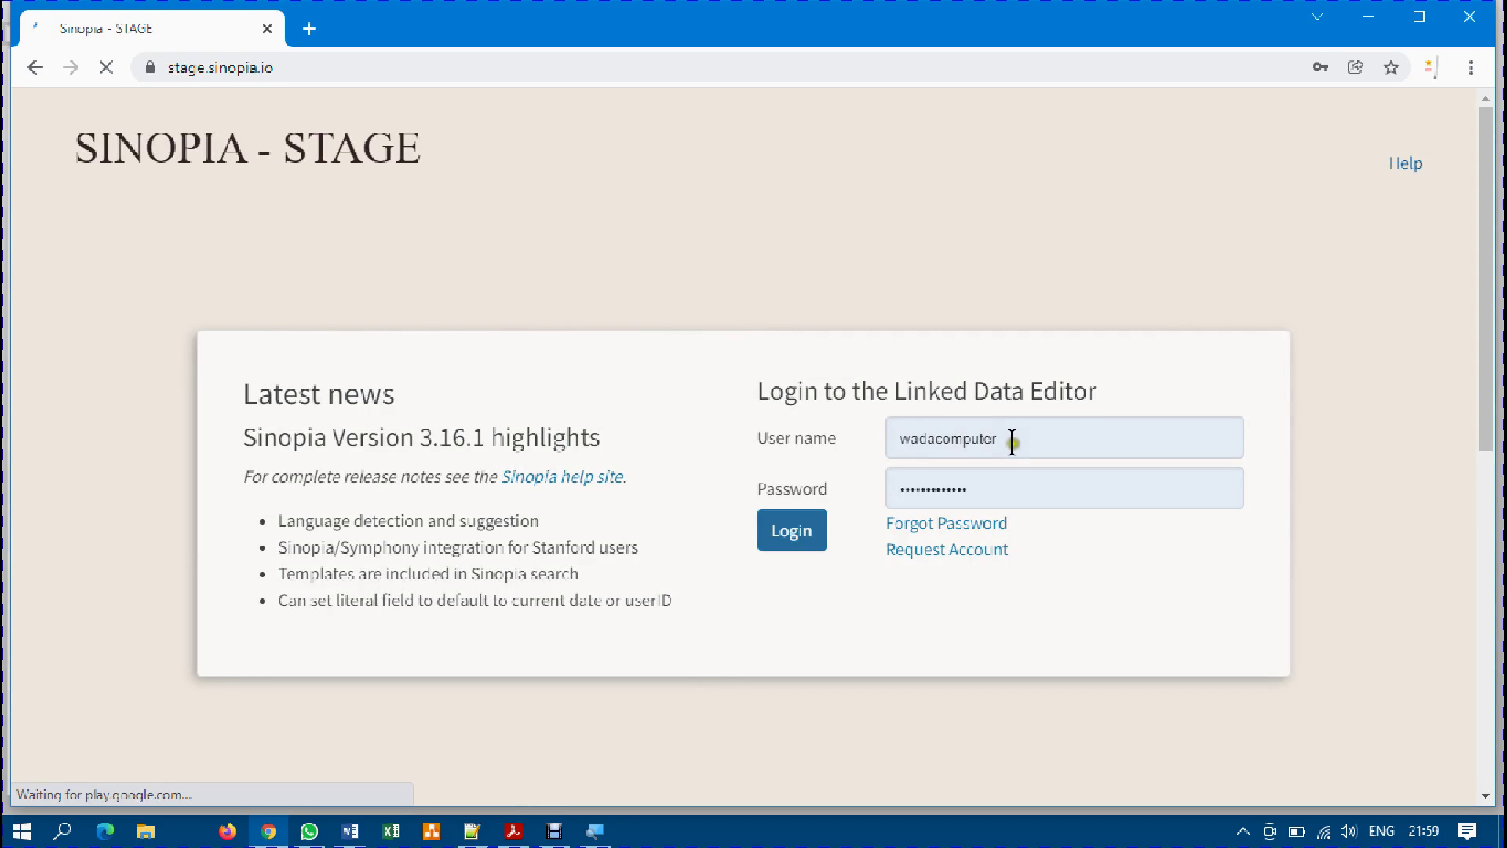
left_click_drag(899, 437, 1004, 437)
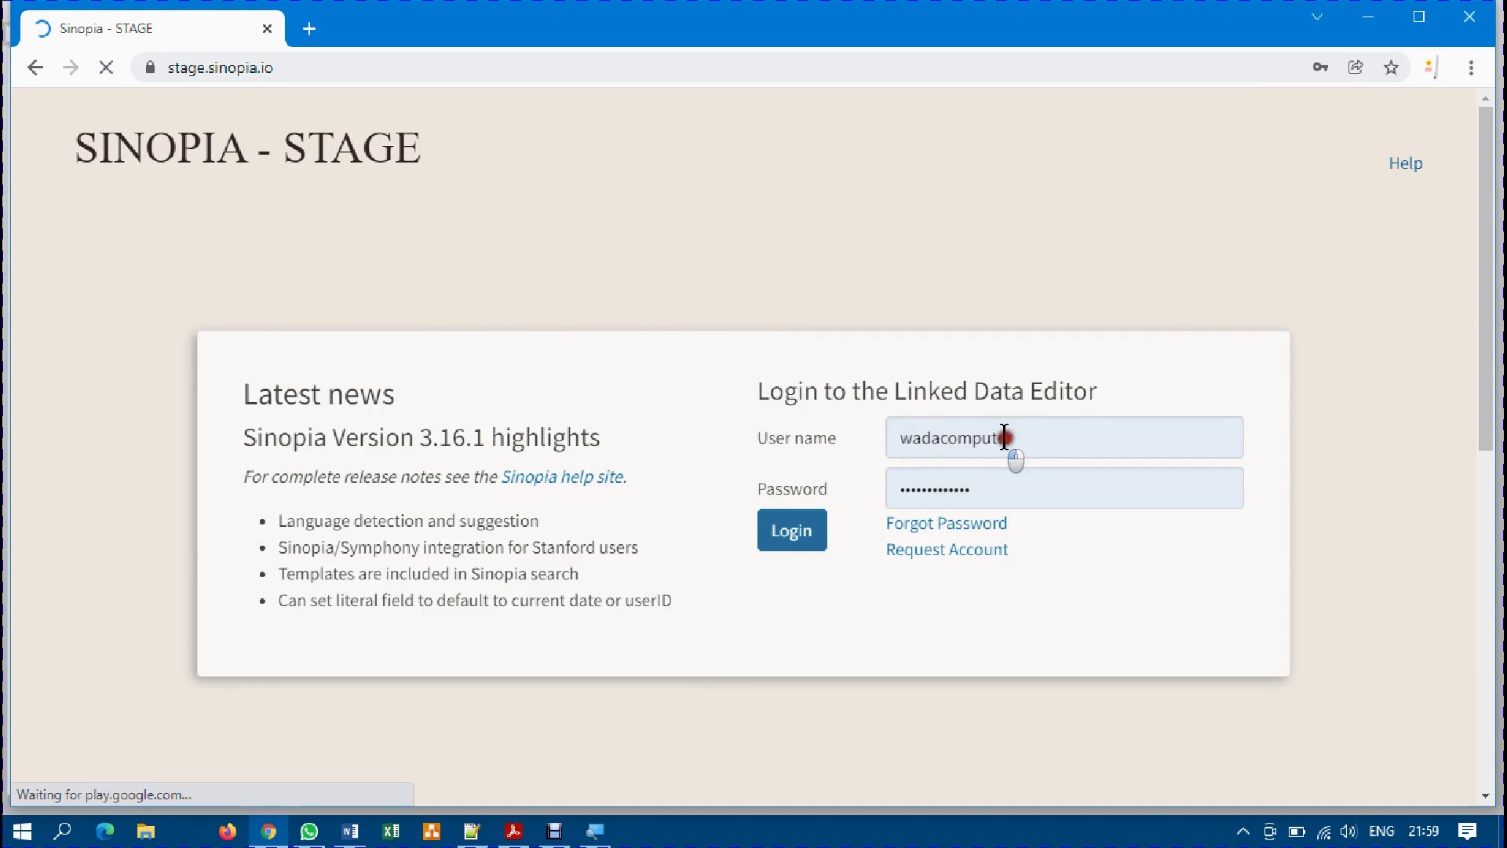
left_click(917, 257)
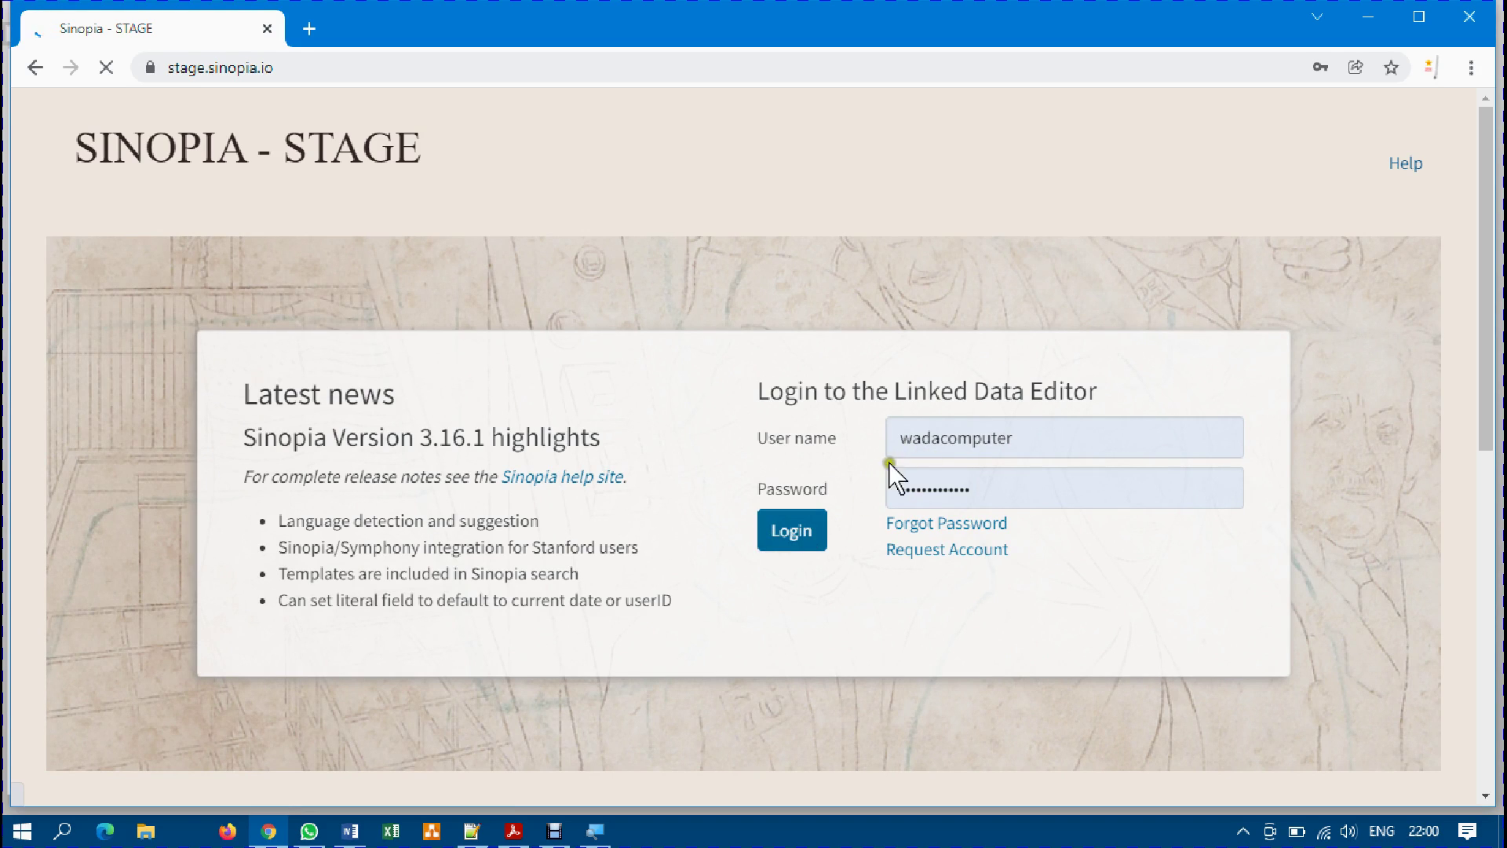
left_click(793, 534)
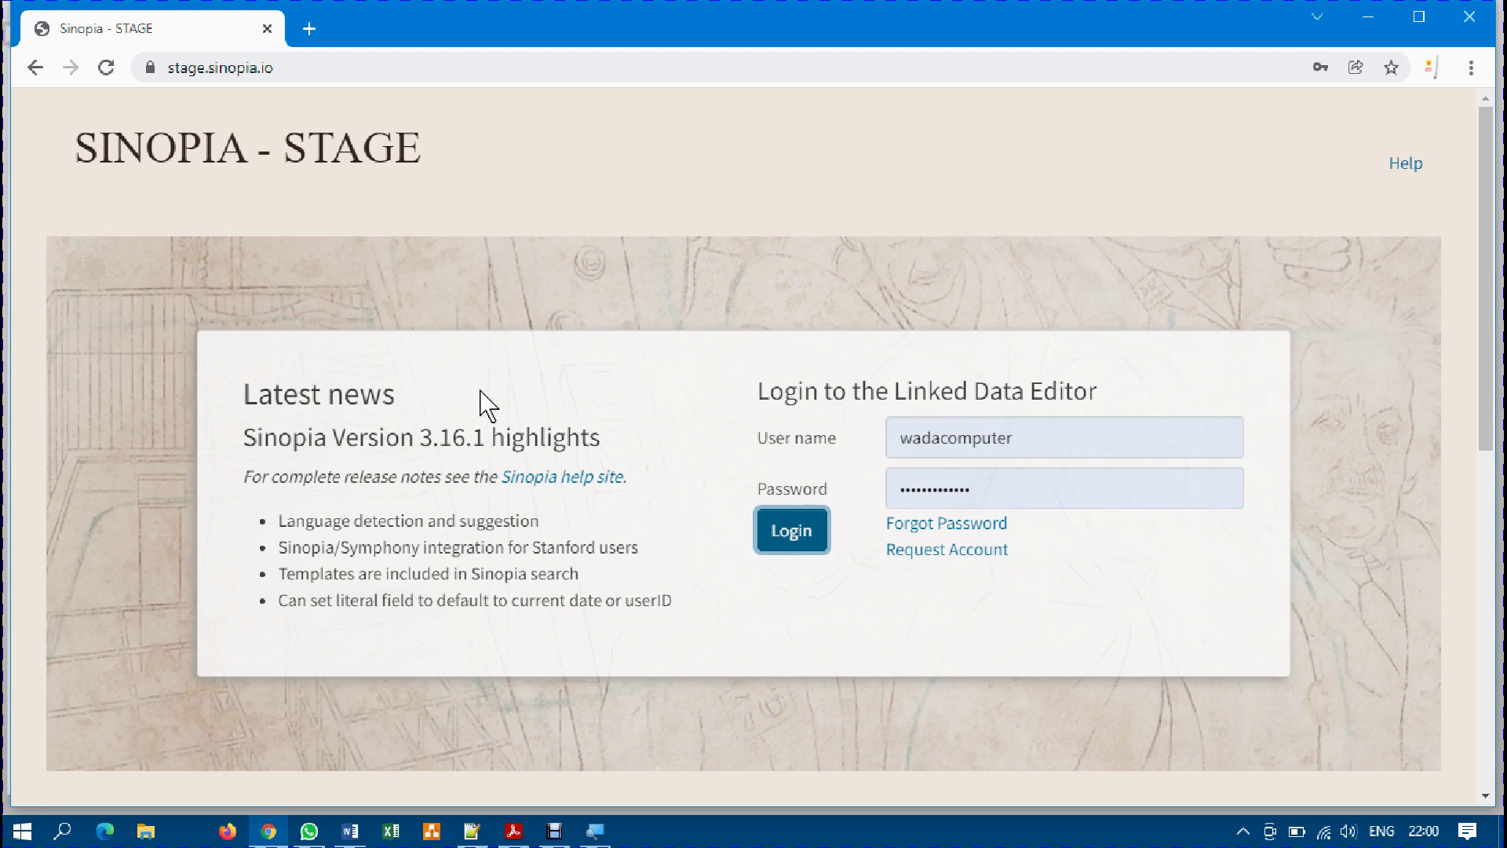
Sign in to Sinopia STAGE with the filled-in credentials.
left_click(775, 481)
left_click(794, 553)
left_click(794, 521)
left_click(798, 542)
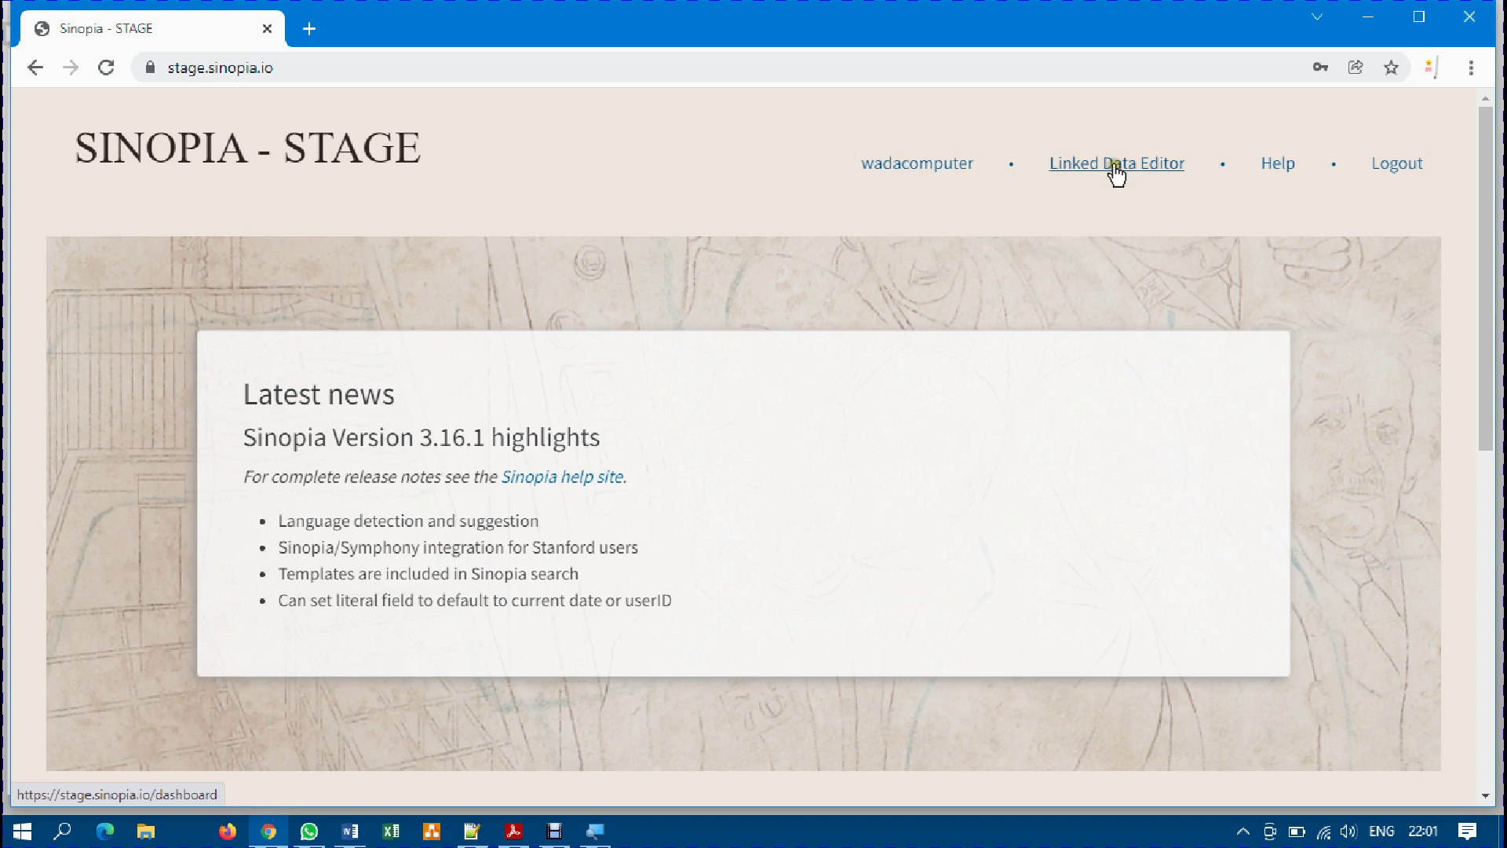
Go from the Linked Data Editor dashboard to the Resource Templates list.
left_click(1143, 168)
left_click(1103, 168)
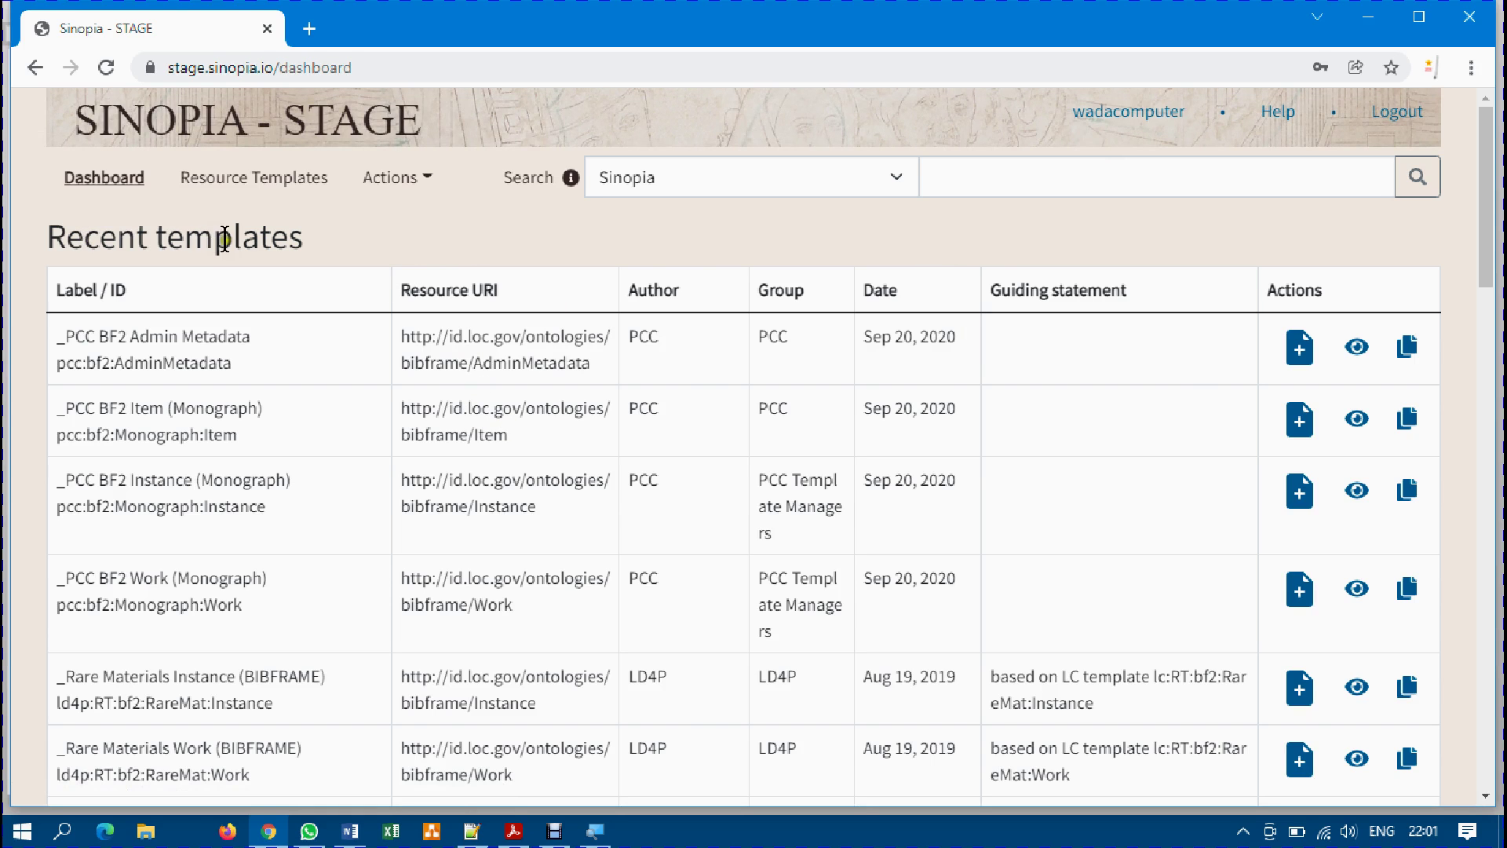
scroll(554, 464, "down", 5)
scroll(554, 467, "up", 5)
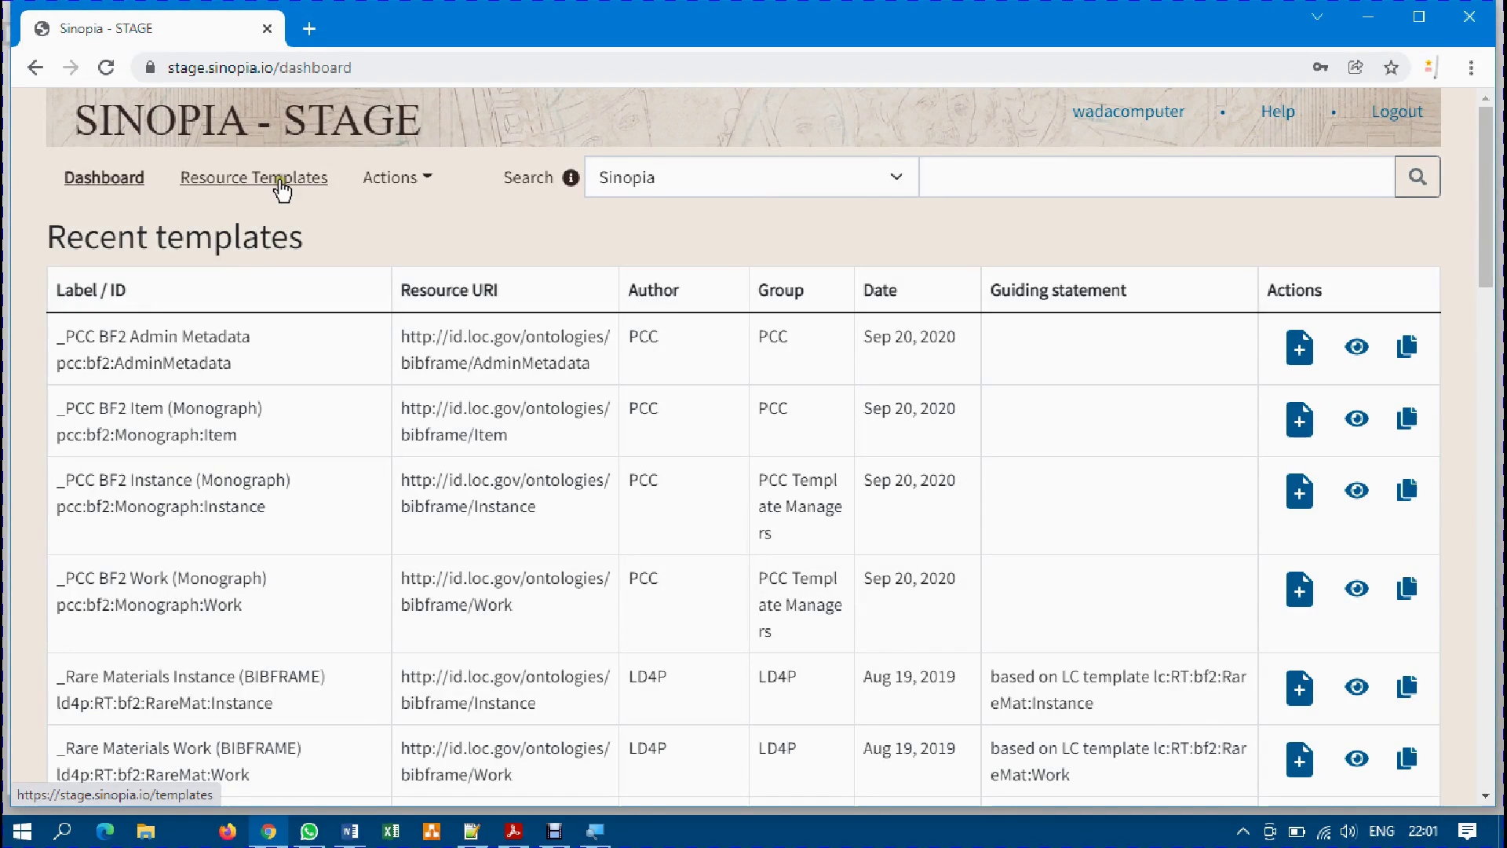
left_click(280, 180)
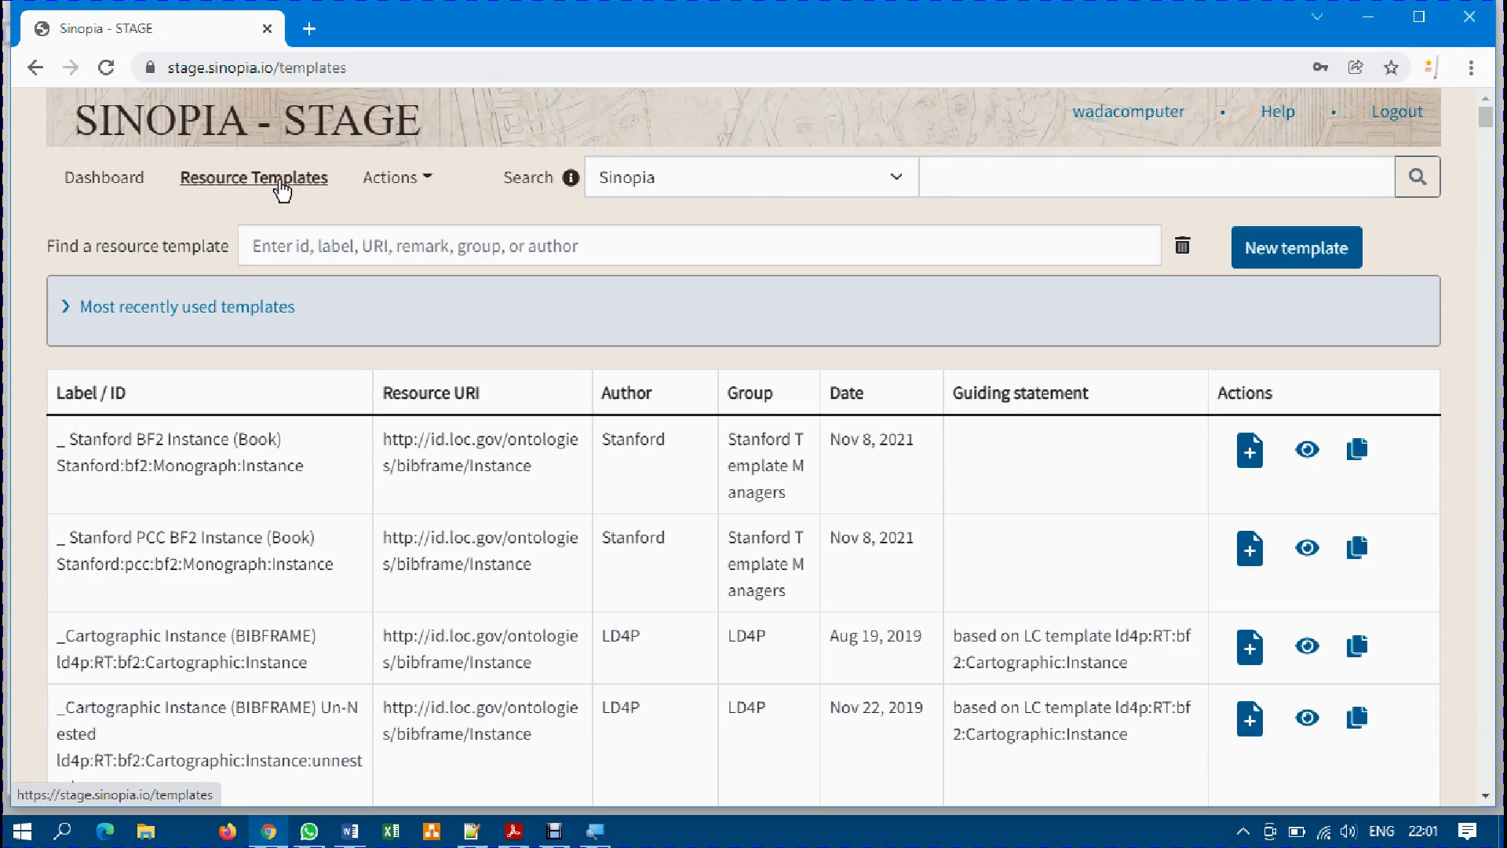
Filter the resource templates by entering '_pcc' in the search field.
left_click(306, 243)
left_click(652, 245)
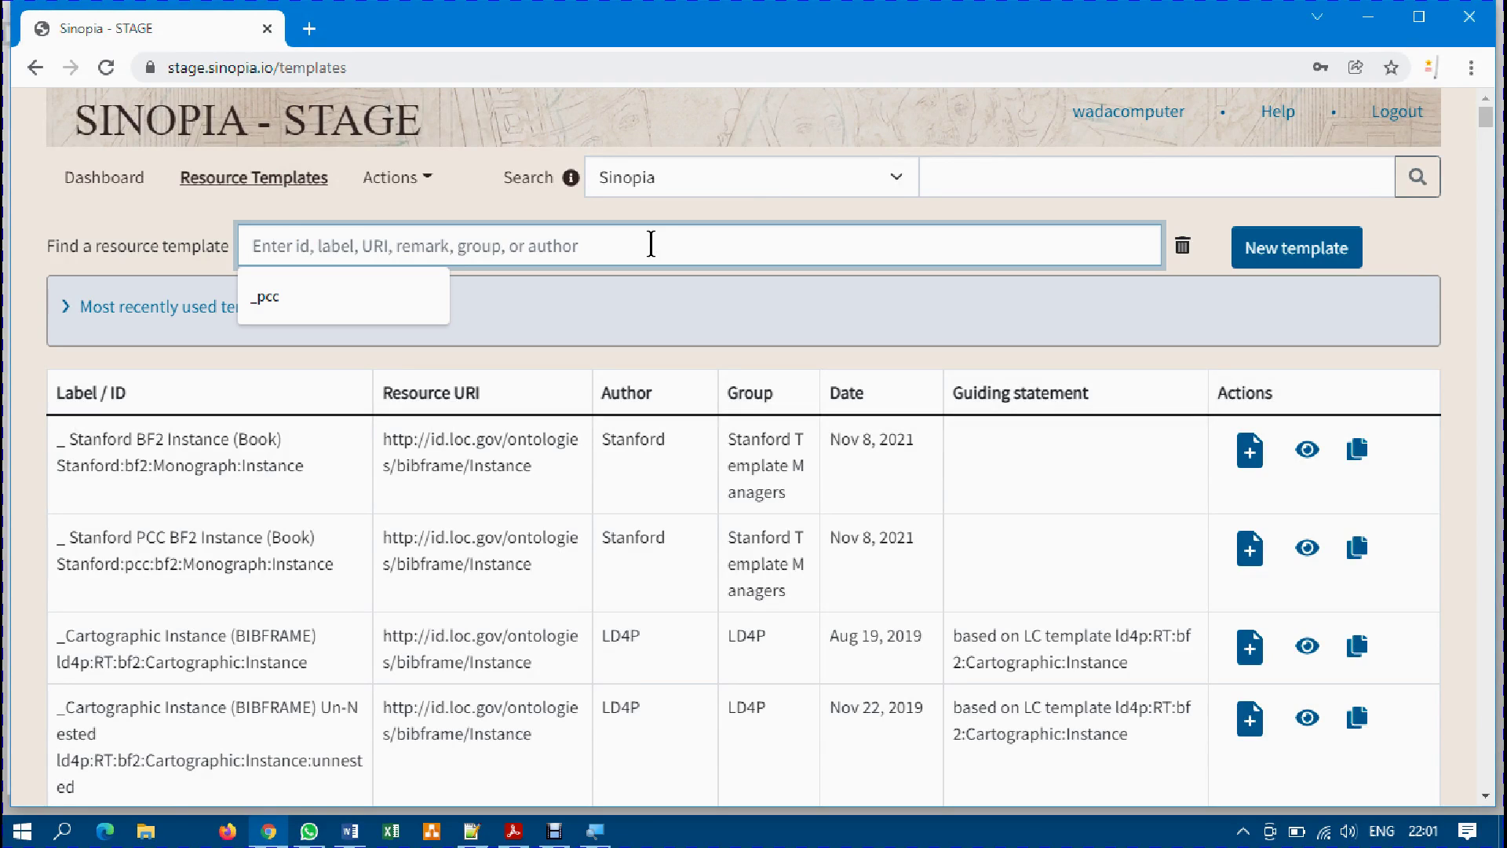
type("_")
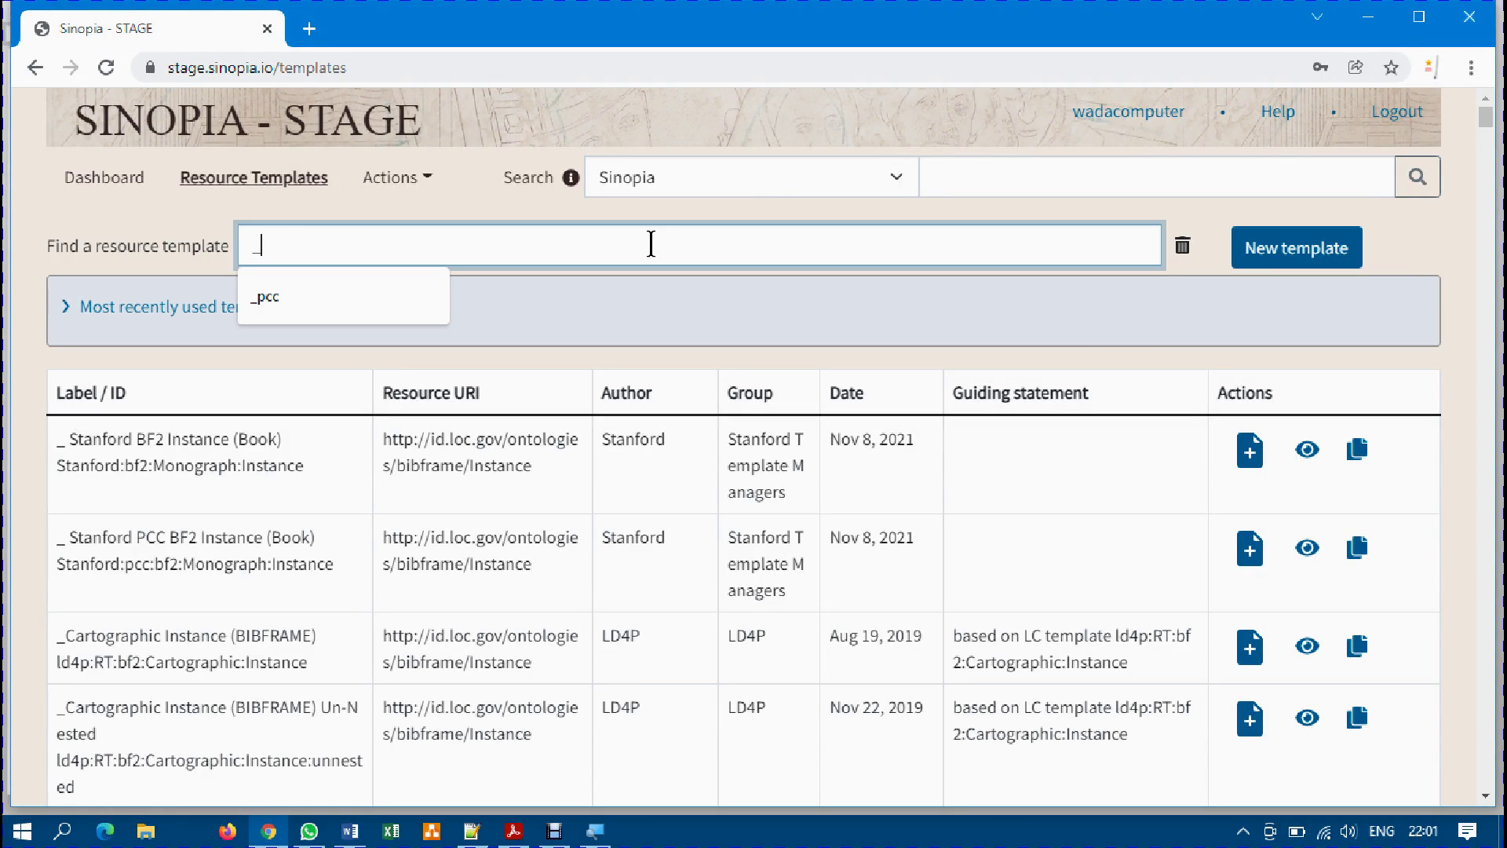
type("pcc")
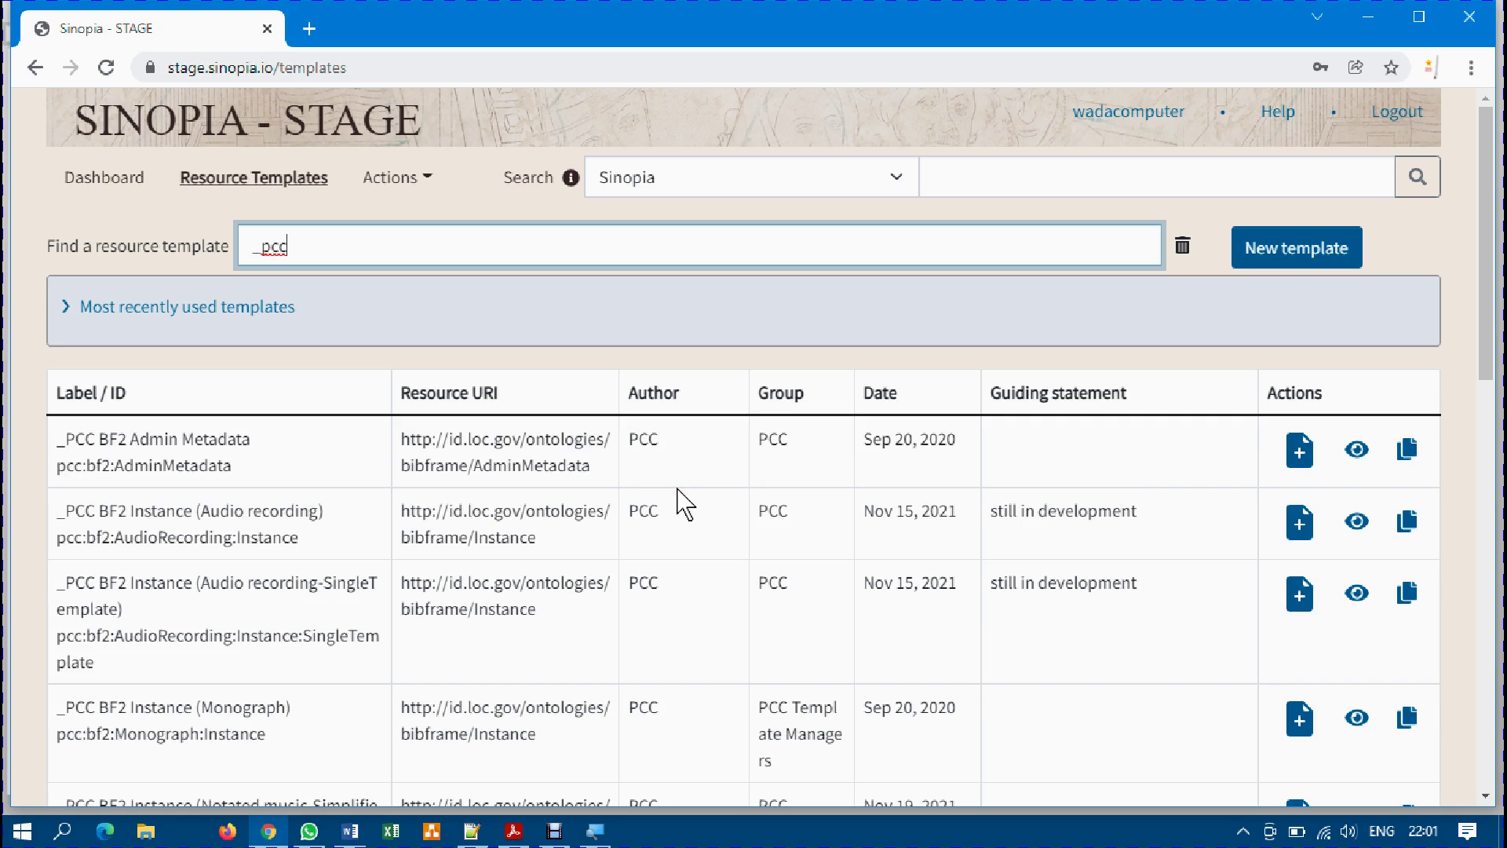
Scroll through the filtered list to review the _PCC BF2 Admin Metadata, Instance and Item templates.
scroll(658, 643, "down", 10)
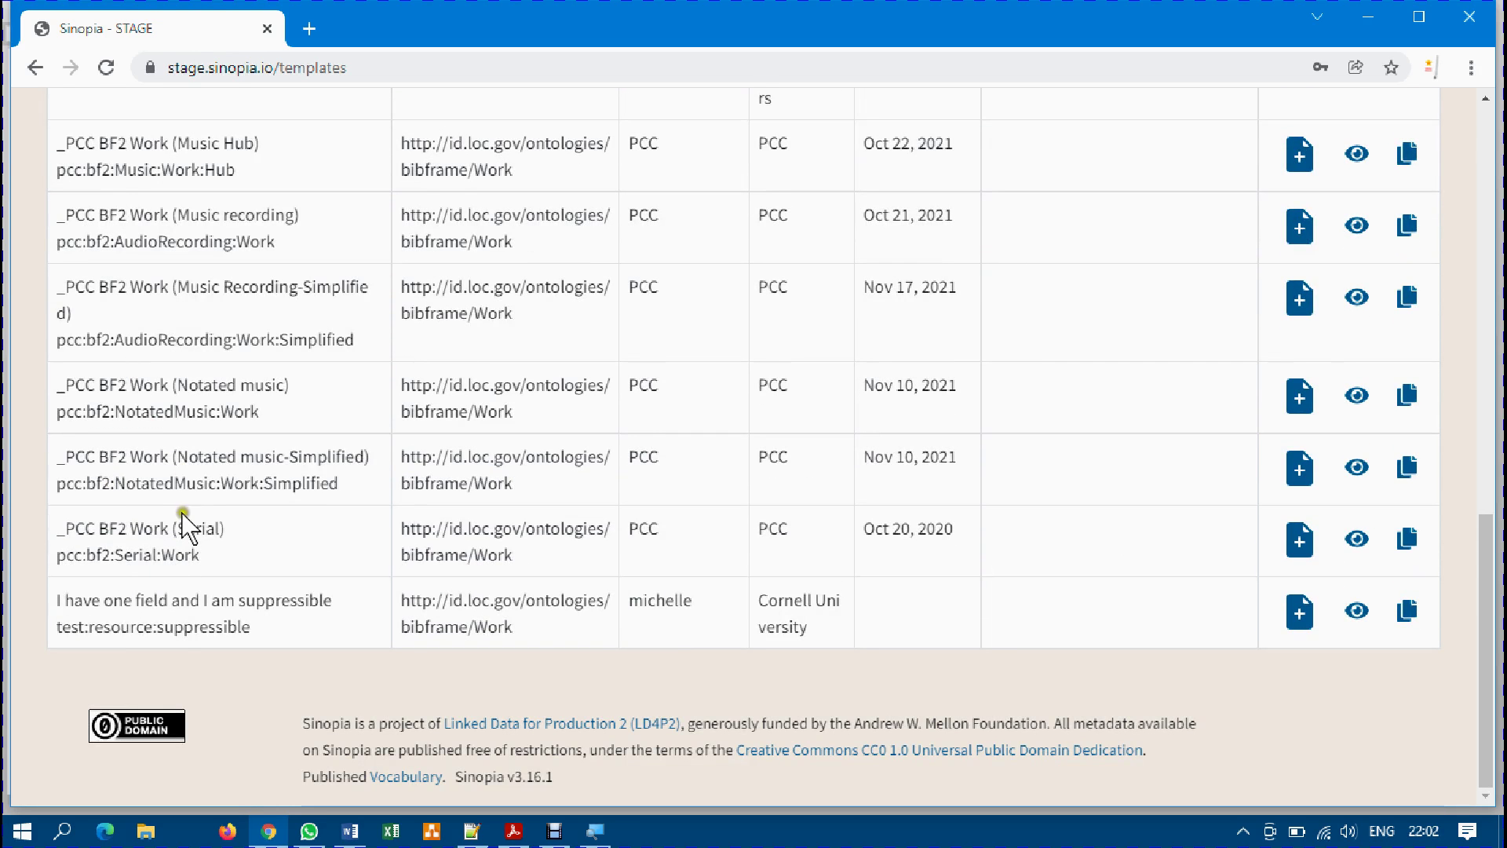
scroll(253, 522, "up", 10)
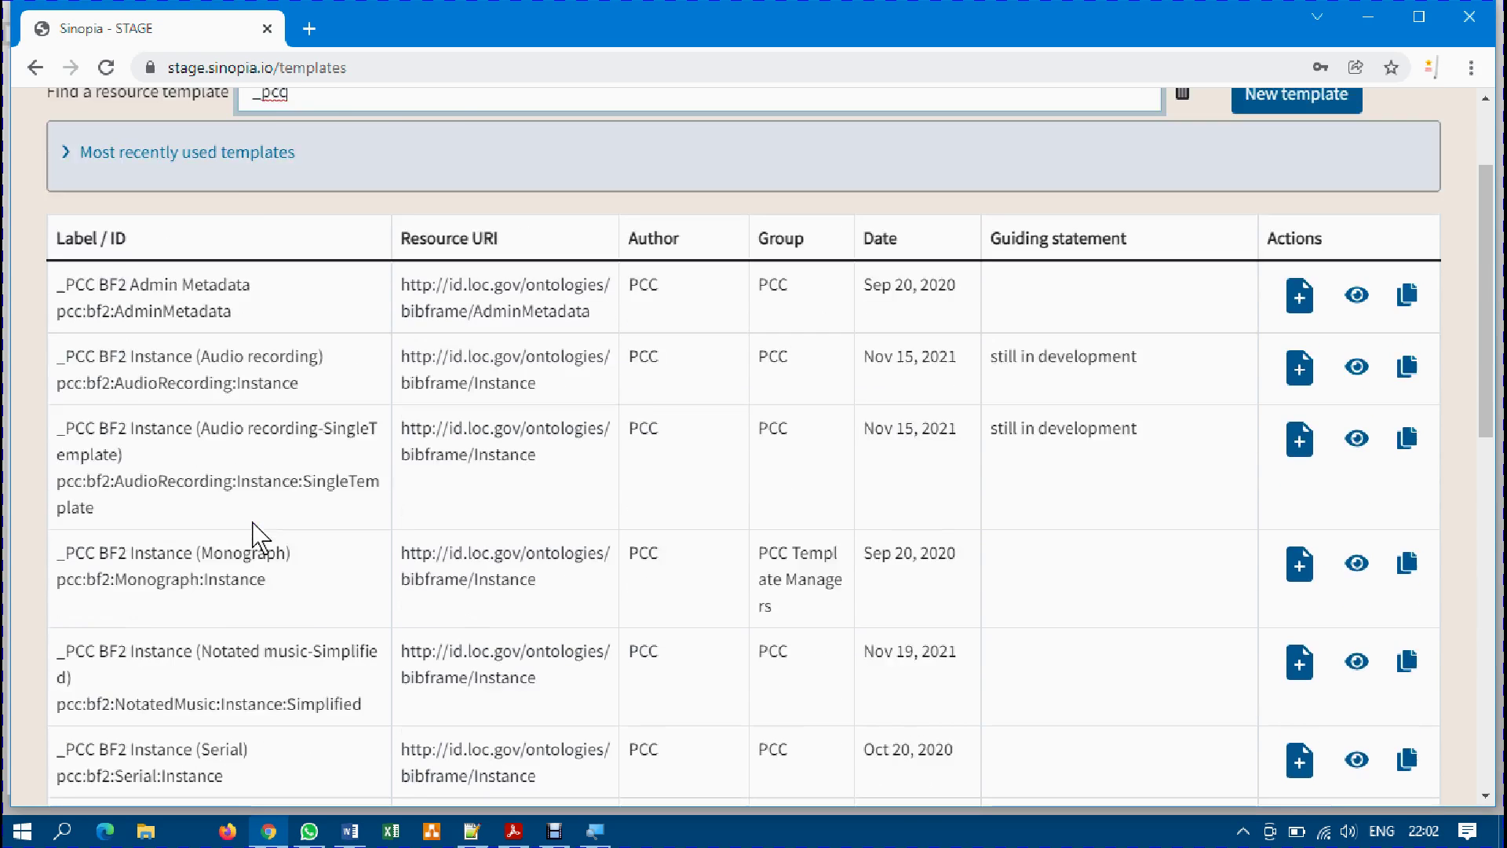
scroll(252, 536, "up", 1)
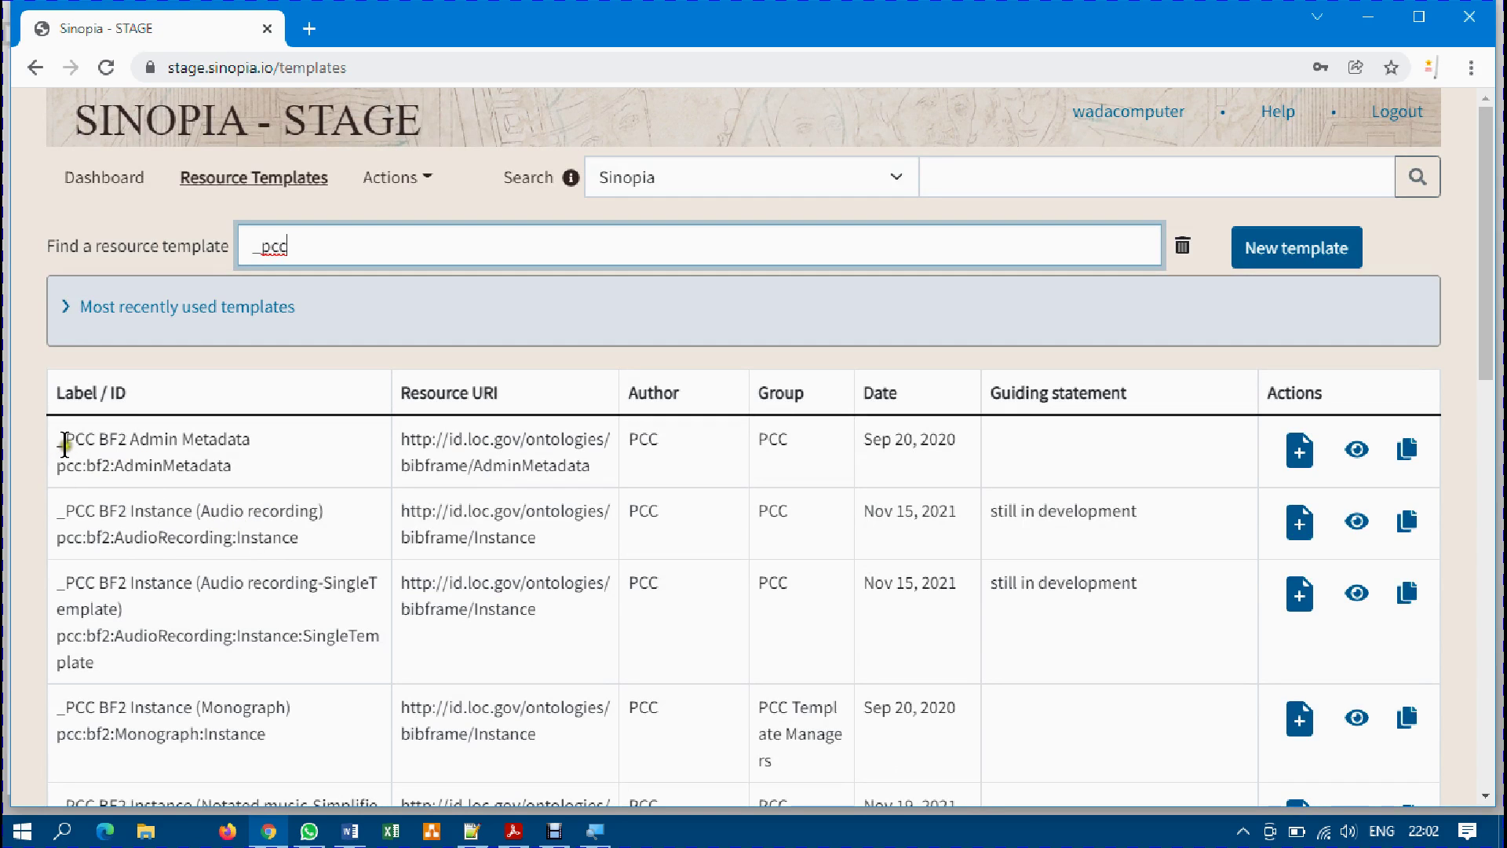
scroll(163, 459, "down", 1)
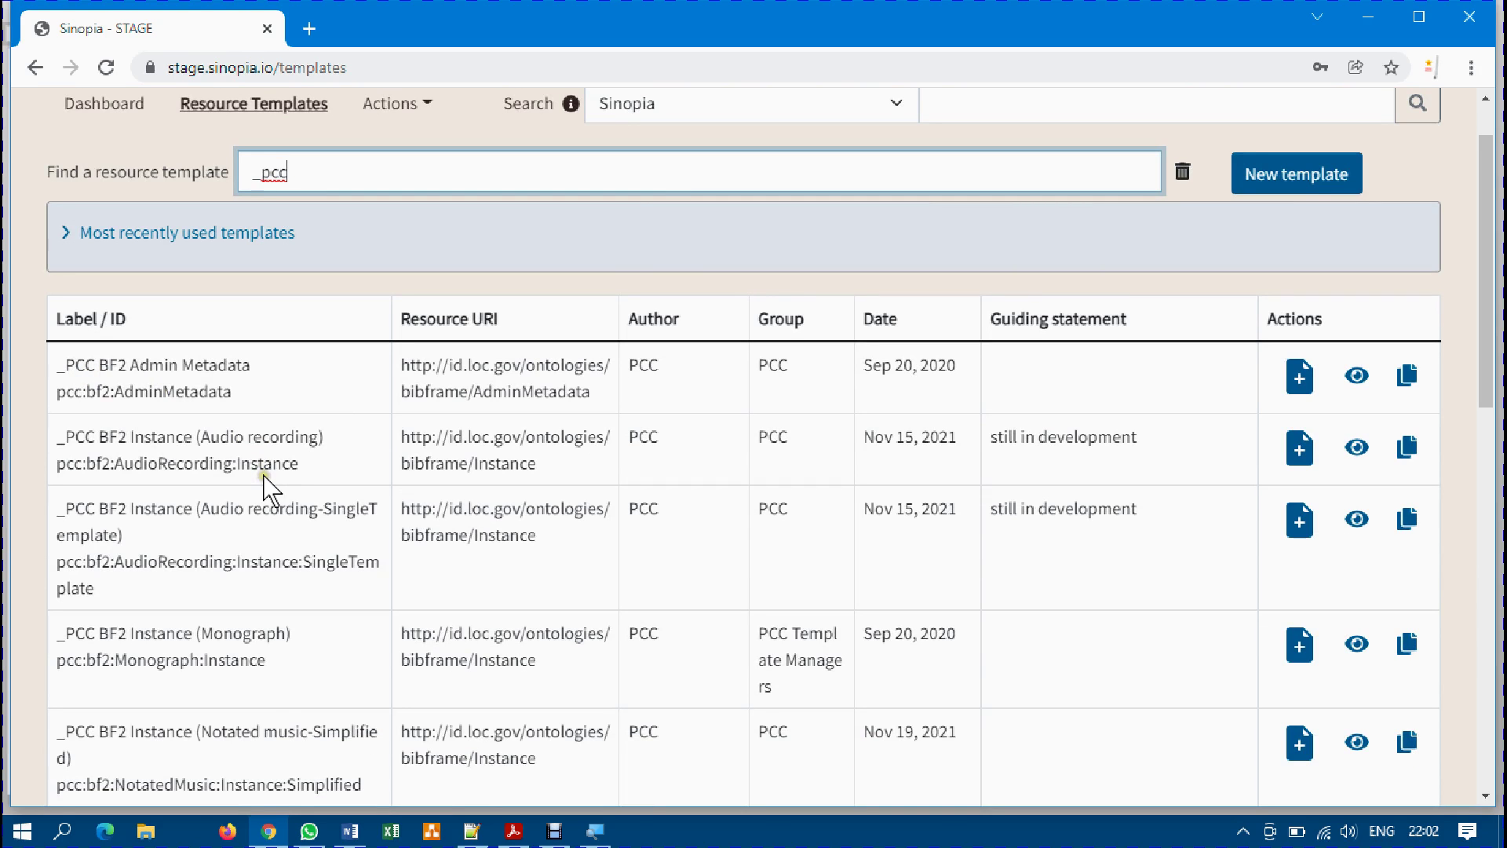
scroll(357, 451, "down", 2)
scroll(360, 452, "up", 3)
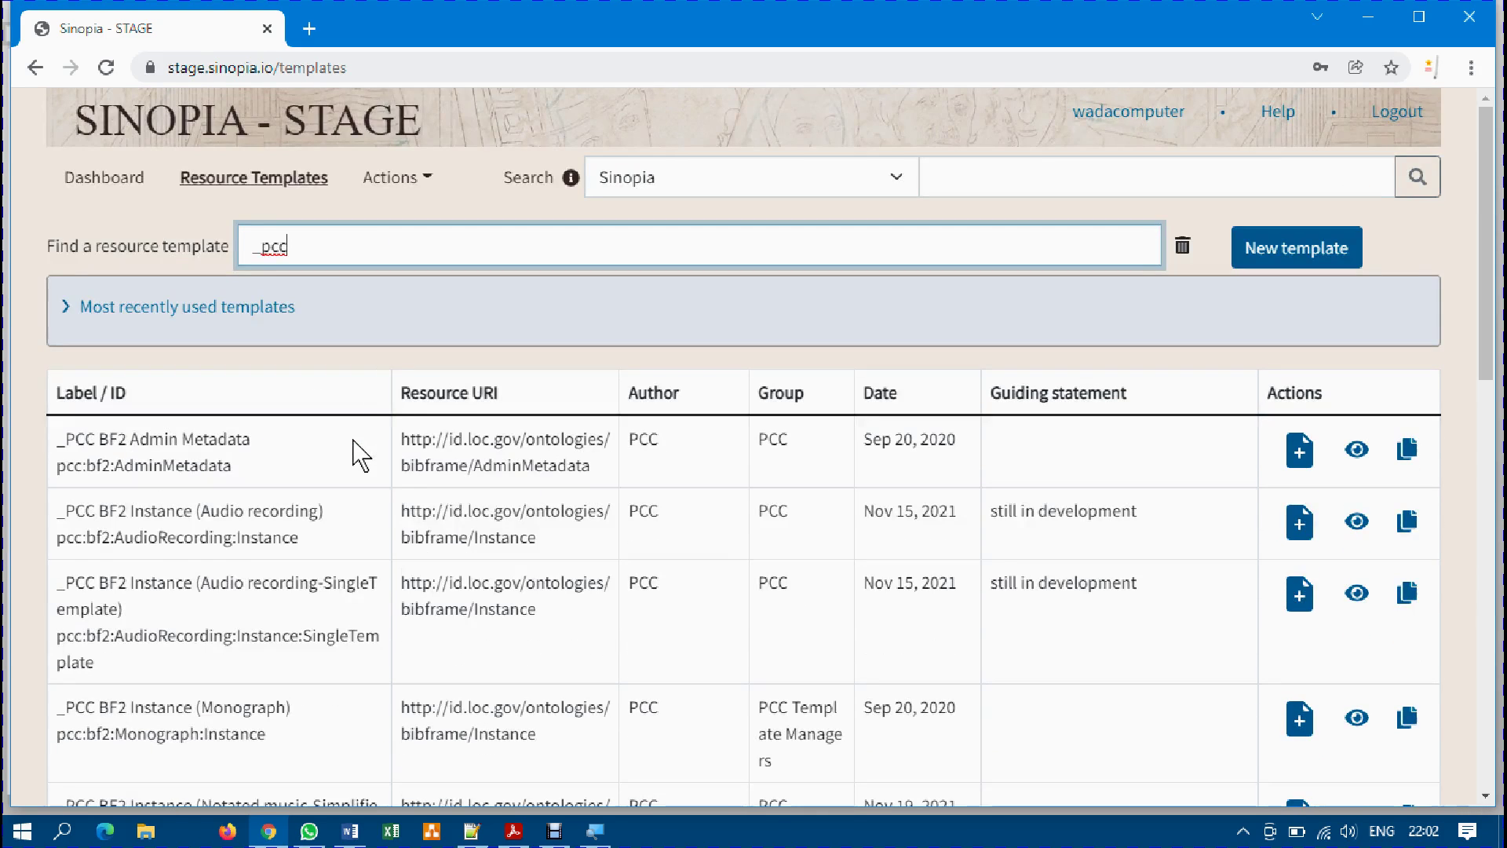
scroll(359, 449, "down", 1)
scroll(360, 454, "down", 10)
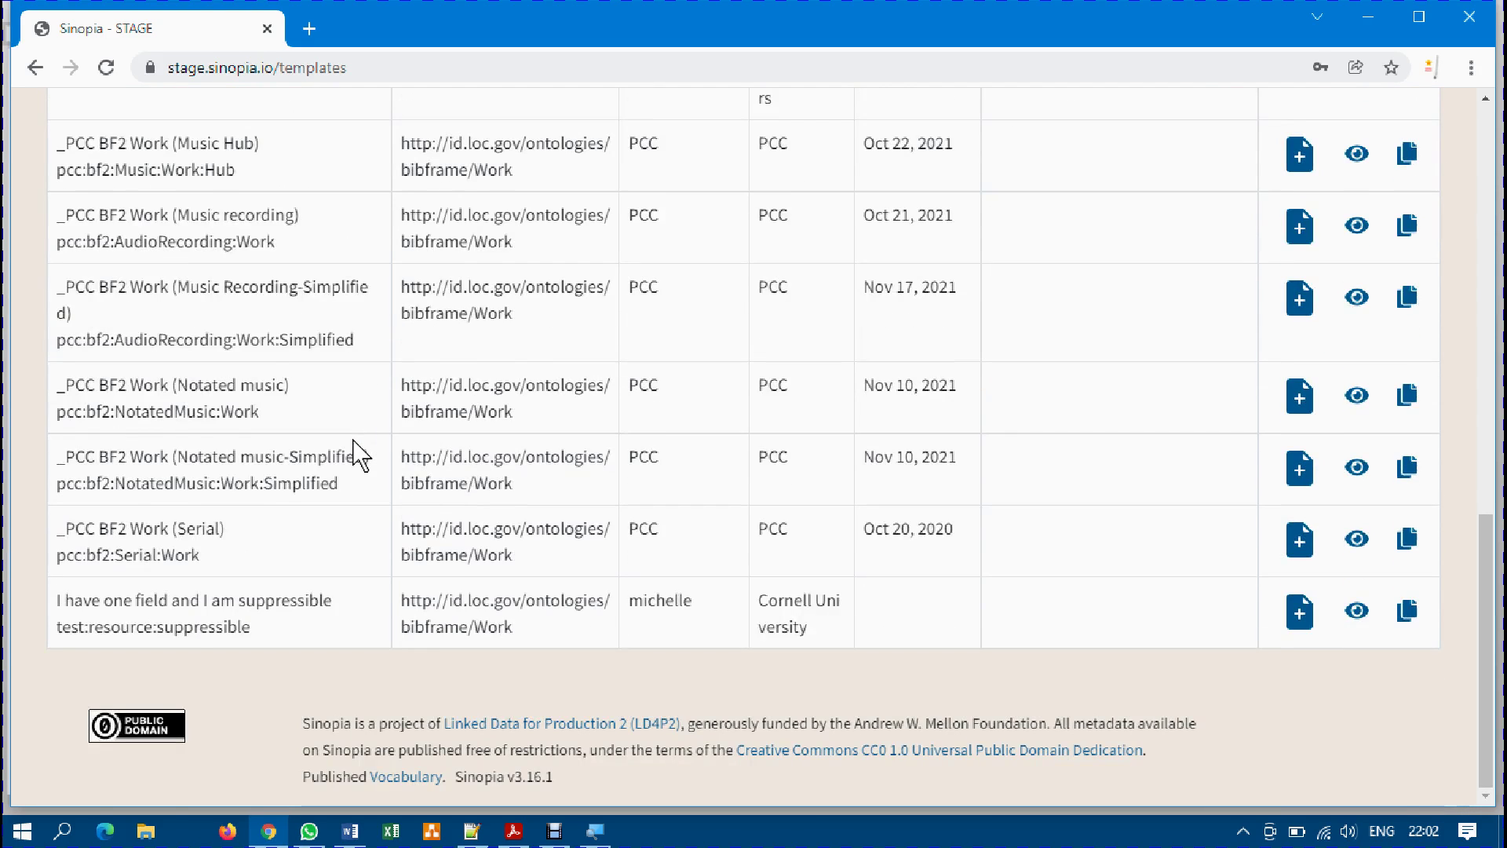
scroll(360, 454, "up", 7)
scroll(360, 454, "up", 6)
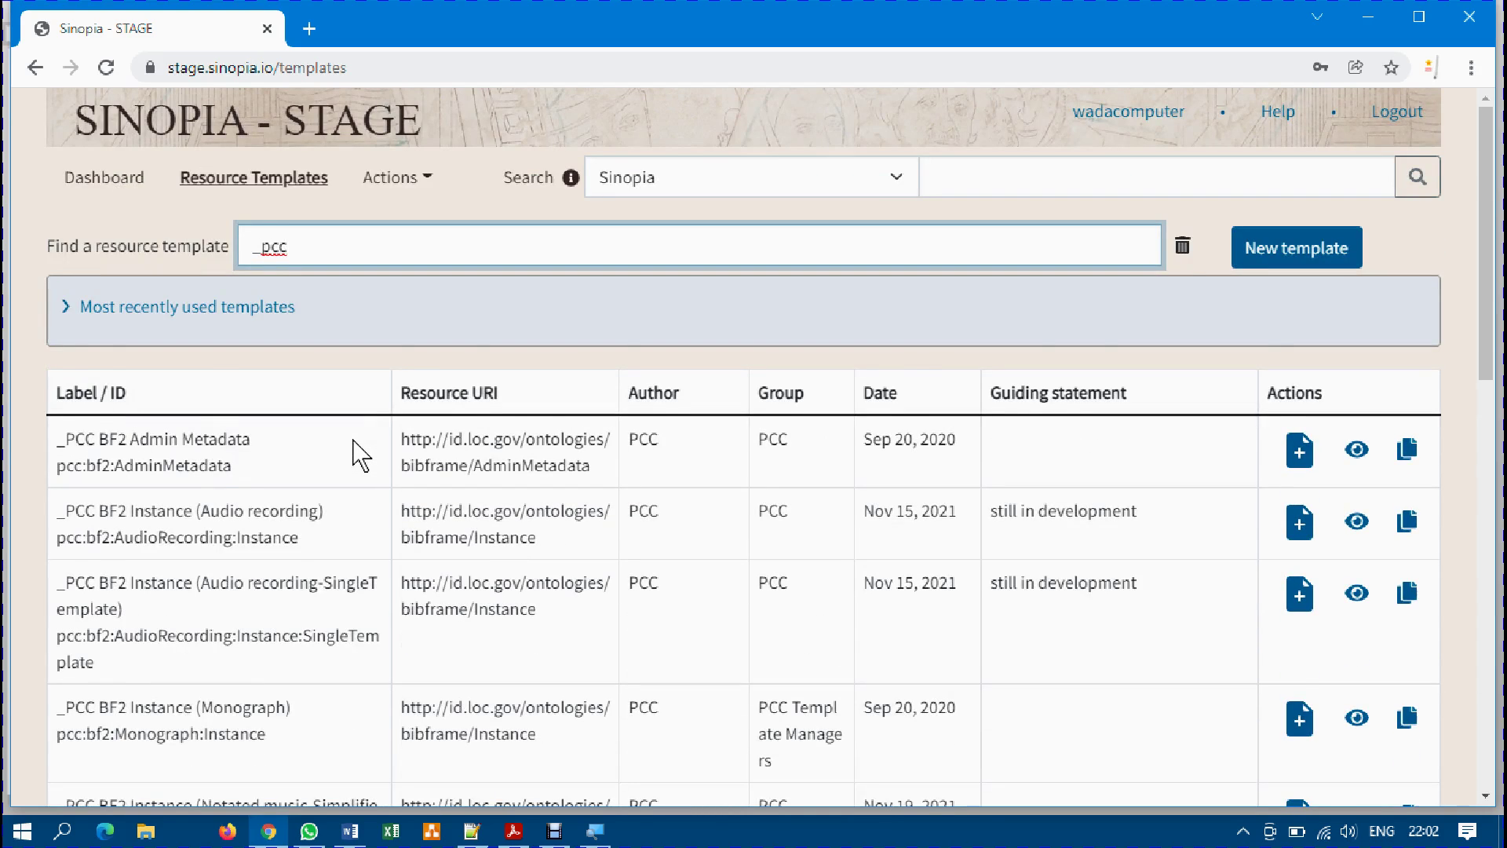
scroll(361, 456, "down", 3)
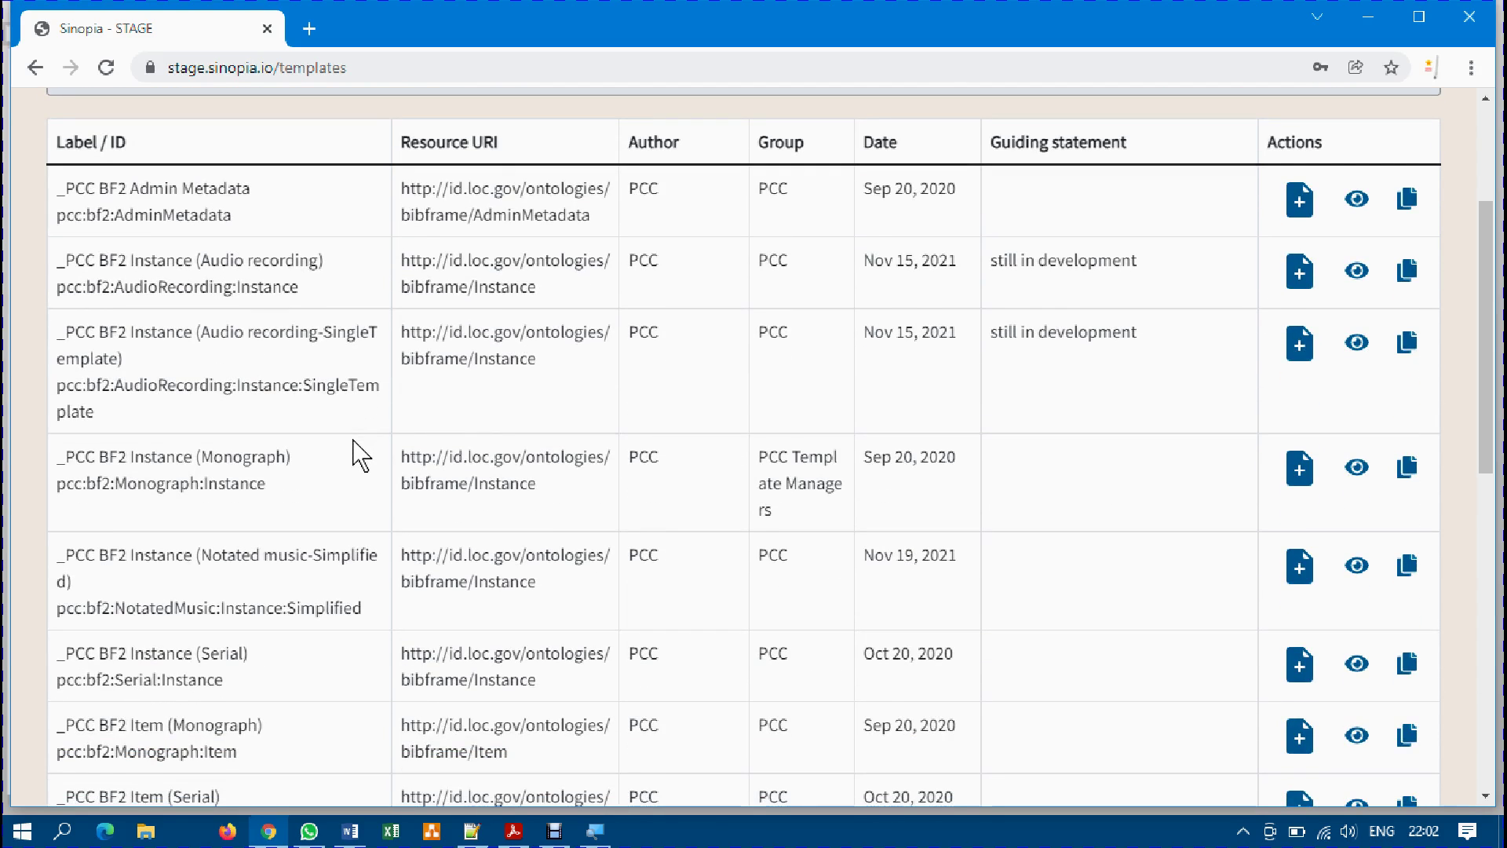
scroll(360, 453, "down", 10)
scroll(360, 454, "up", 8)
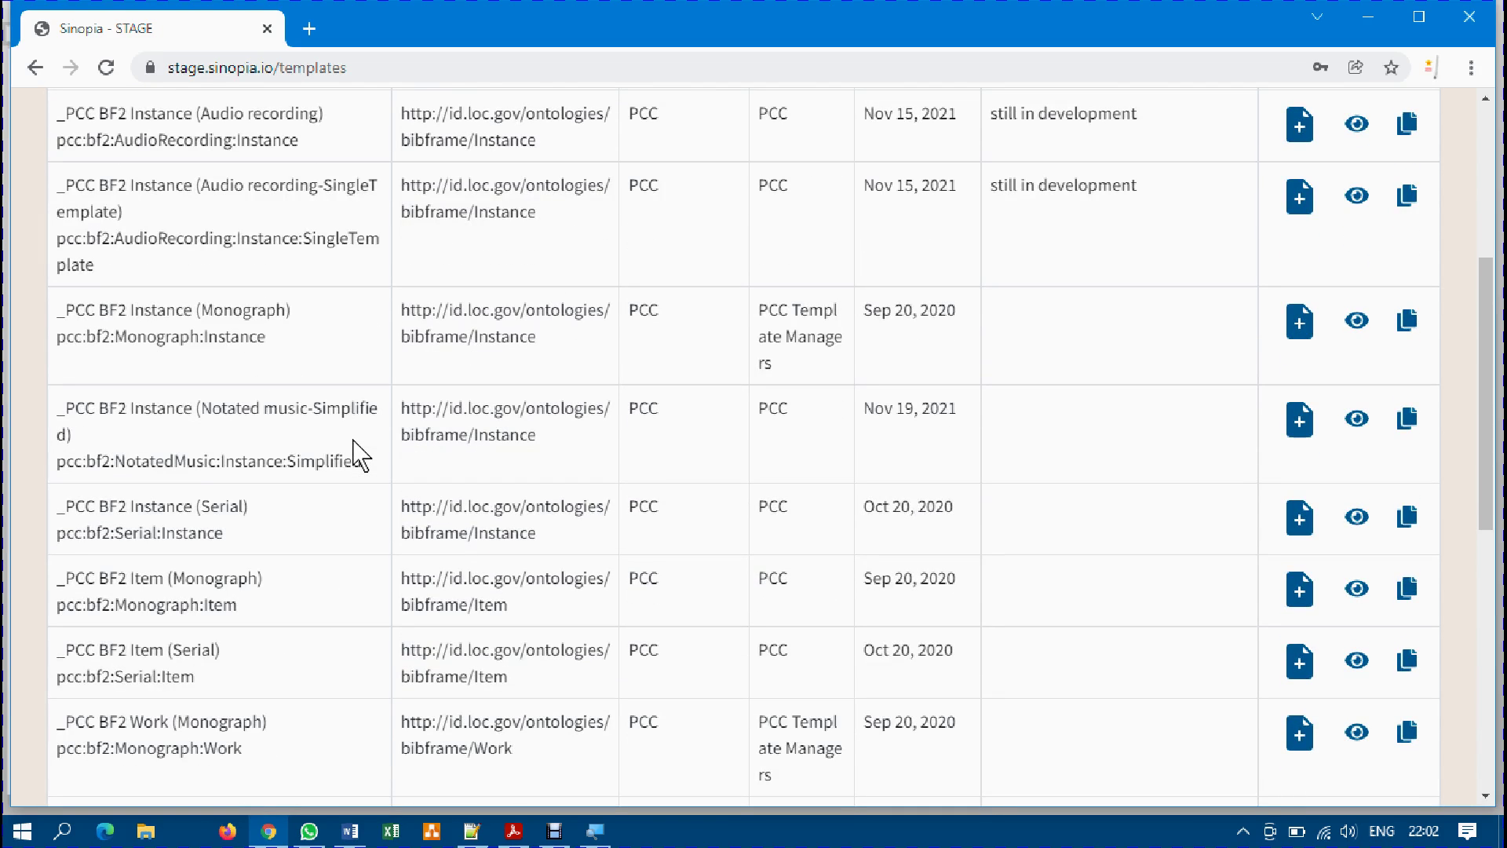
scroll(360, 453, "up", 3)
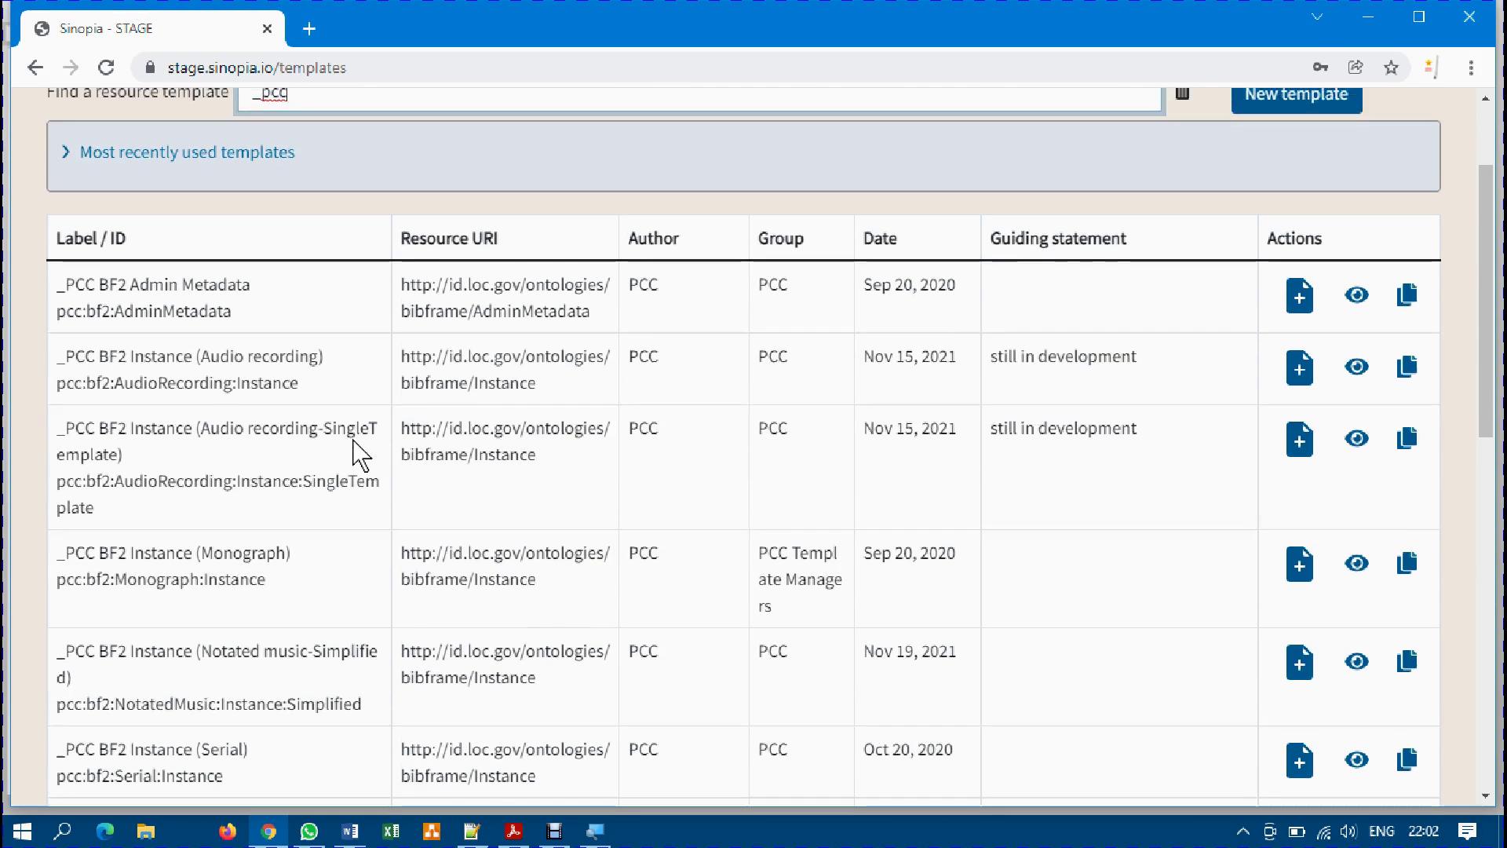
scroll(361, 454, "down", 2)
scroll(360, 454, "down", 1)
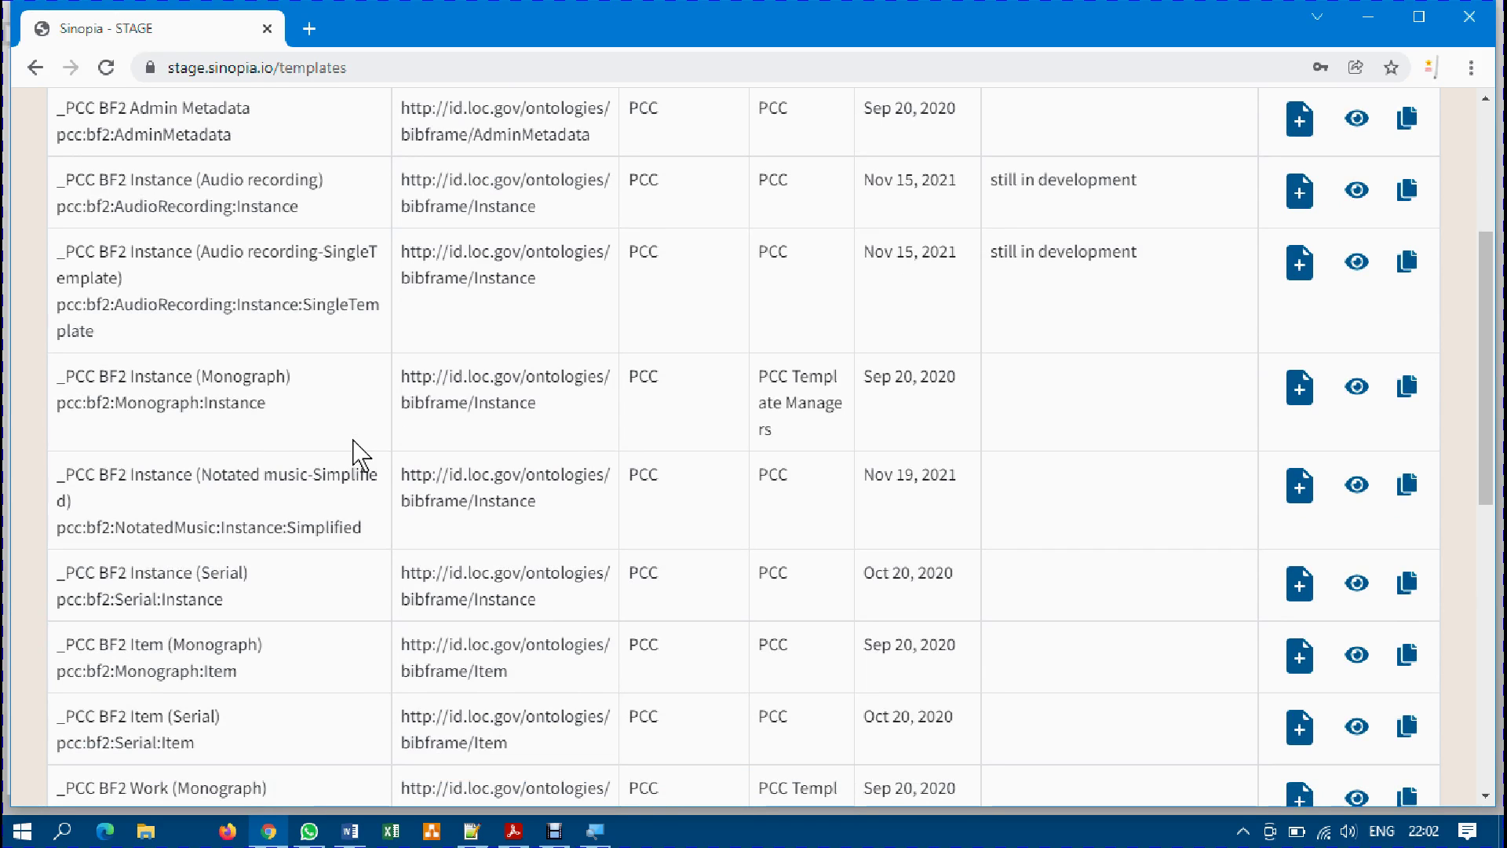
scroll(360, 454, "up", 3)
scroll(360, 454, "down", 1)
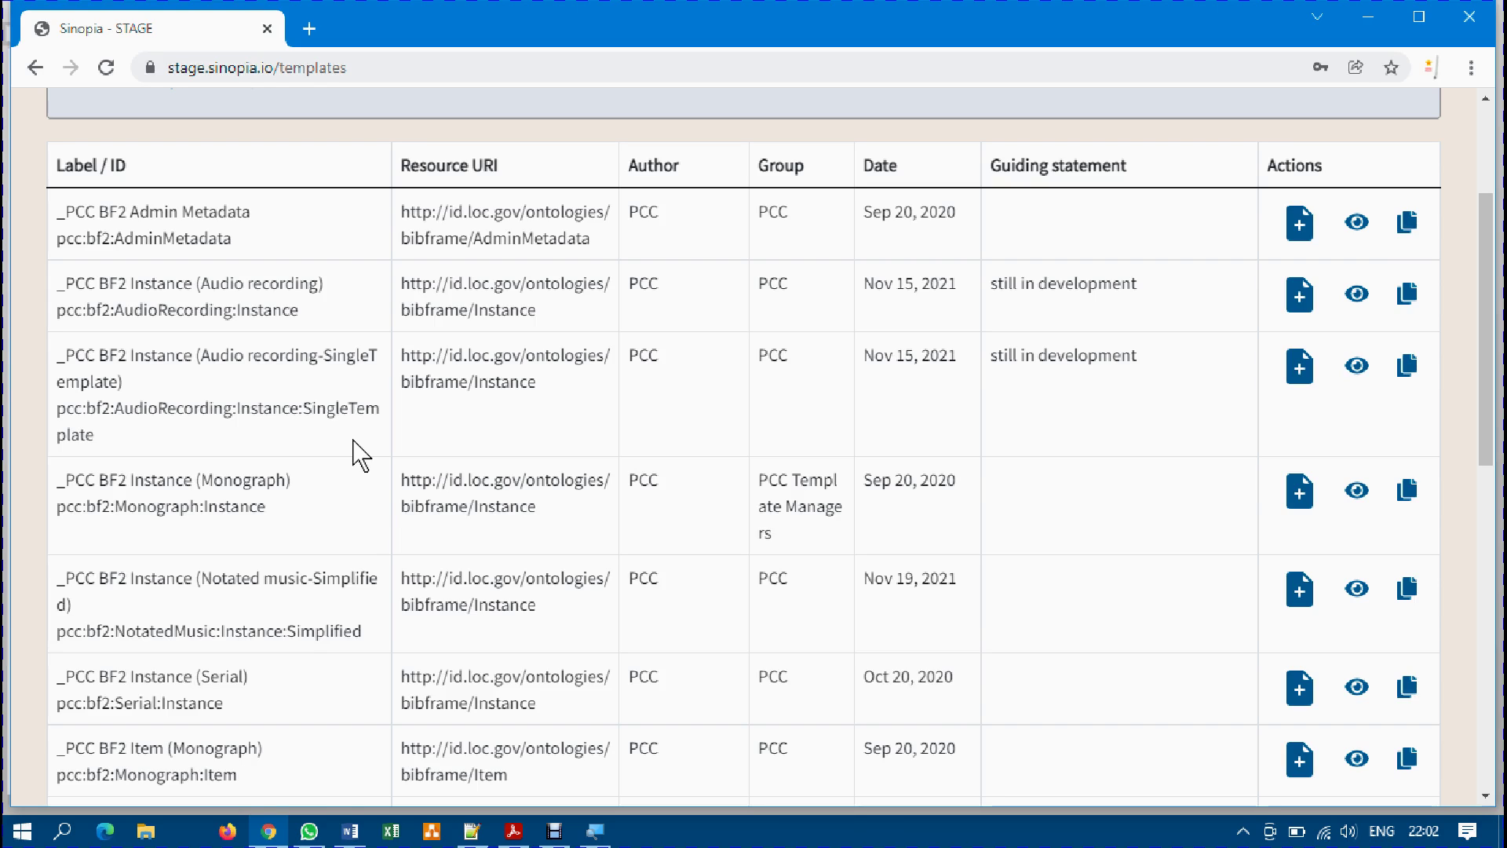
Find 'work' on the page, giving 23 matches in the template list.
key("ctrl+f")
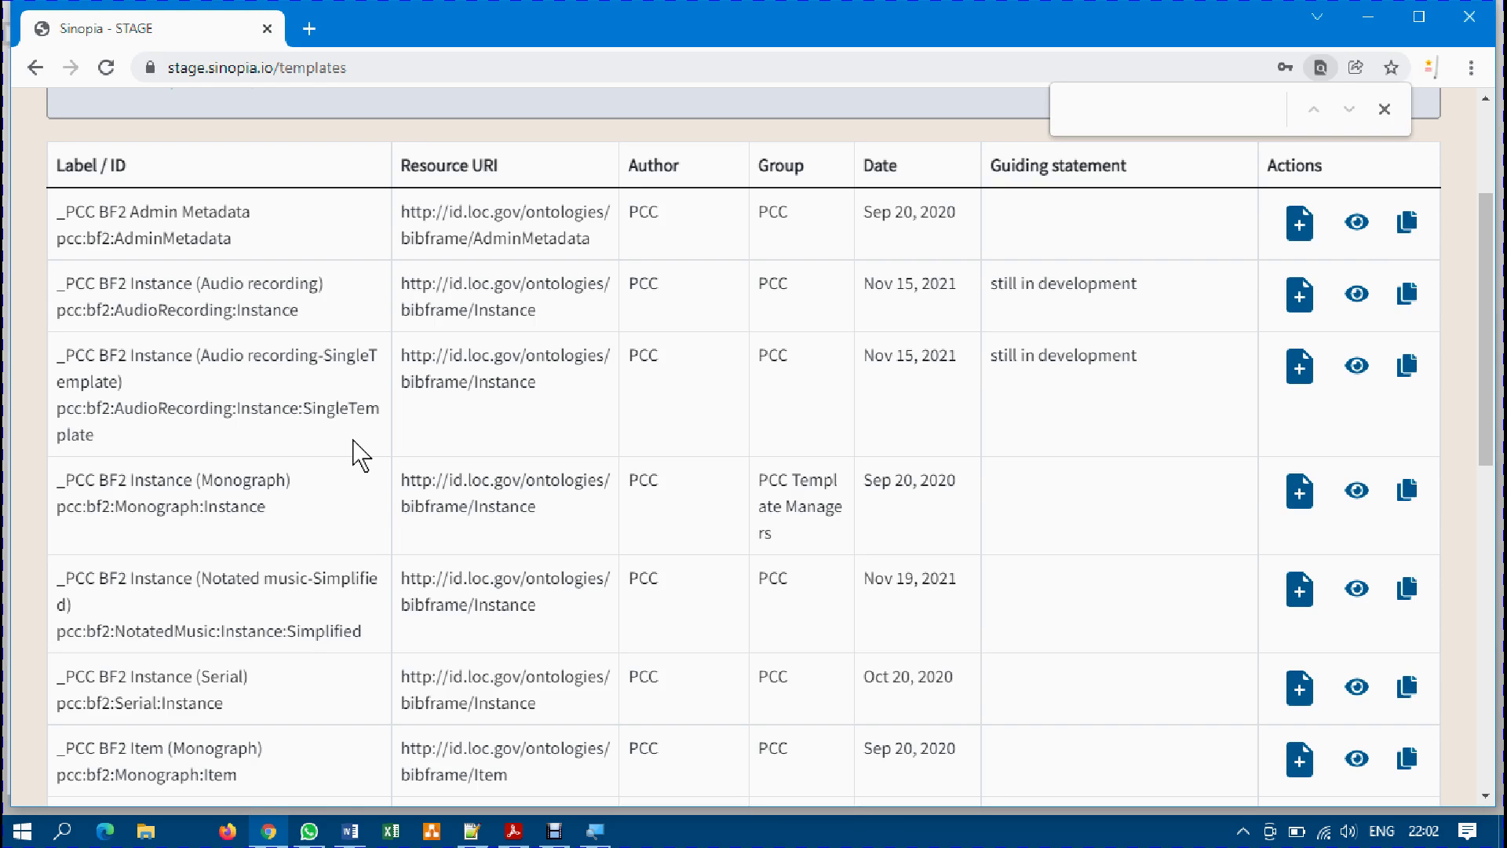
left_click(1167, 112)
type("work")
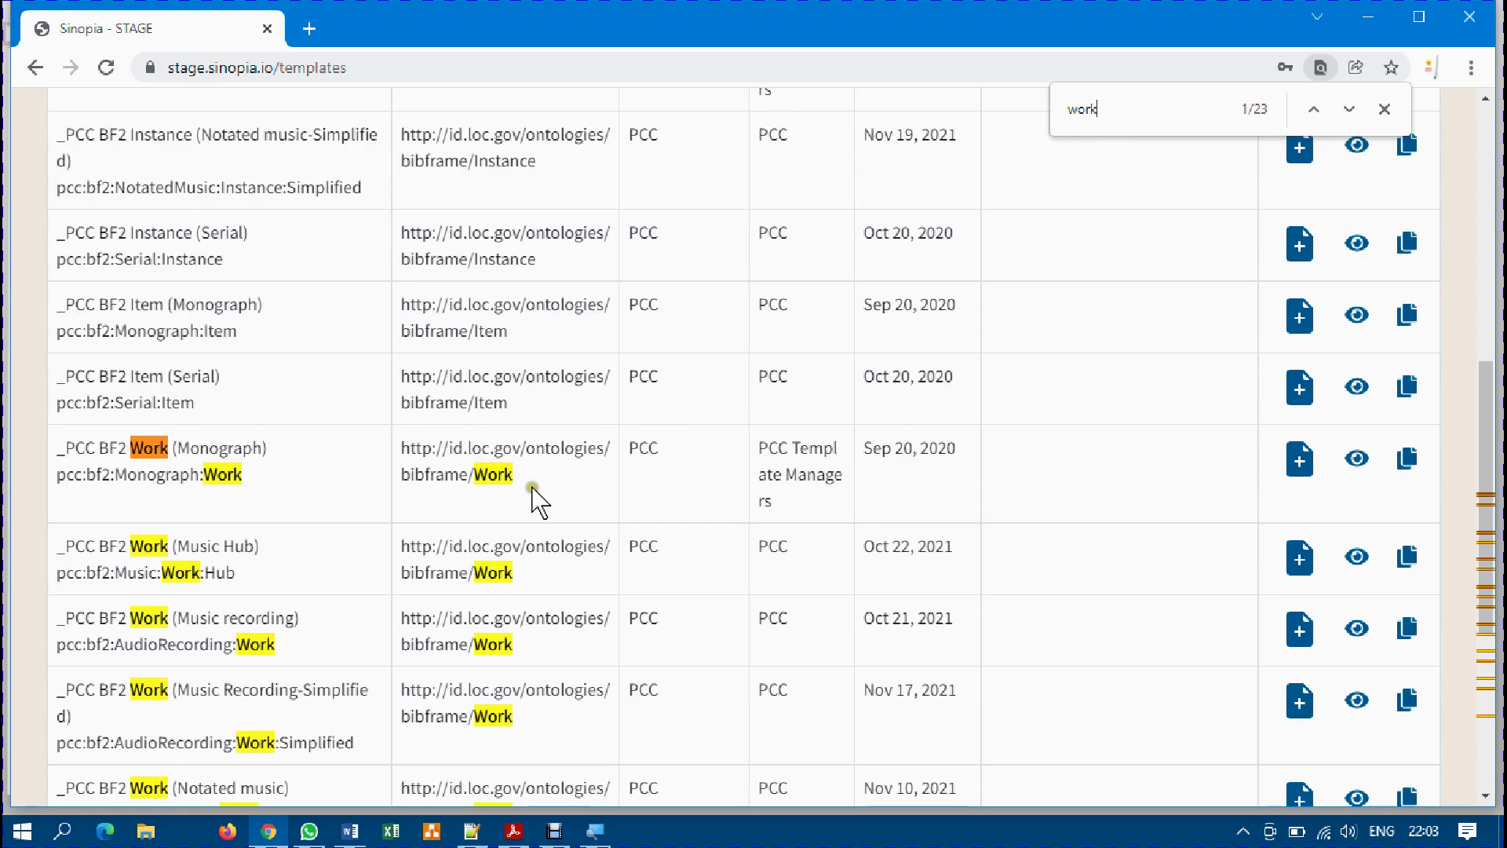
scroll(534, 503, "down", 3)
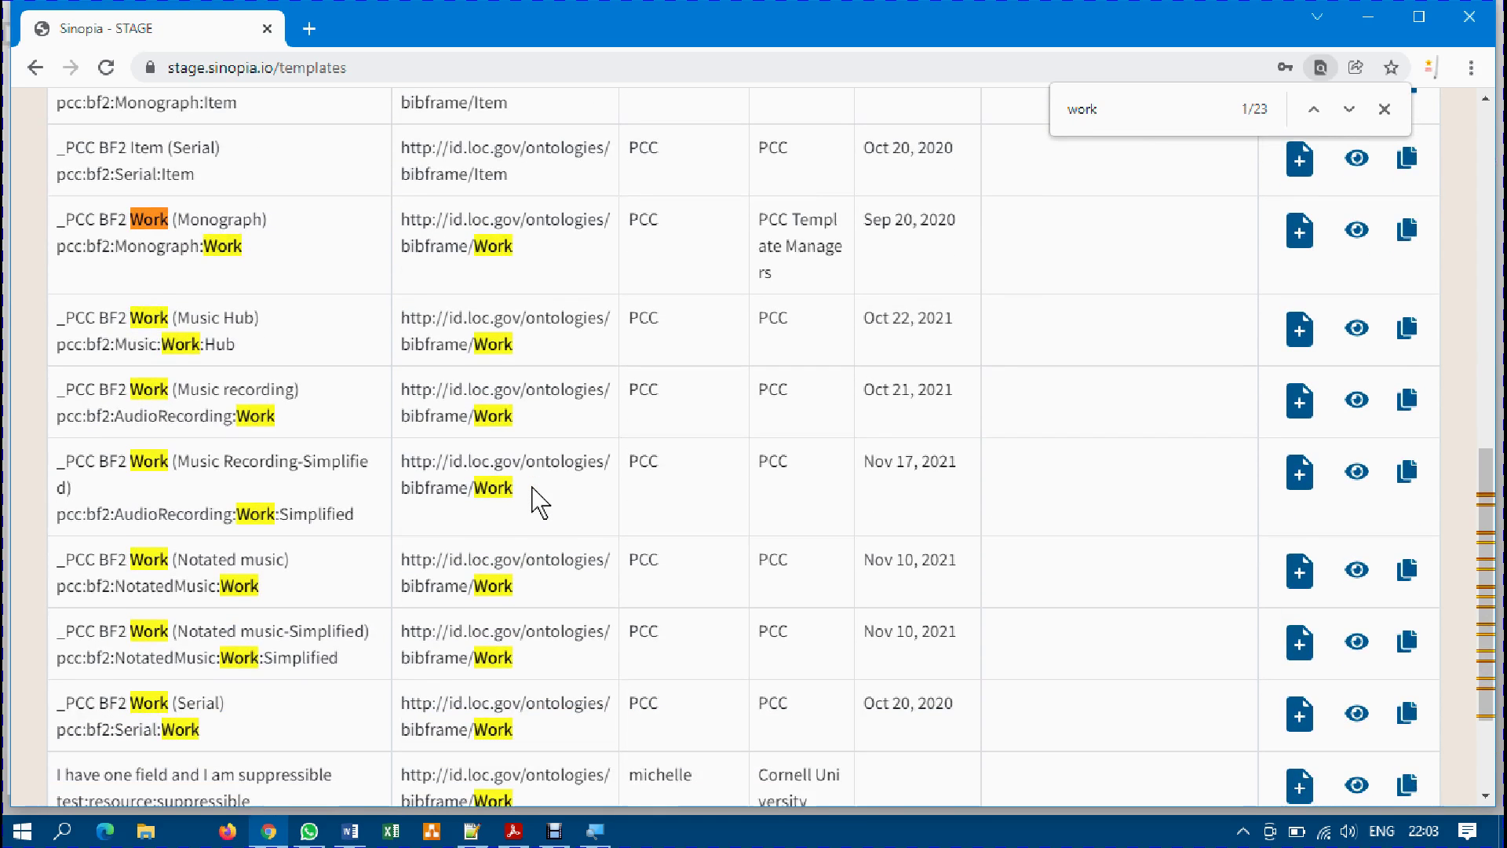
scroll(538, 502, "down", 2)
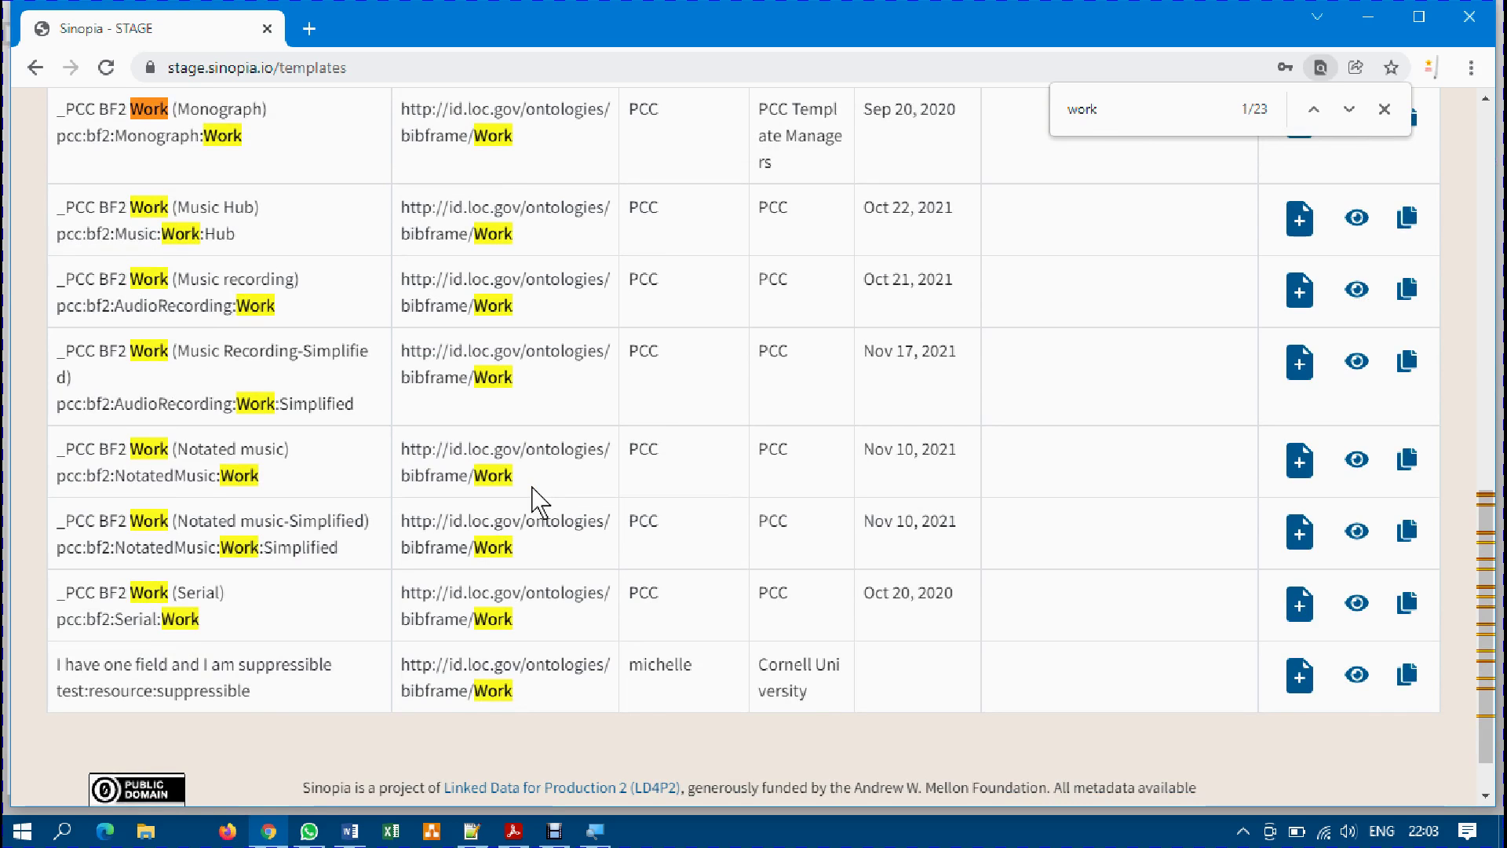
scroll(539, 503, "up", 1)
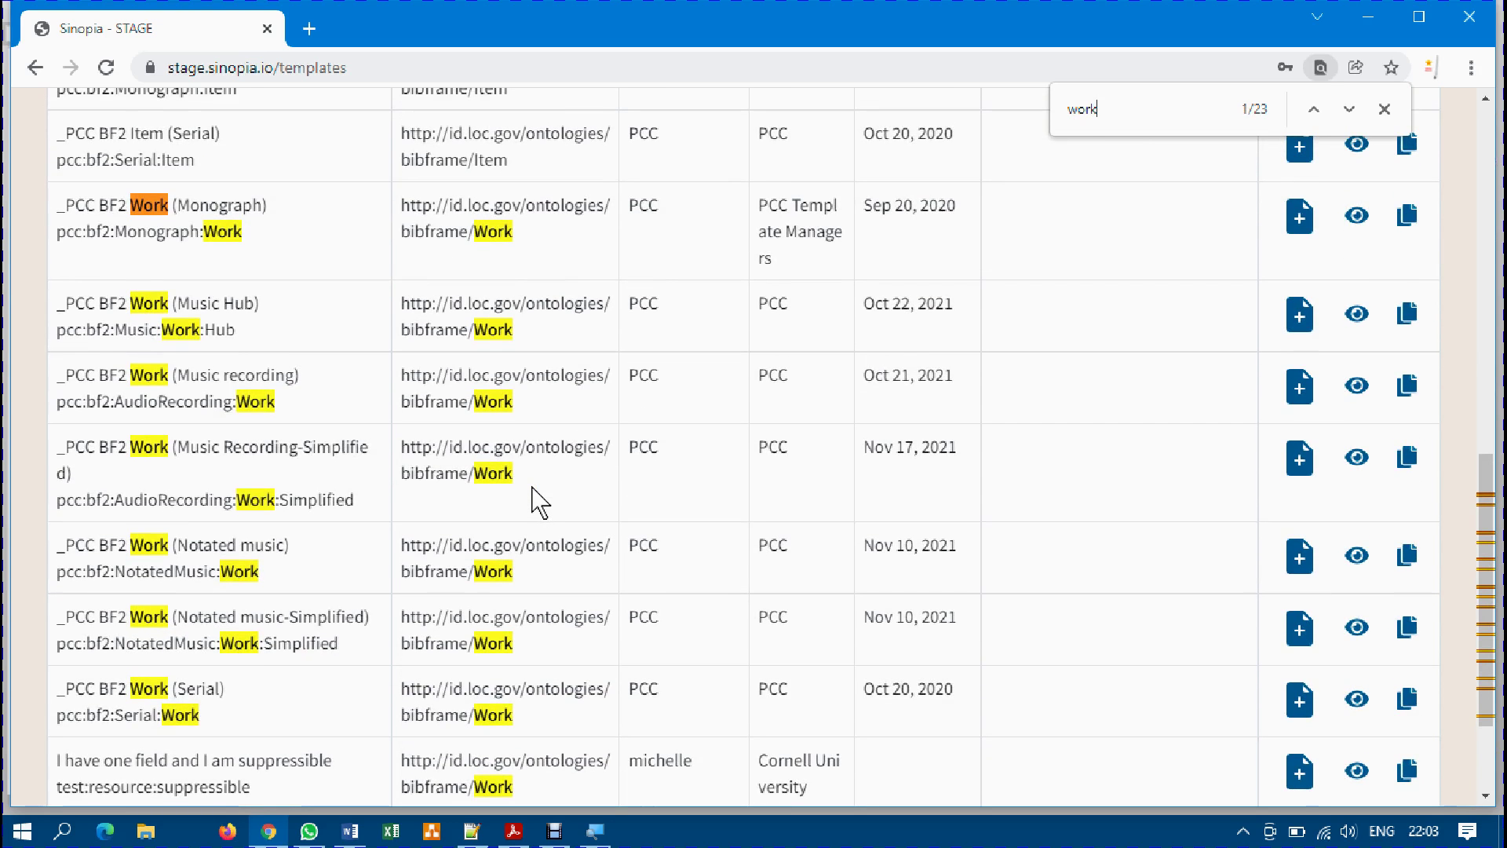
scroll(538, 502, "up", 1)
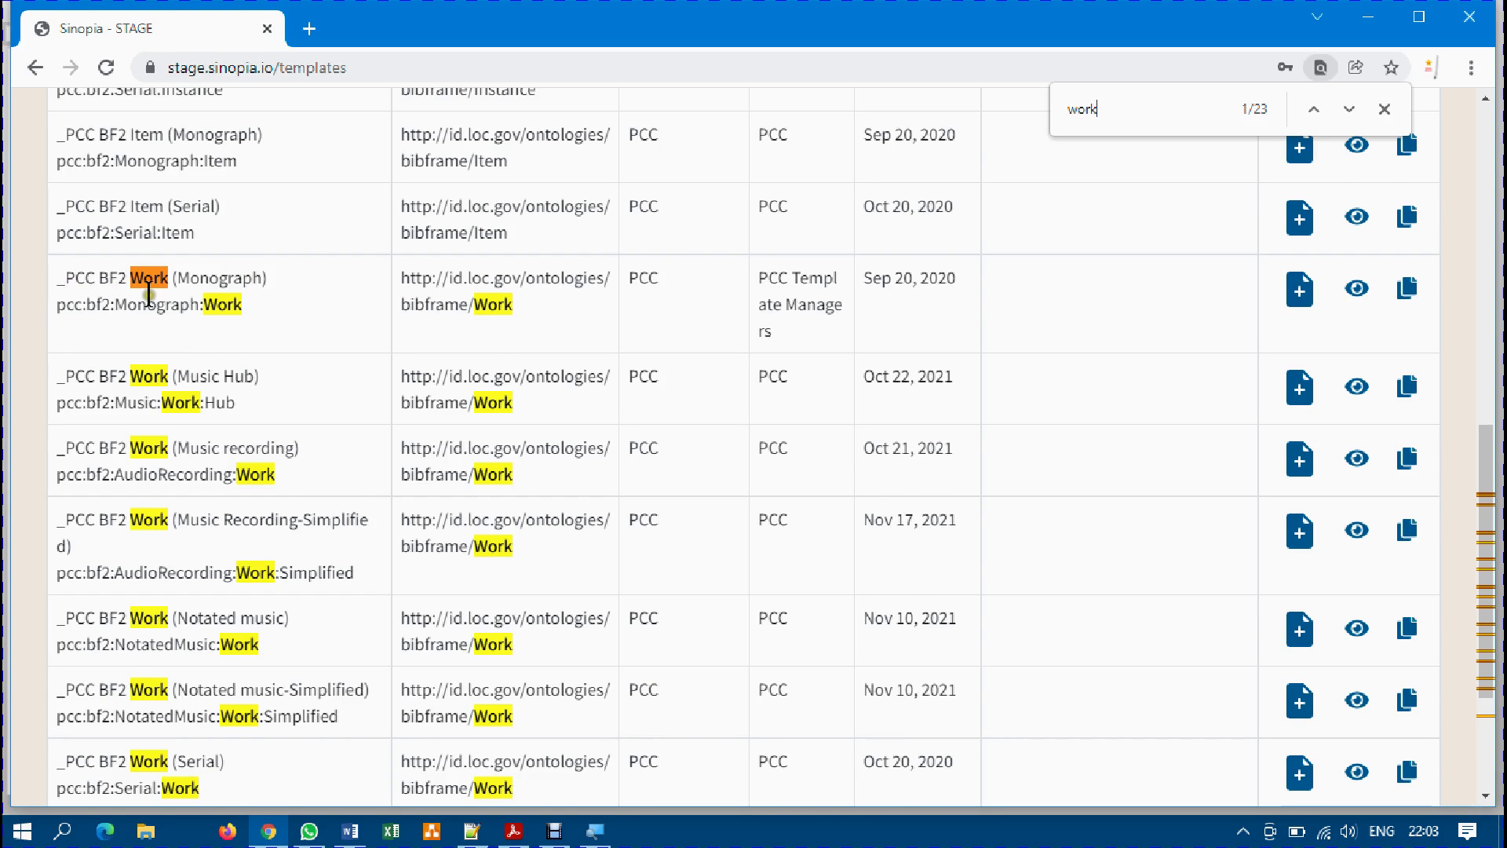
scroll(145, 296, "up", 2)
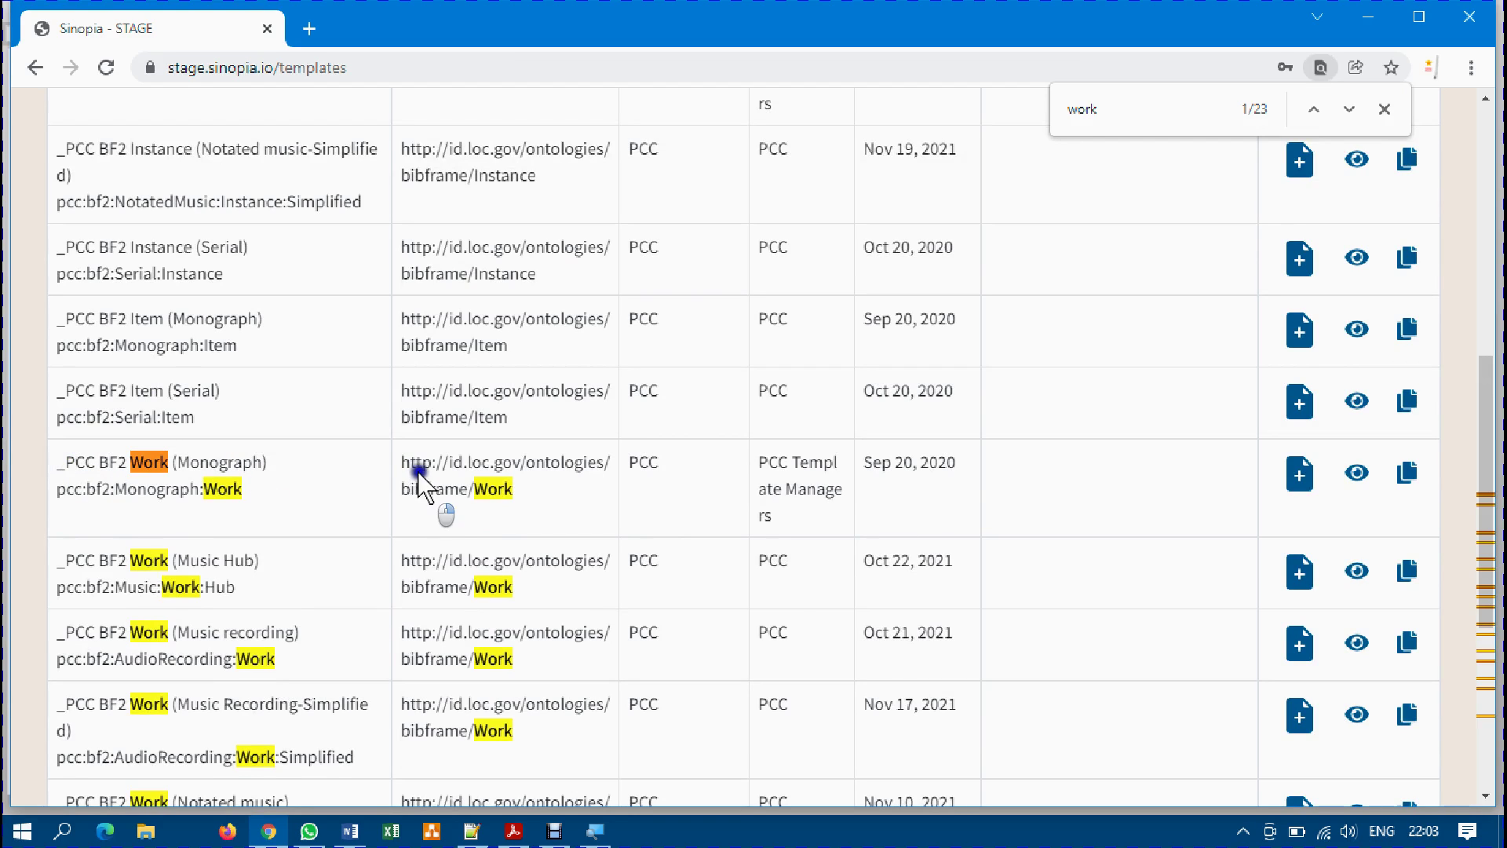
Highlight the _PCC BF2 Work (Monograph) row to confirm the right template.
right_click(507, 474)
left_click(438, 465)
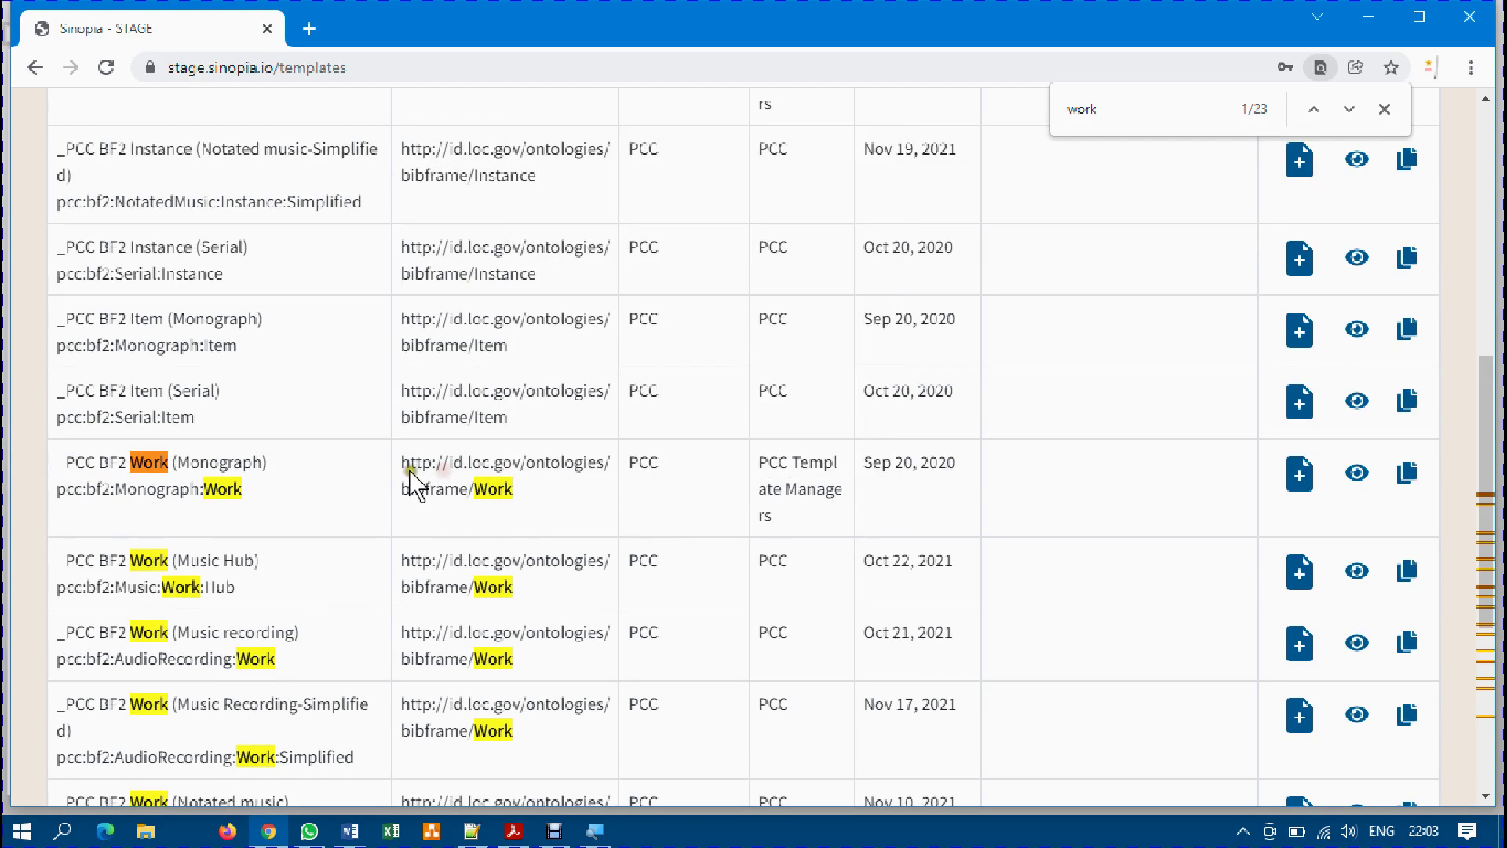
left_click_drag(75, 461, 983, 483)
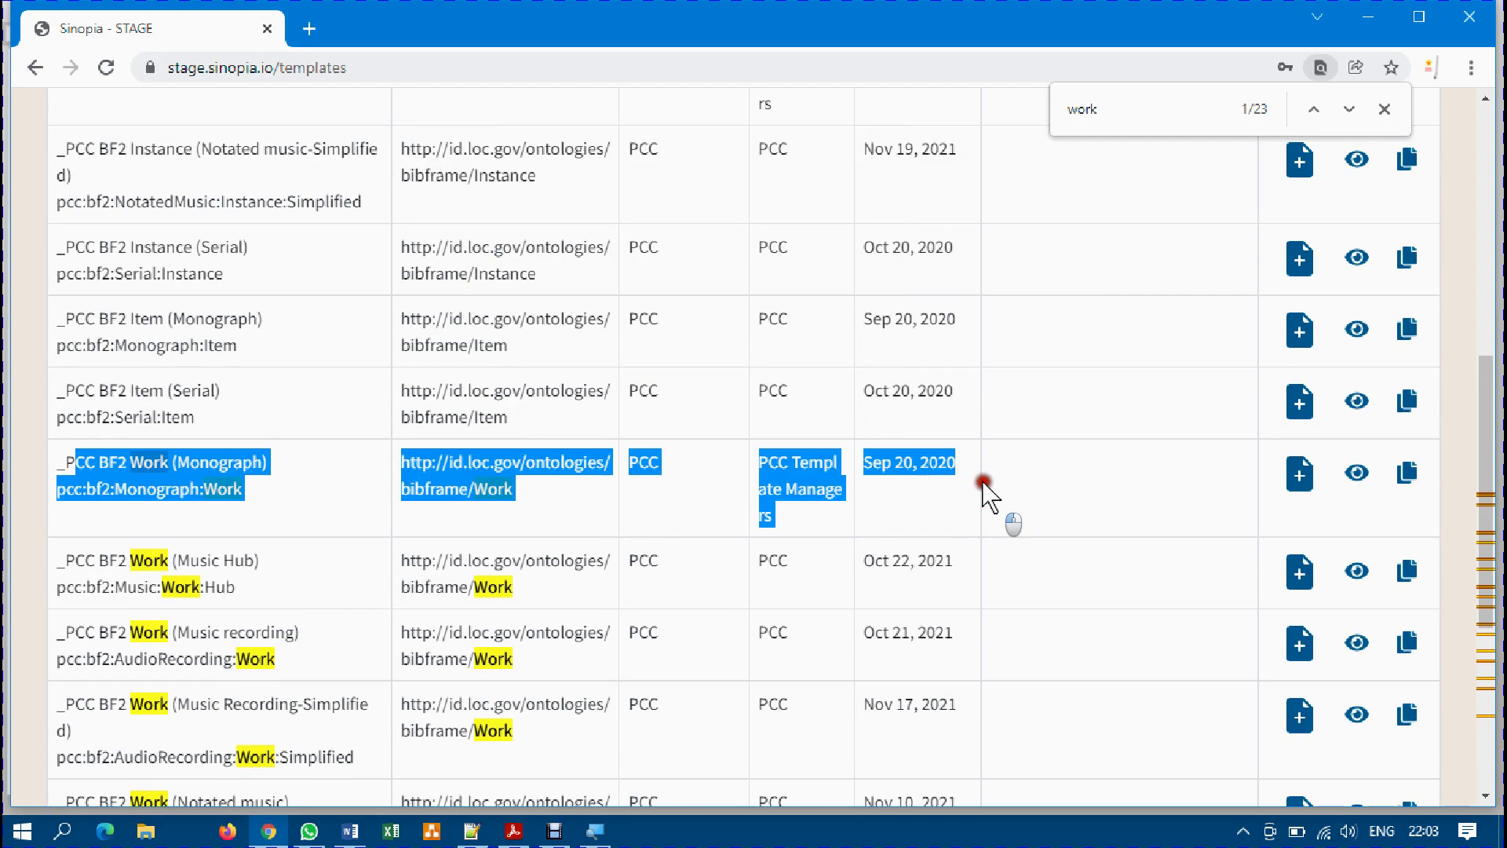
left_click(1069, 486)
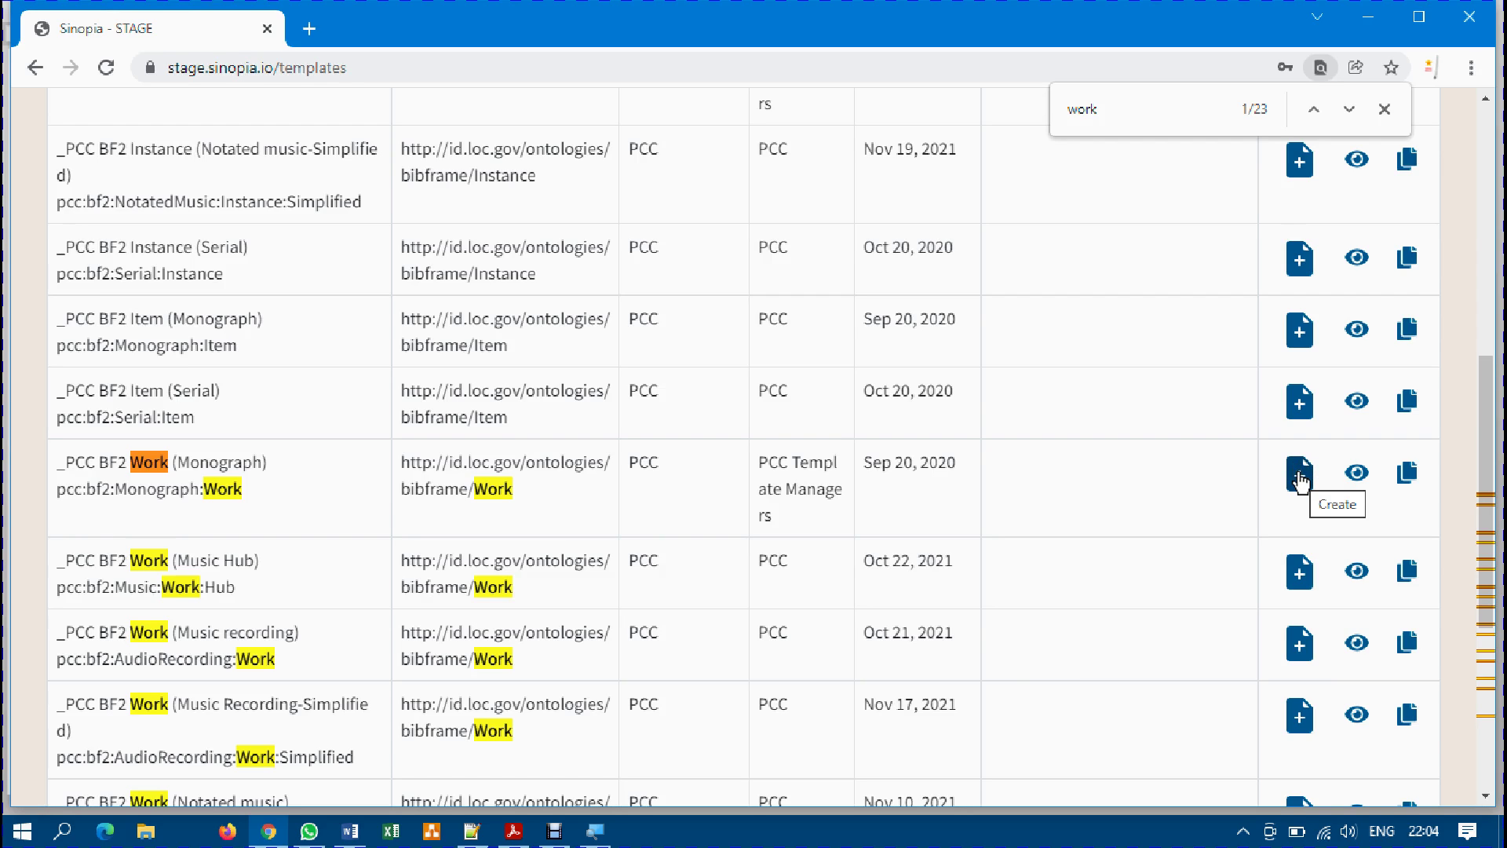
Create a resource from the _PCC BF2 Work (Monograph) template via its Actions icon.
left_click(1299, 479)
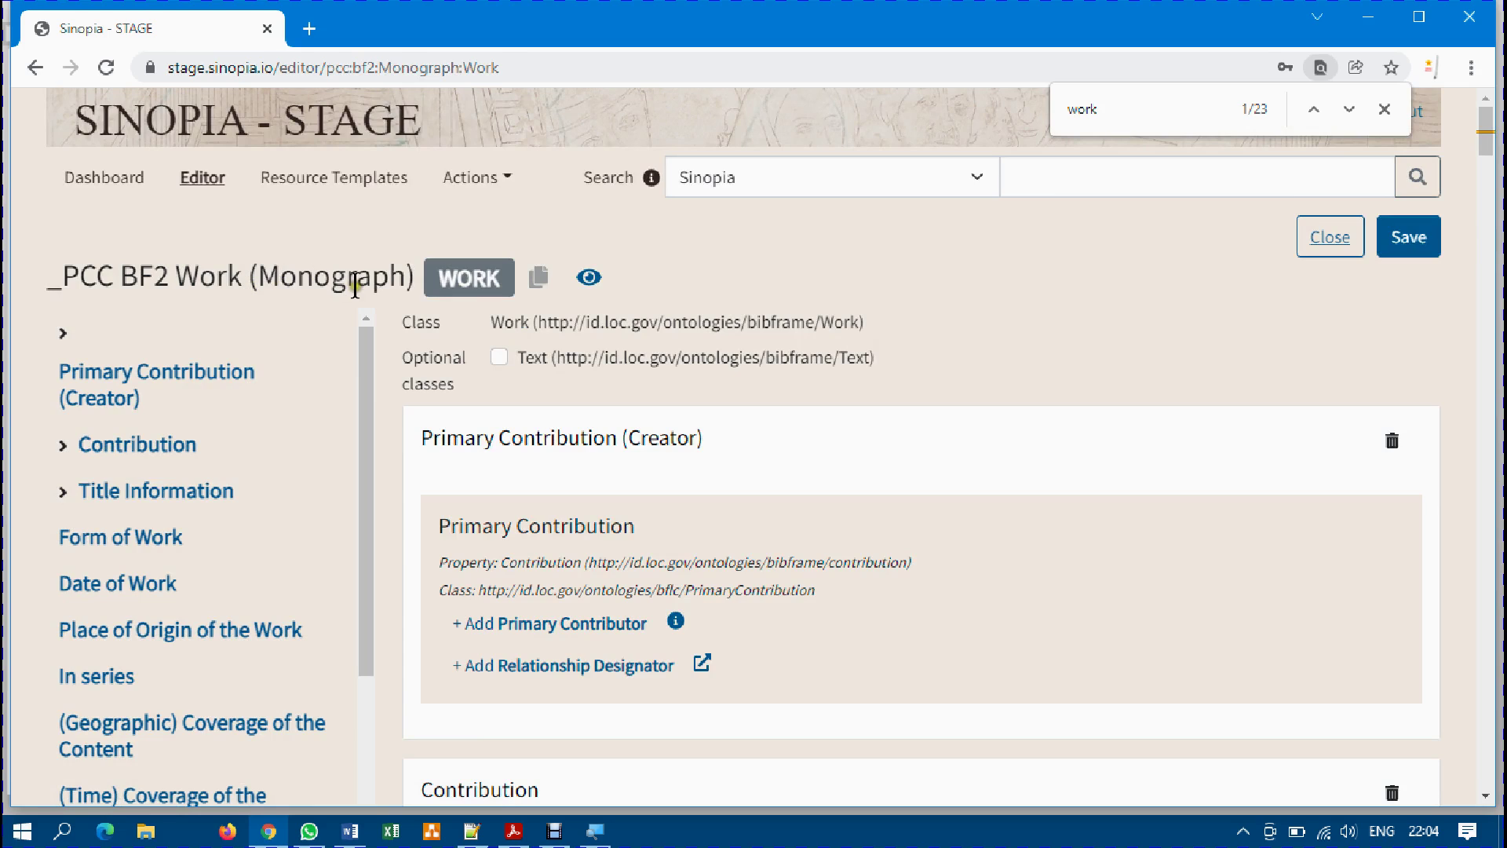
Select the new resource's '_PCC BF2 Work (Monograph)' heading to check its title.
left_click(49, 276)
left_click_drag(48, 276, 391, 271)
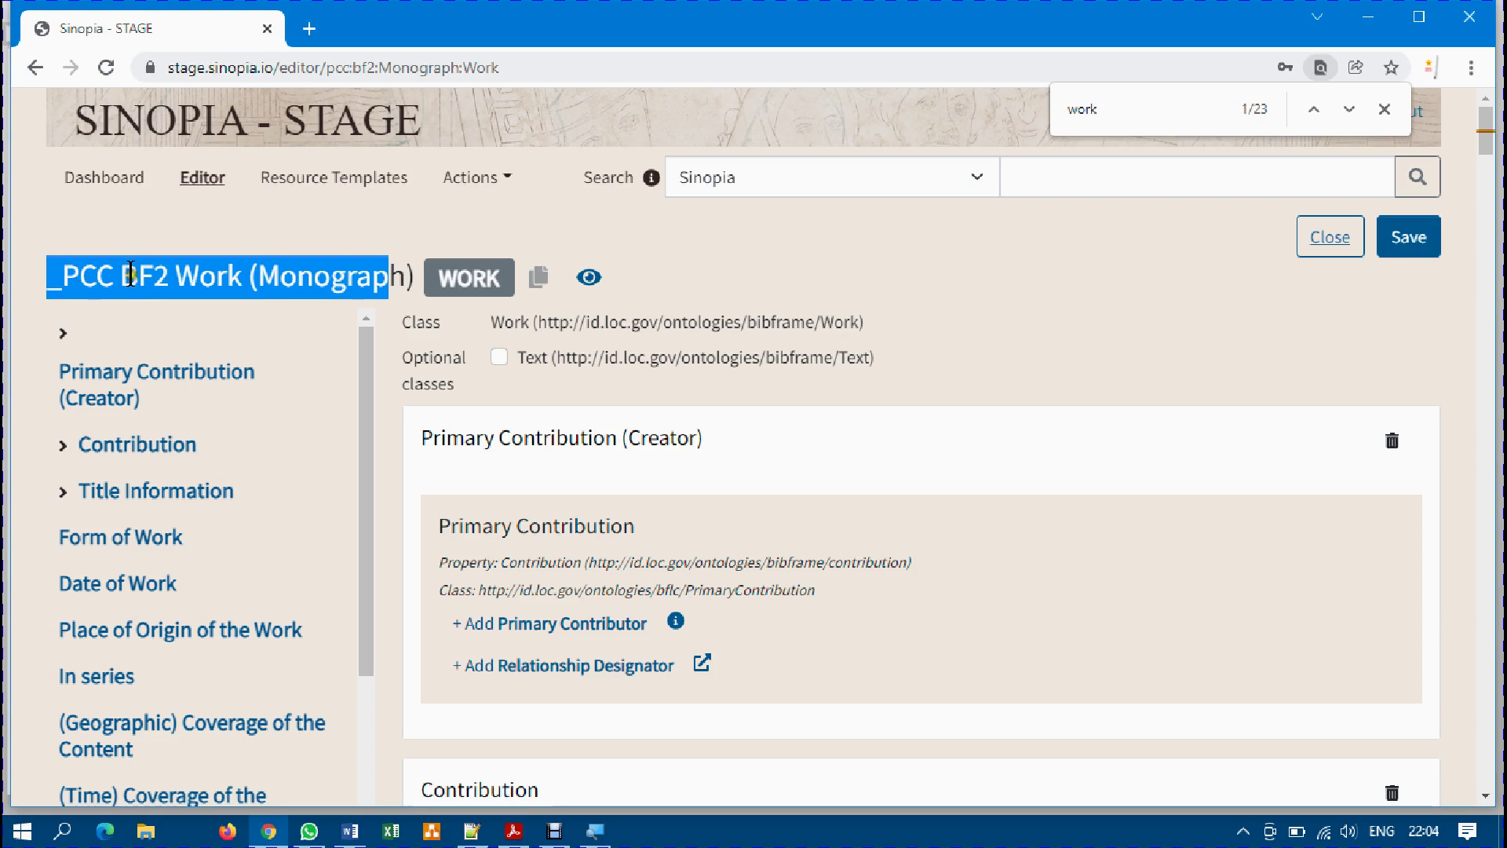
left_click(324, 276)
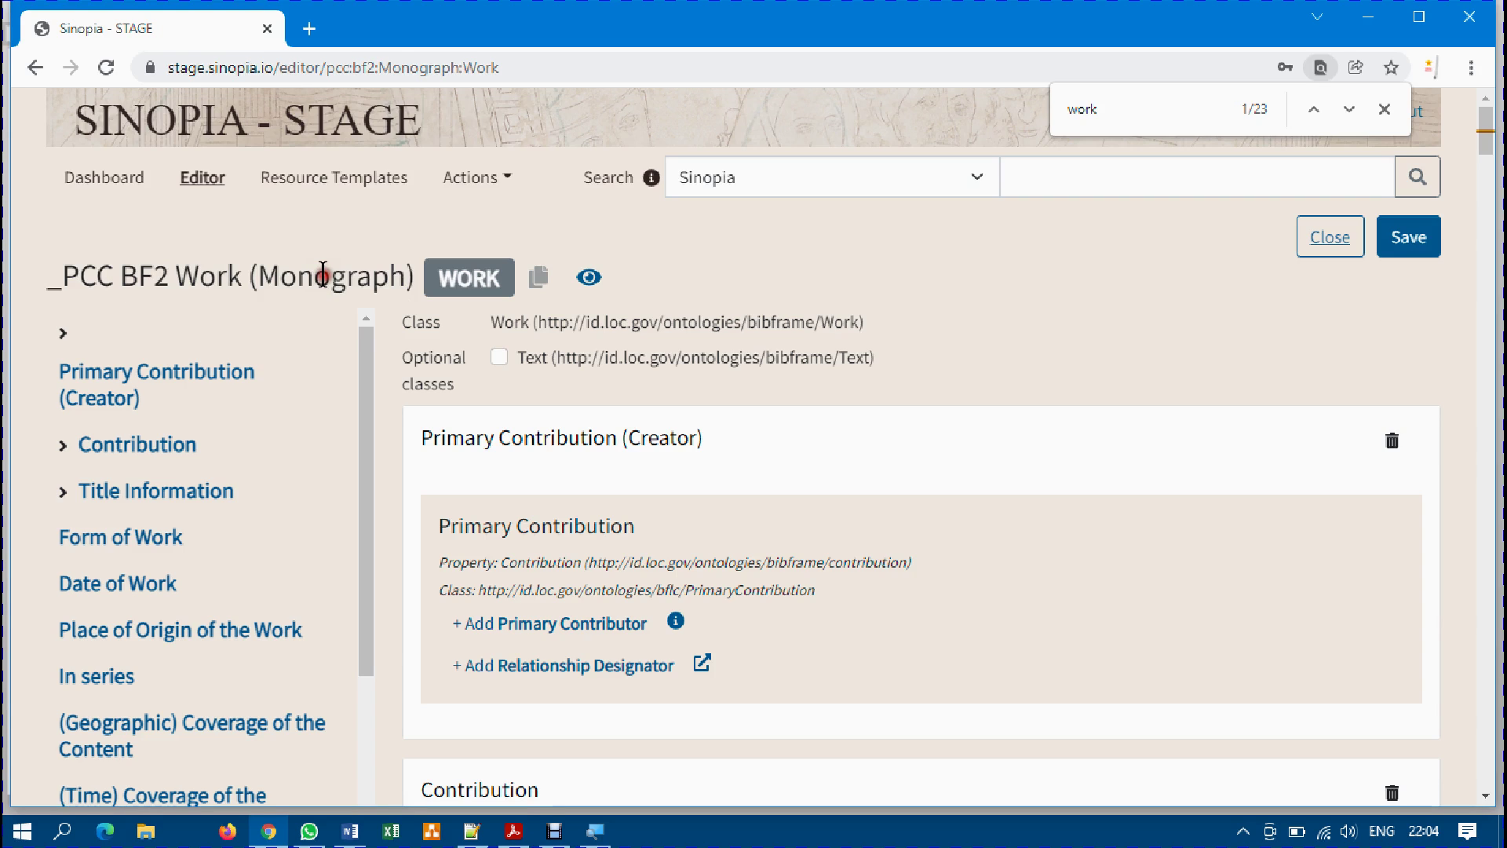
scroll(616, 384, "down", 3)
scroll(619, 387, "up", 3)
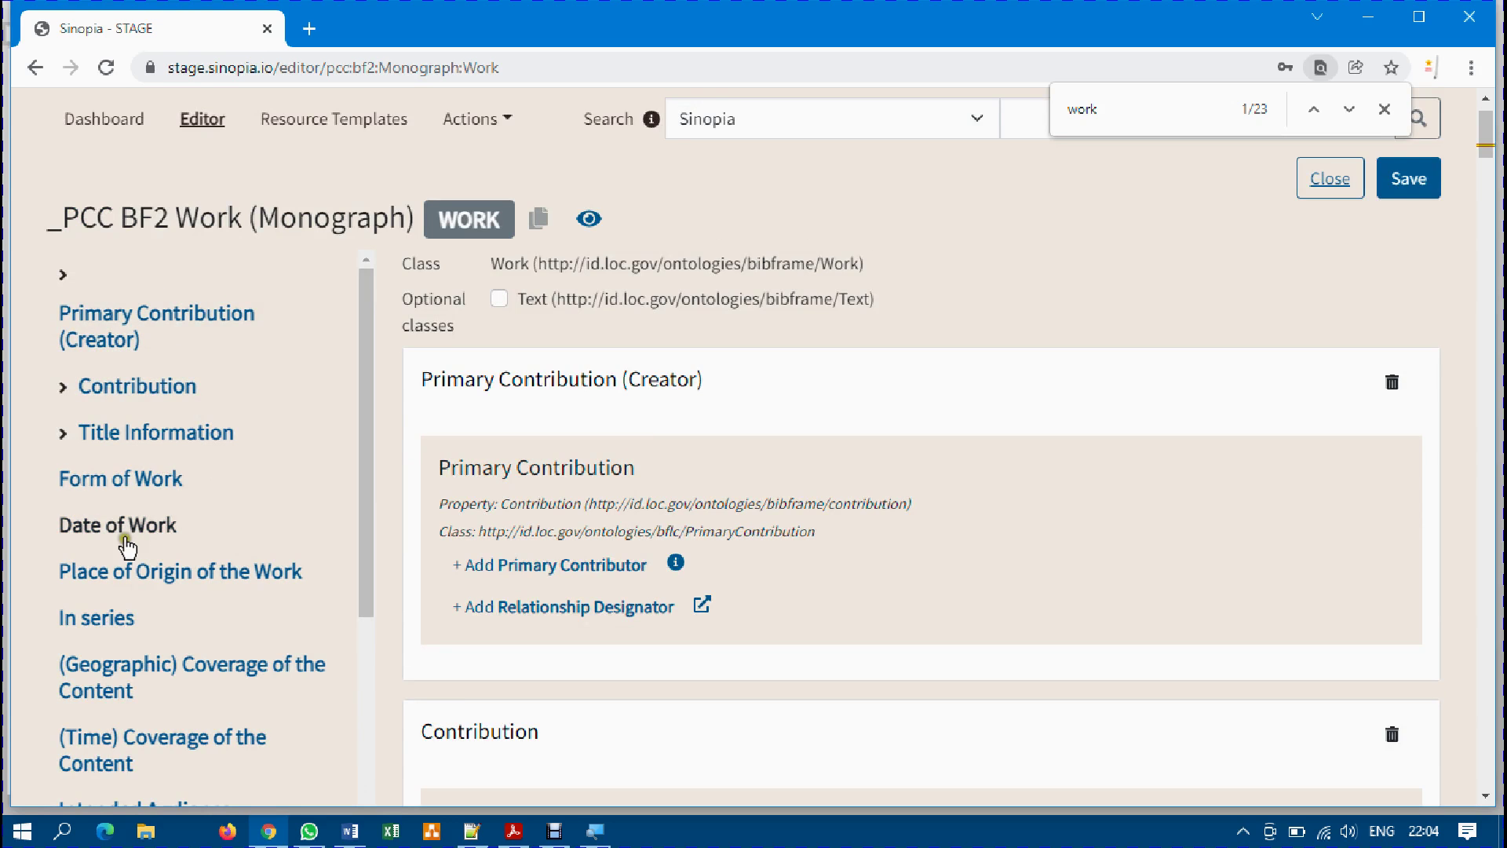
scroll(128, 555, "down", 5)
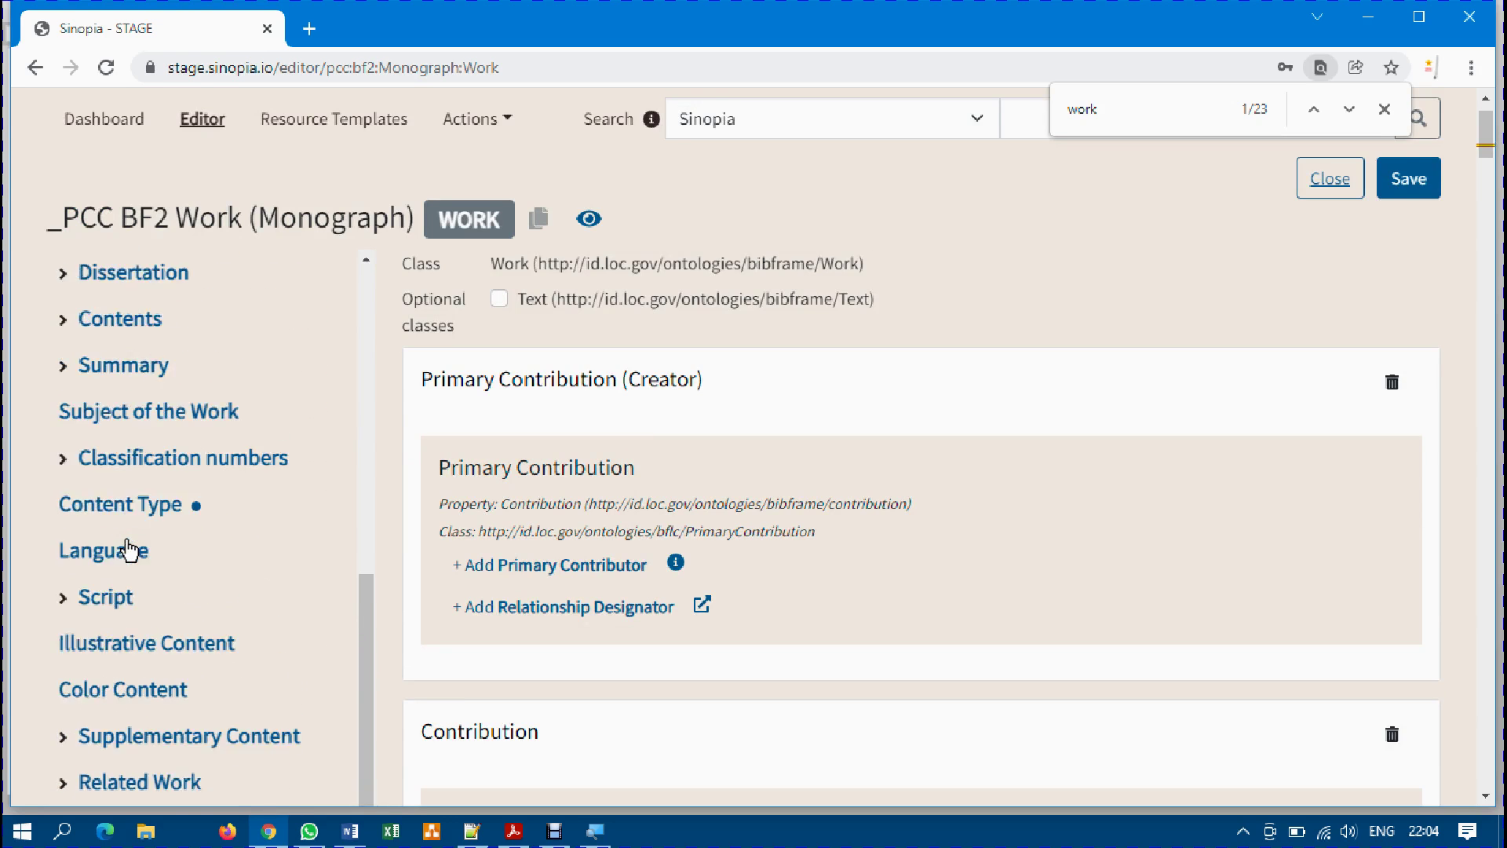
scroll(128, 555, "up", 5)
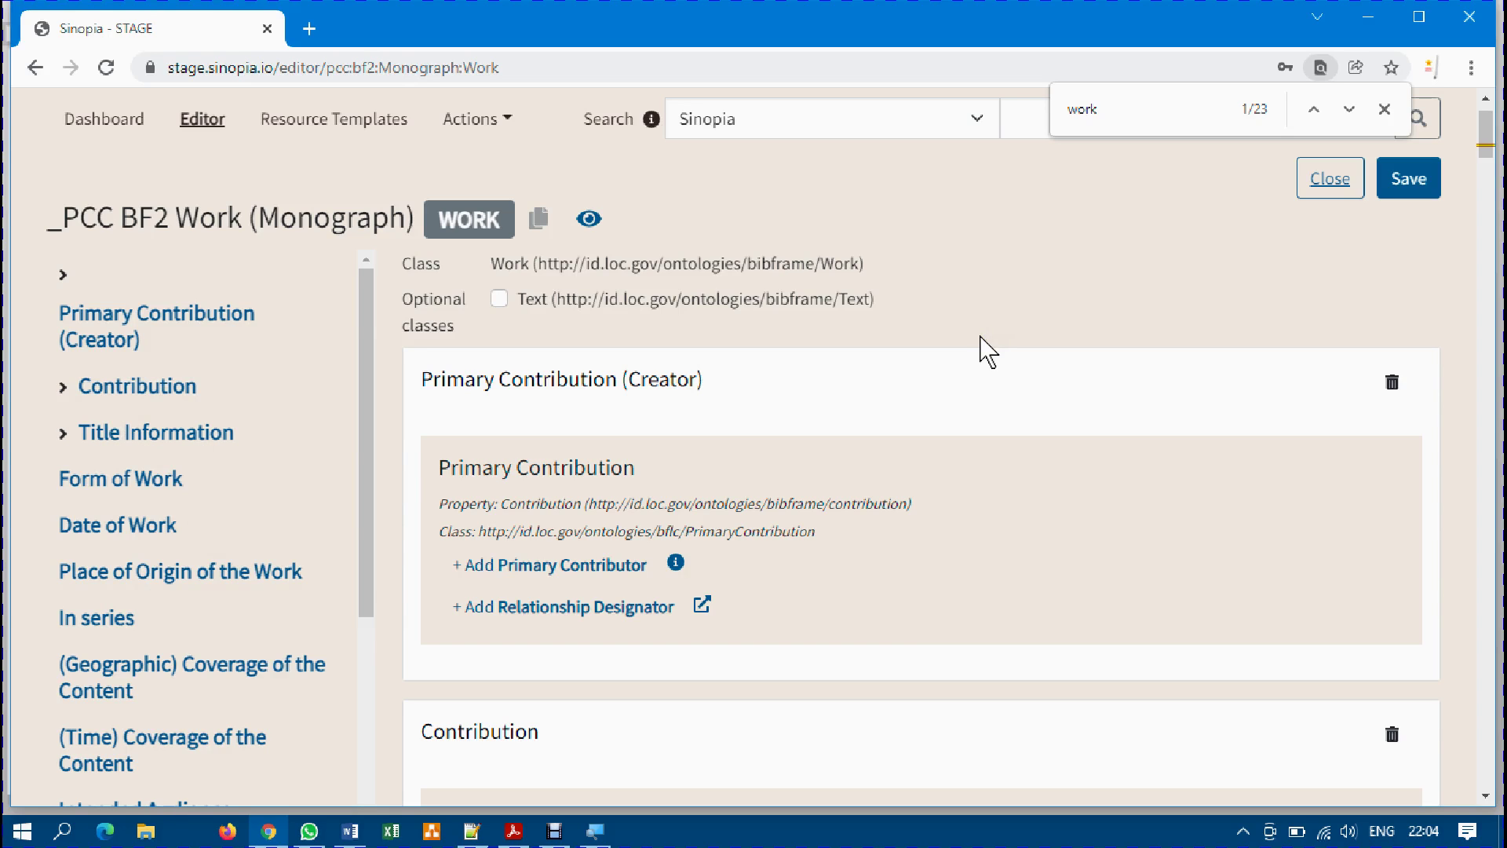
scroll(987, 352, "up", 1)
scroll(987, 352, "down", 4)
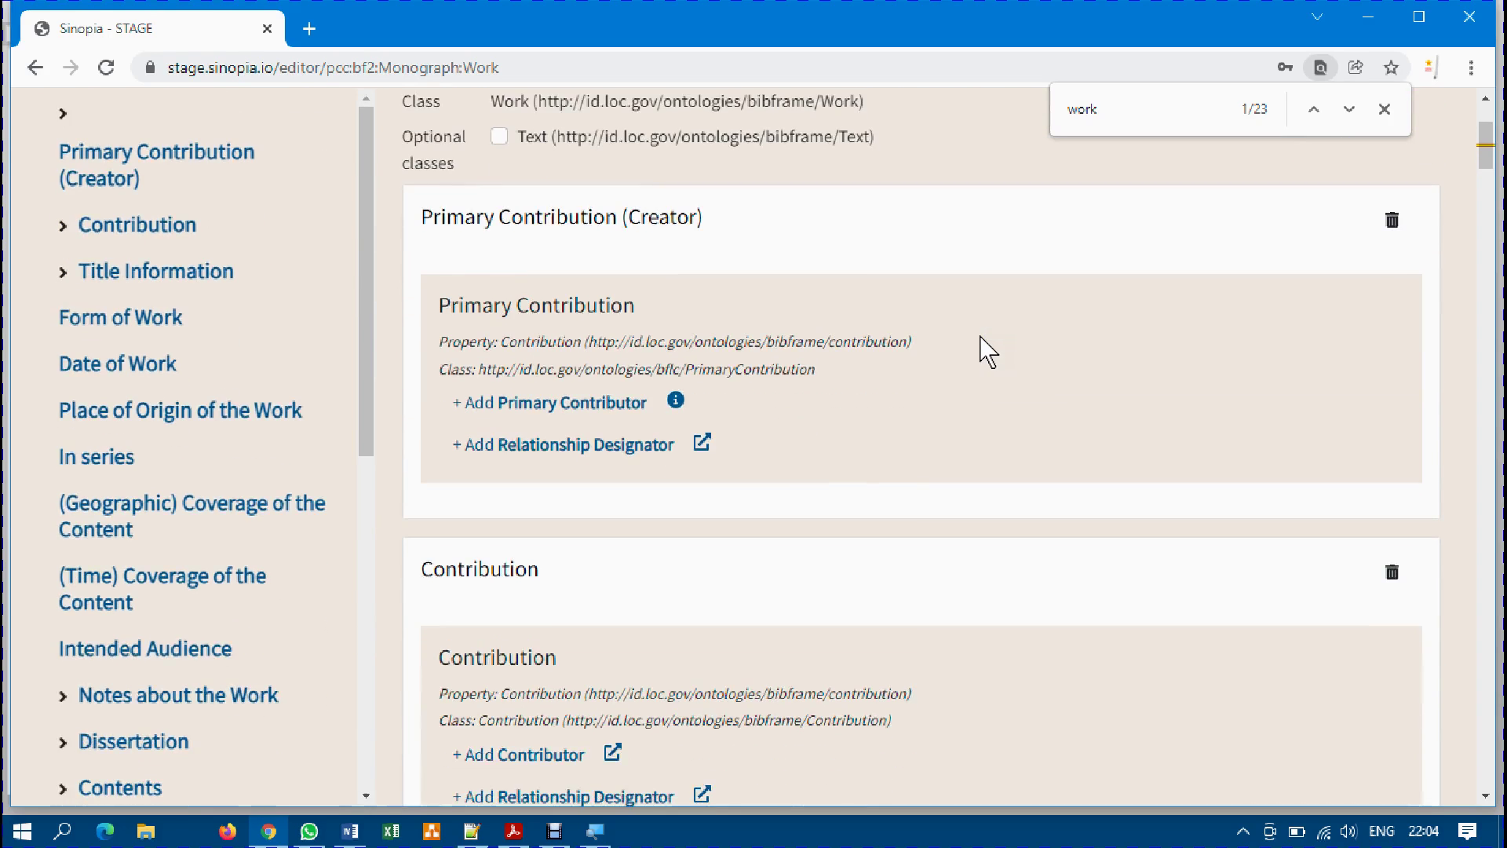
scroll(988, 352, "up", 2)
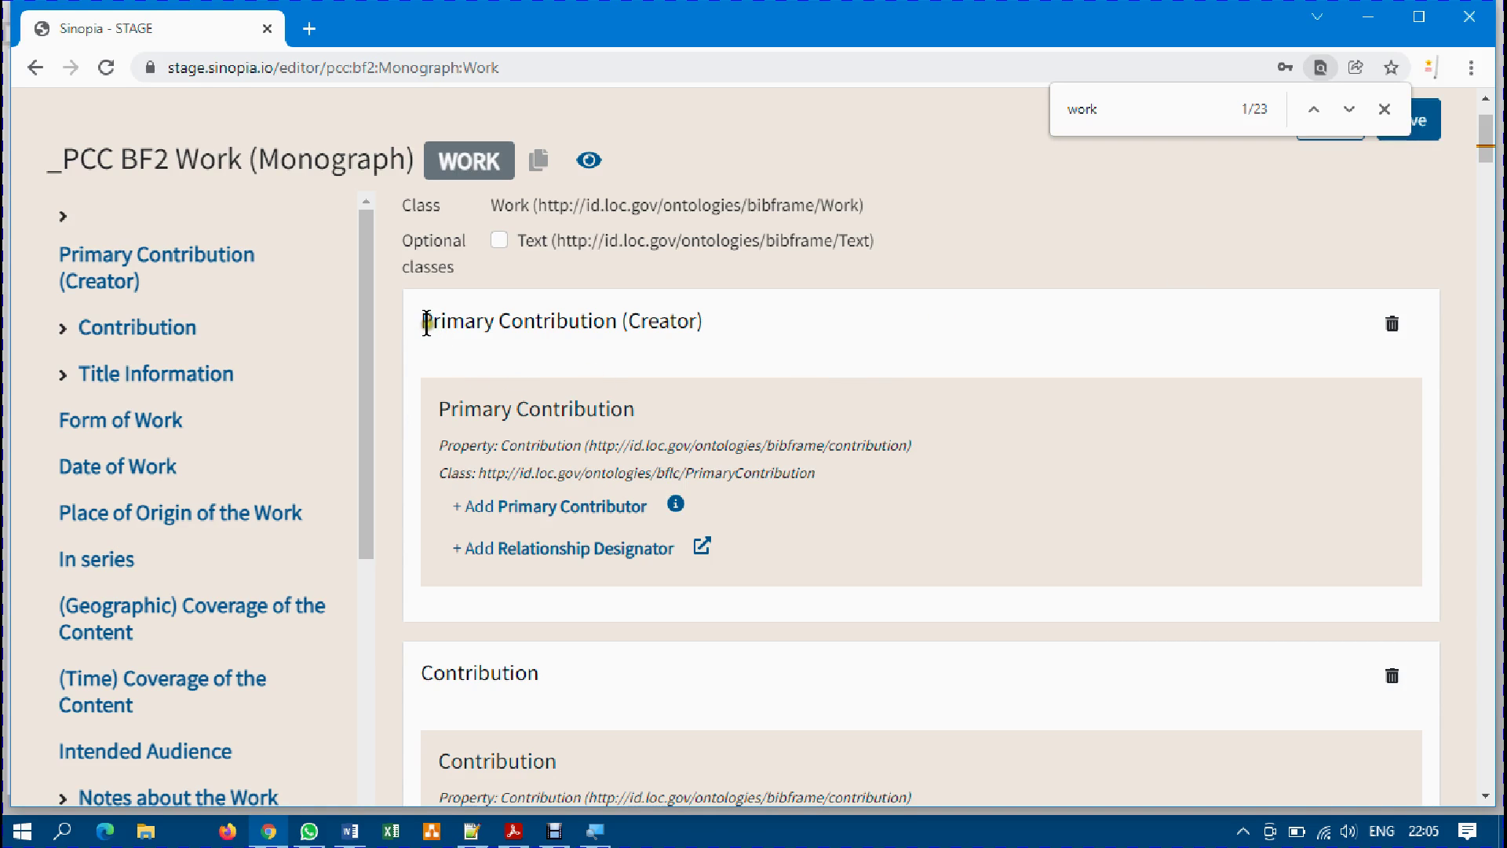
left_click_drag(420, 320, 637, 310)
left_click(677, 323)
double_click(673, 314)
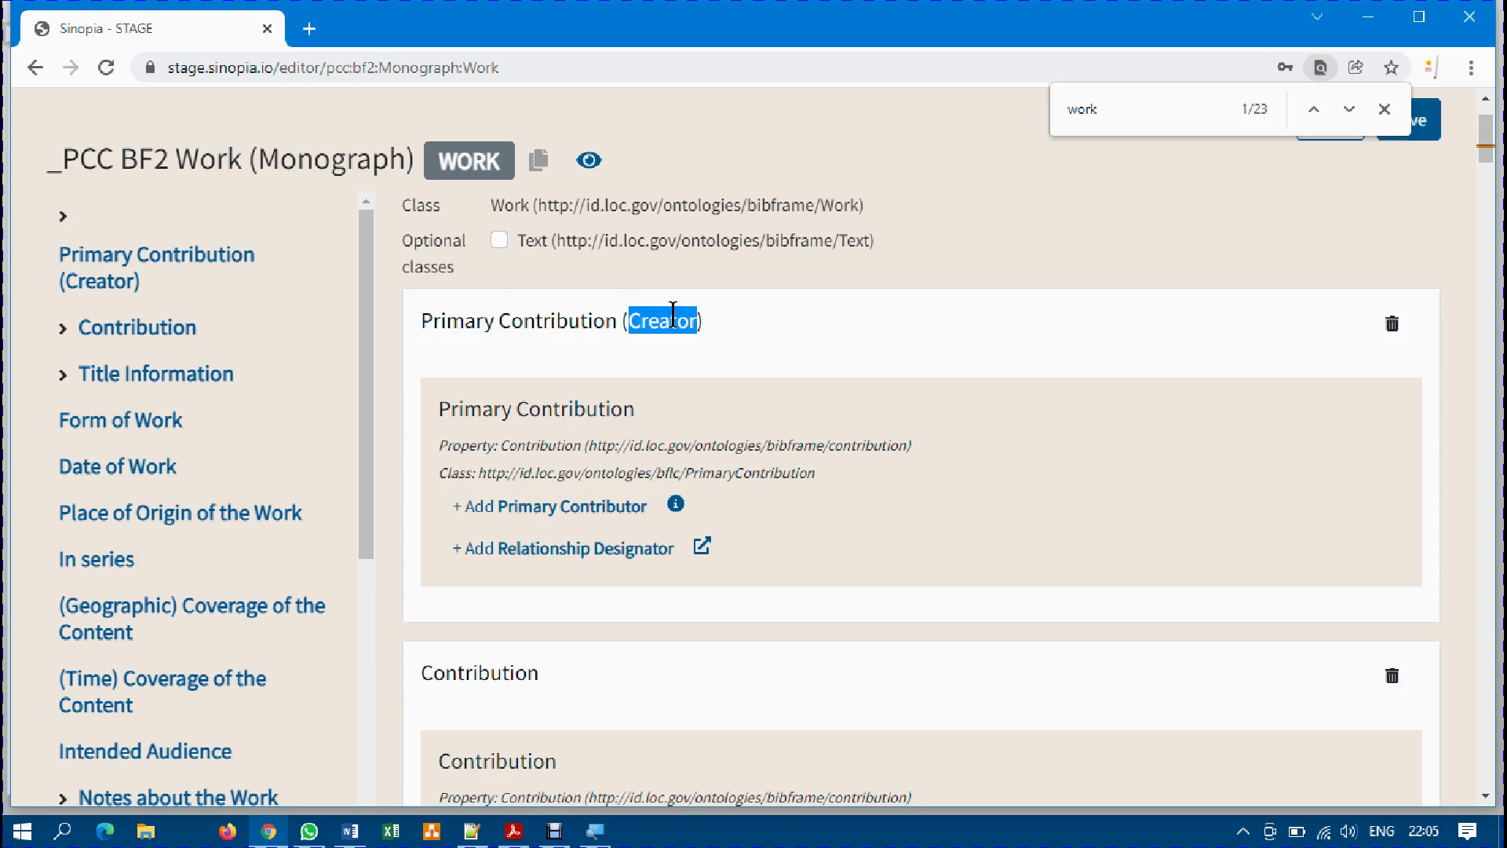
scroll(769, 369, "down", 1)
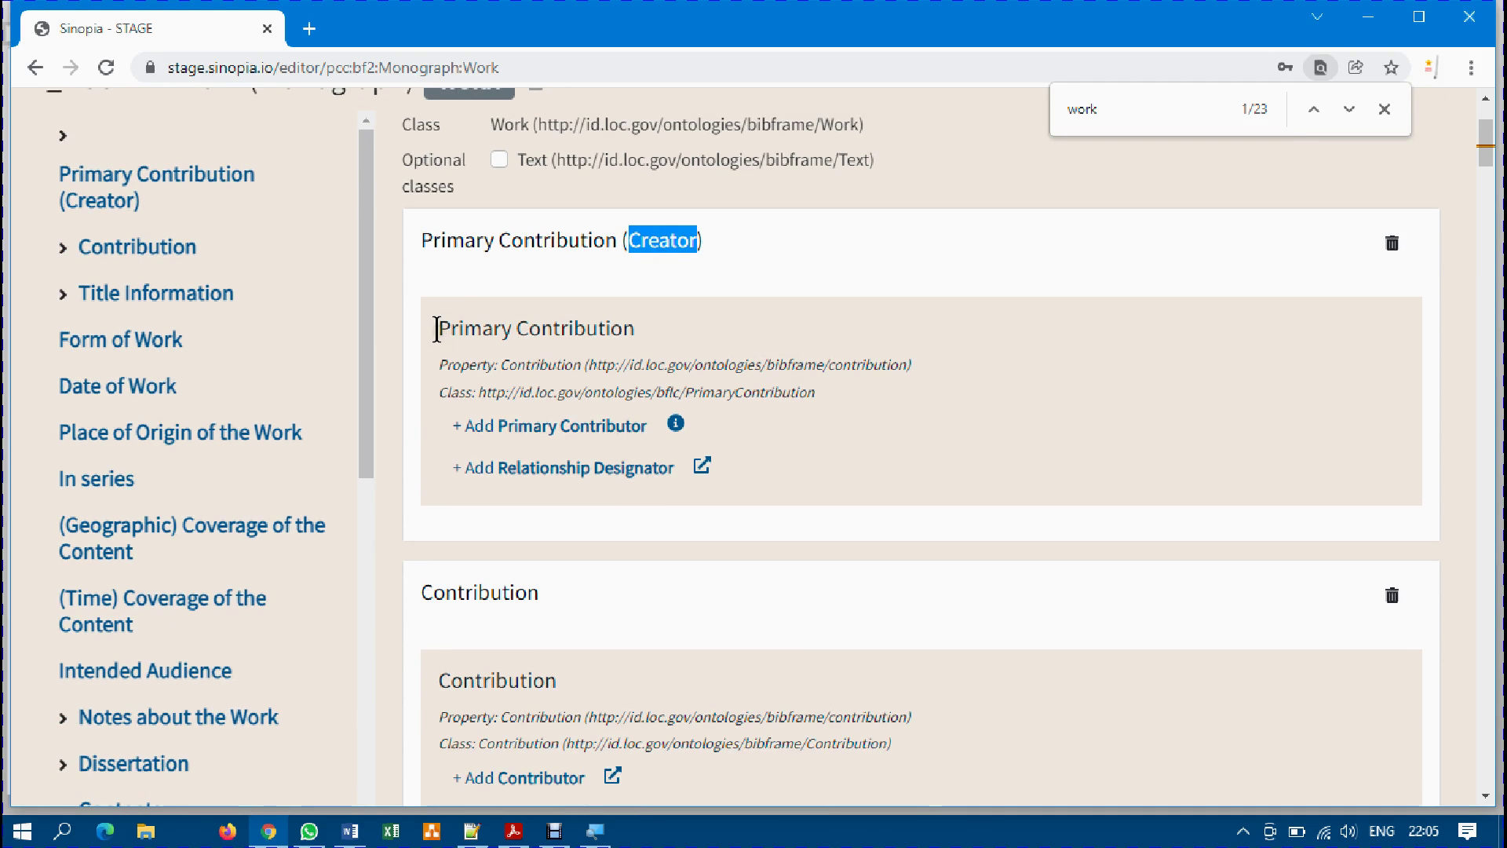
left_click_drag(437, 328, 642, 325)
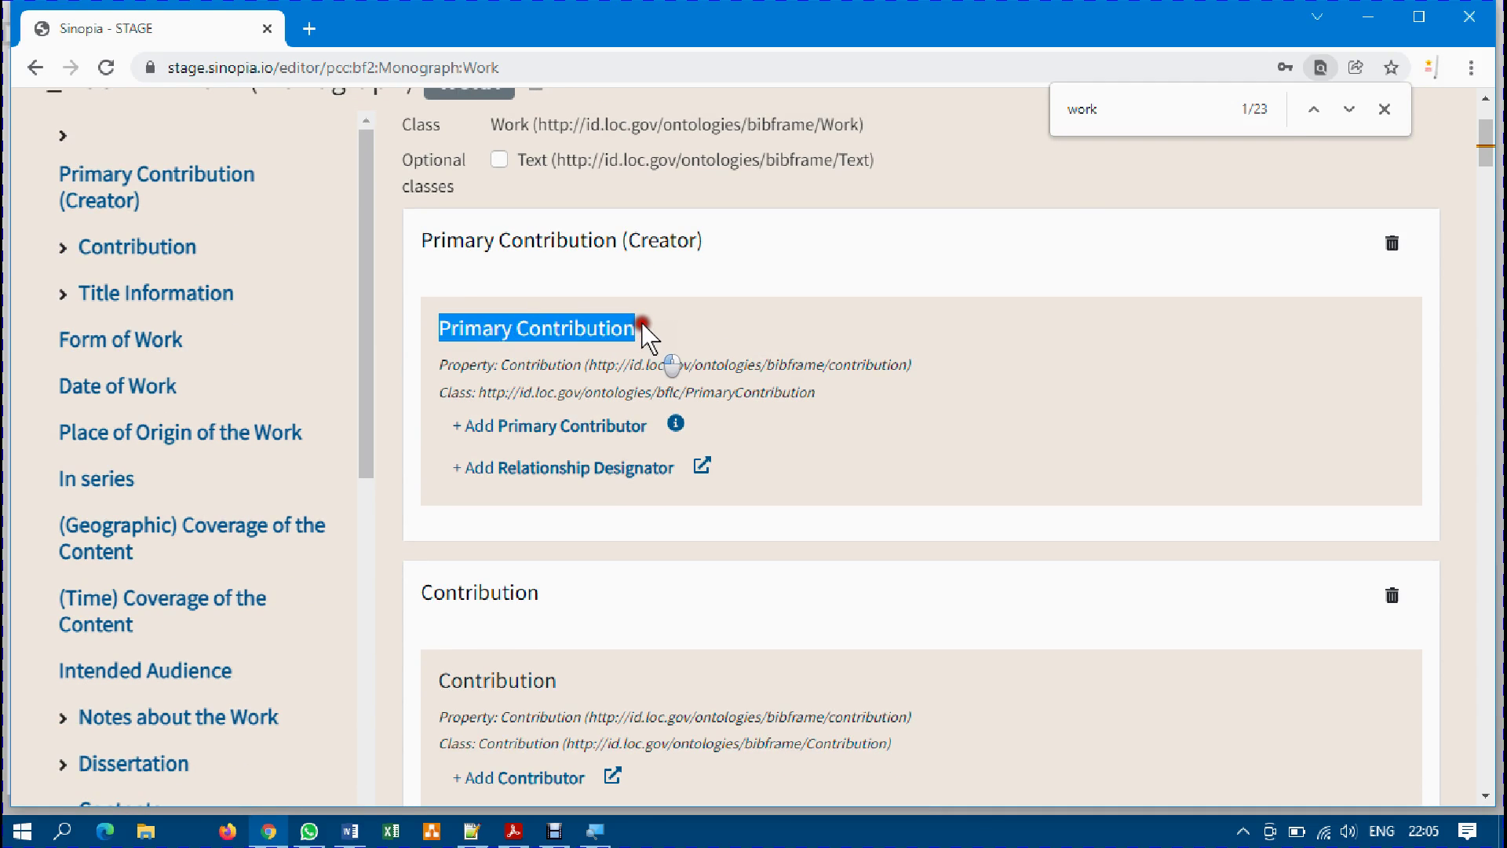
left_click(746, 312)
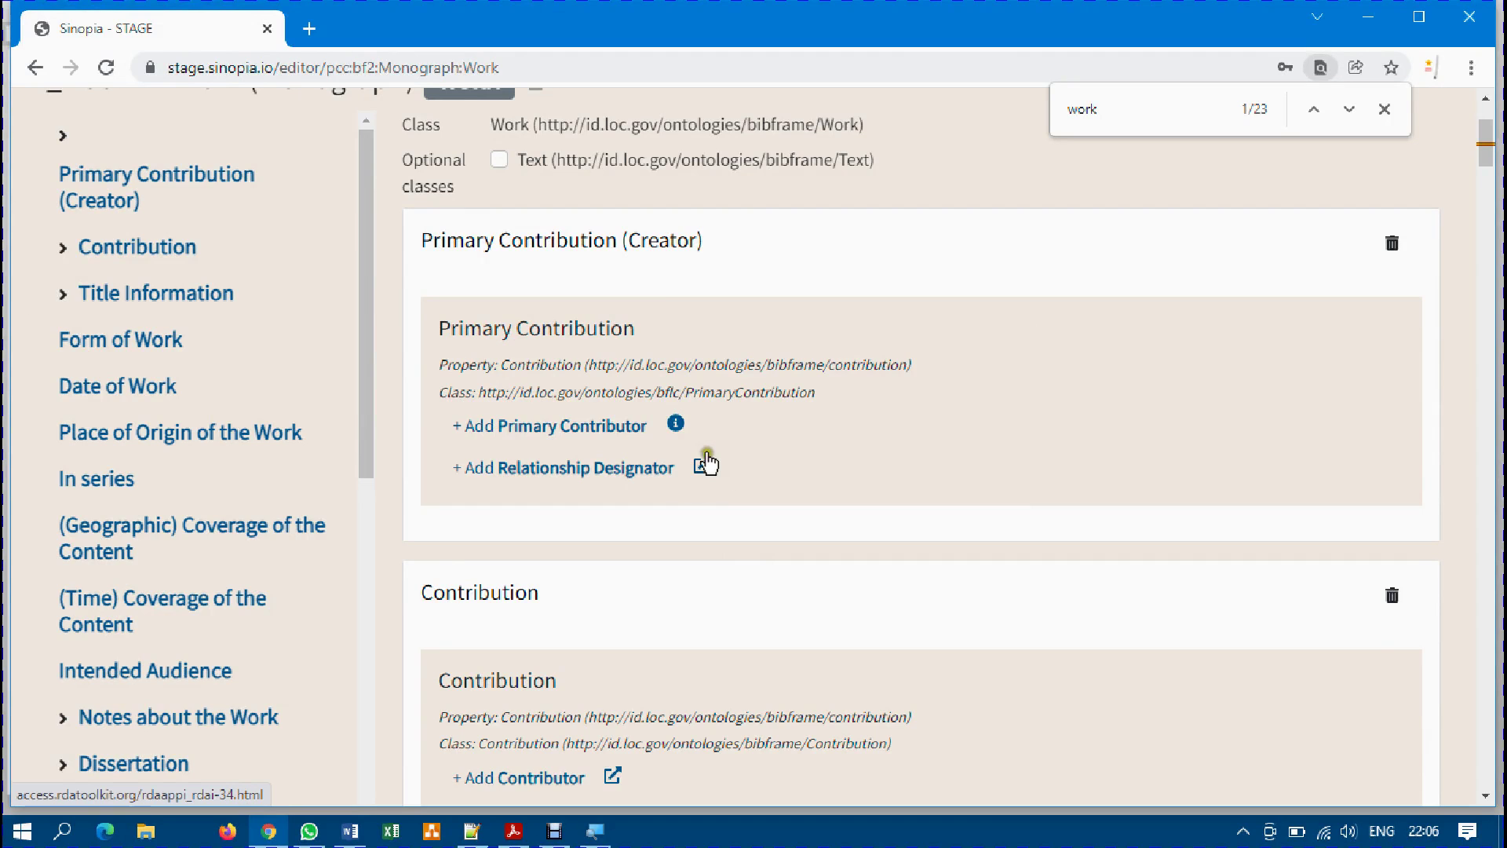
scroll(740, 443, "down", 3)
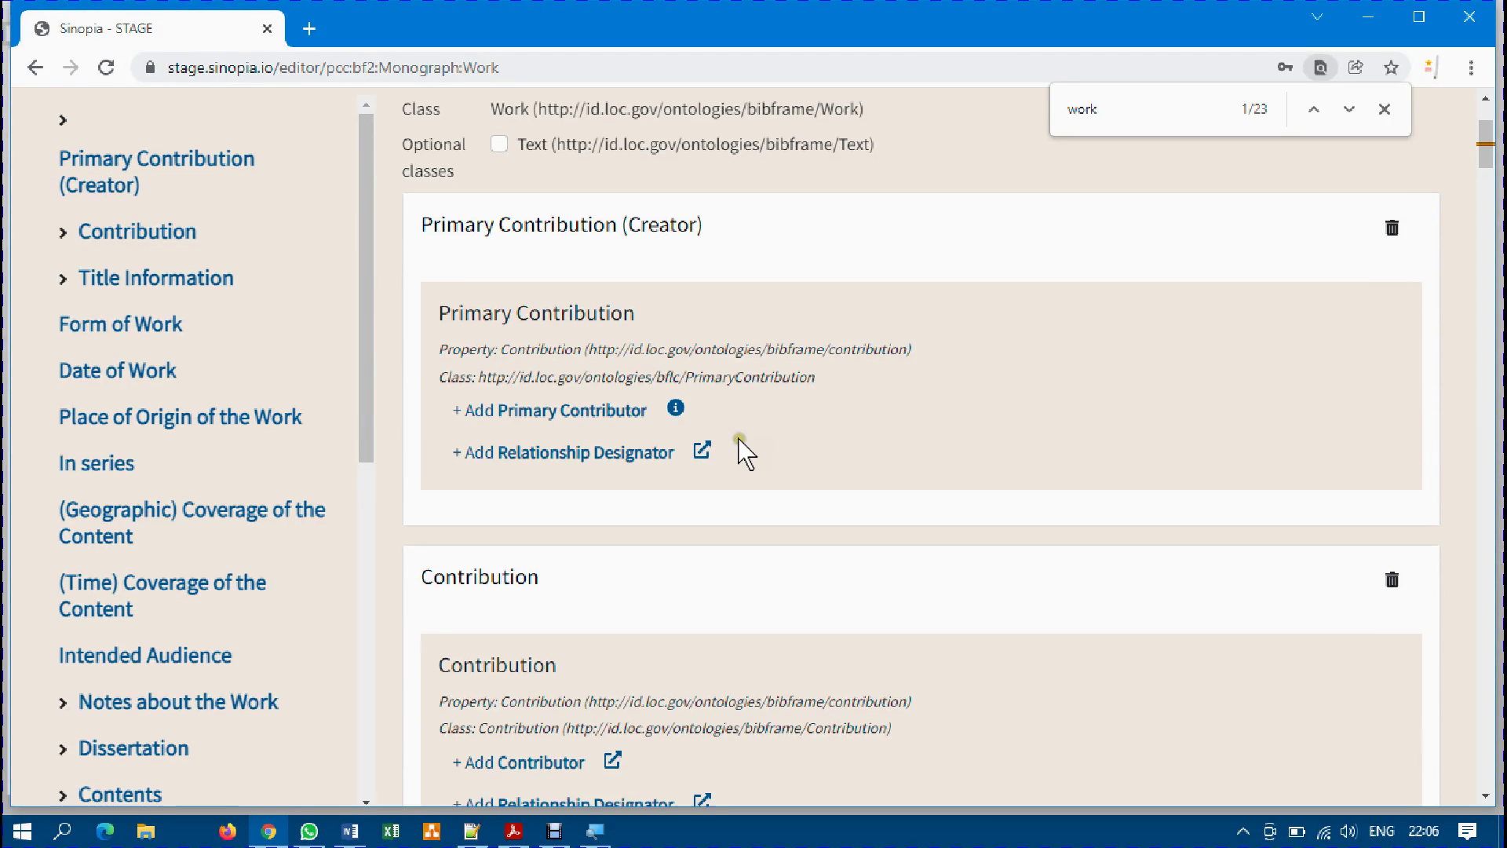
scroll(745, 454, "down", 3)
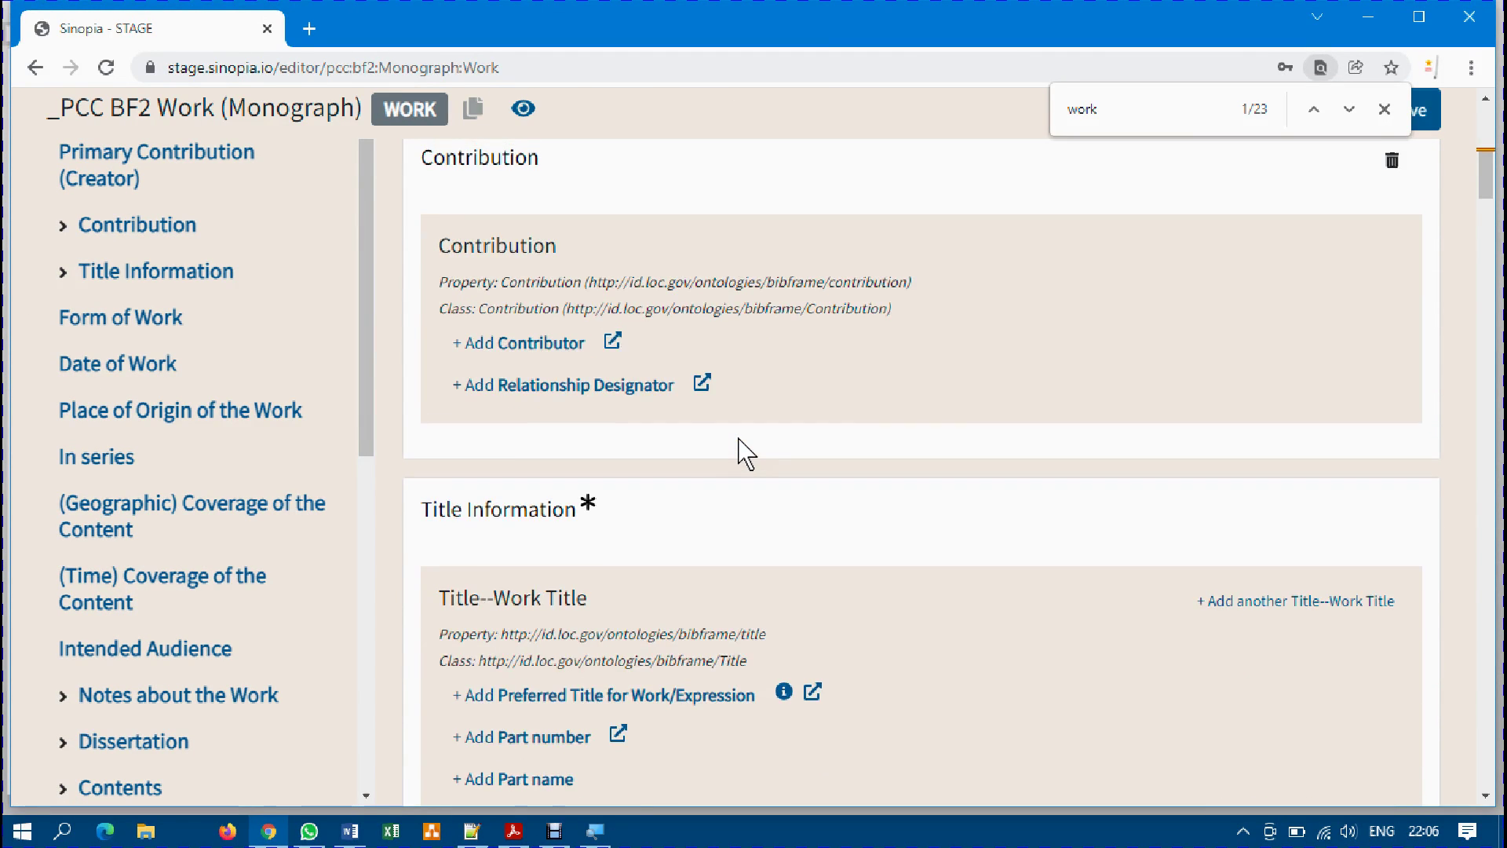
scroll(745, 453, "up", 6)
scroll(746, 453, "down", 6)
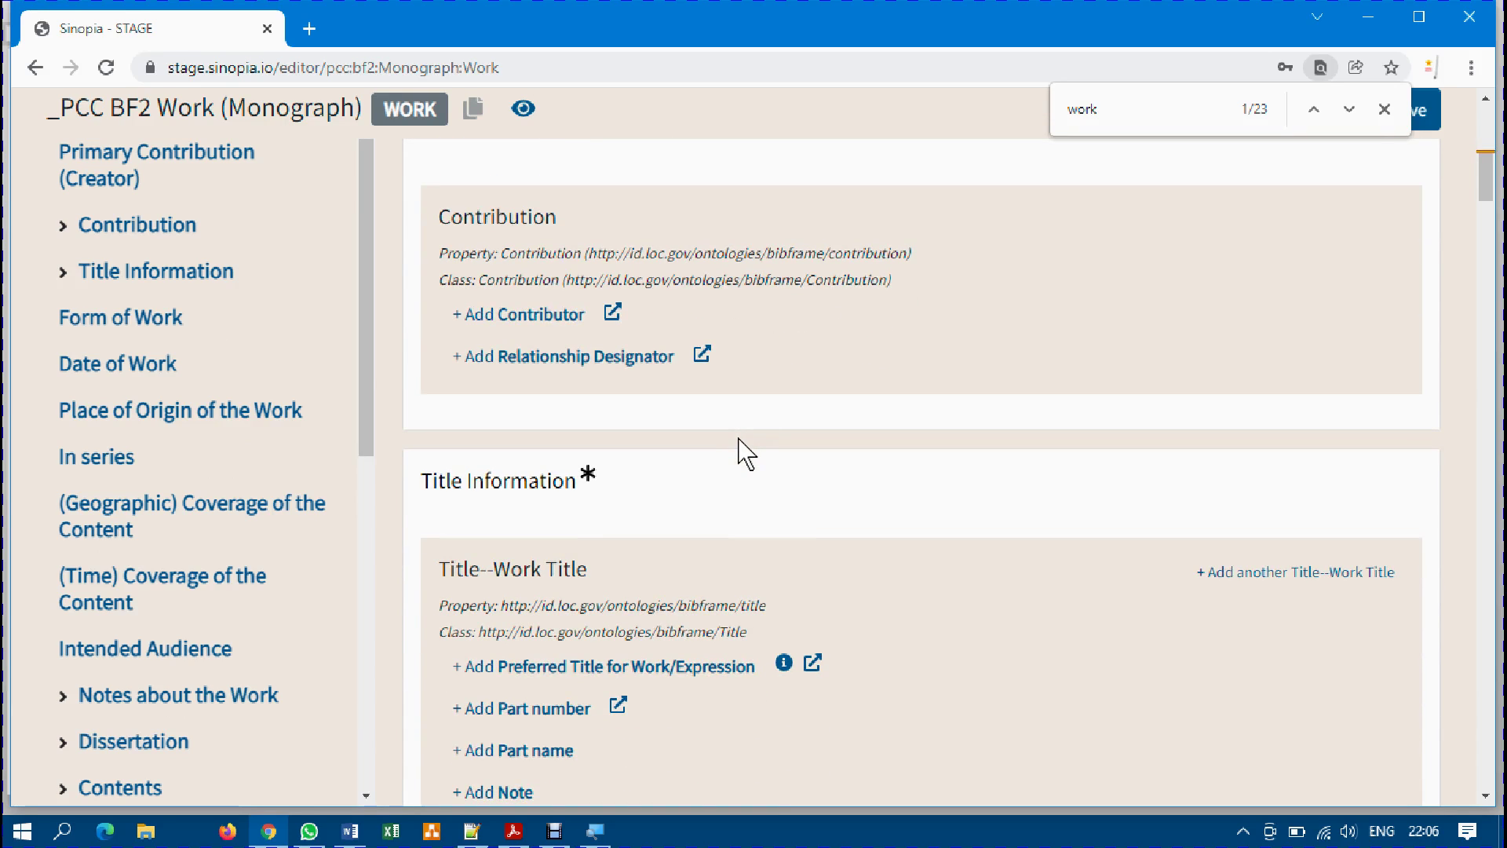
scroll(746, 453, "down", 1)
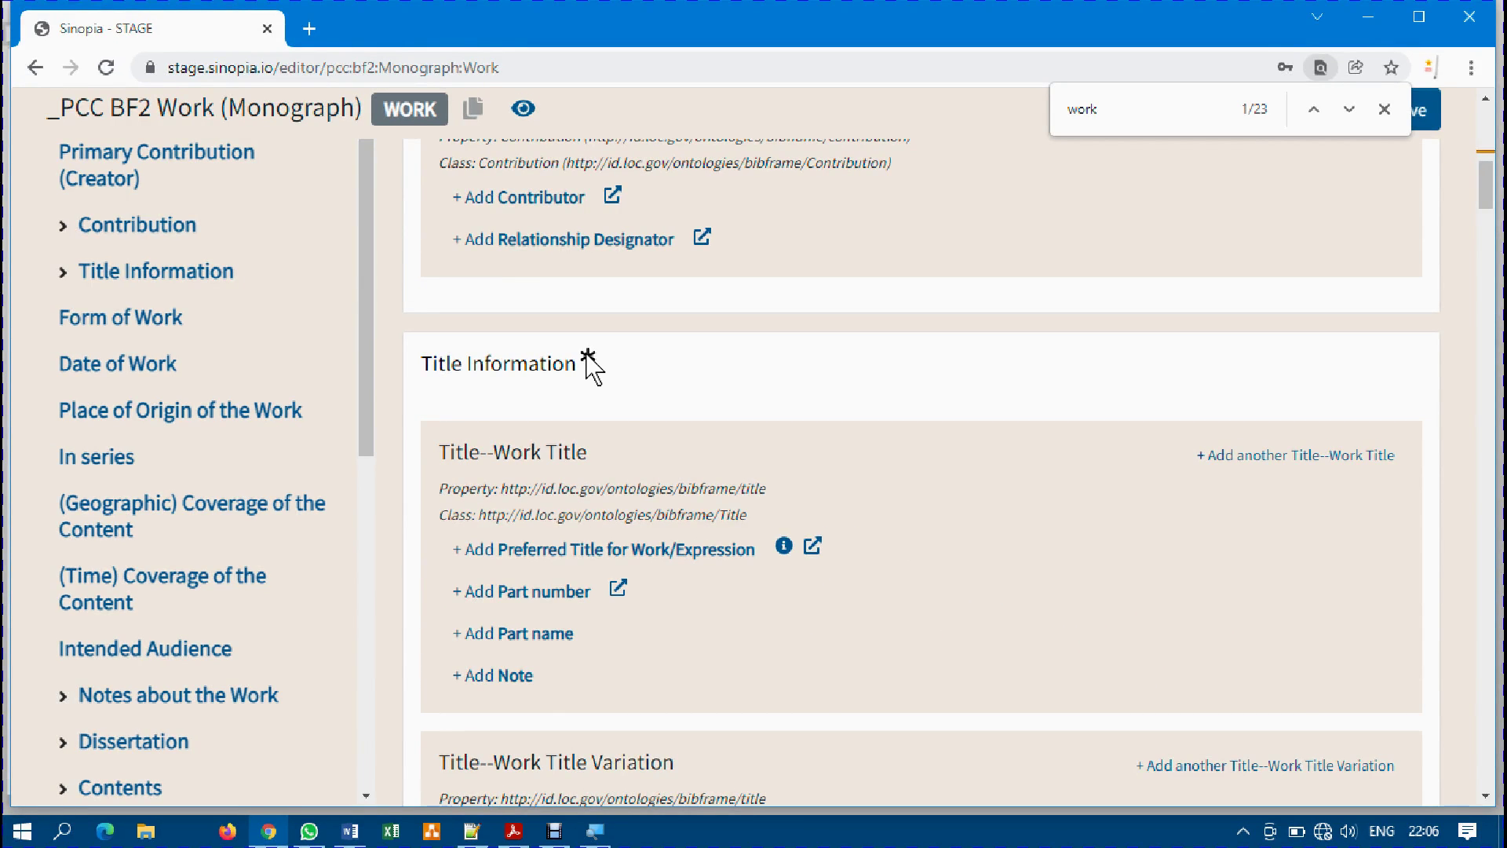
scroll(680, 369, "up", 4)
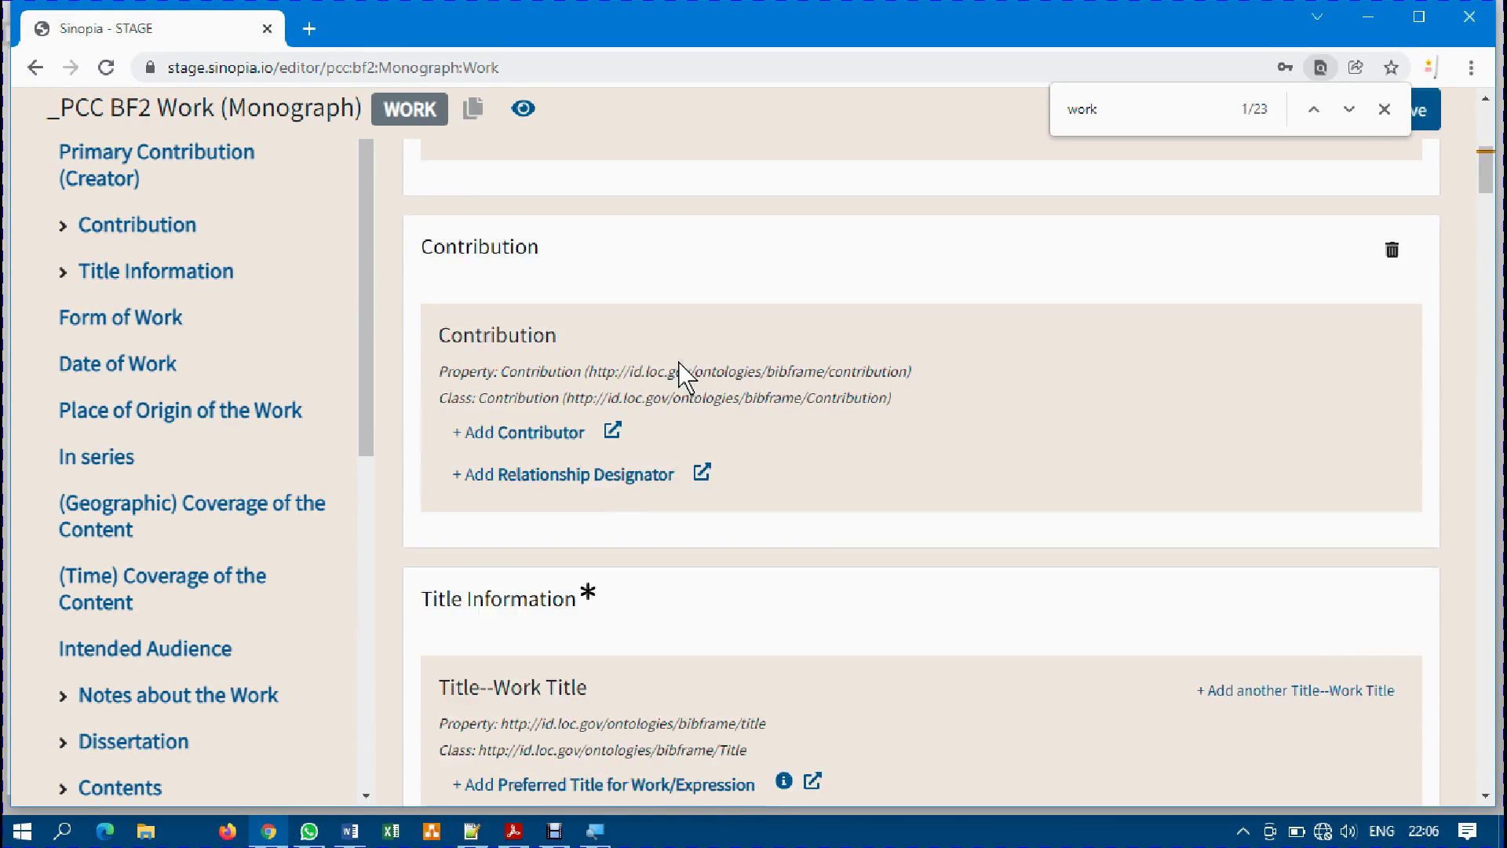
scroll(680, 369, "down", 13)
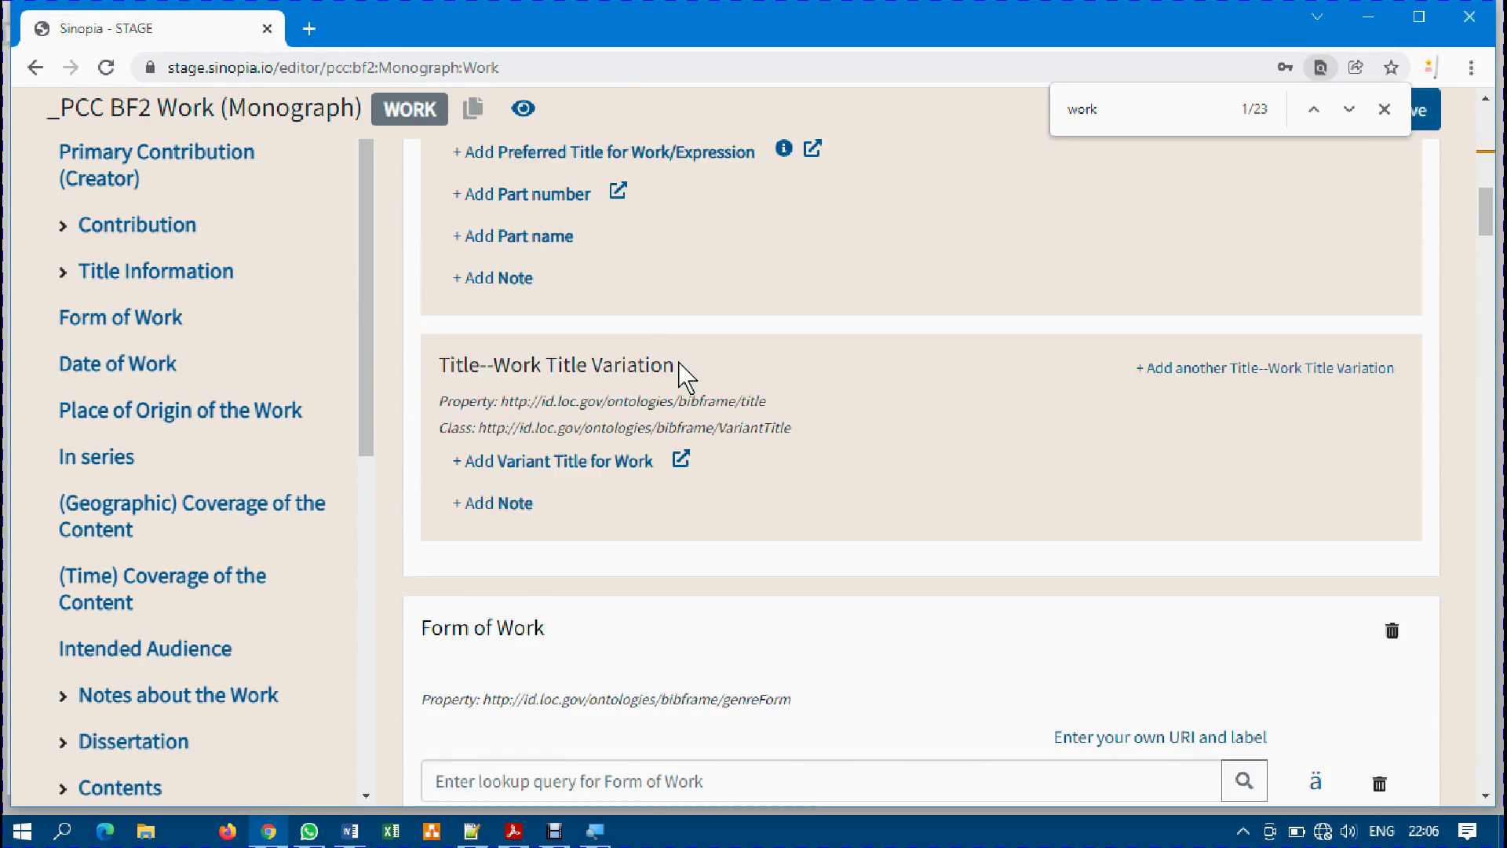
scroll(683, 375, "down", 15)
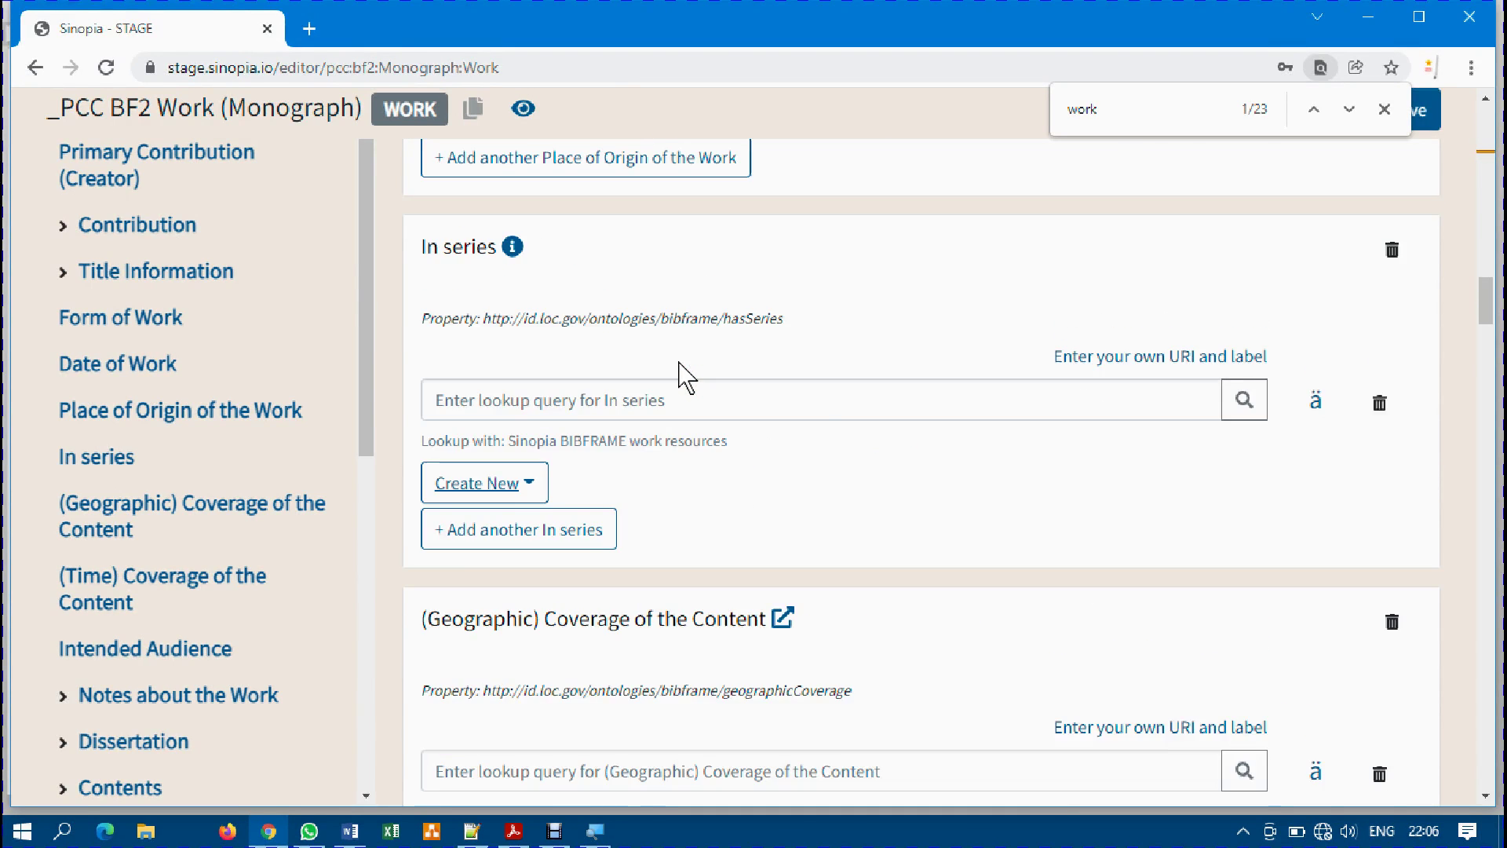
scroll(683, 376, "down", 12)
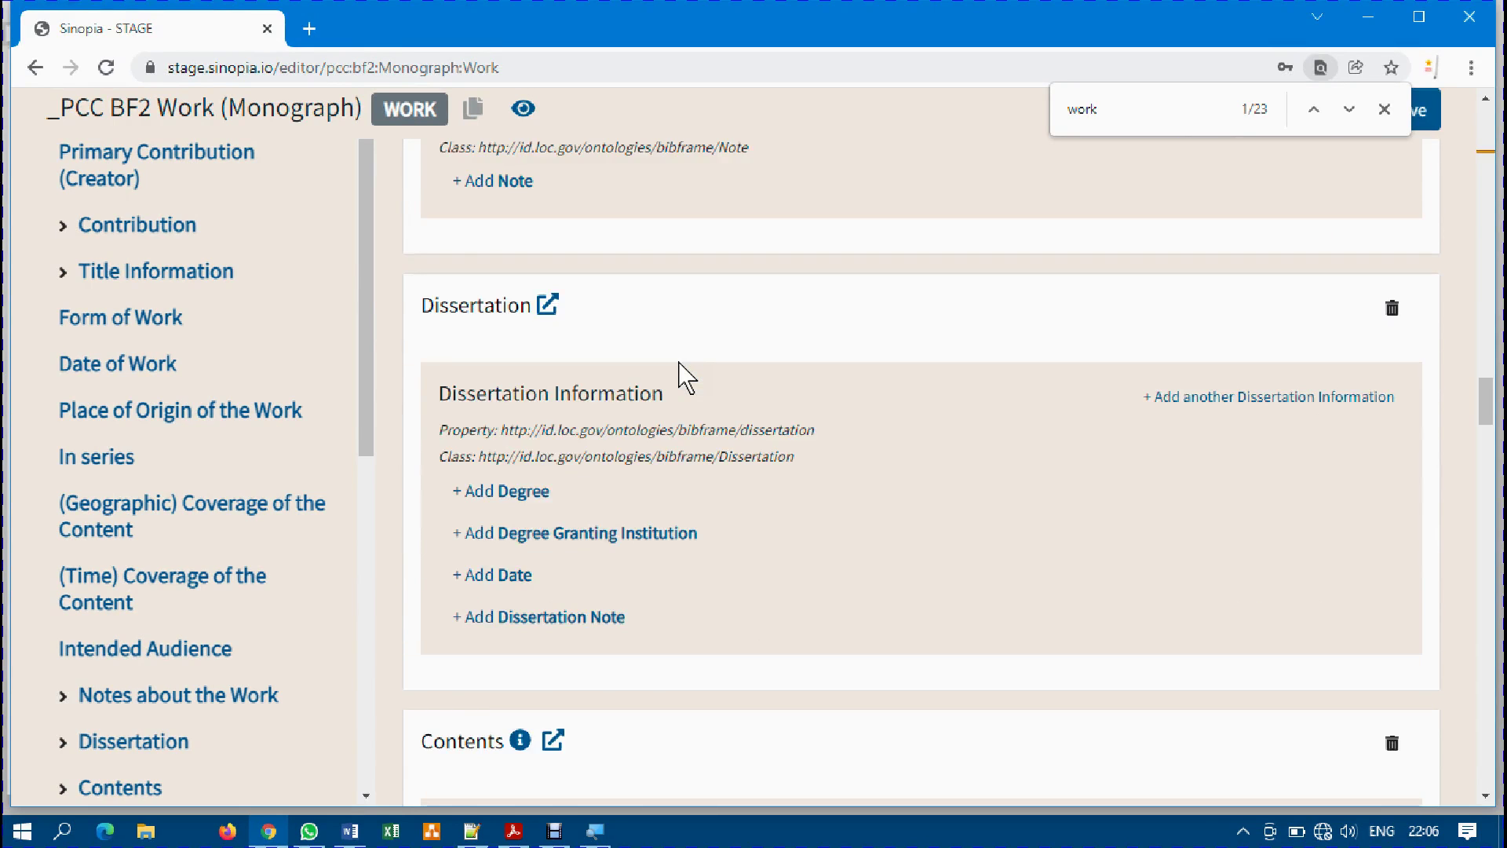
scroll(682, 375, "up", 20)
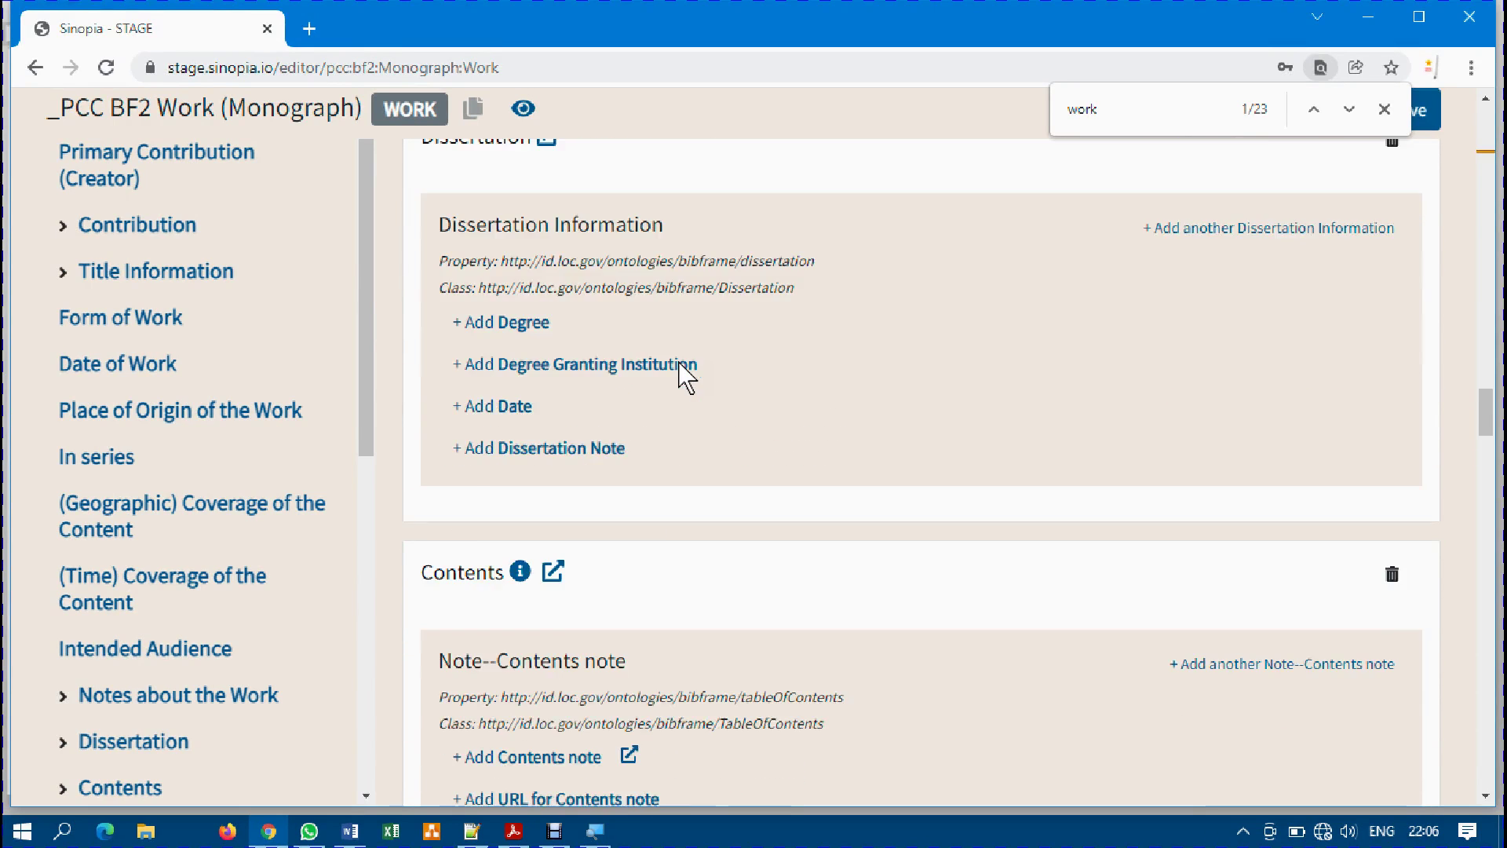
scroll(686, 378, "up", 5)
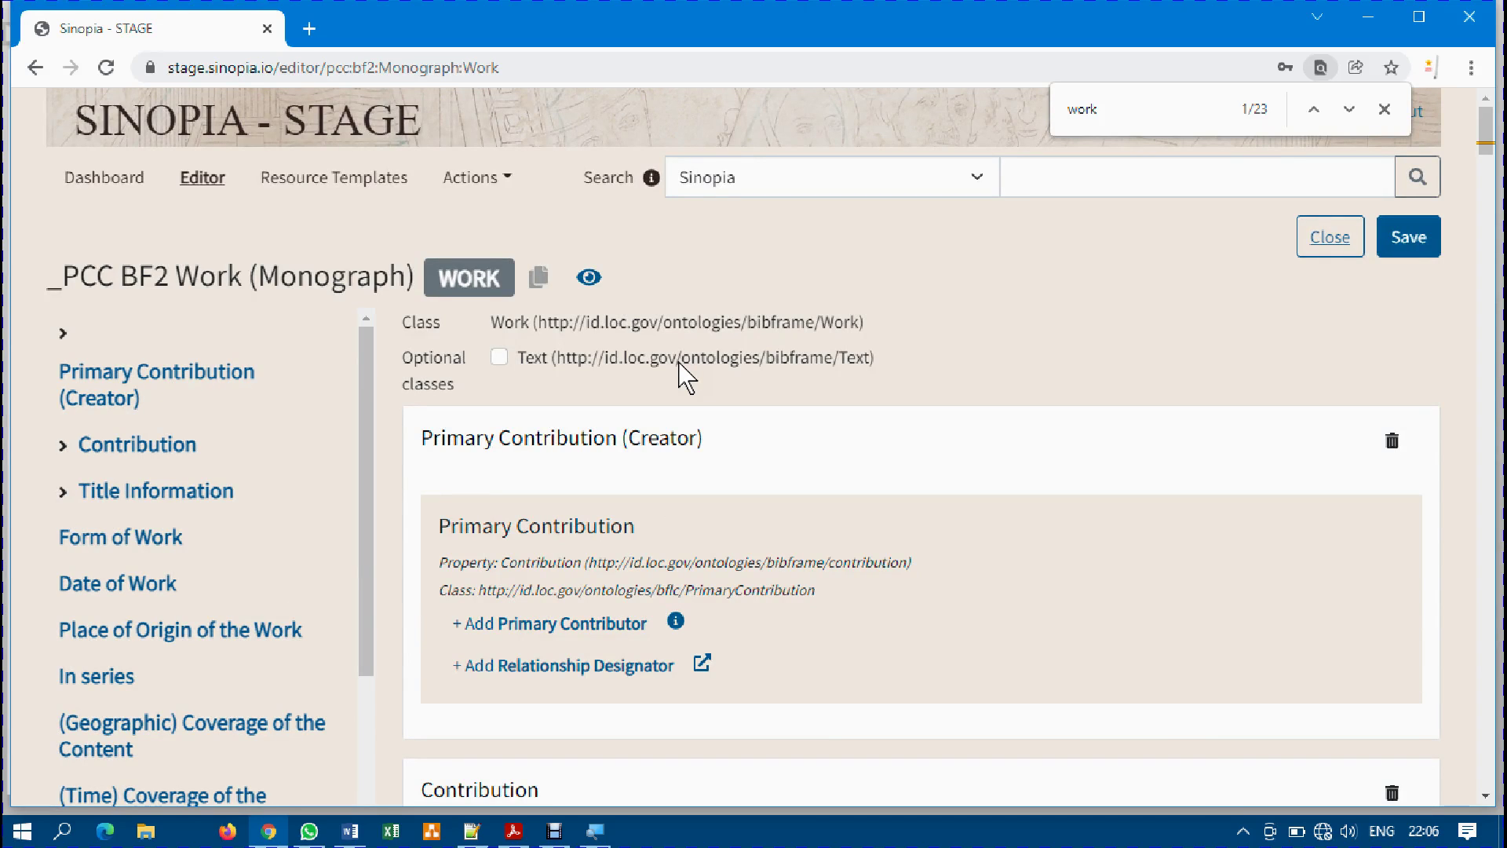
scroll(687, 377, "down", 3)
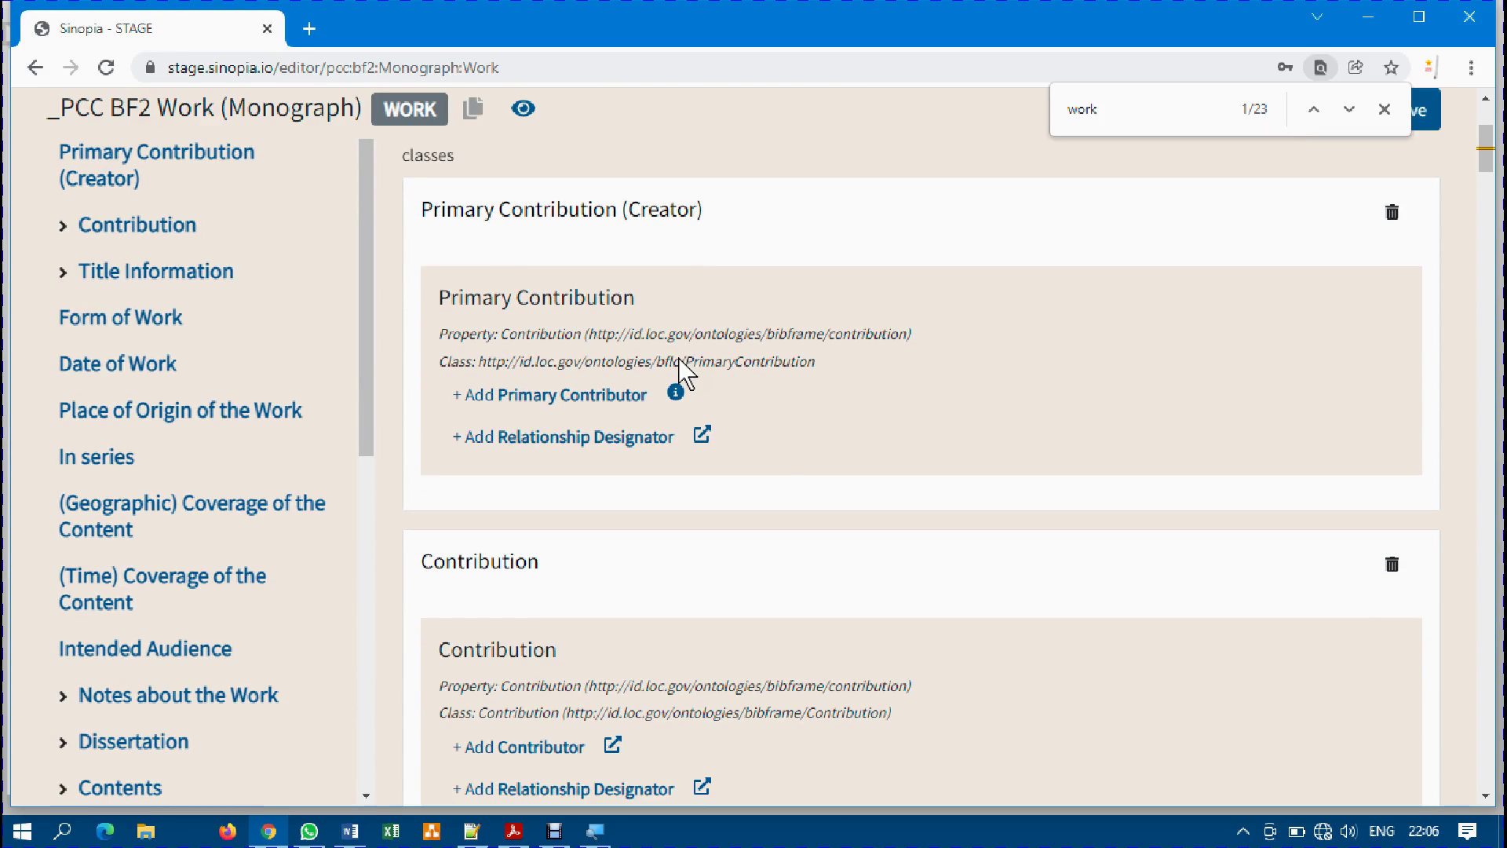
scroll(780, 456, "up", 1)
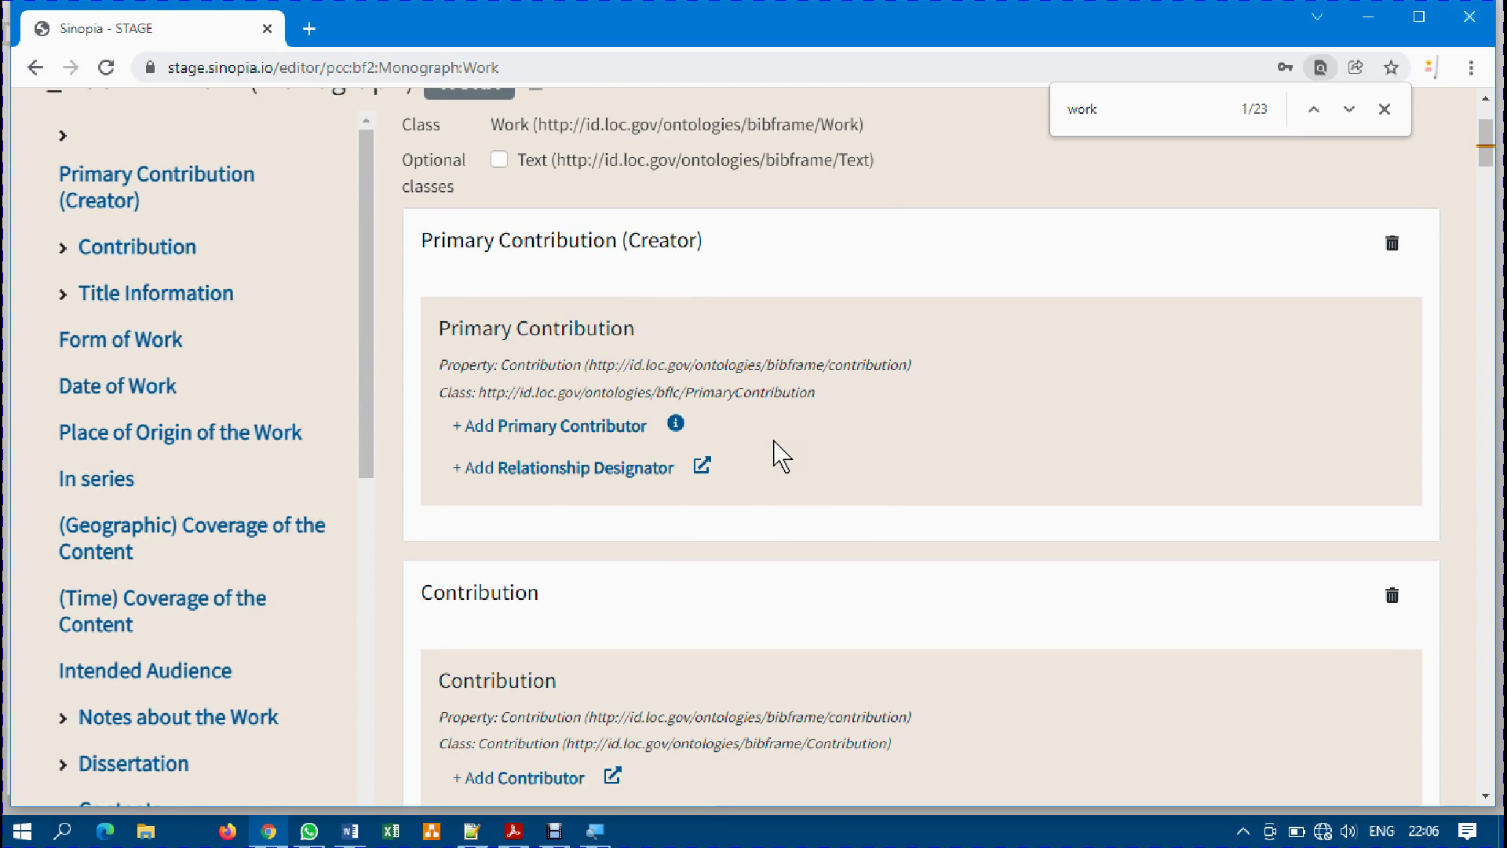
scroll(781, 455, "up", 1)
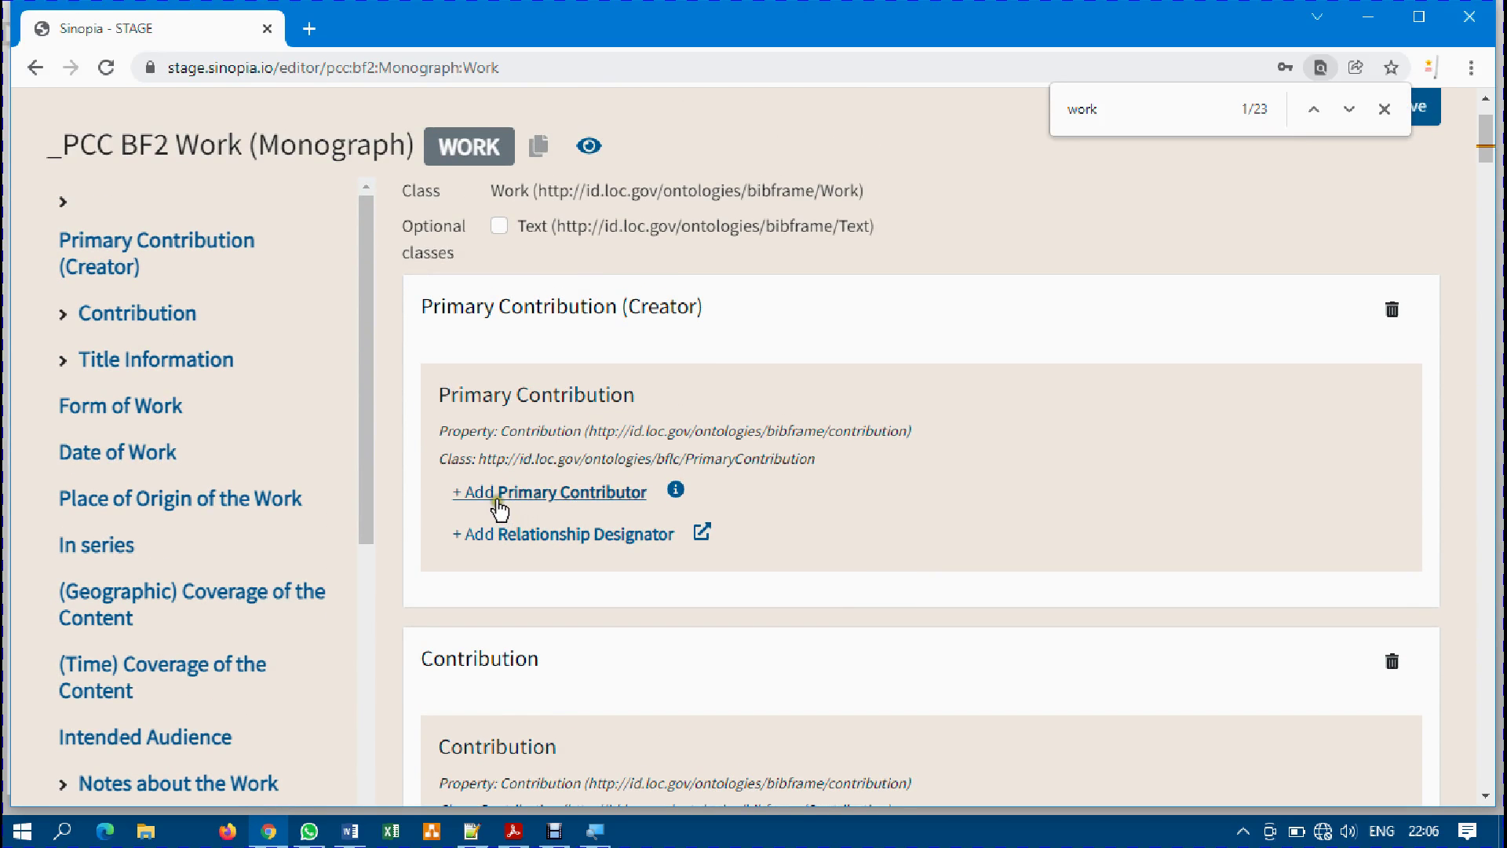
Add a Primary Contributor and look over its Conference, Corporate Body, Family, Jurisdiction and Person blocks.
left_click(540, 495)
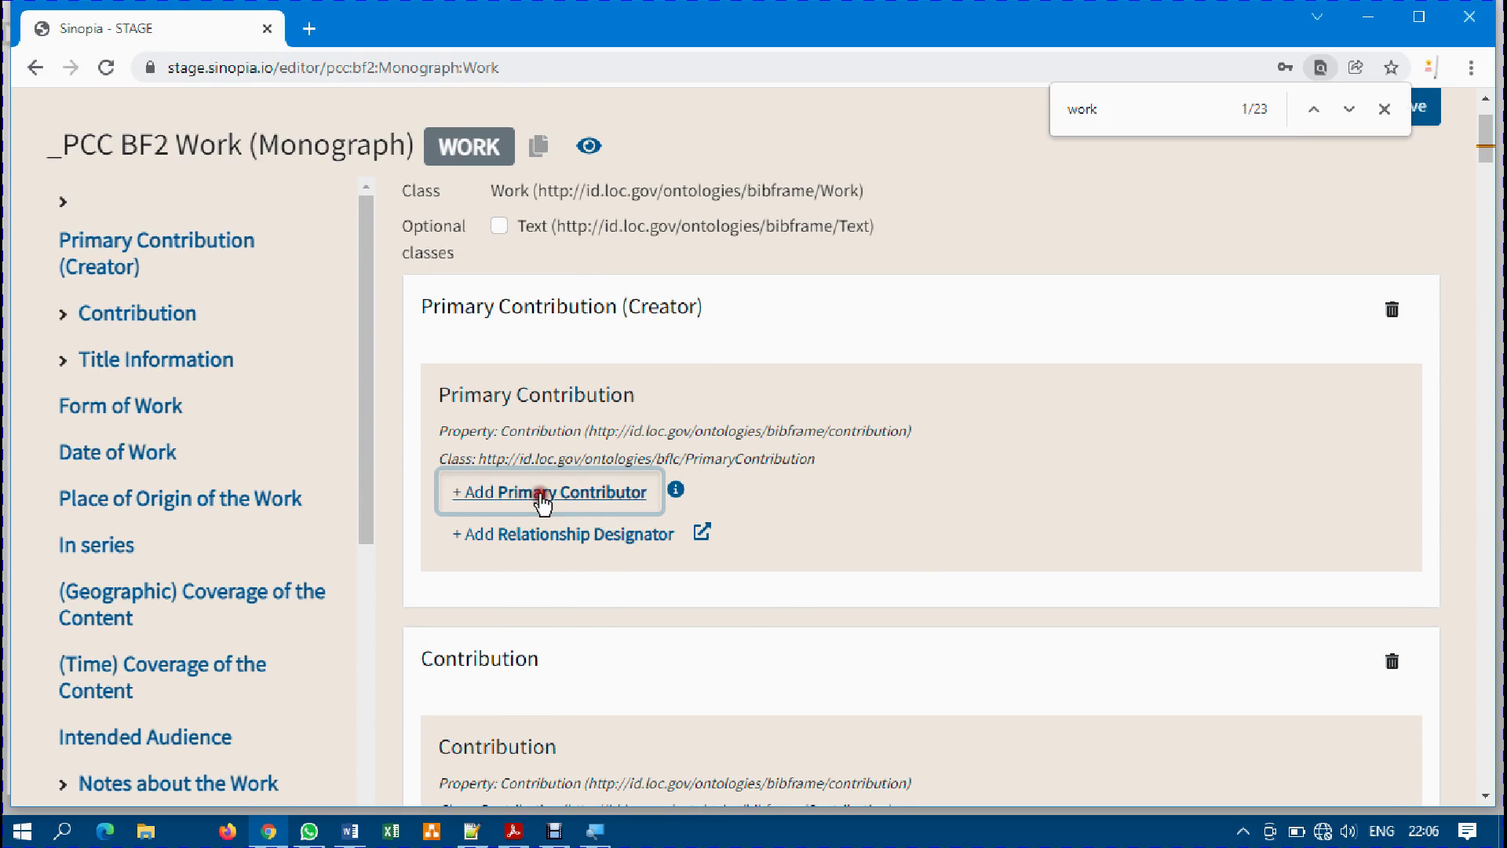
scroll(542, 502, "down", 3)
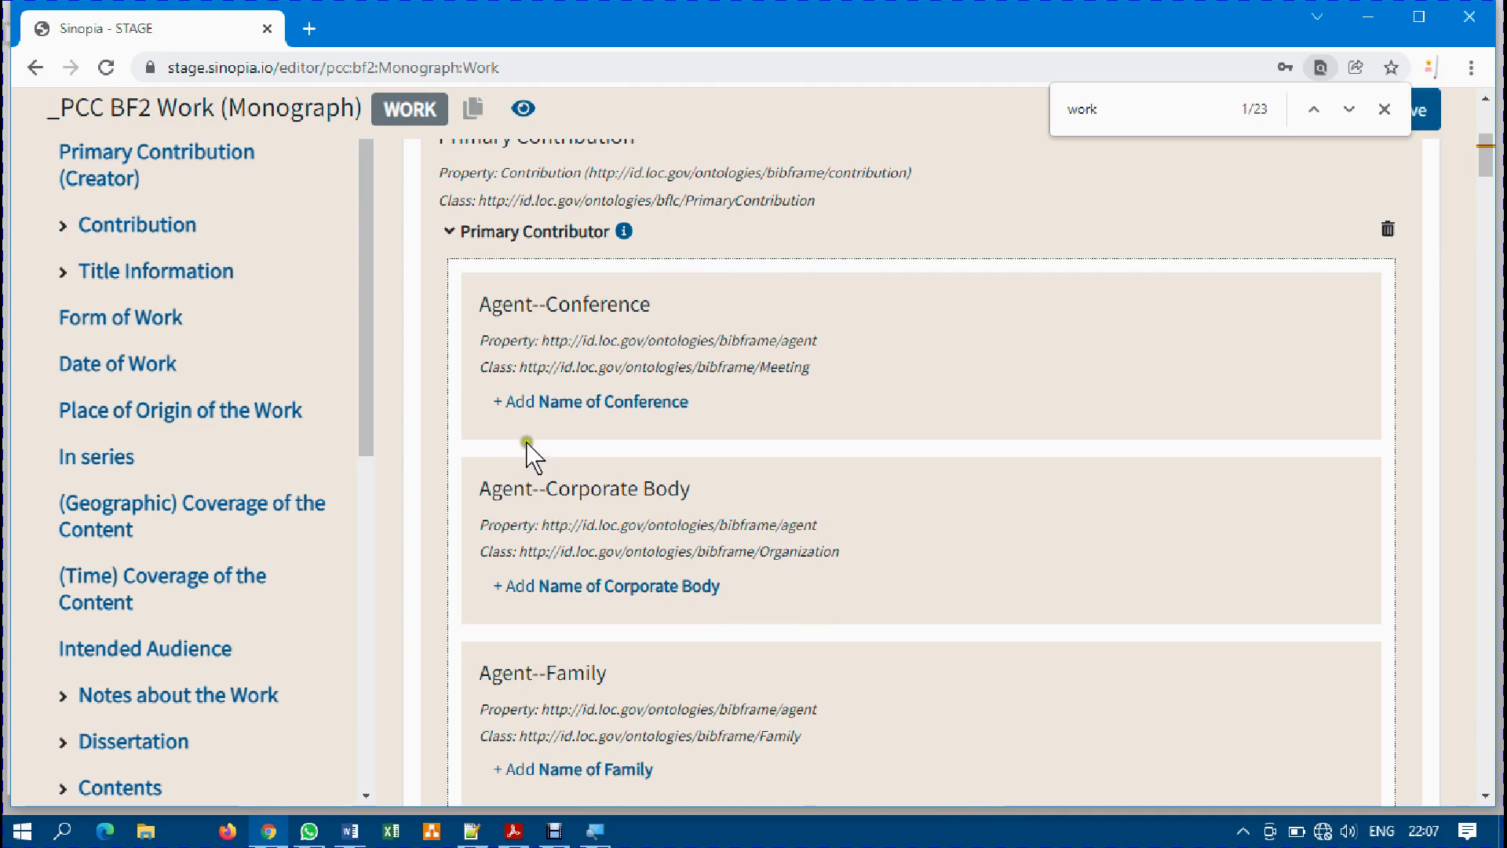
scroll(608, 334, "up", 1)
scroll(607, 333, "up", 1)
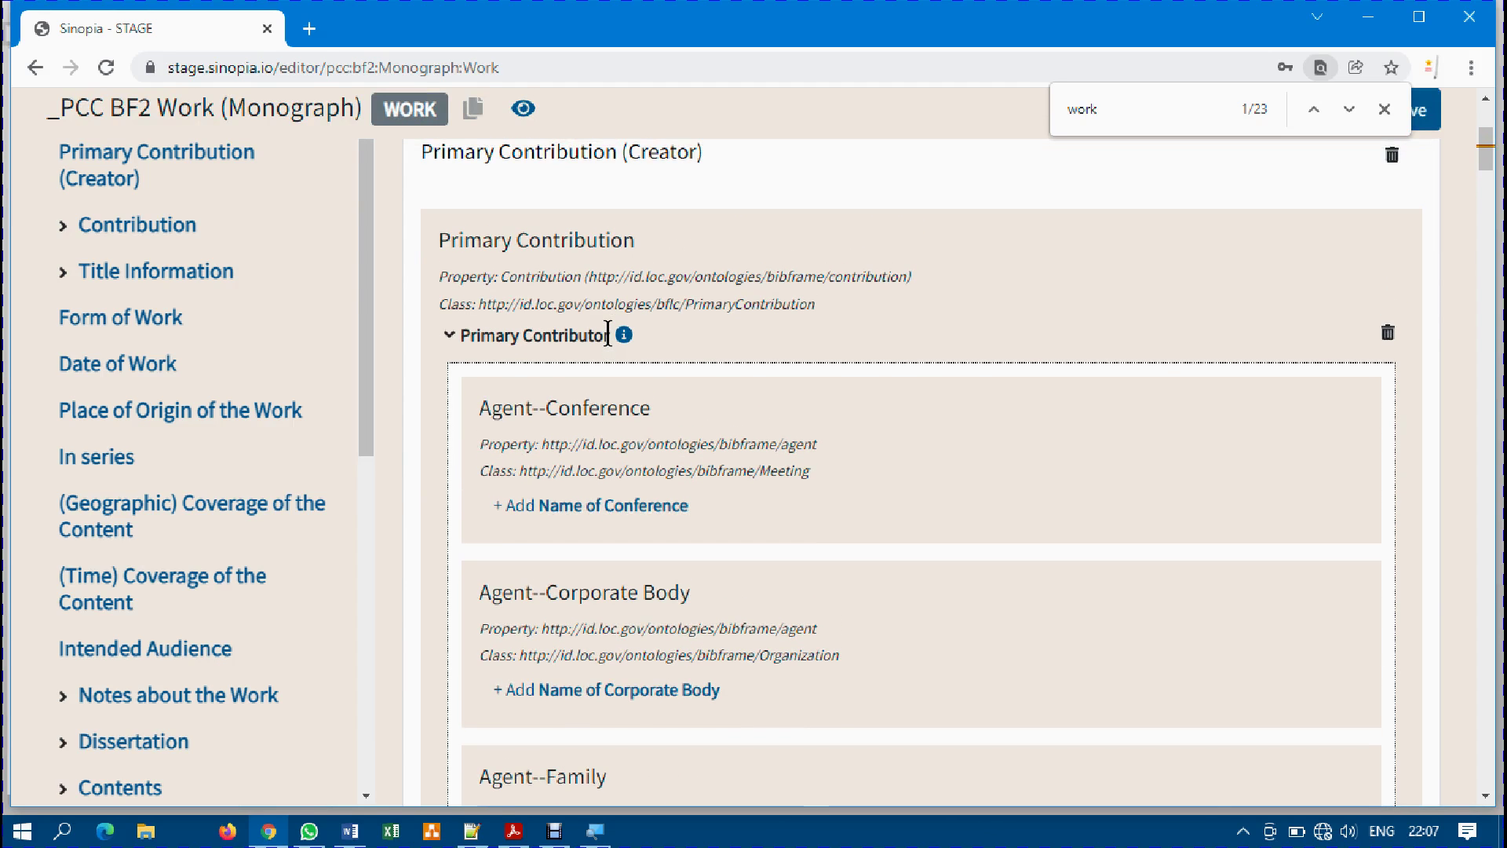
scroll(608, 334, "down", 1)
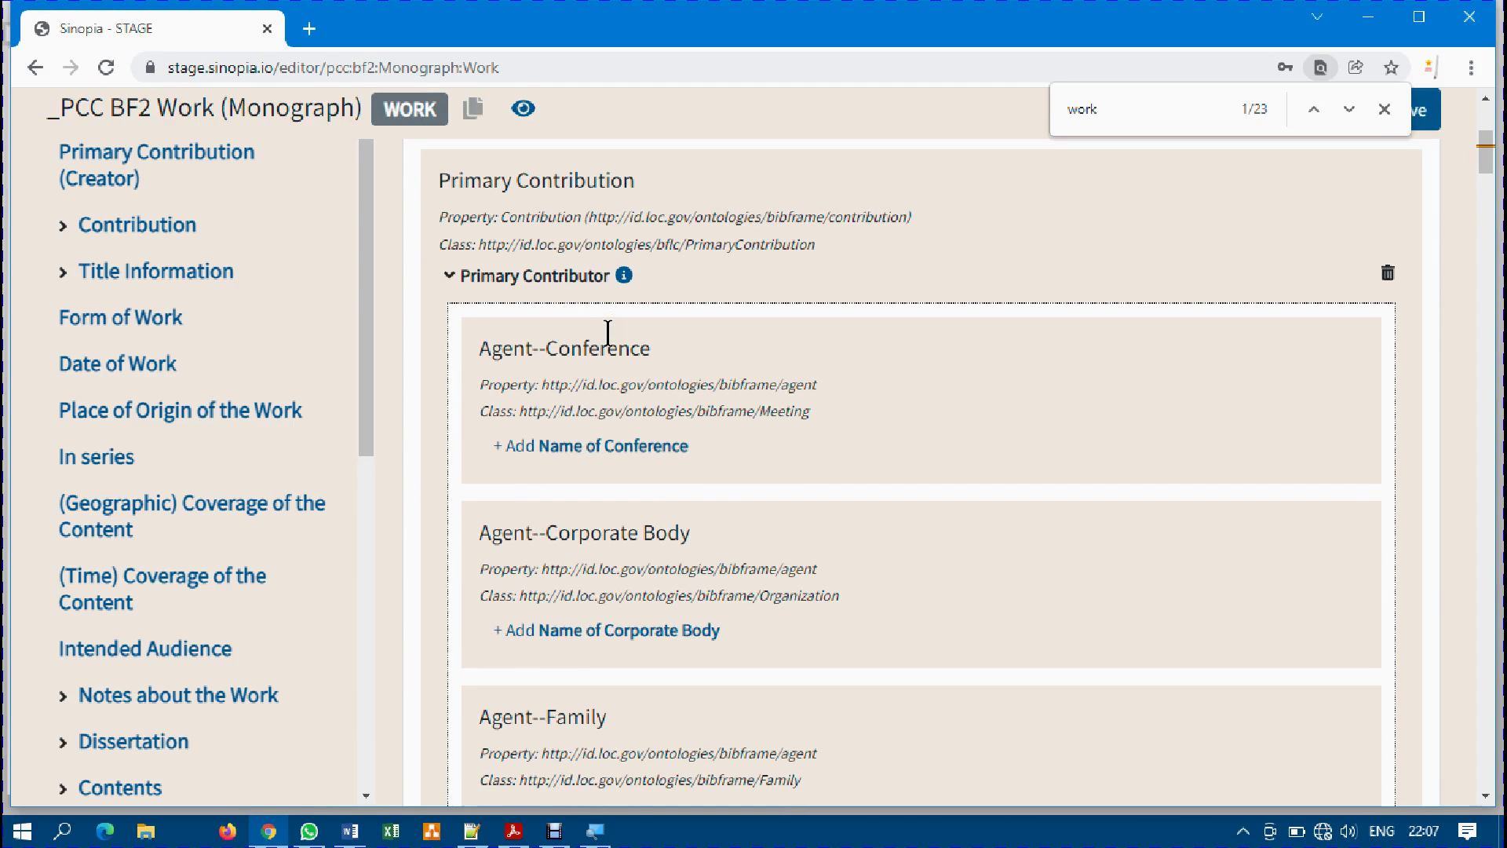
scroll(608, 334, "up", 1)
scroll(608, 334, "down", 3)
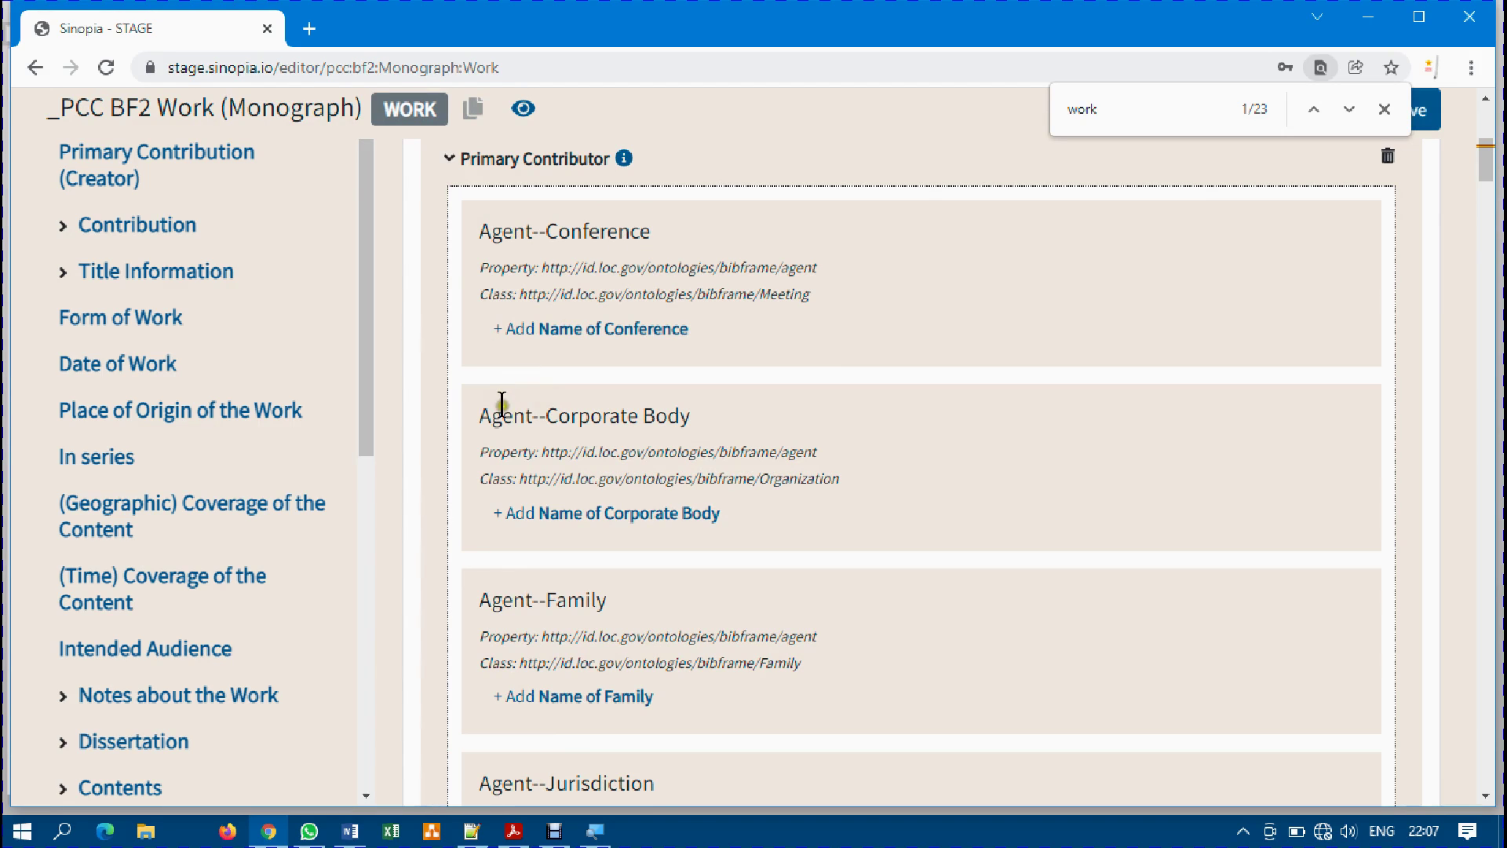
scroll(680, 408, "down", 3)
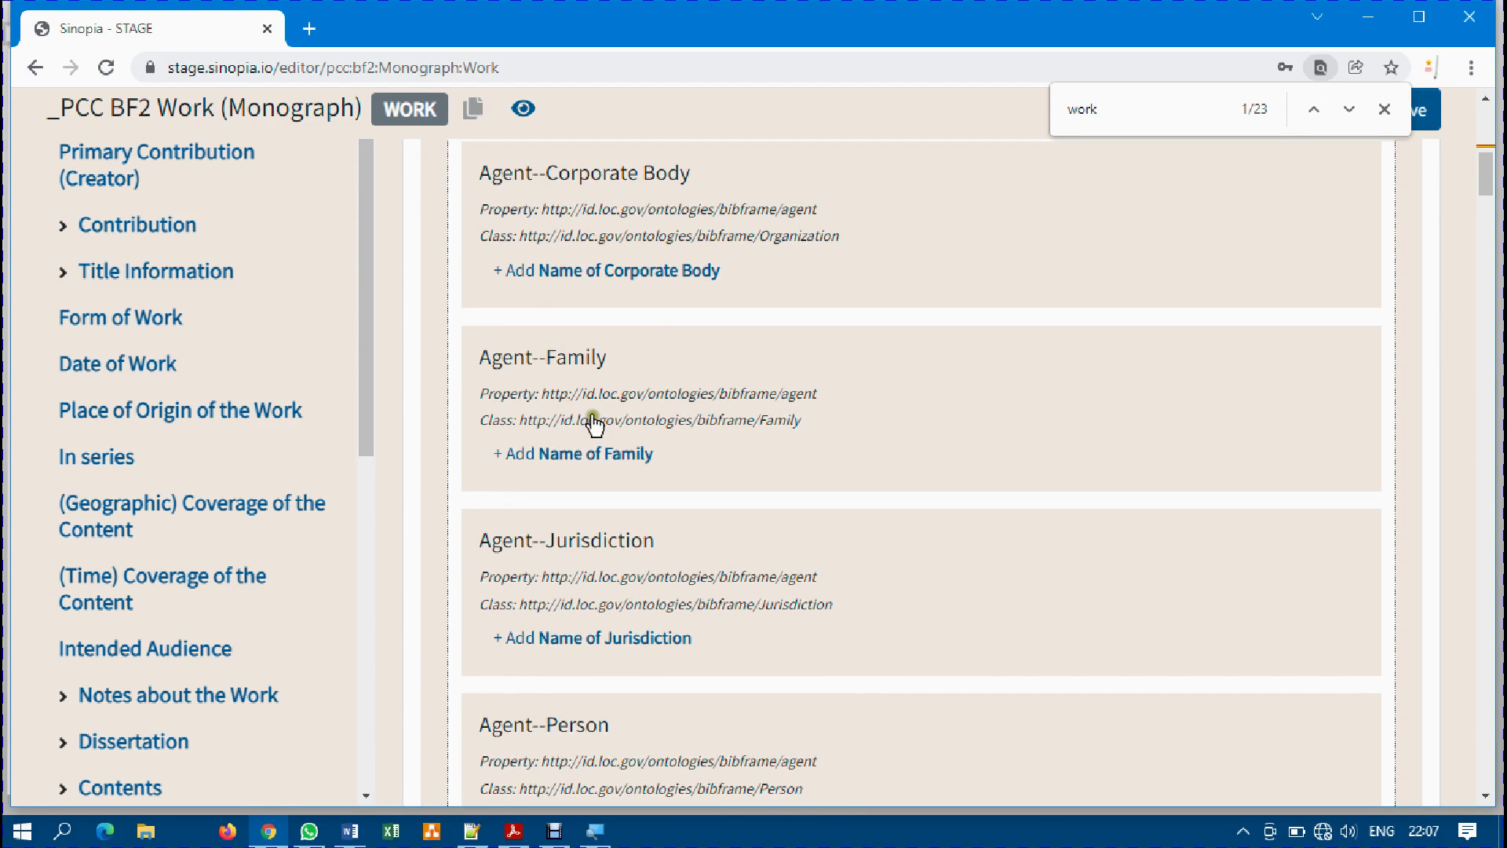
scroll(579, 511, "down", 2)
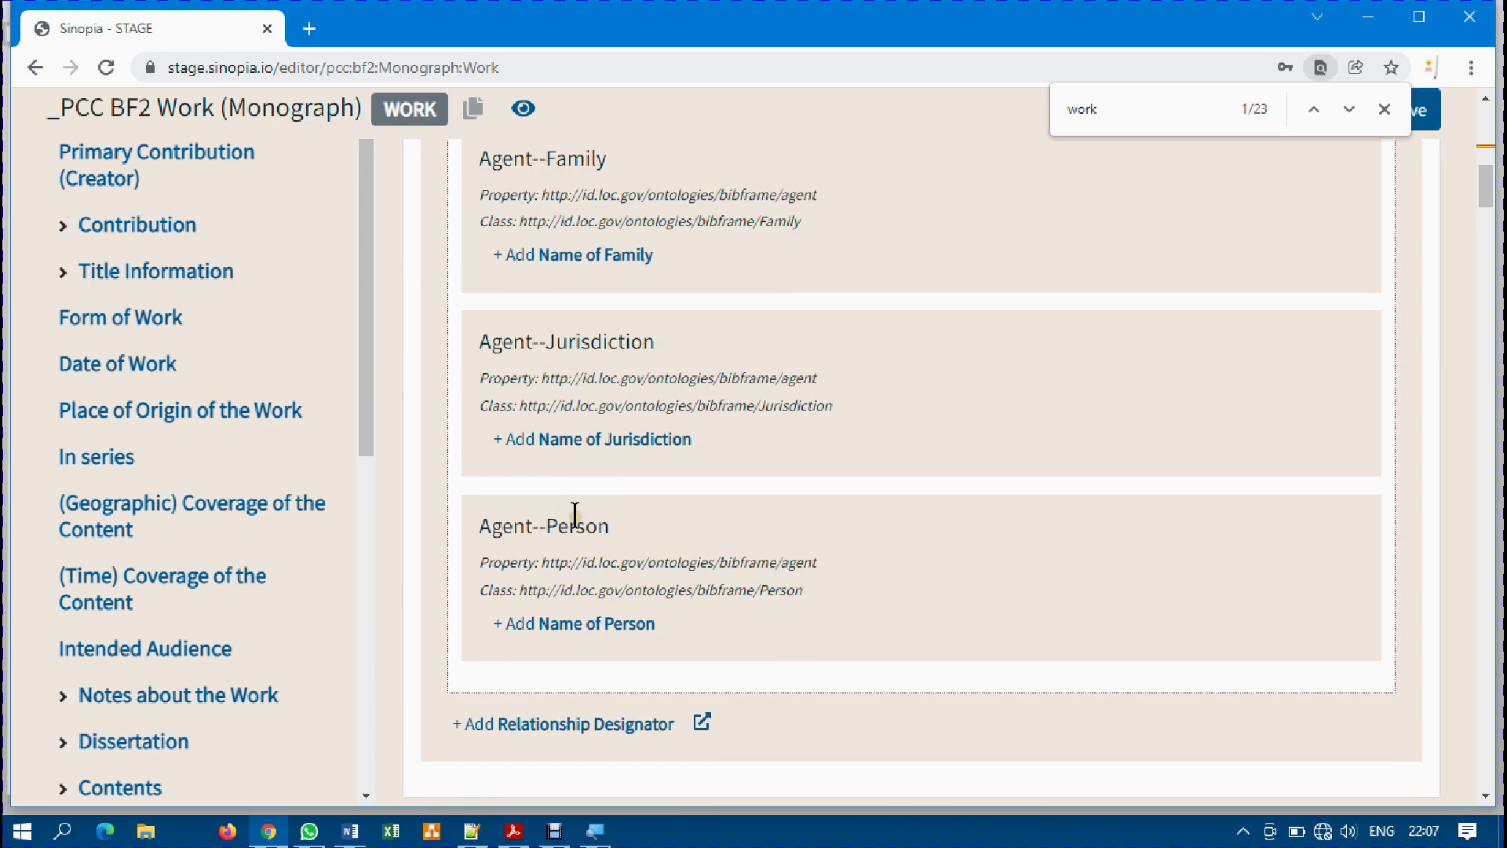
scroll(572, 516, "up", 8)
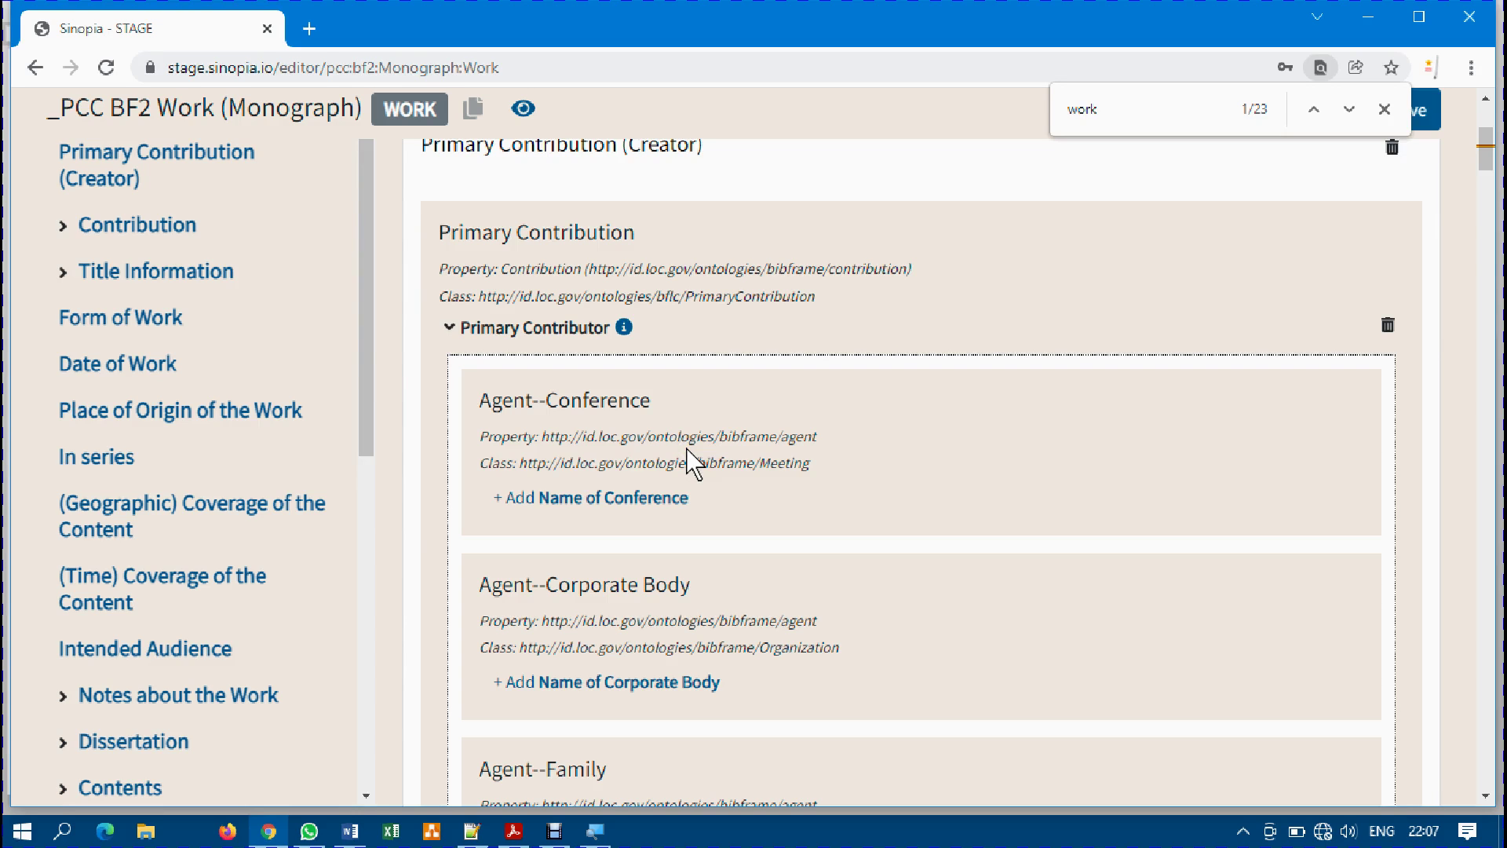
scroll(687, 450, "down", 2)
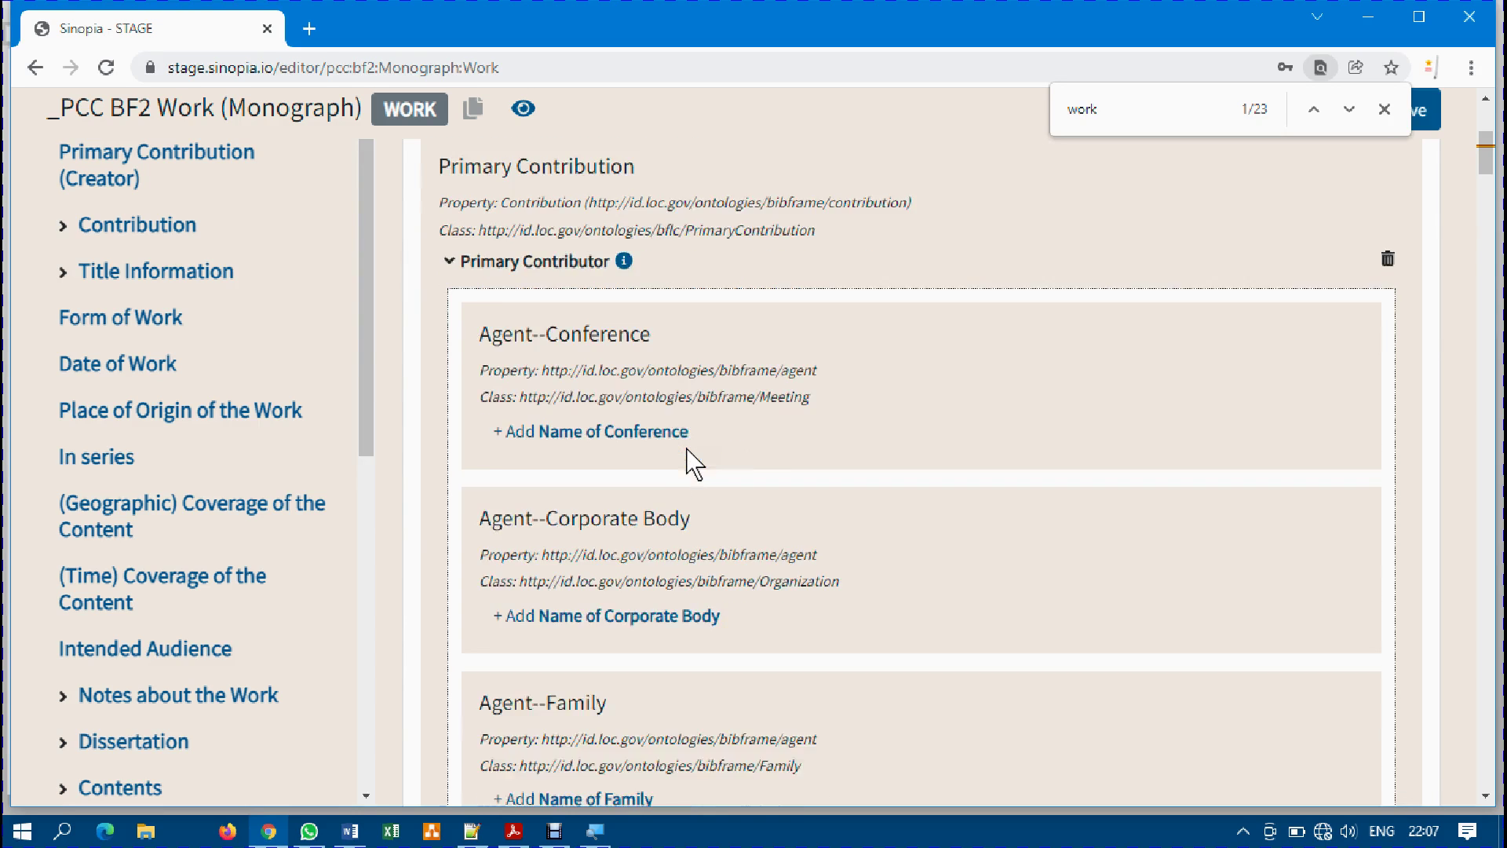
scroll(688, 460, "down", 1)
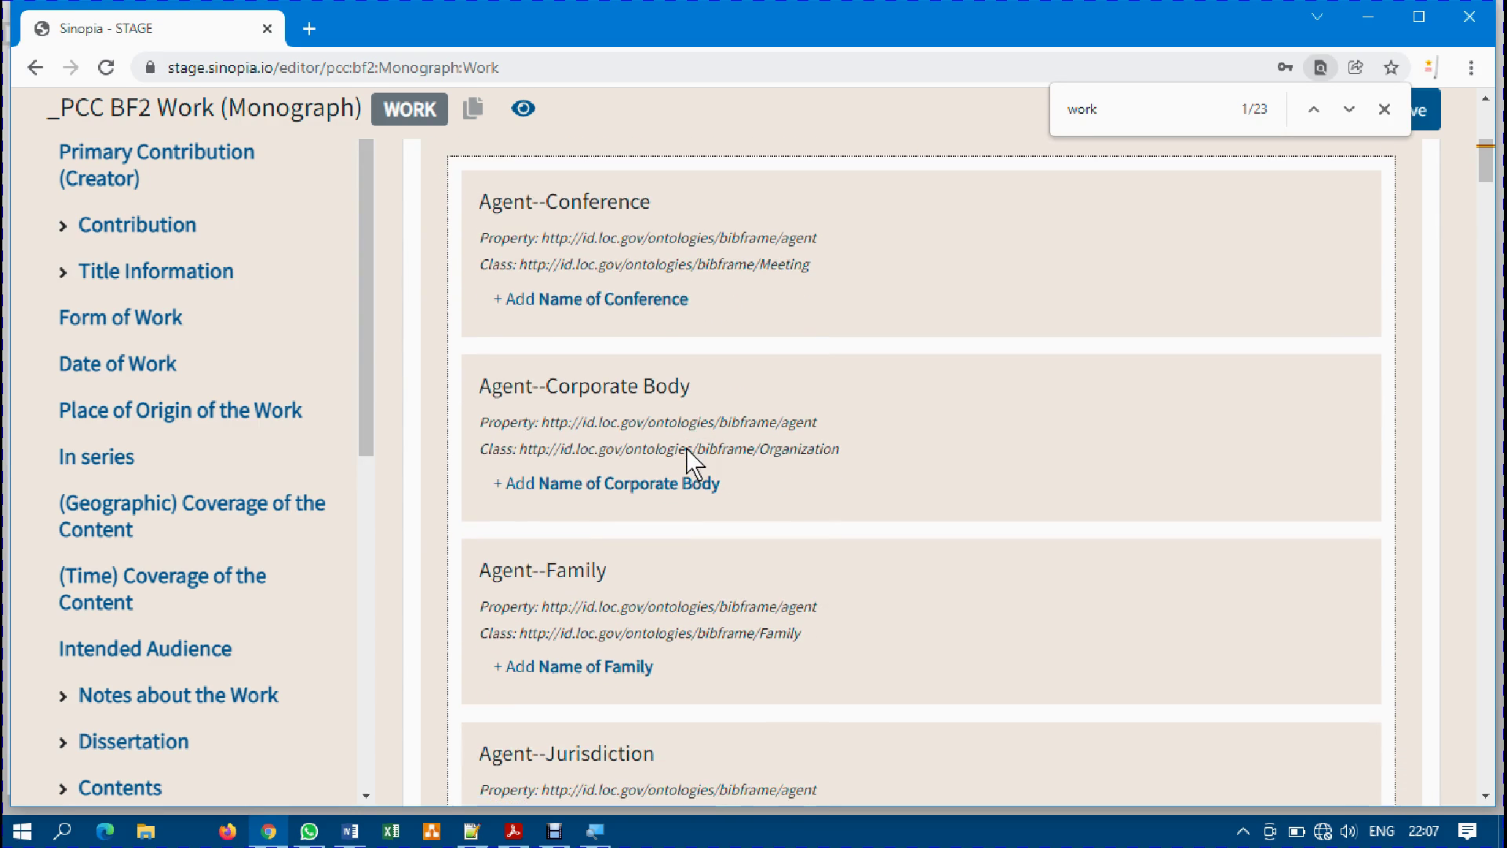
scroll(687, 460, "up", 1)
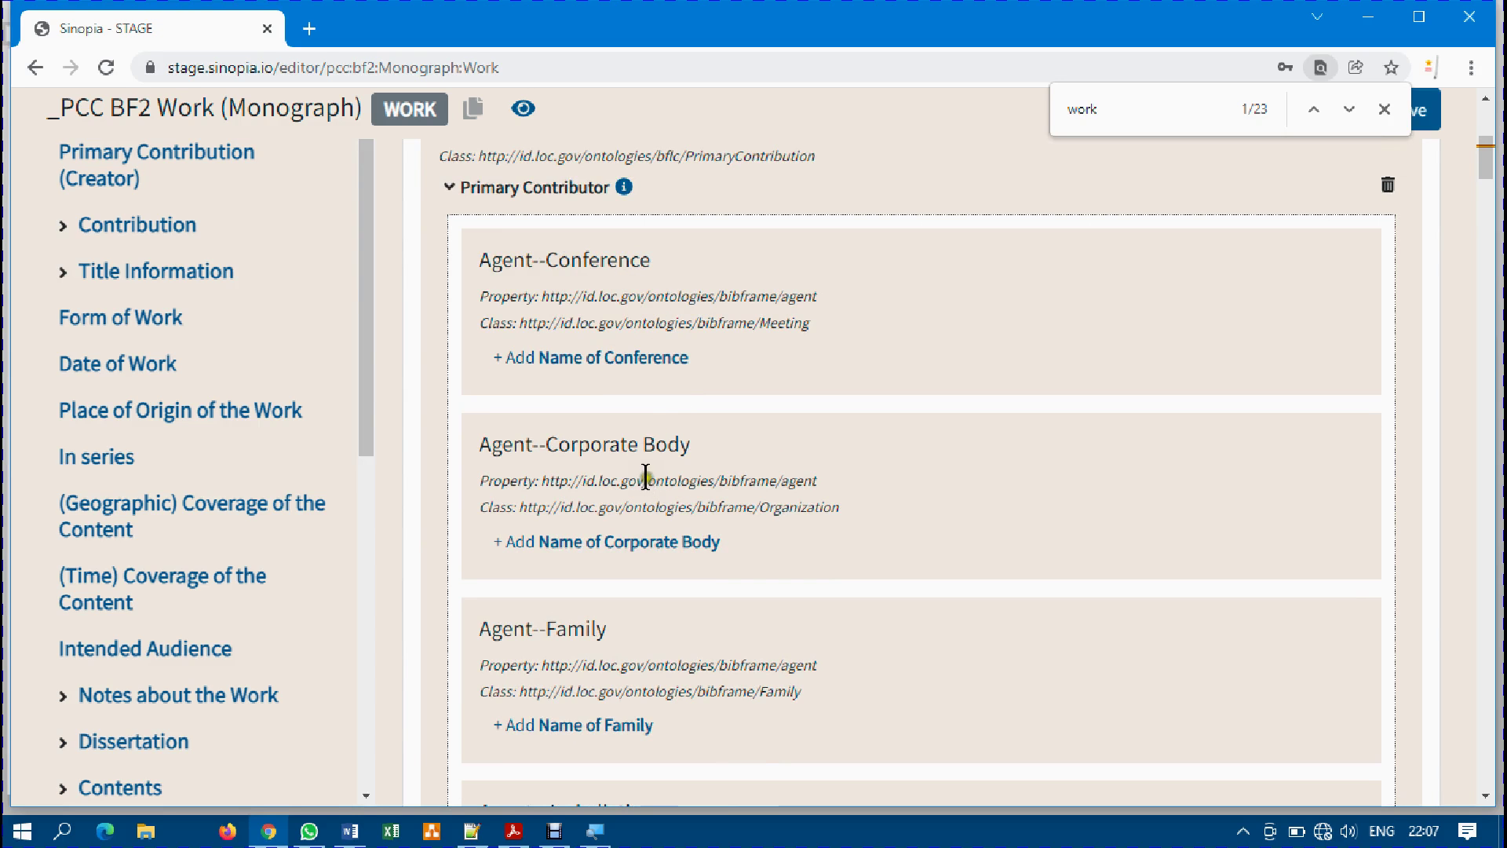
scroll(713, 464, "down", 7)
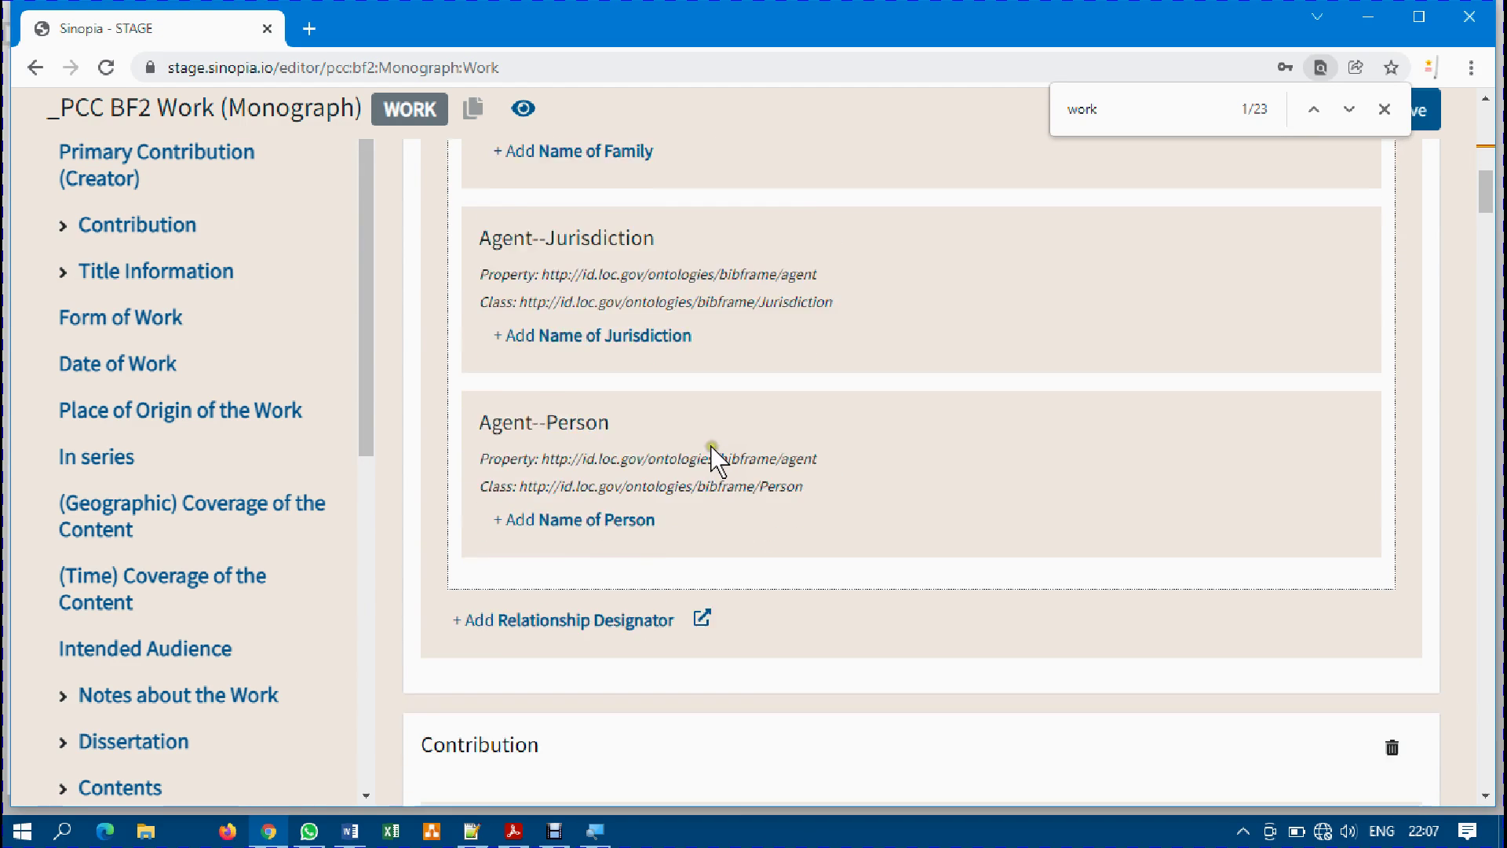
scroll(713, 453, "down", 1)
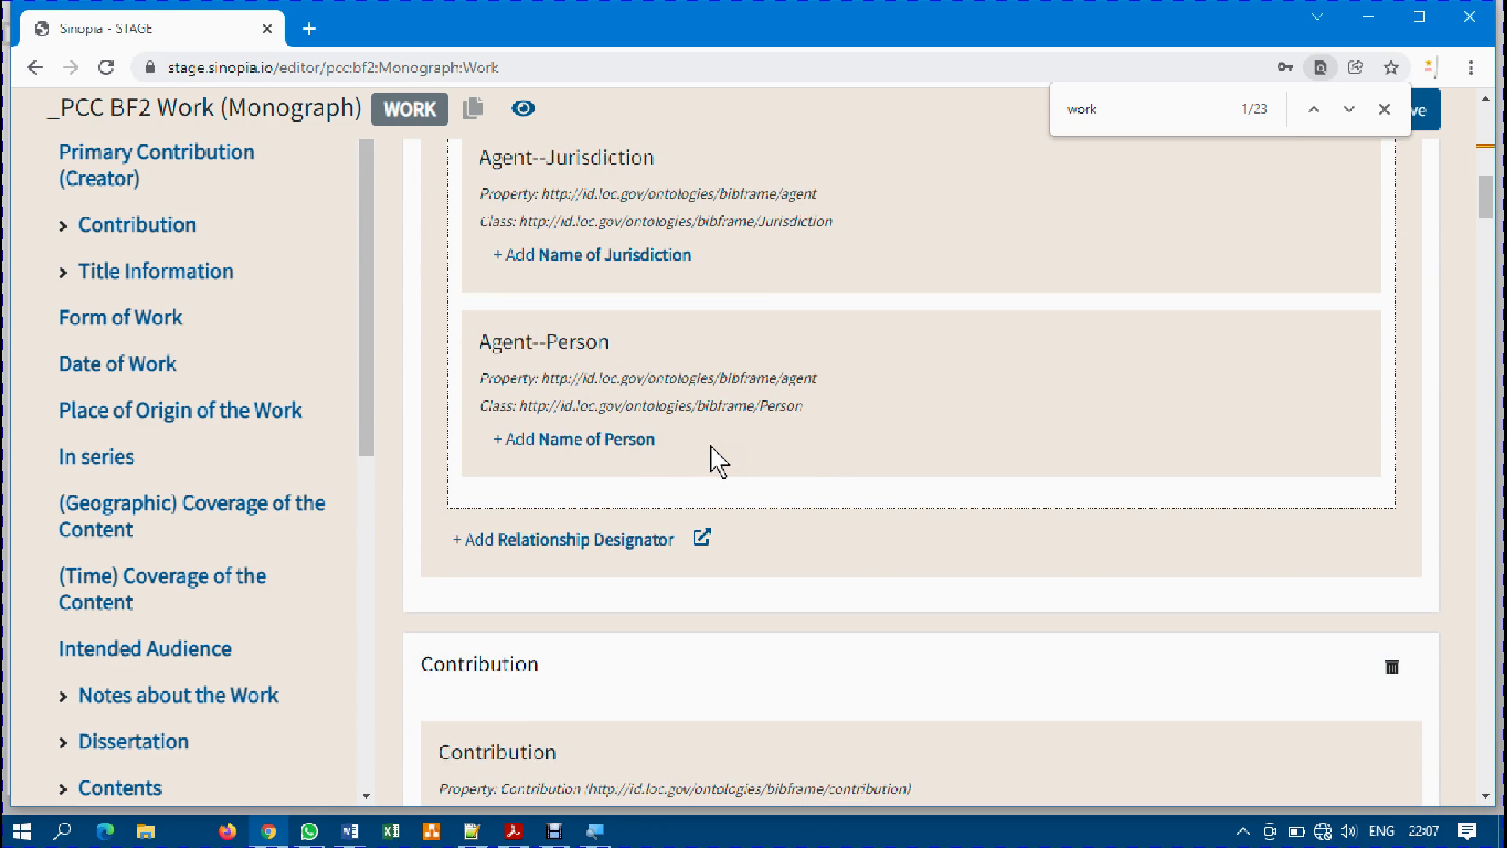
Add a Name of Person entry to Agent--Person and start typing the author's name in its lookup.
left_click(595, 441)
scroll(598, 448, "down", 2)
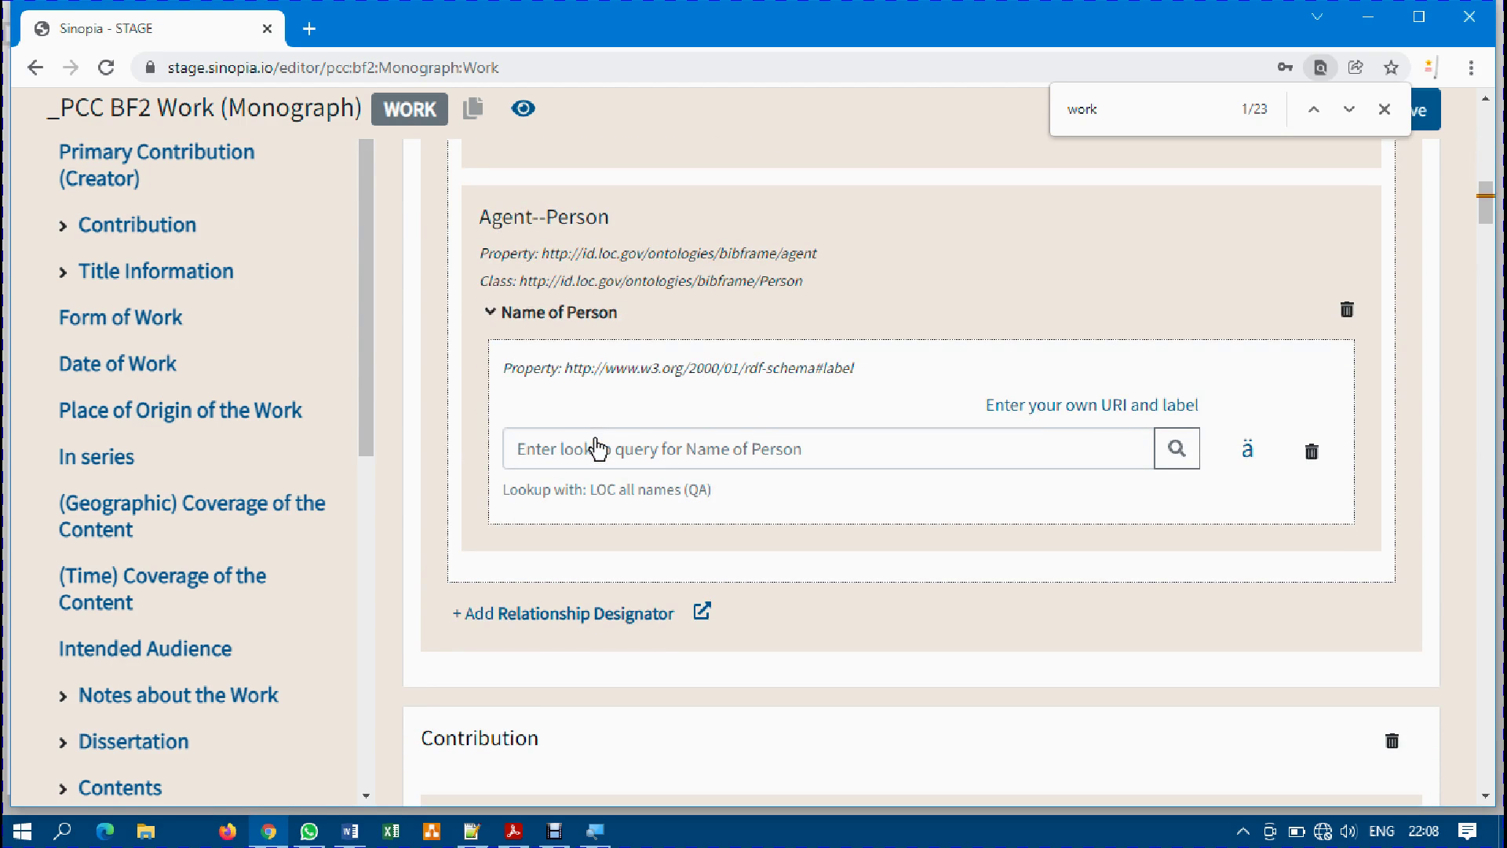
left_click(673, 440)
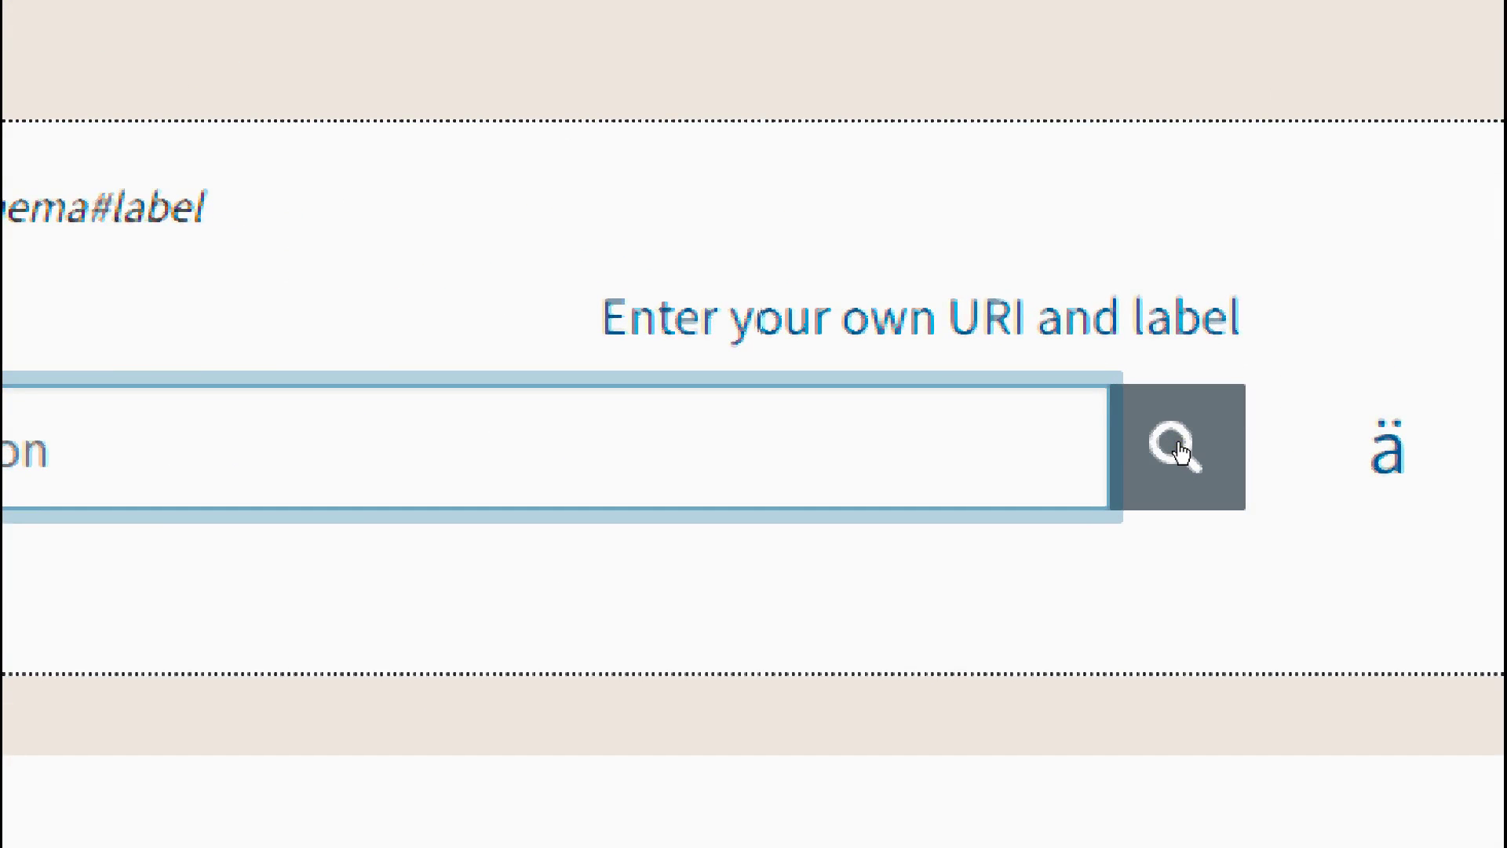
left_click(1181, 451)
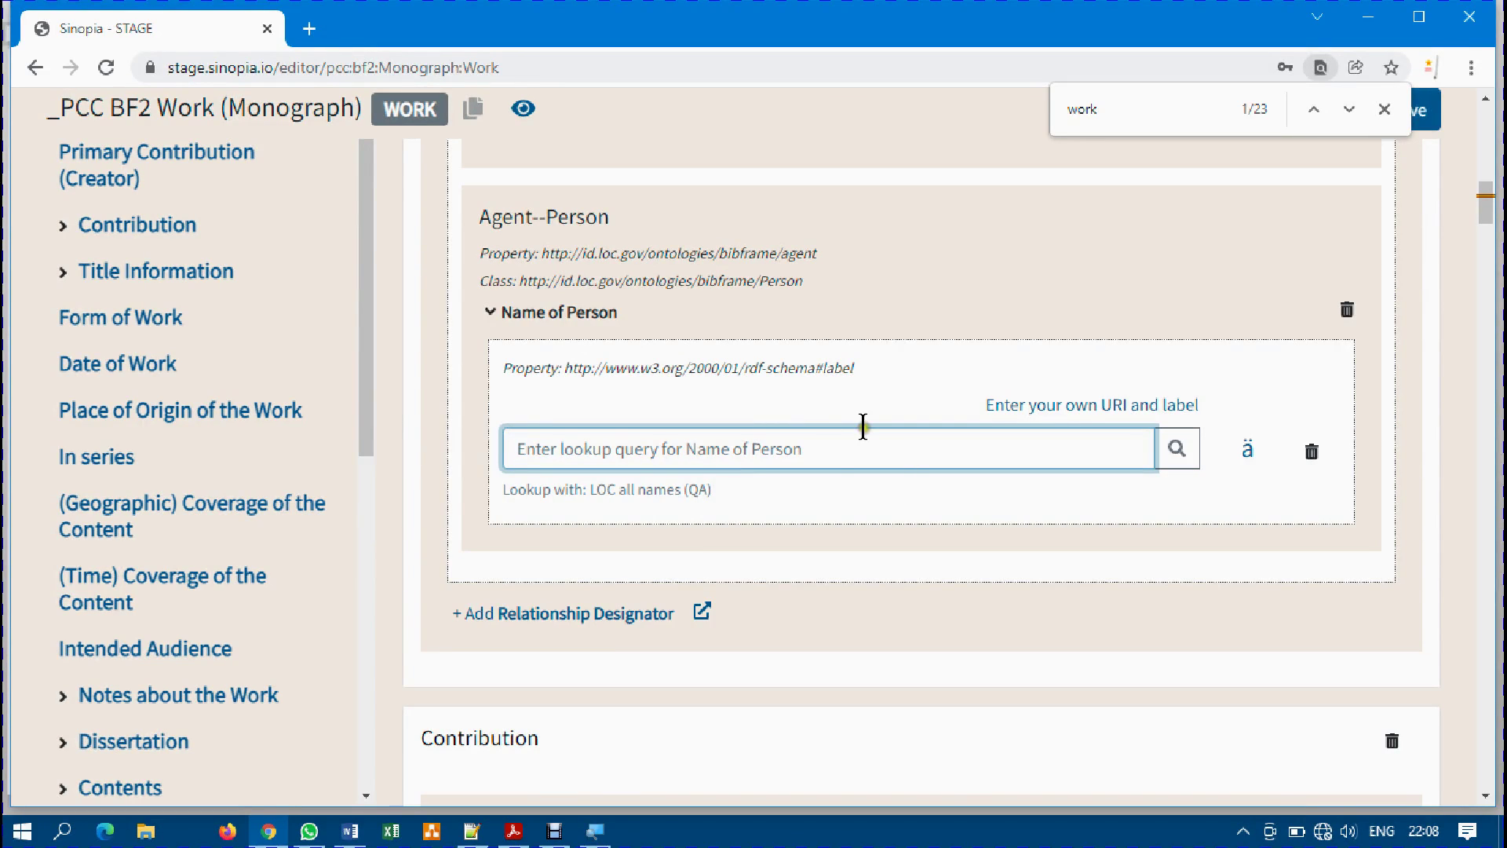
left_click(839, 453)
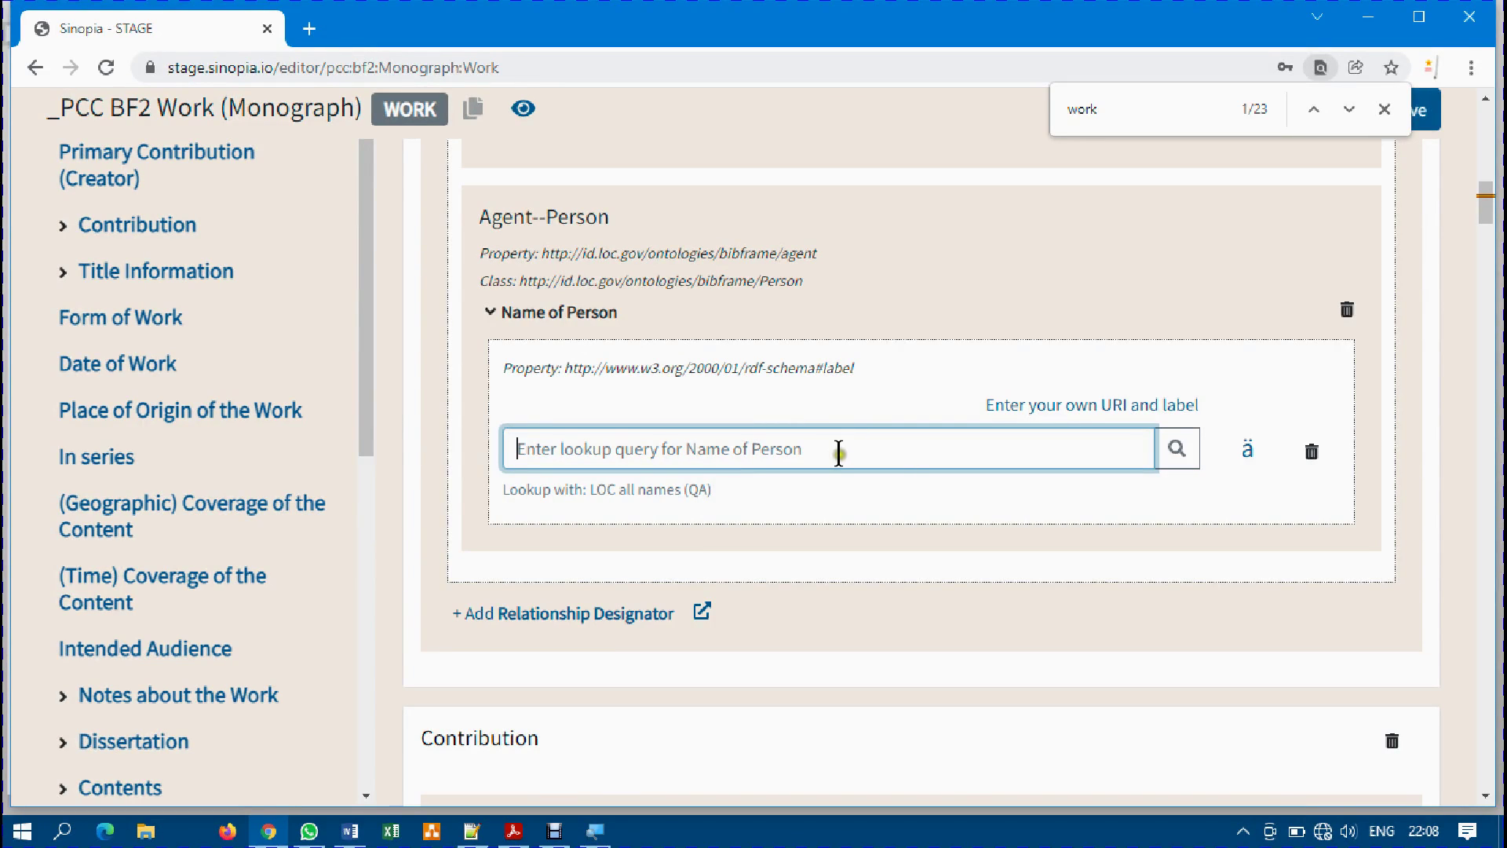
left_click(1188, 443)
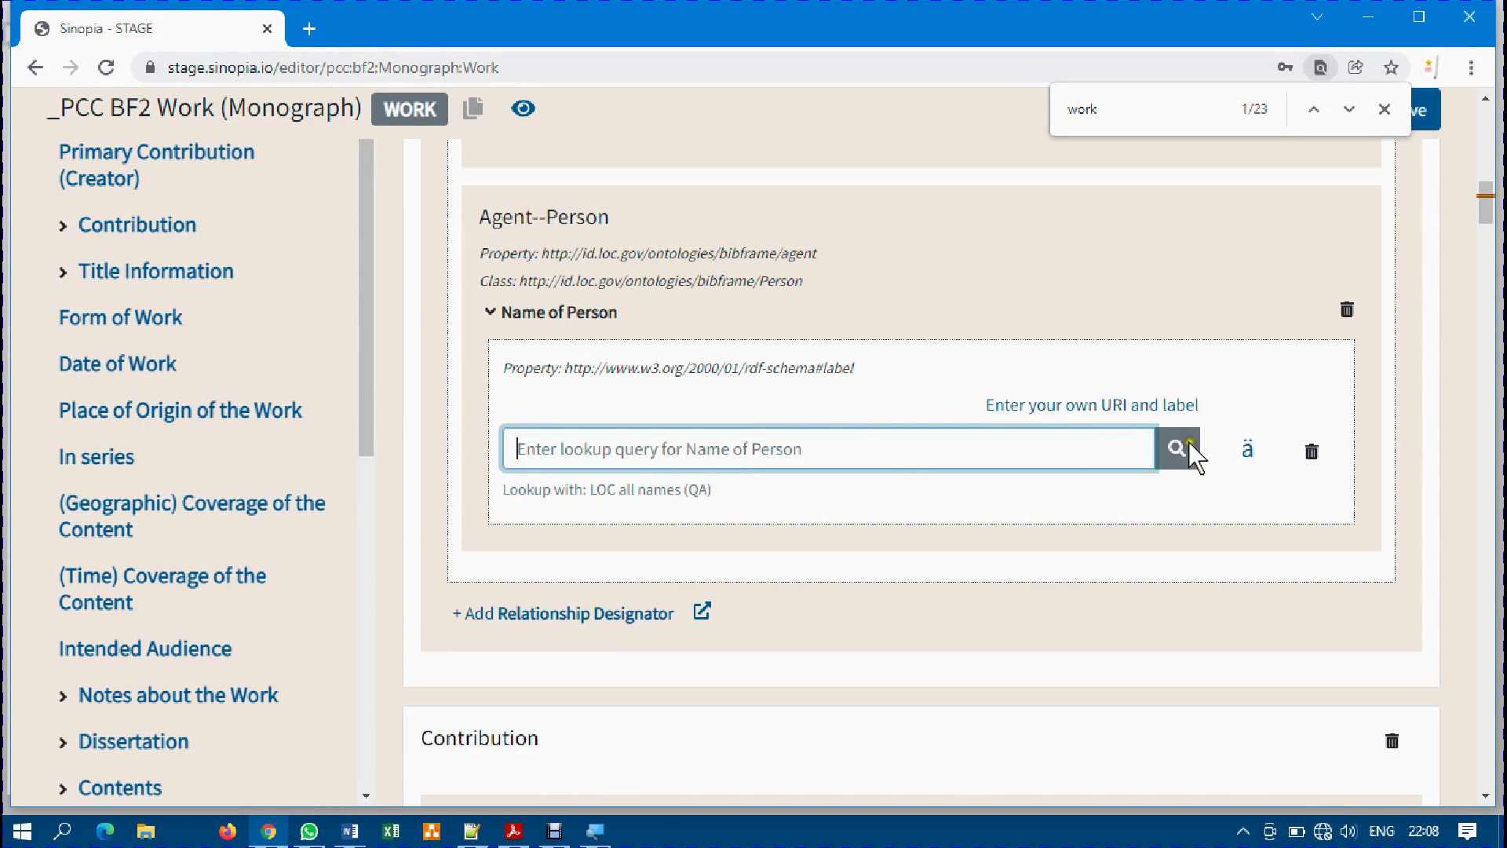
left_click(768, 449)
type("Ibrahim Wada")
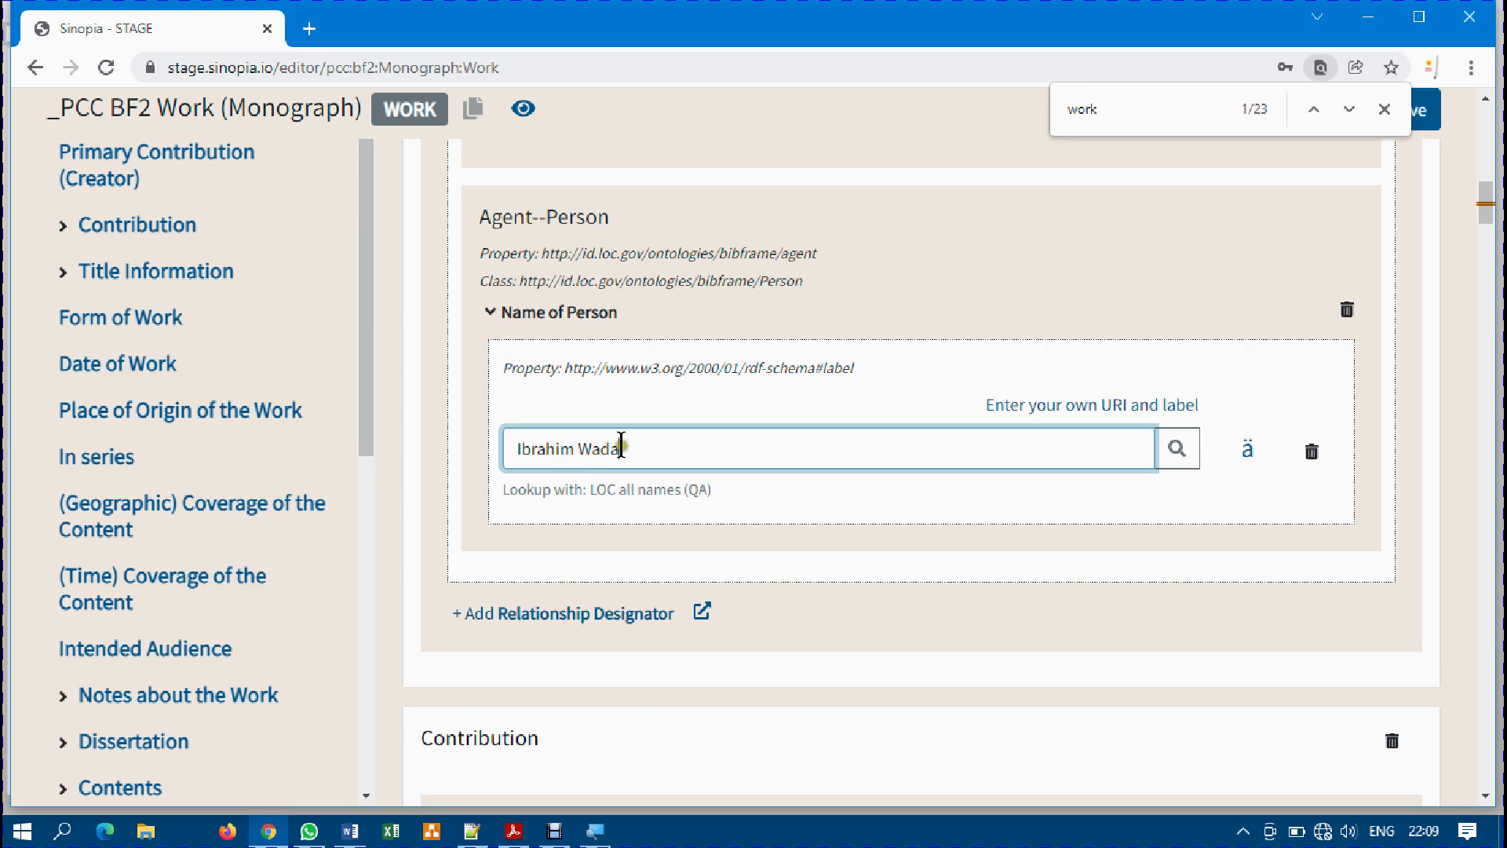
Highlight 'LOC' in the lookup source note for LOC all names (QA).
left_click(637, 450)
double_click(597, 491)
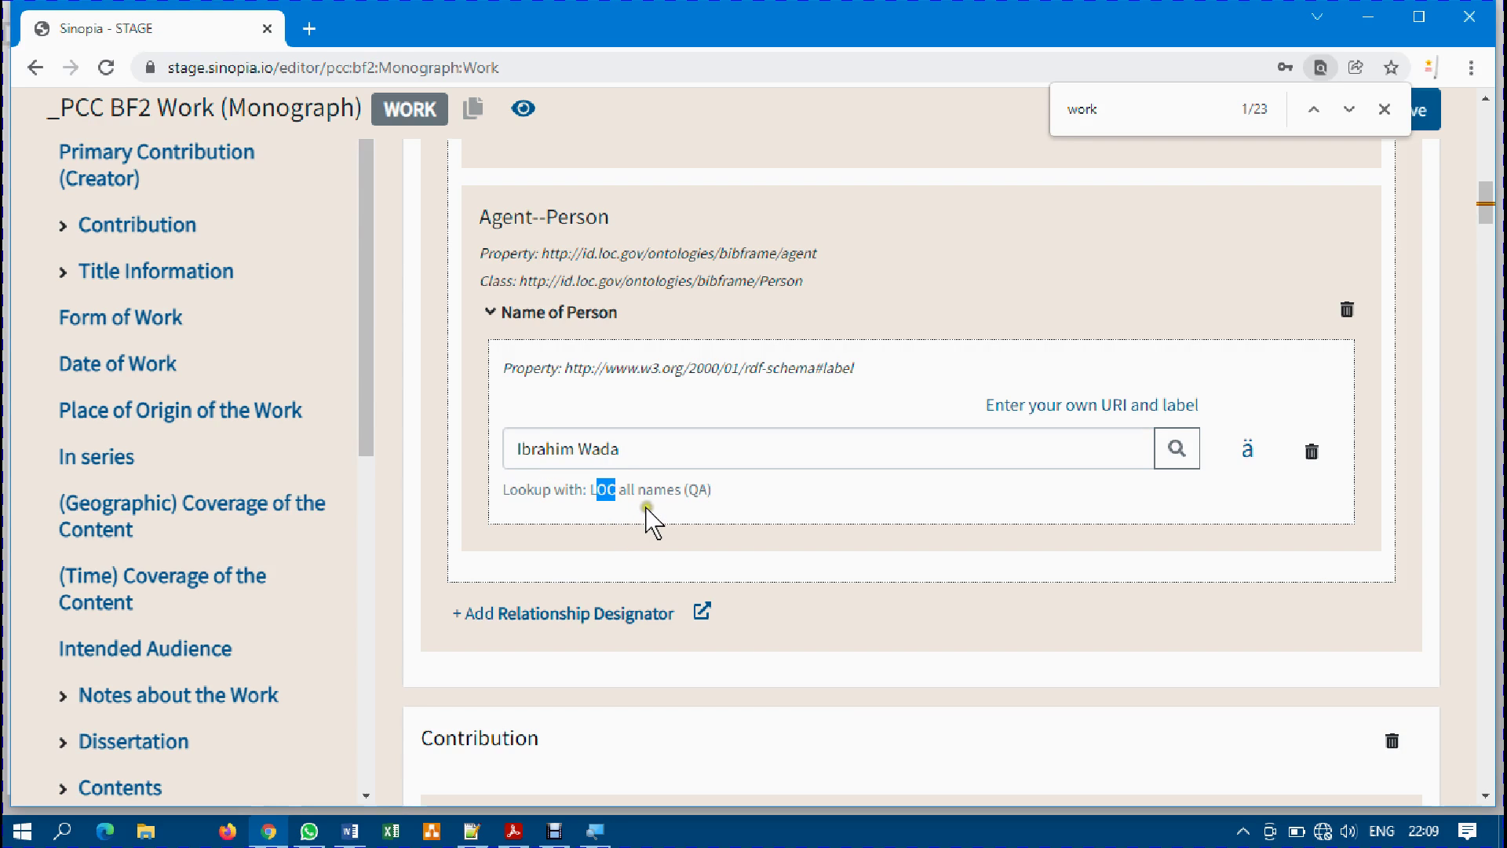
left_click(684, 504)
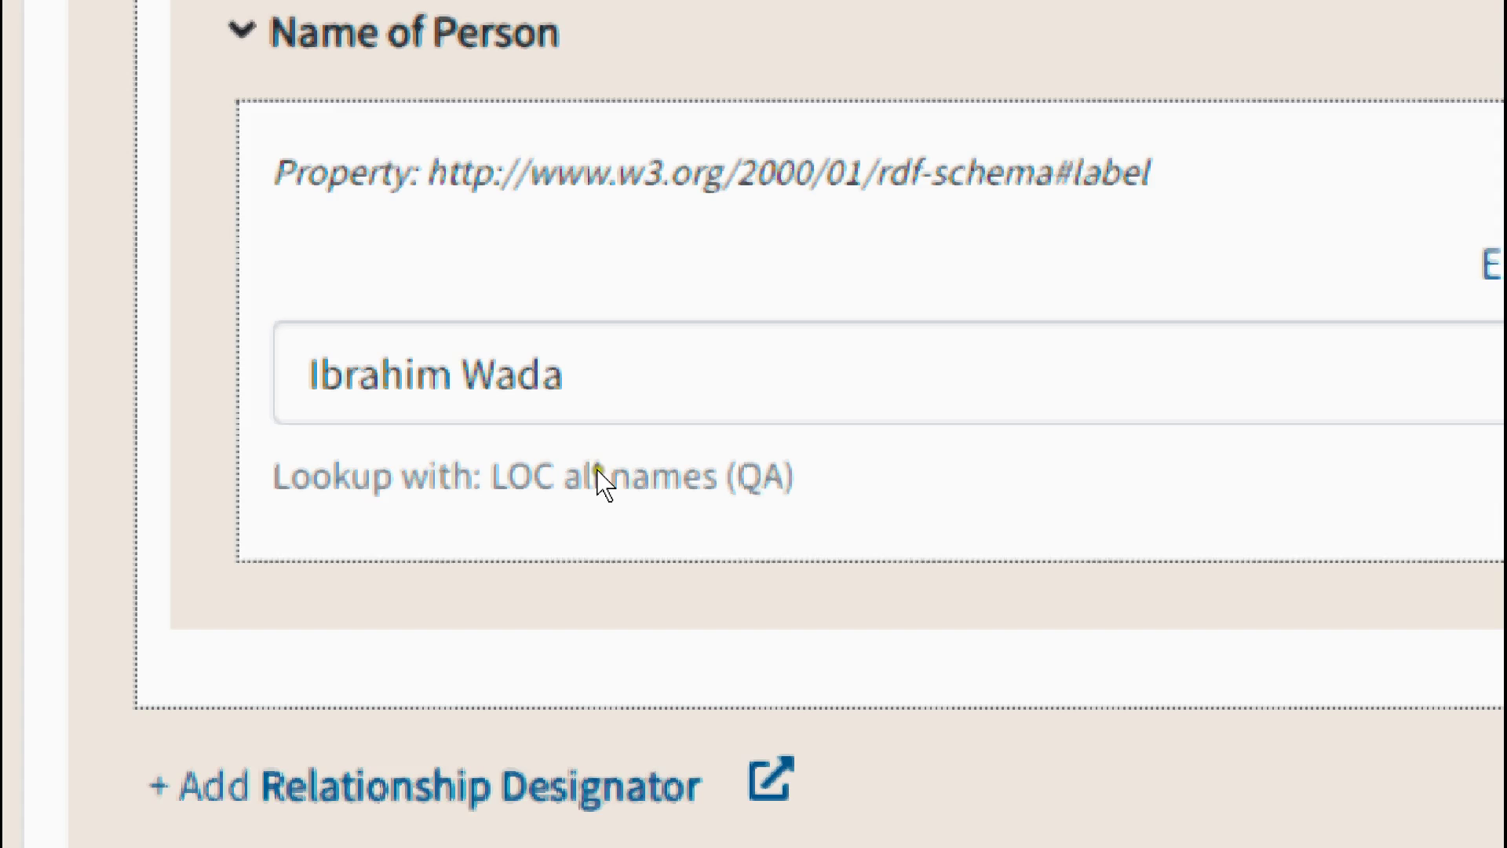
left_click_drag(585, 488, 621, 490)
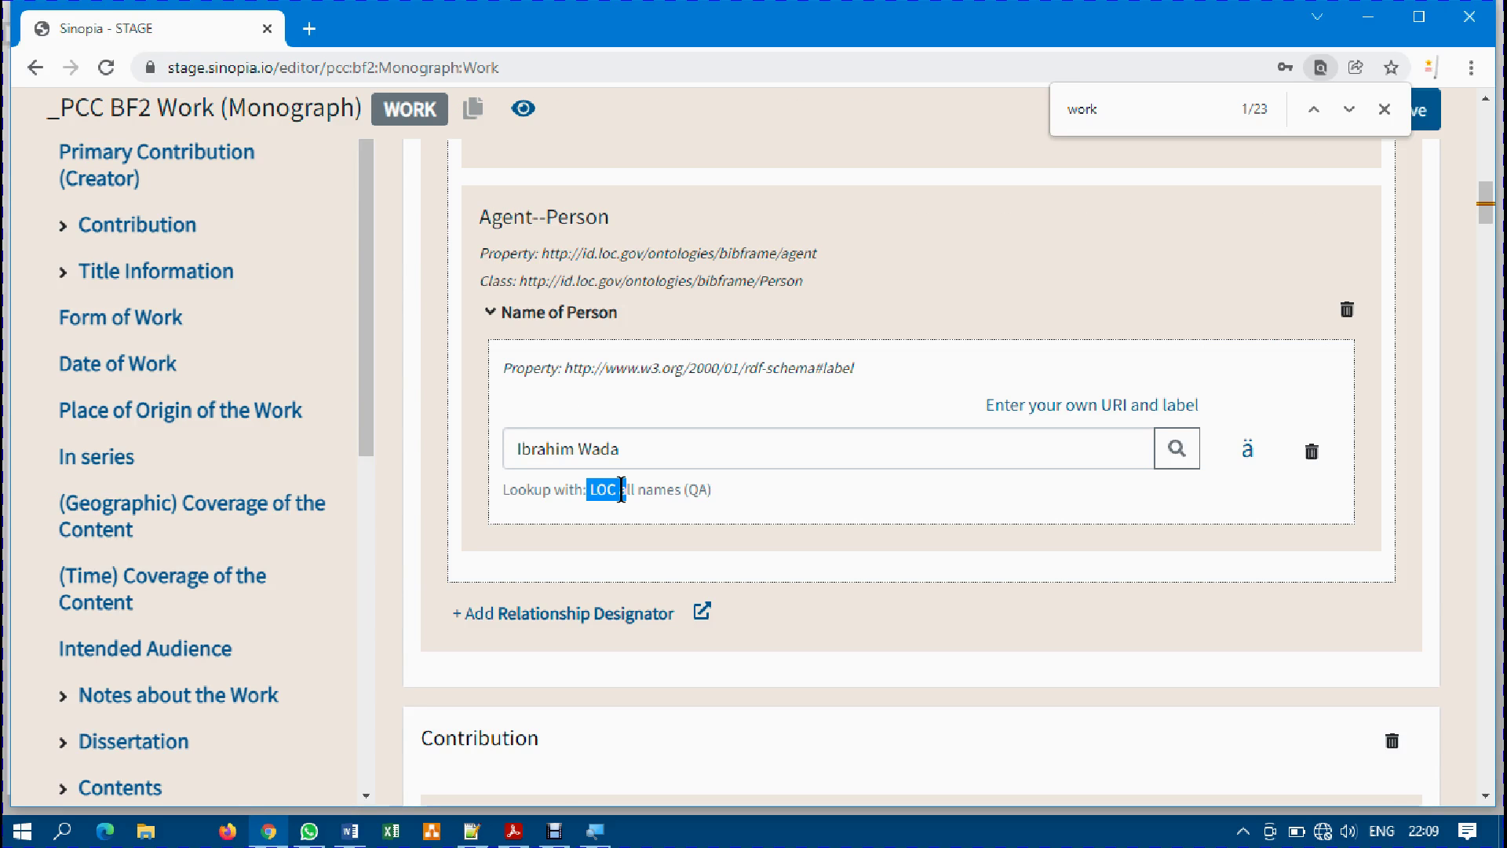
Bring the Title Information section into view and close Chrome's find-in-page bar.
scroll(621, 489, "up", 7)
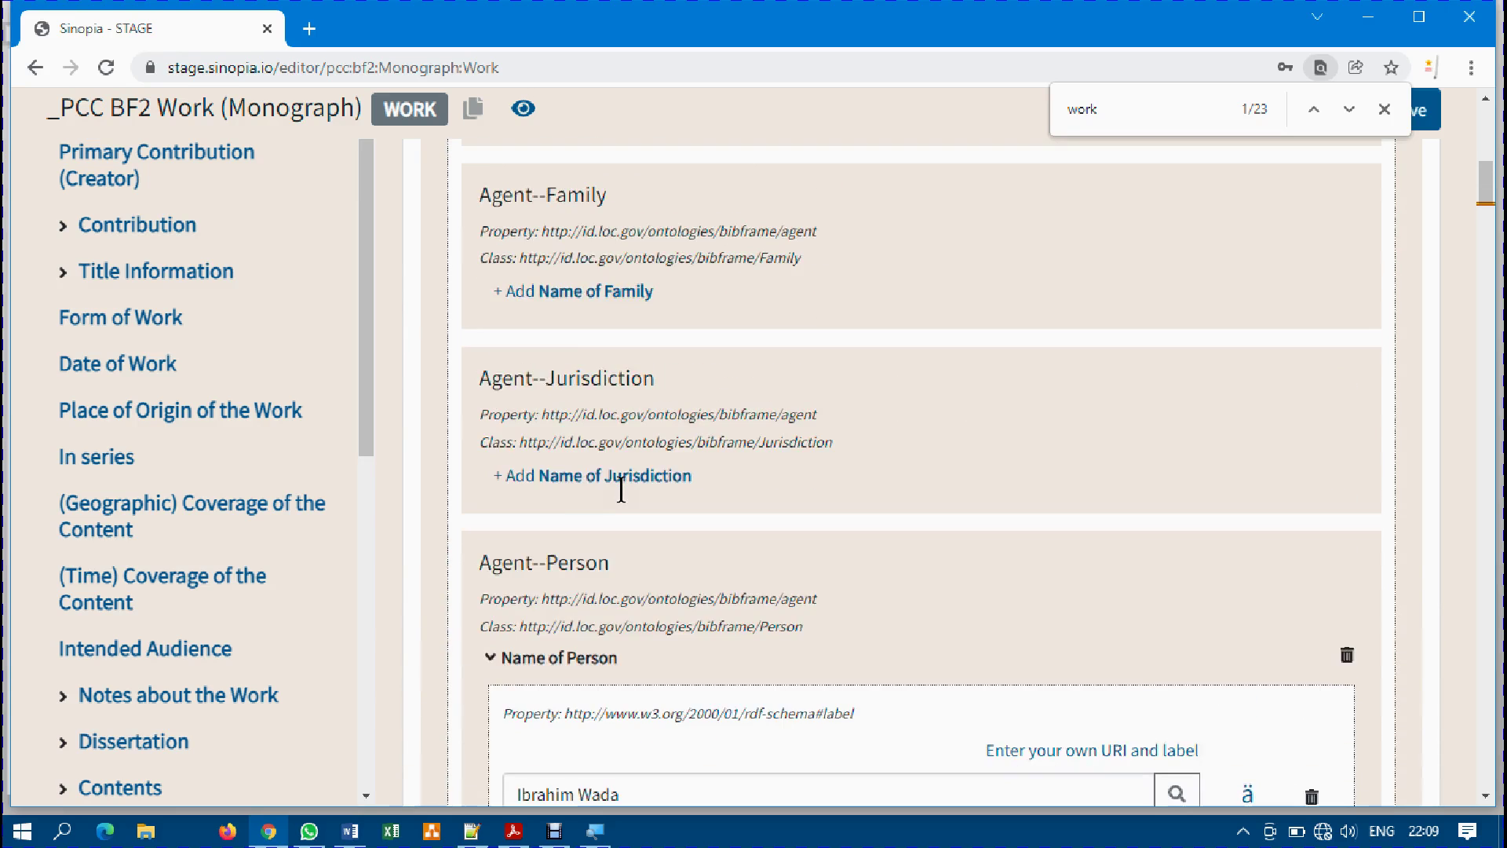
scroll(621, 489, "up", 4)
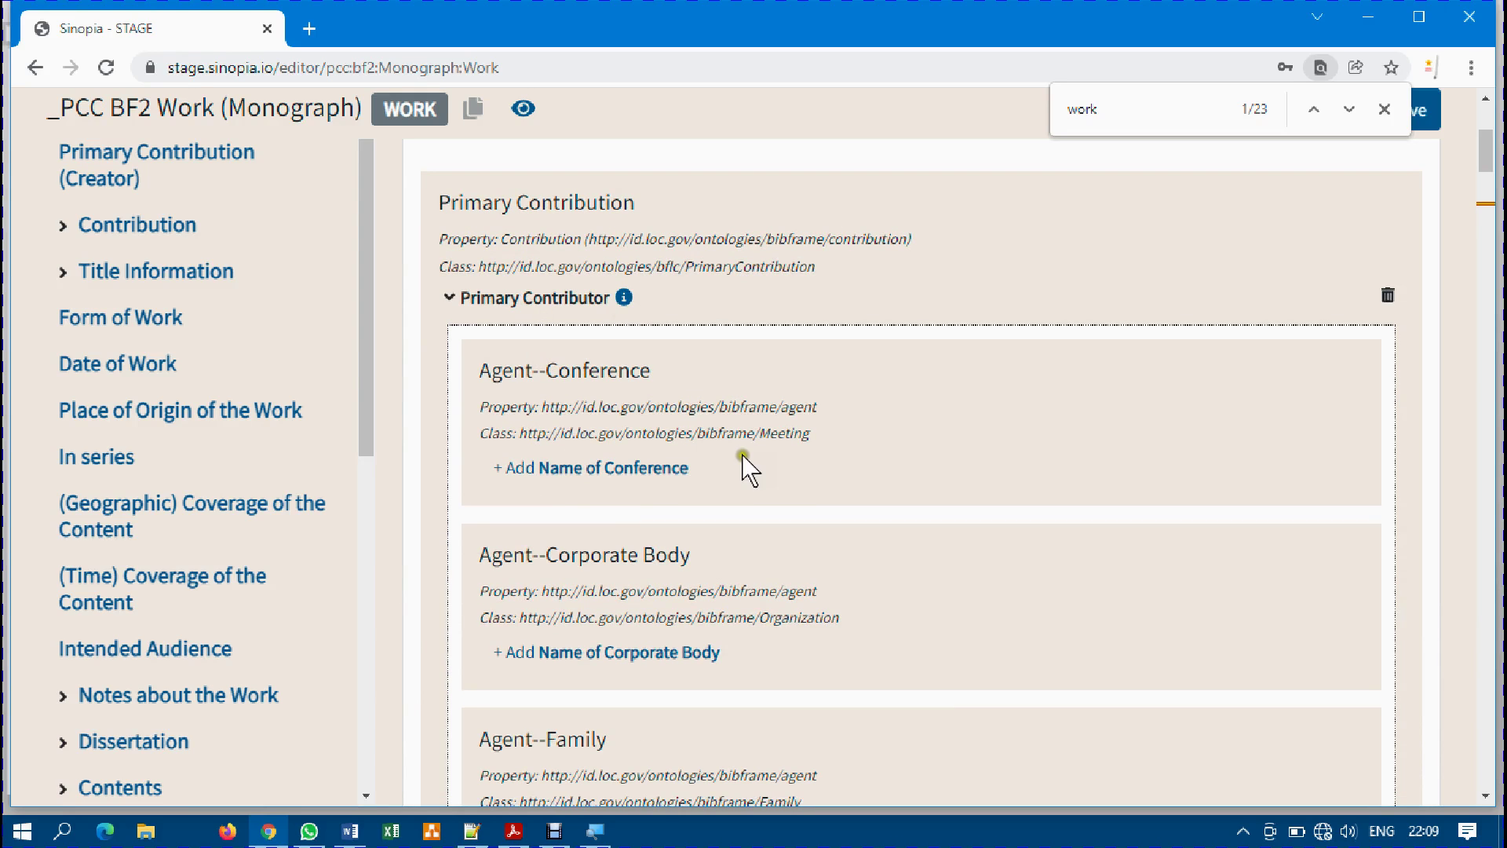
scroll(746, 467, "down", 5)
scroll(752, 471, "down", 10)
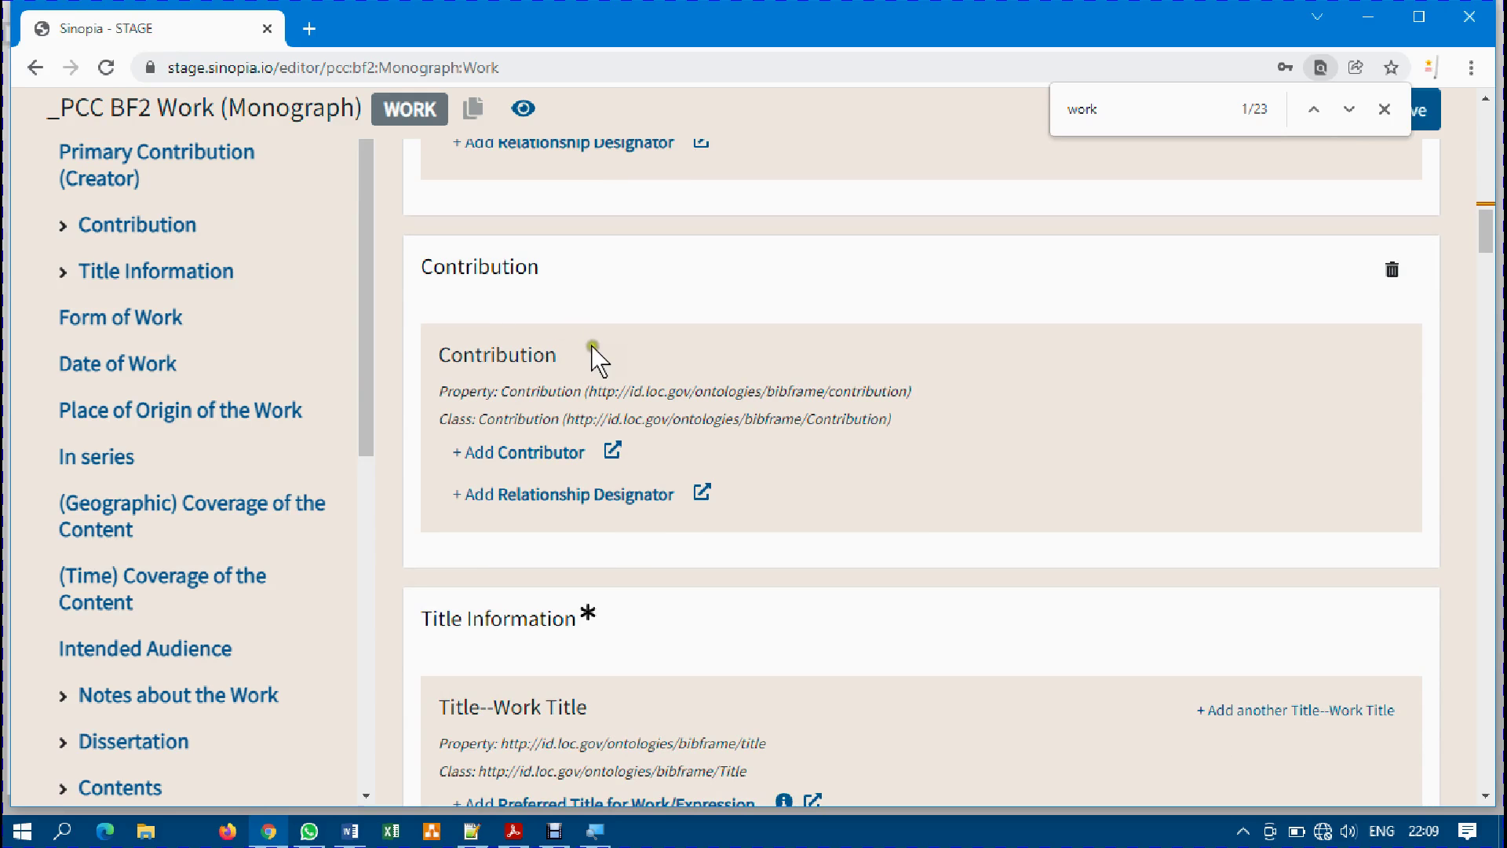
scroll(620, 377, "up", 4)
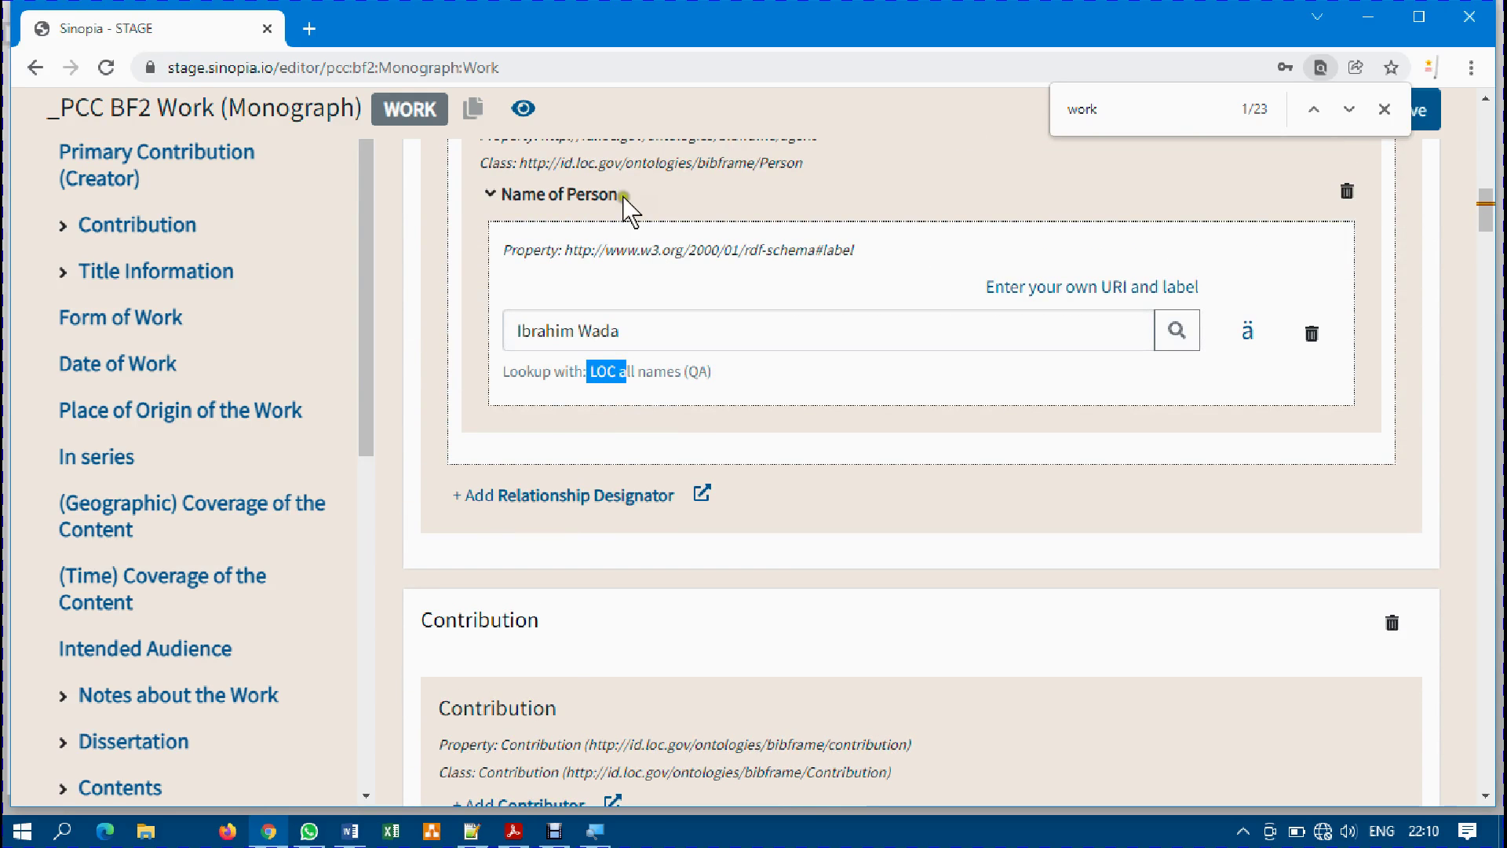
scroll(699, 483, "down", 5)
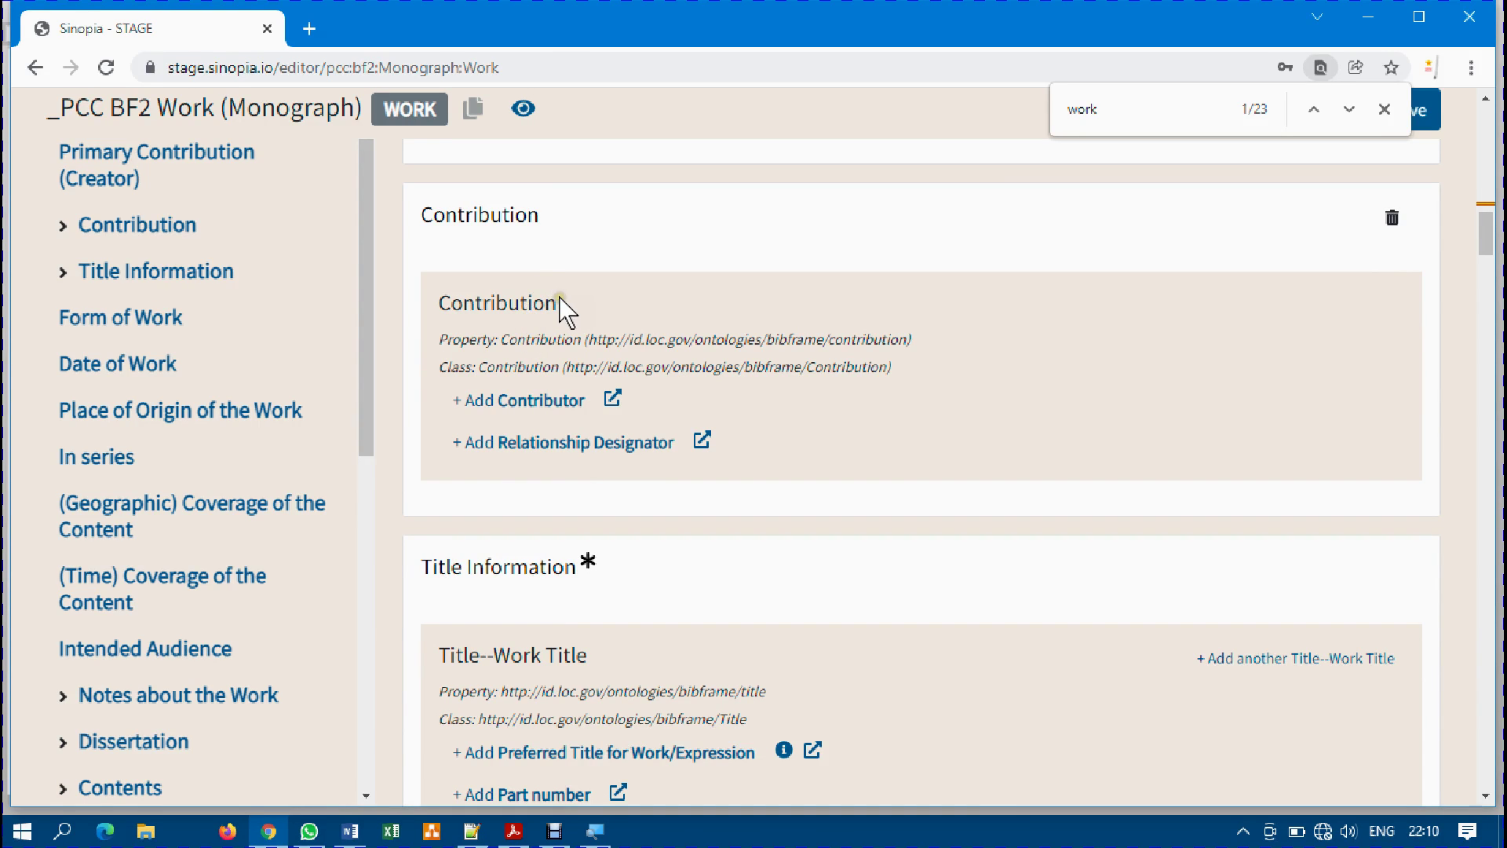
scroll(718, 446, "down", 4)
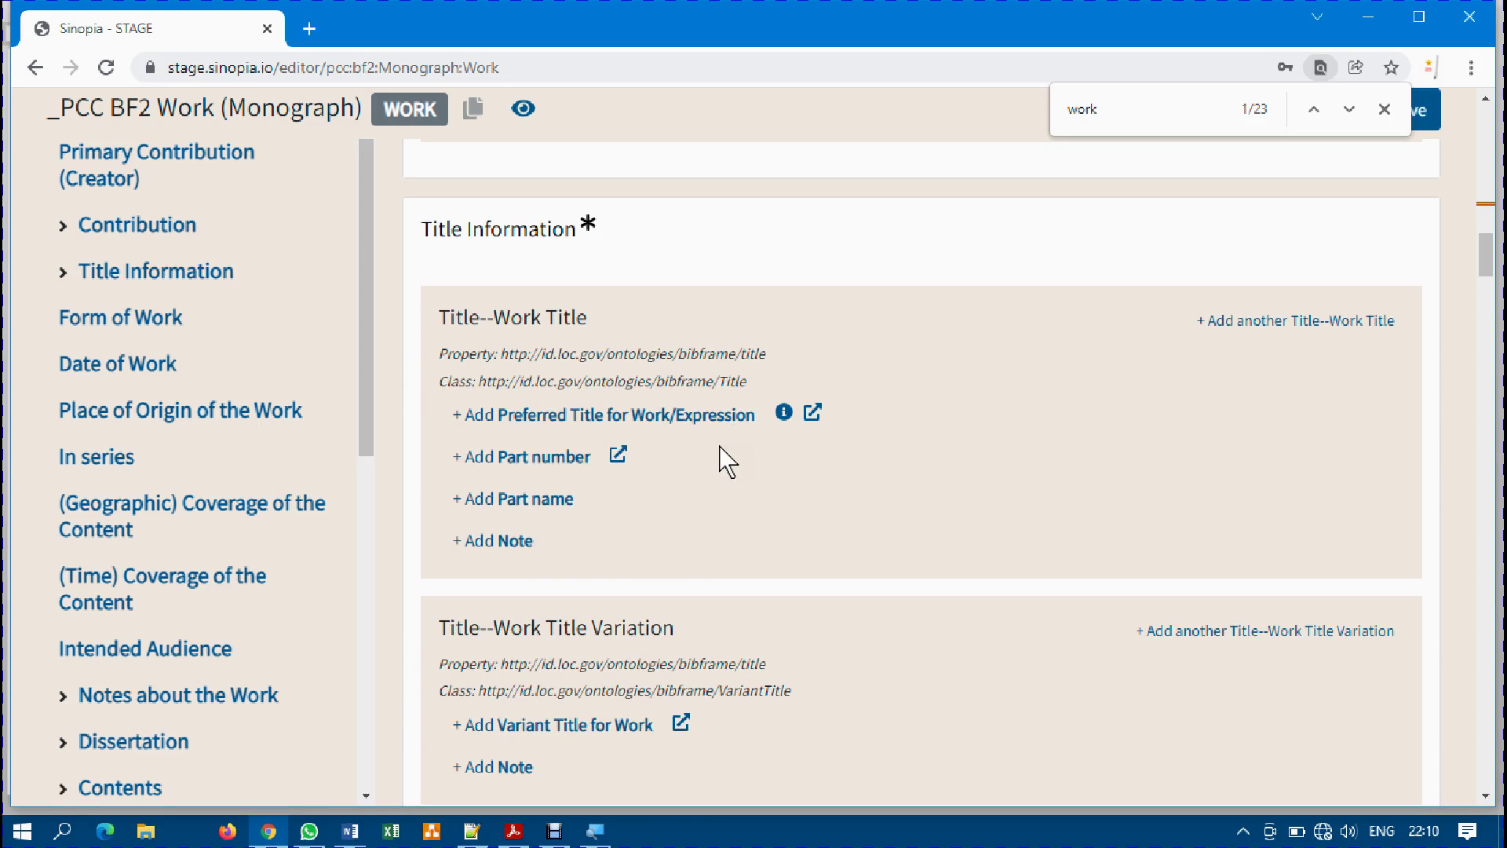
left_click(423, 225)
left_click_drag(423, 225, 600, 228)
left_click(605, 225)
left_click_drag(571, 226, 611, 225)
left_click(1384, 109)
left_click(636, 266)
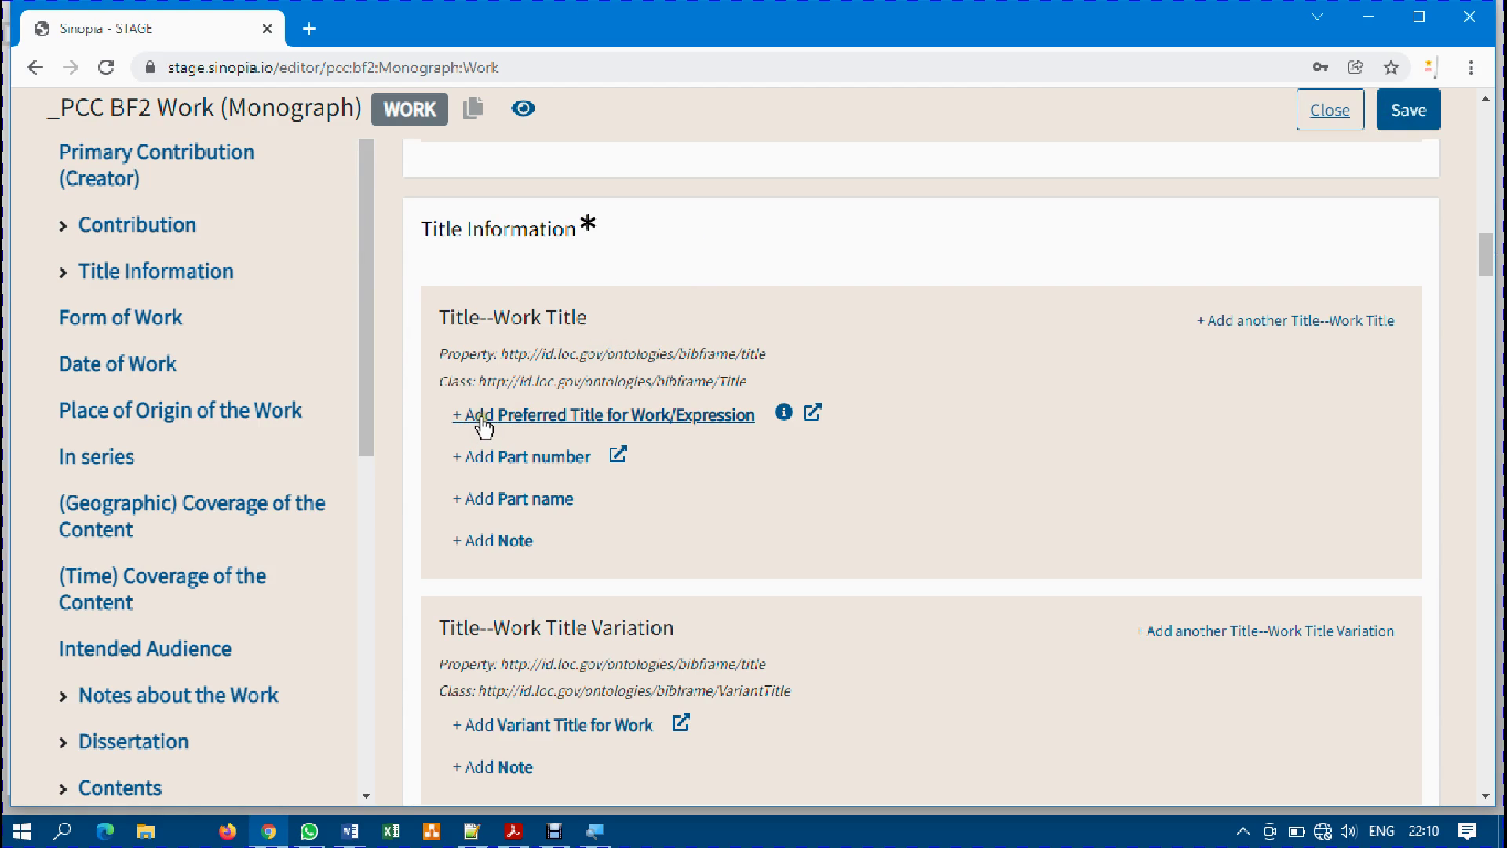
Add a Preferred Title for Work/Expression reading 'Digitisation of information in Academic Libraries'.
left_click(662, 418)
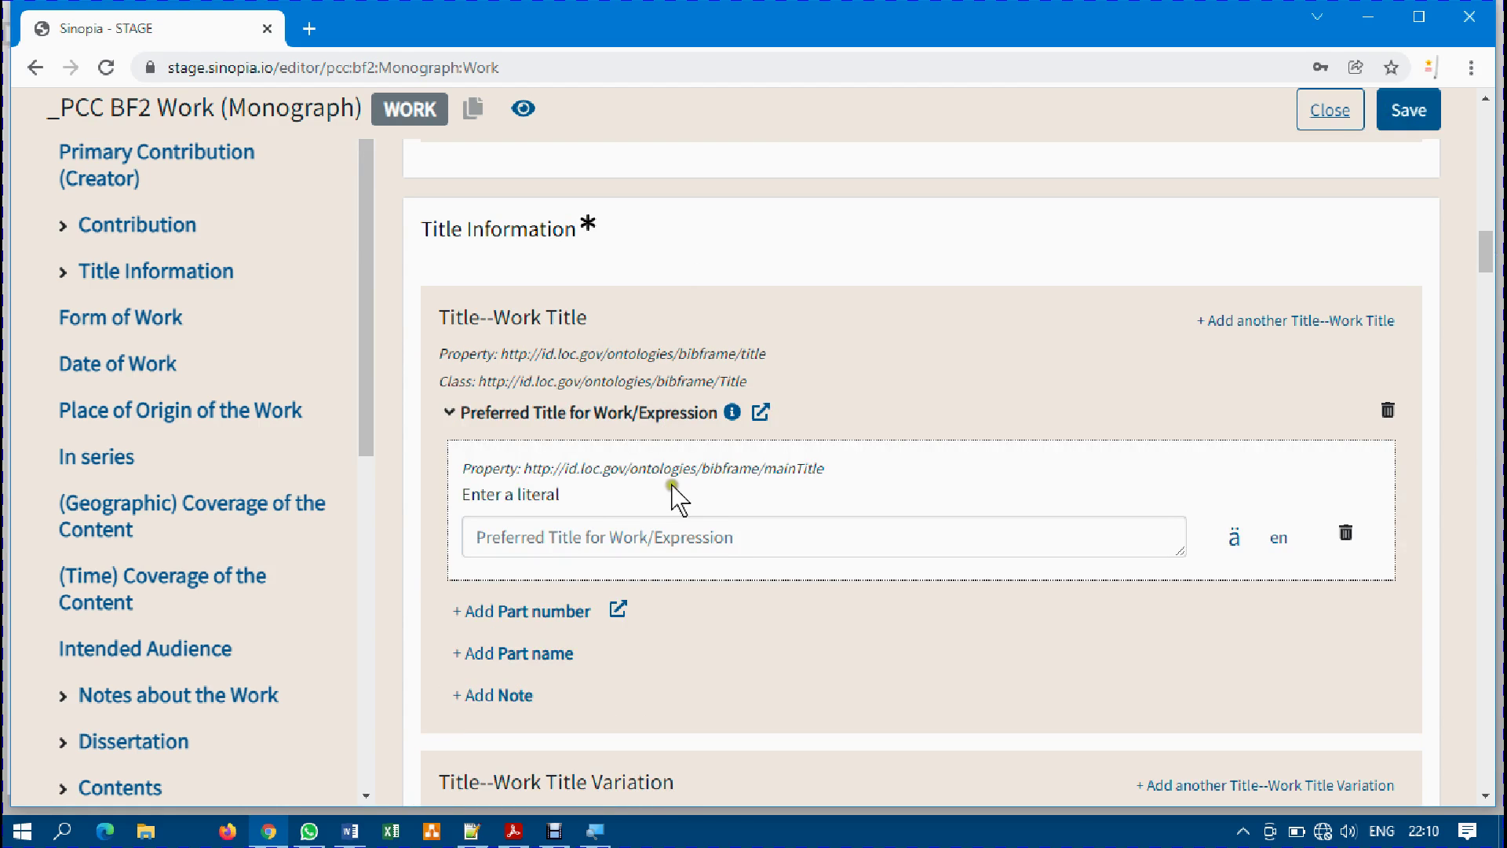
left_click_drag(560, 495, 512, 496)
left_click(567, 539)
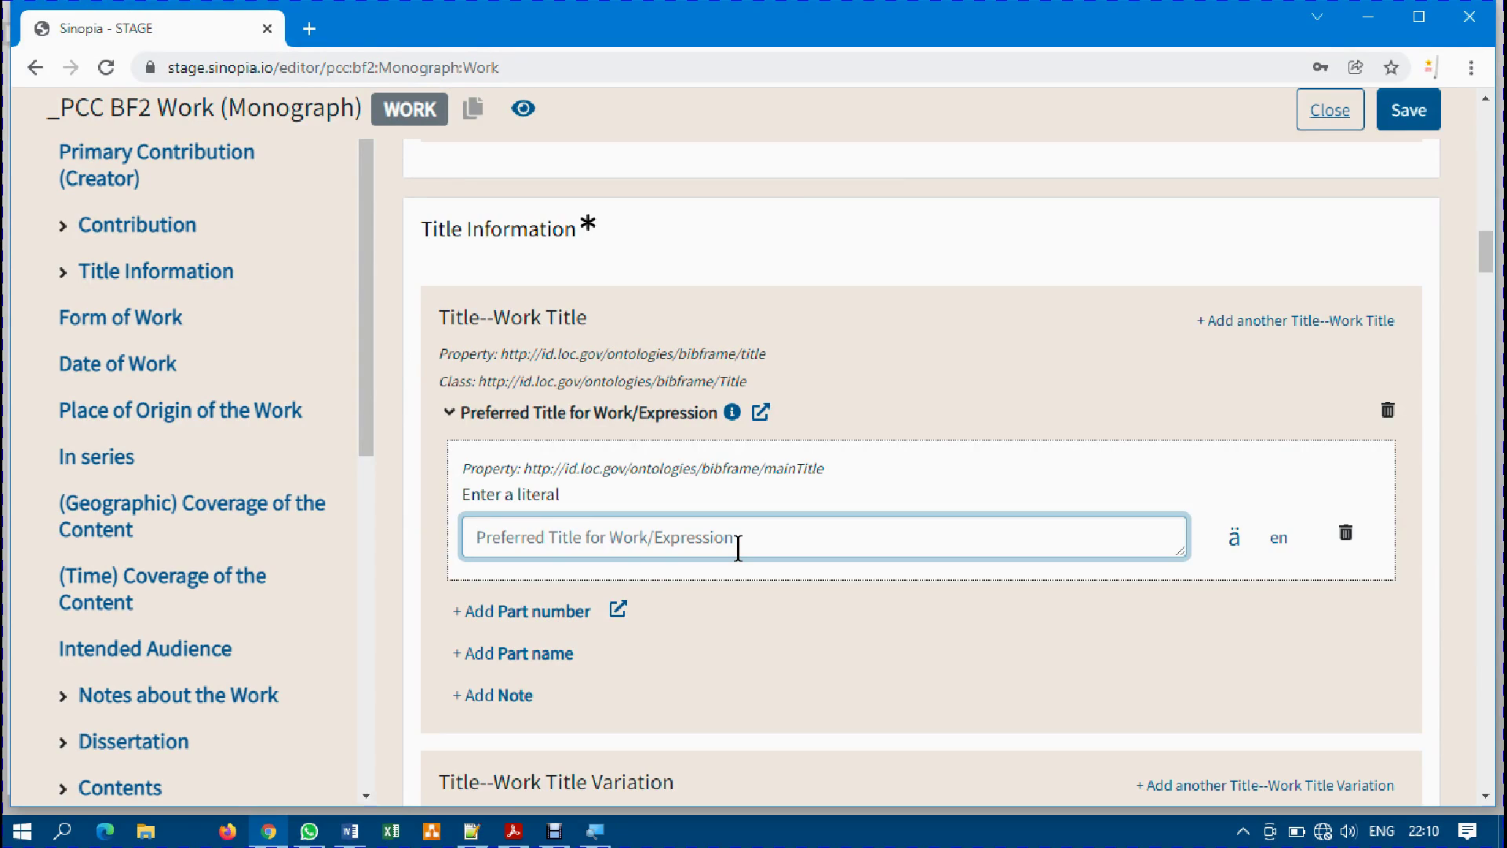
type("Informati")
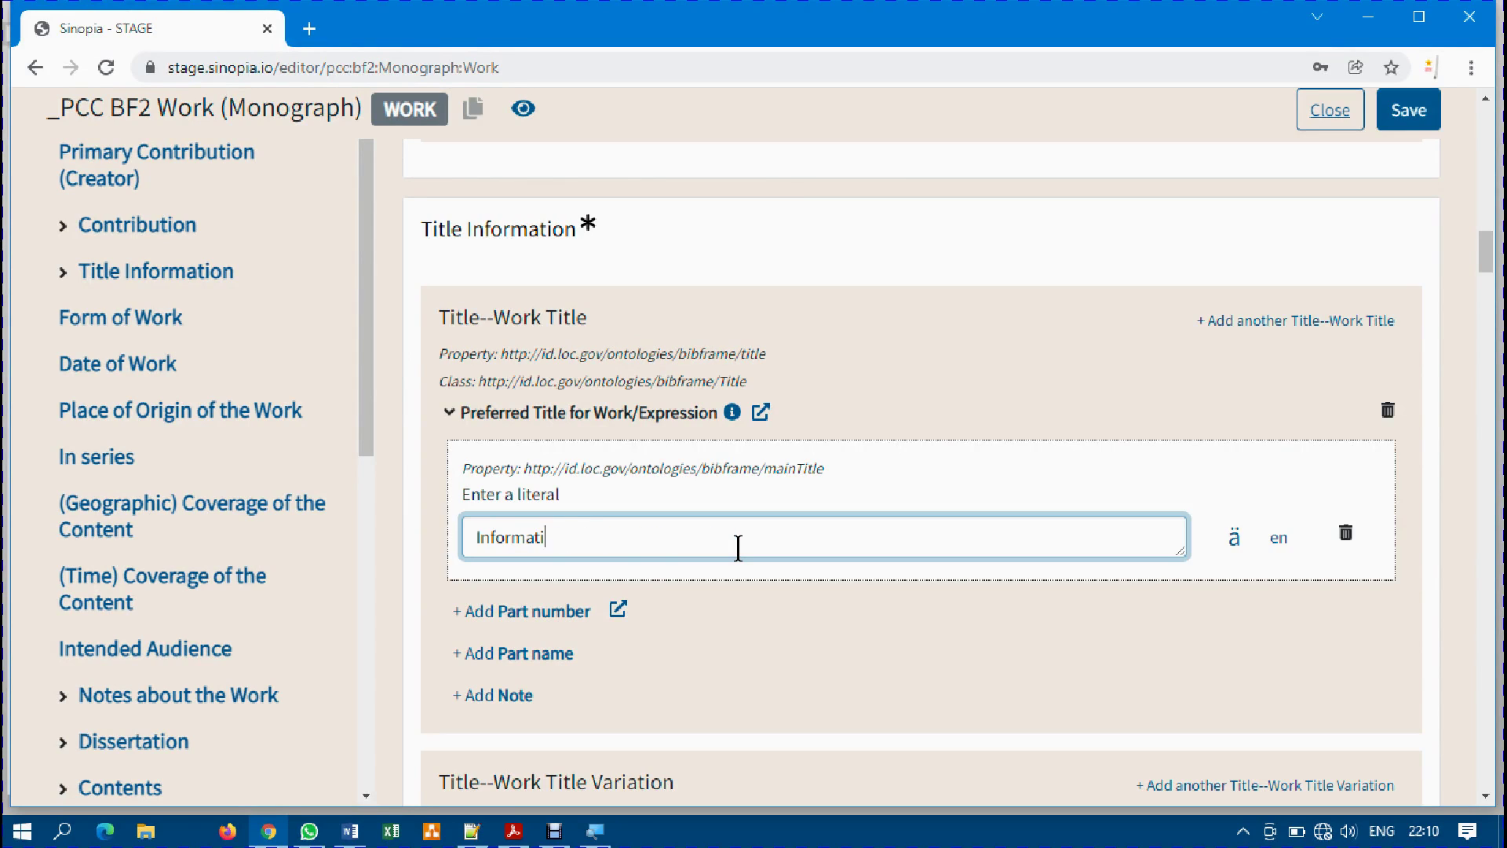
type("on and Automation in")
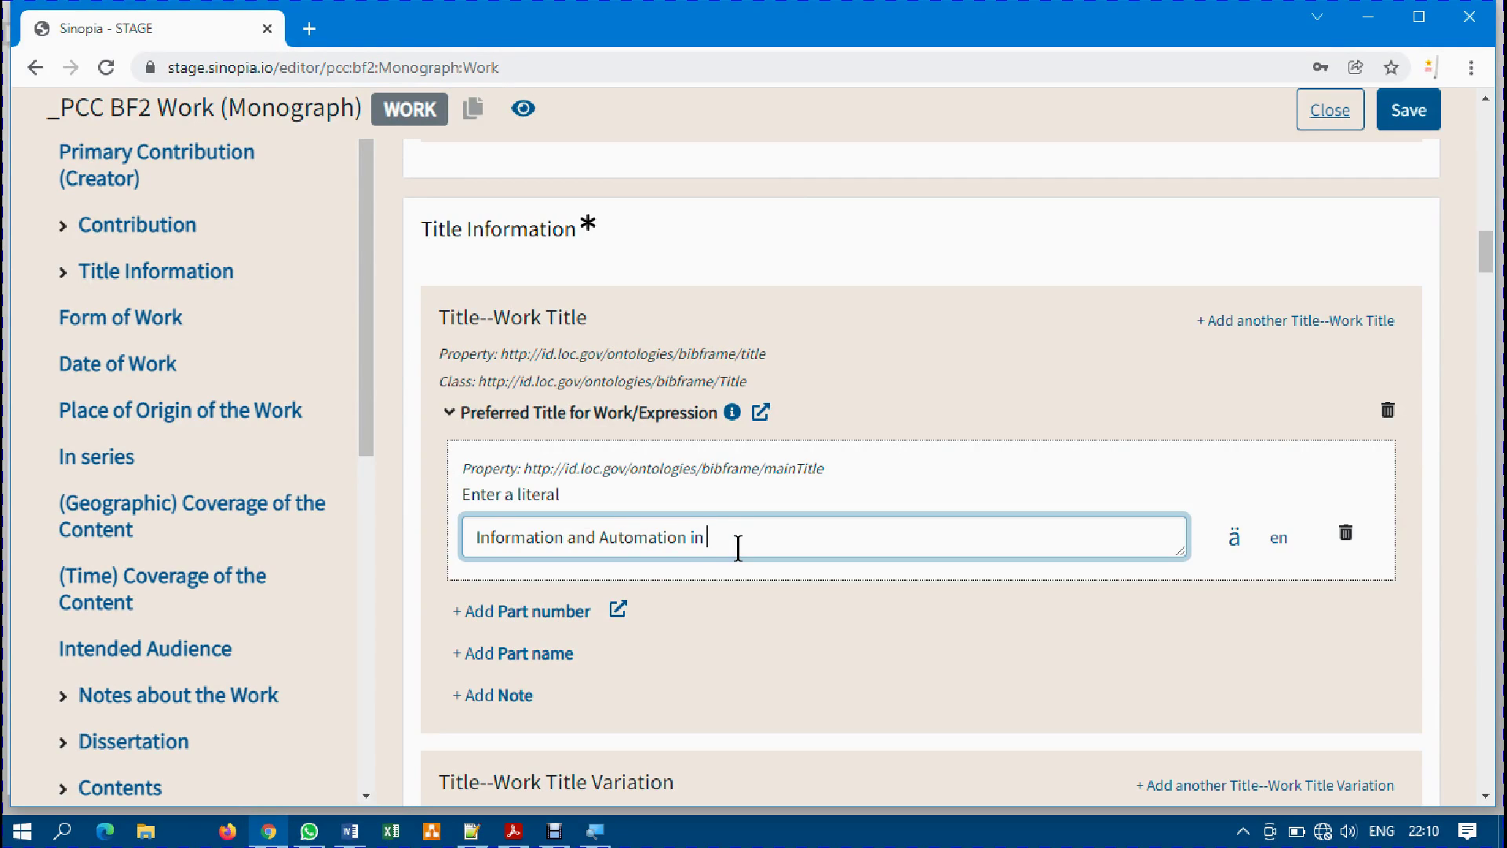
type(" Nig")
key("BackSpace")
key("BackSpace")
key("BackSpace")
key("BackSpace")
key("BackSpace")
key("BackSpace")
key("BackSpace")
key("BackSpace")
key("BackSpace")
key("BackSpace")
key("BackSpace")
key("BackSpace")
key("BackSpace")
key("BackSpace")
key("BackSpace")
key("BackSpace")
key("BackSpace")
key("BackSpace")
key("BackSpace")
key("BackSpace")
key("BackSpace")
key("BackSpace")
key("BackSpace")
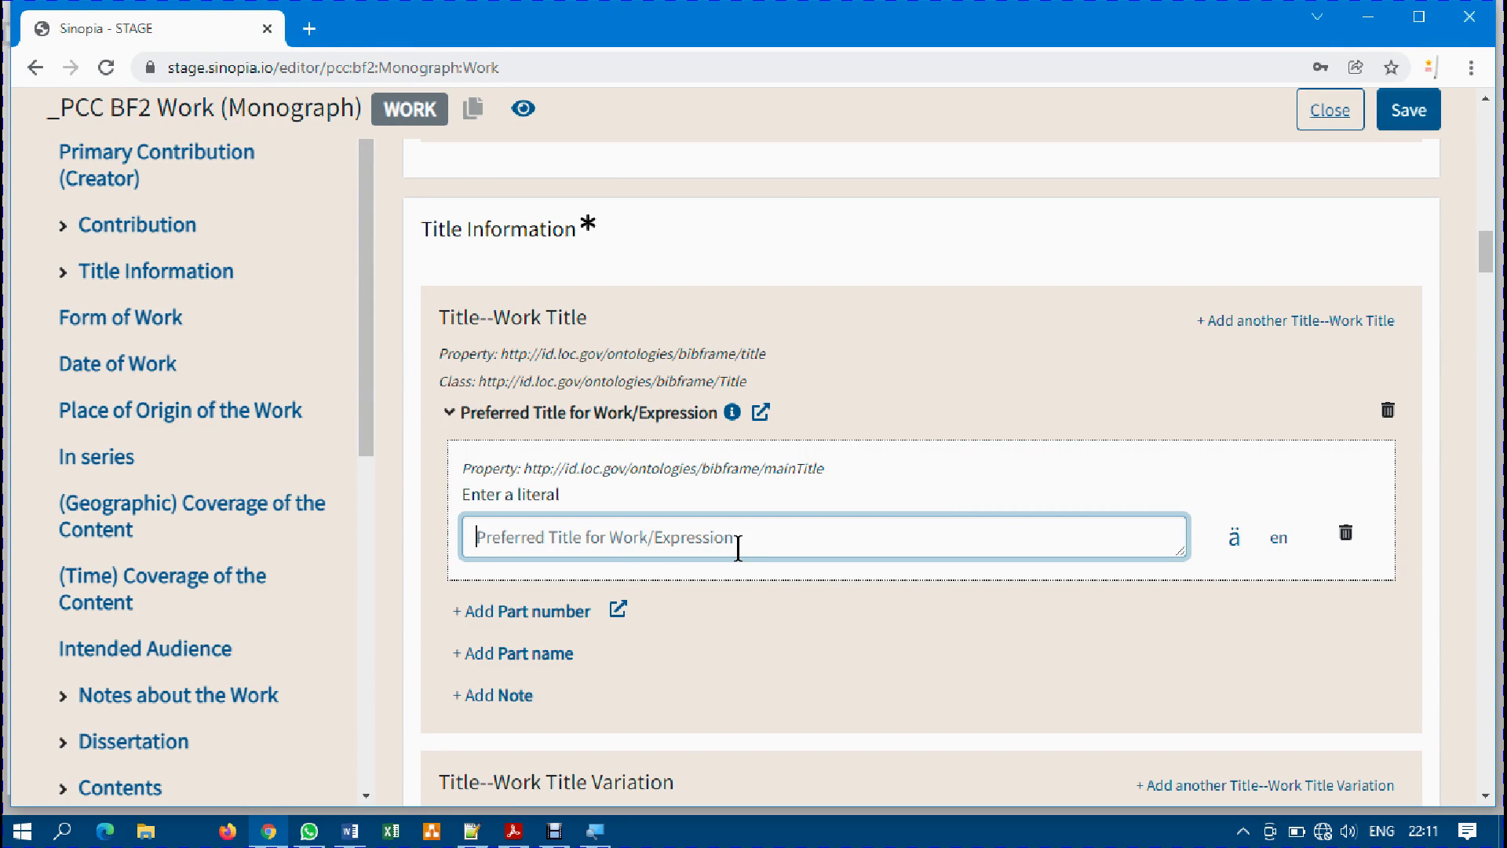
type("Digitisation")
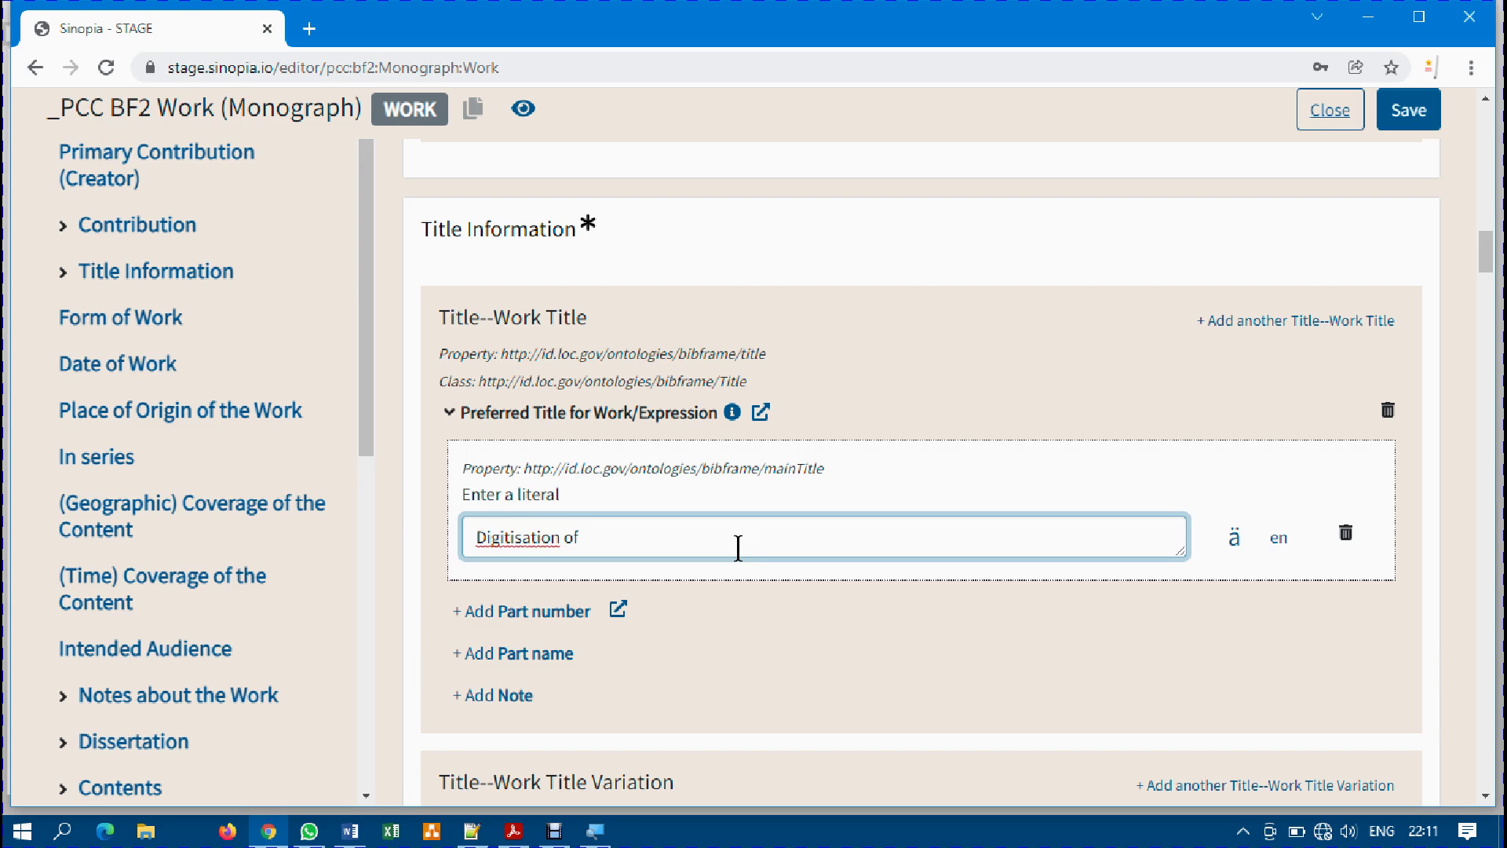
type("of information in Academic Libraries")
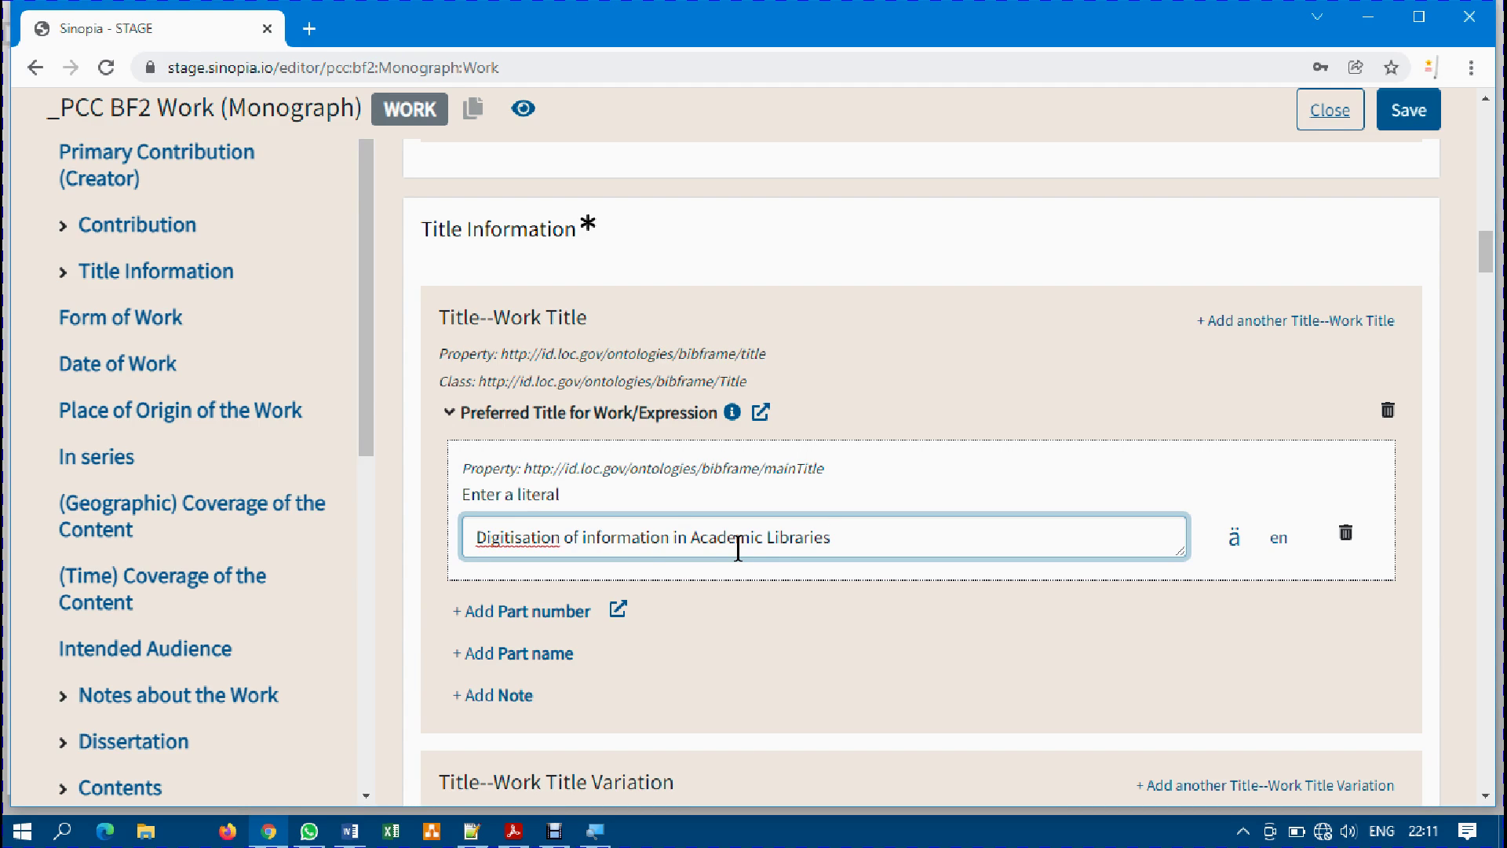
right_click(527, 530)
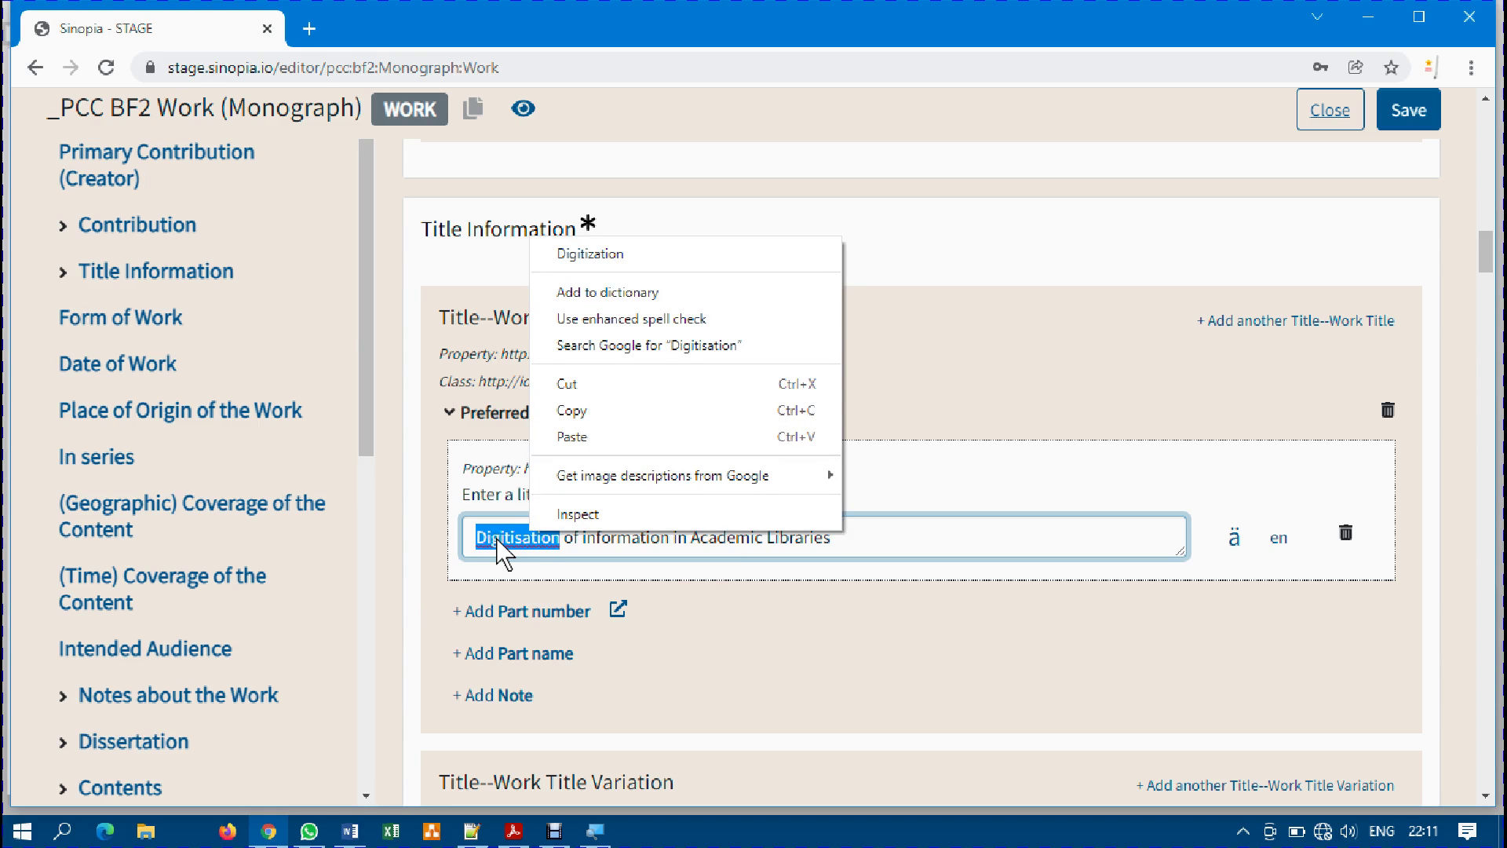
Correct 'Digitisation' to 'Digitization' in the preferred title using the spelling suggestion.
left_click(499, 543)
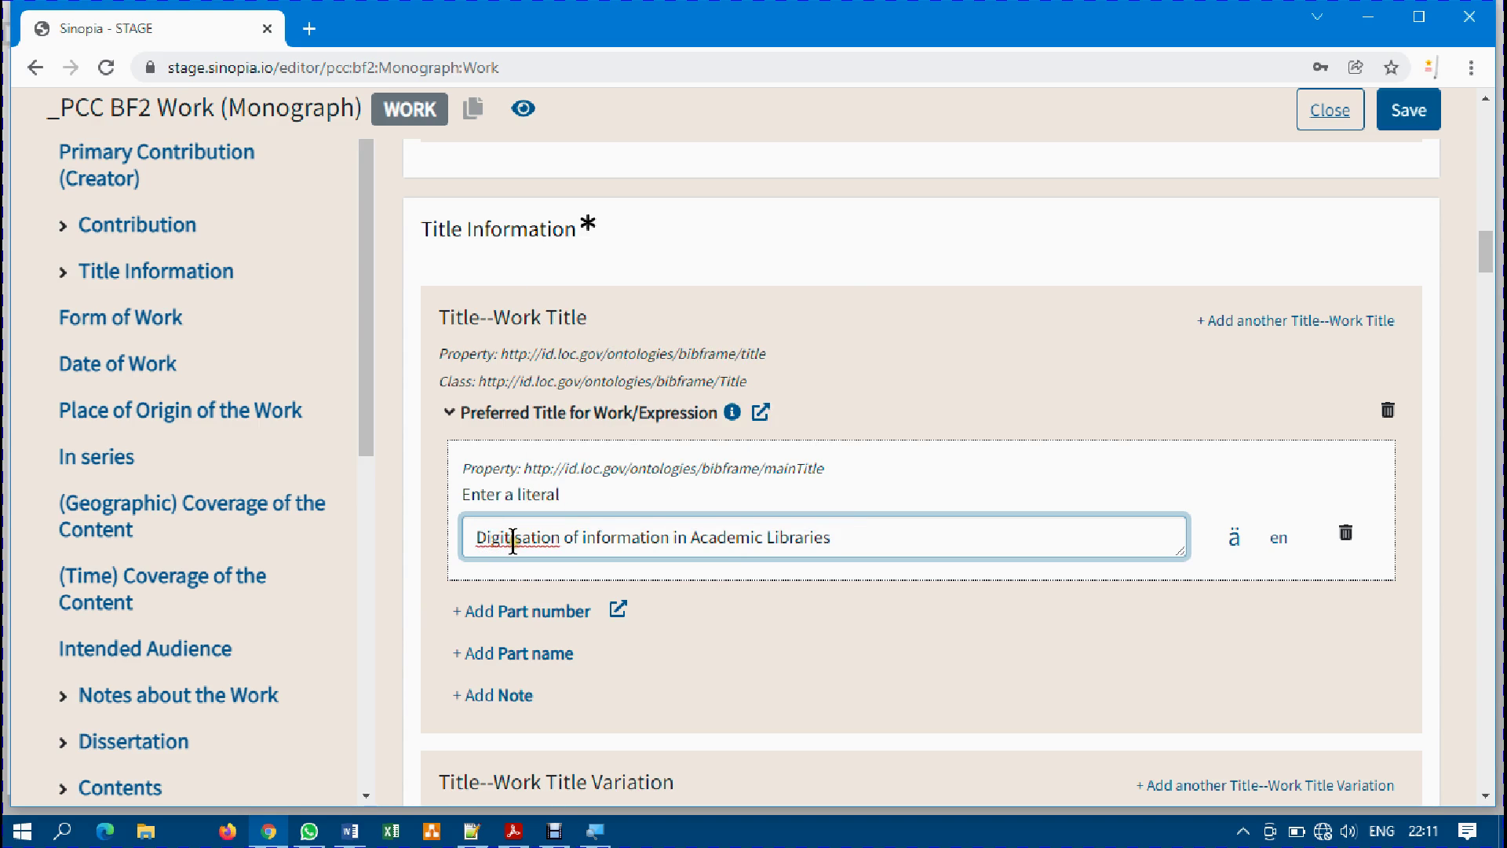
key("BackSpace")
type("i")
left_click(572, 537)
right_click(539, 537)
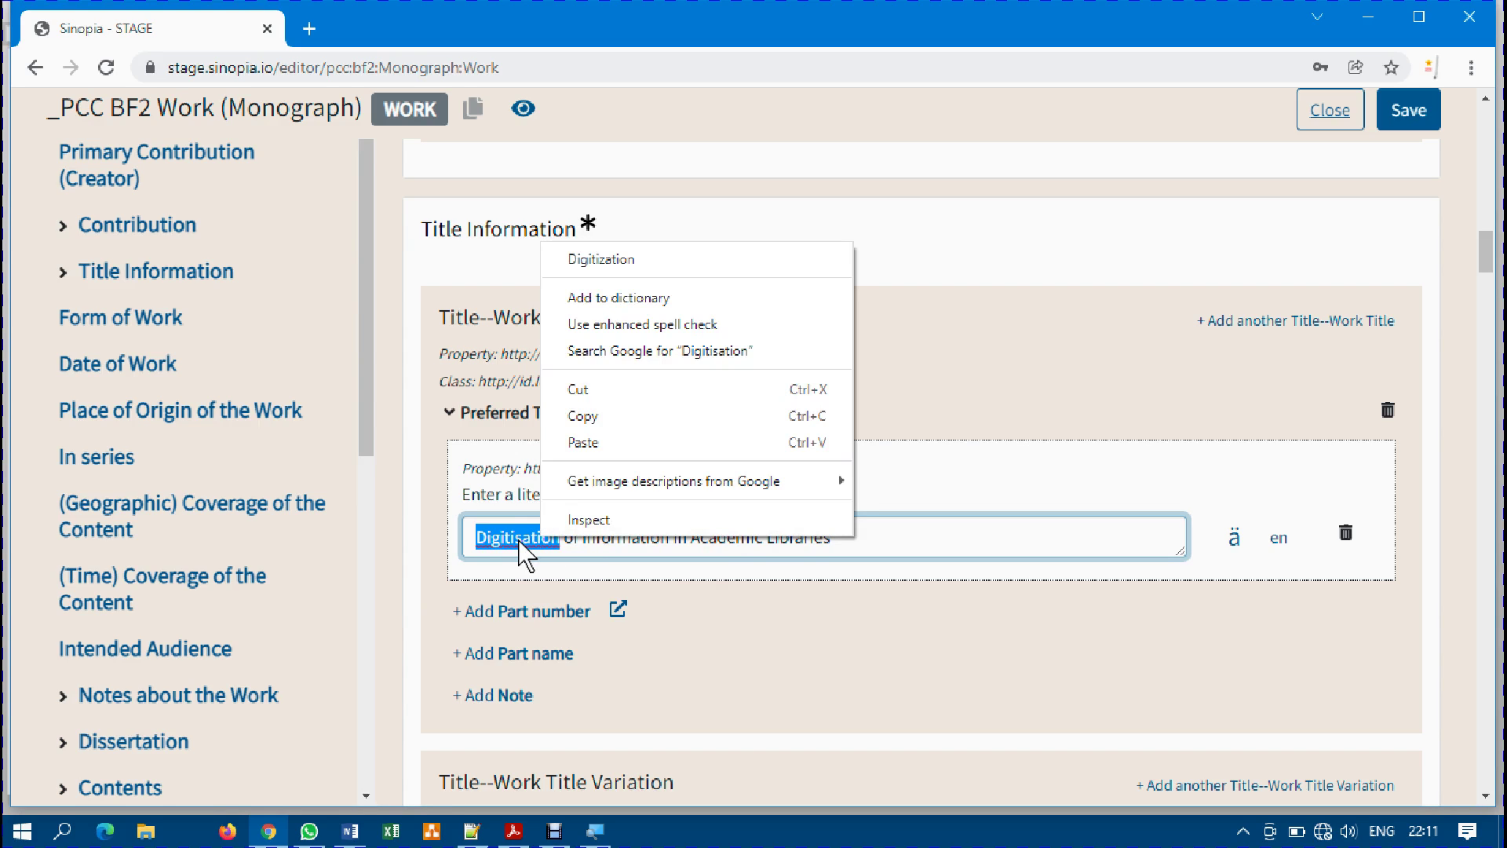
left_click(615, 258)
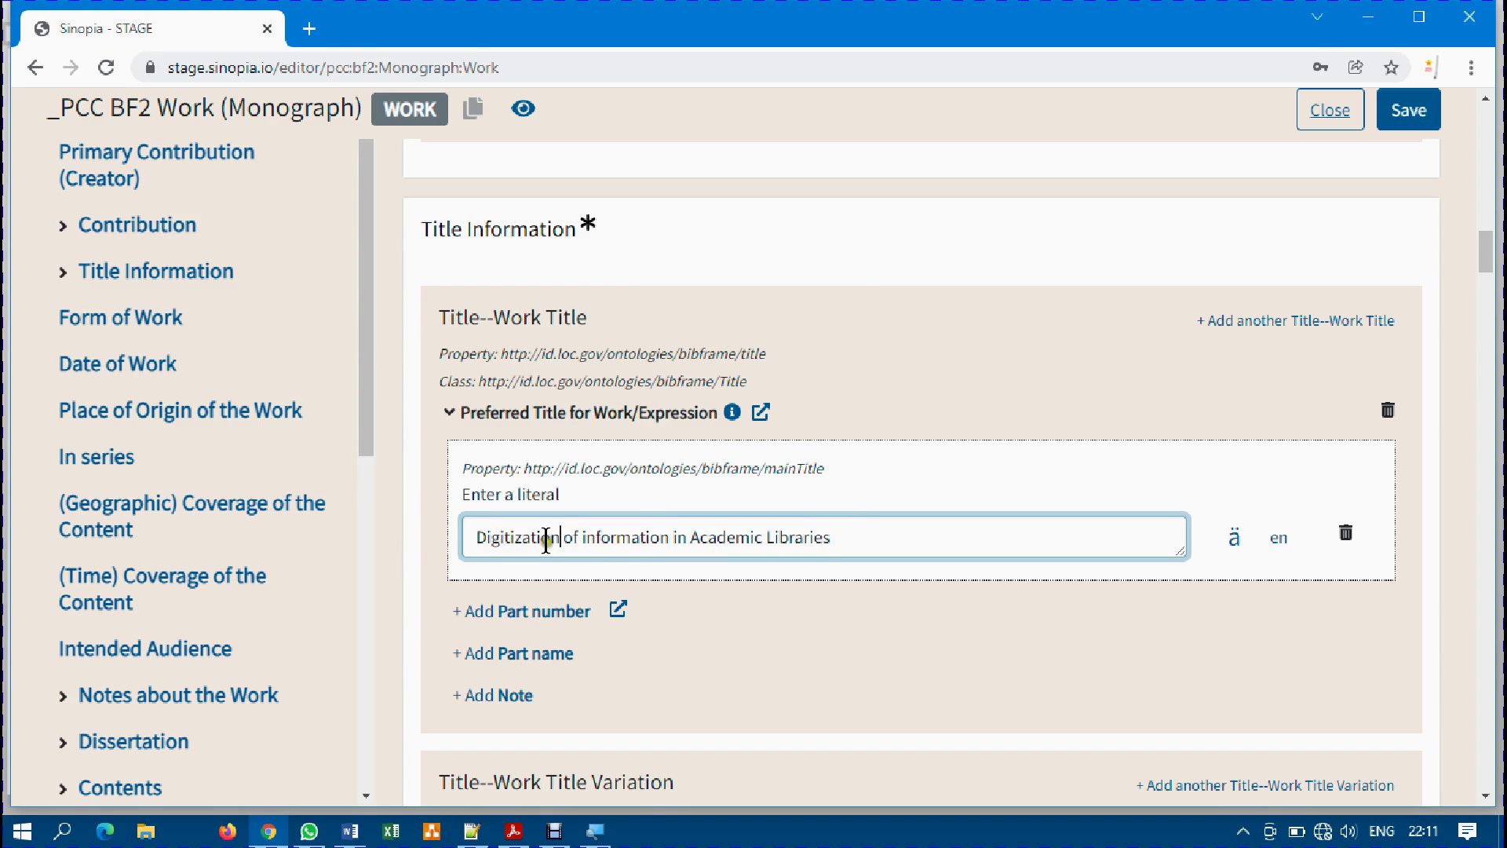
Insert 'printed' and 'resources' so the title reads 'Digitization of printed information resources in Academic Libraries'.
left_click(669, 539)
type("ma")
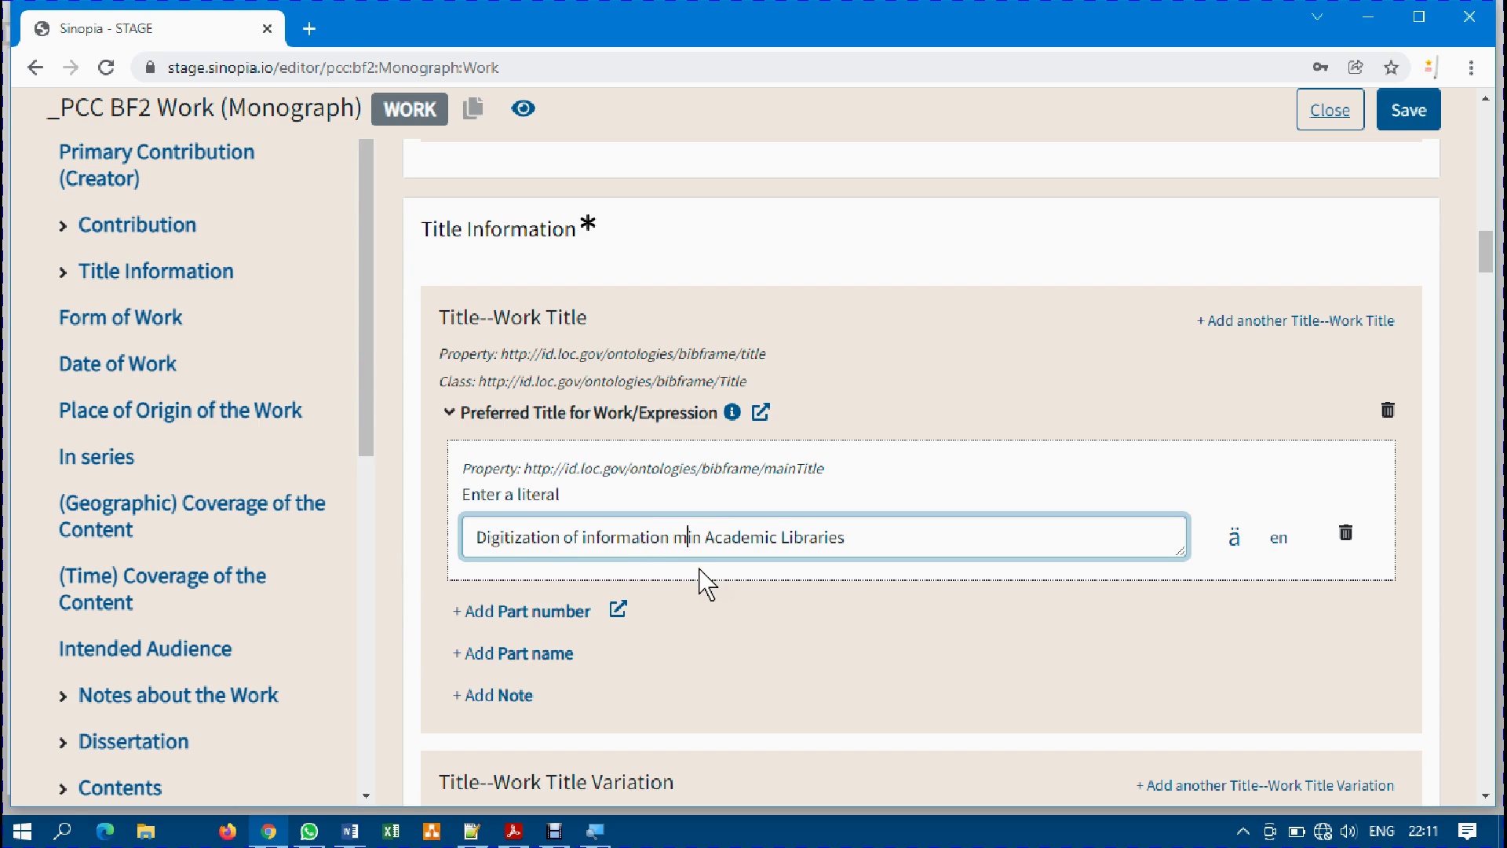
type("t")
key("BackSpace")
key("BackSpace")
key("BackSpace")
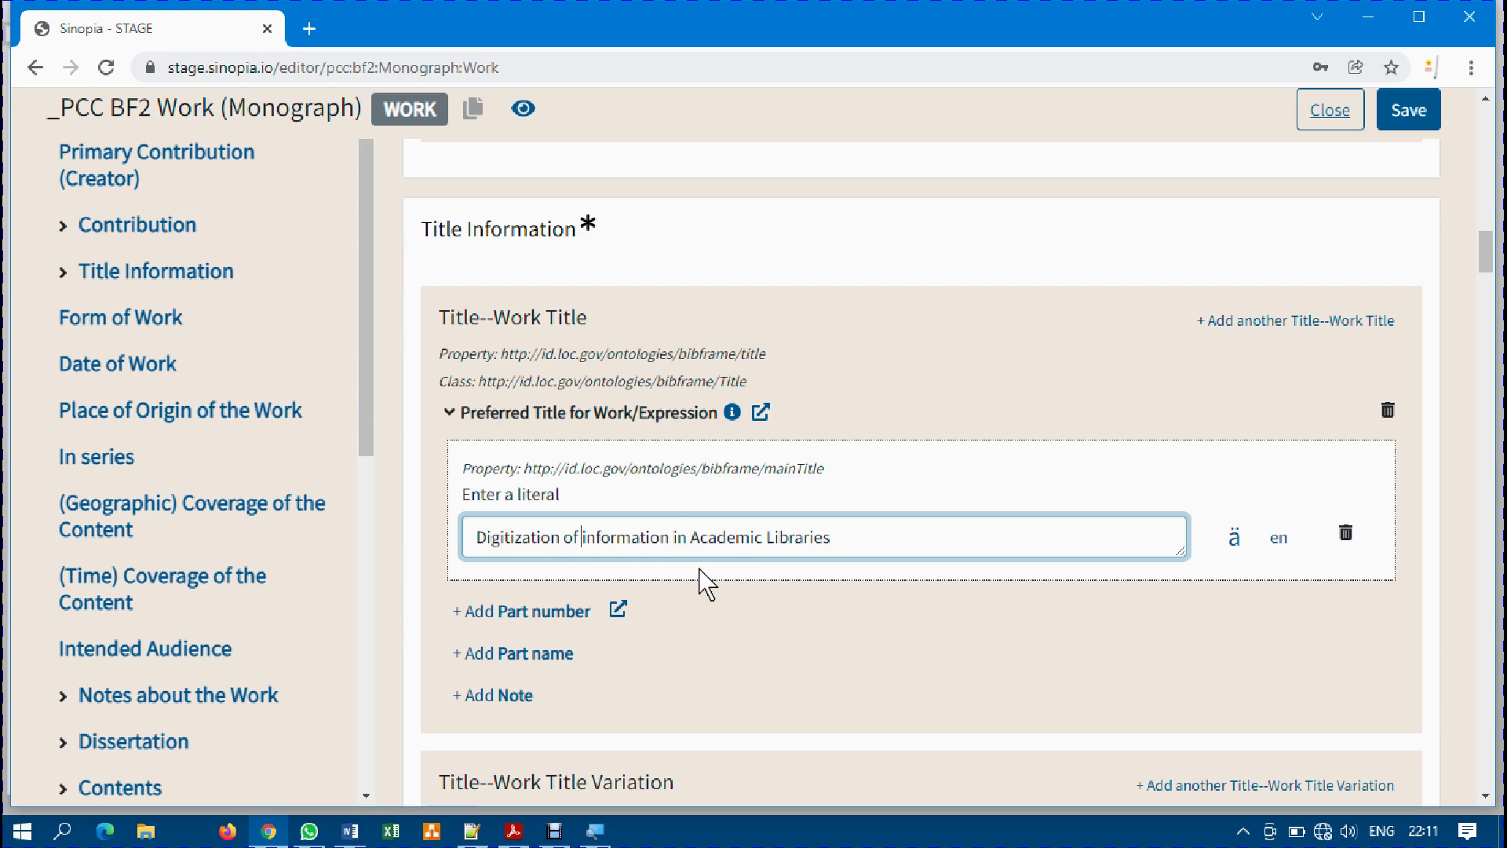
type("printed info")
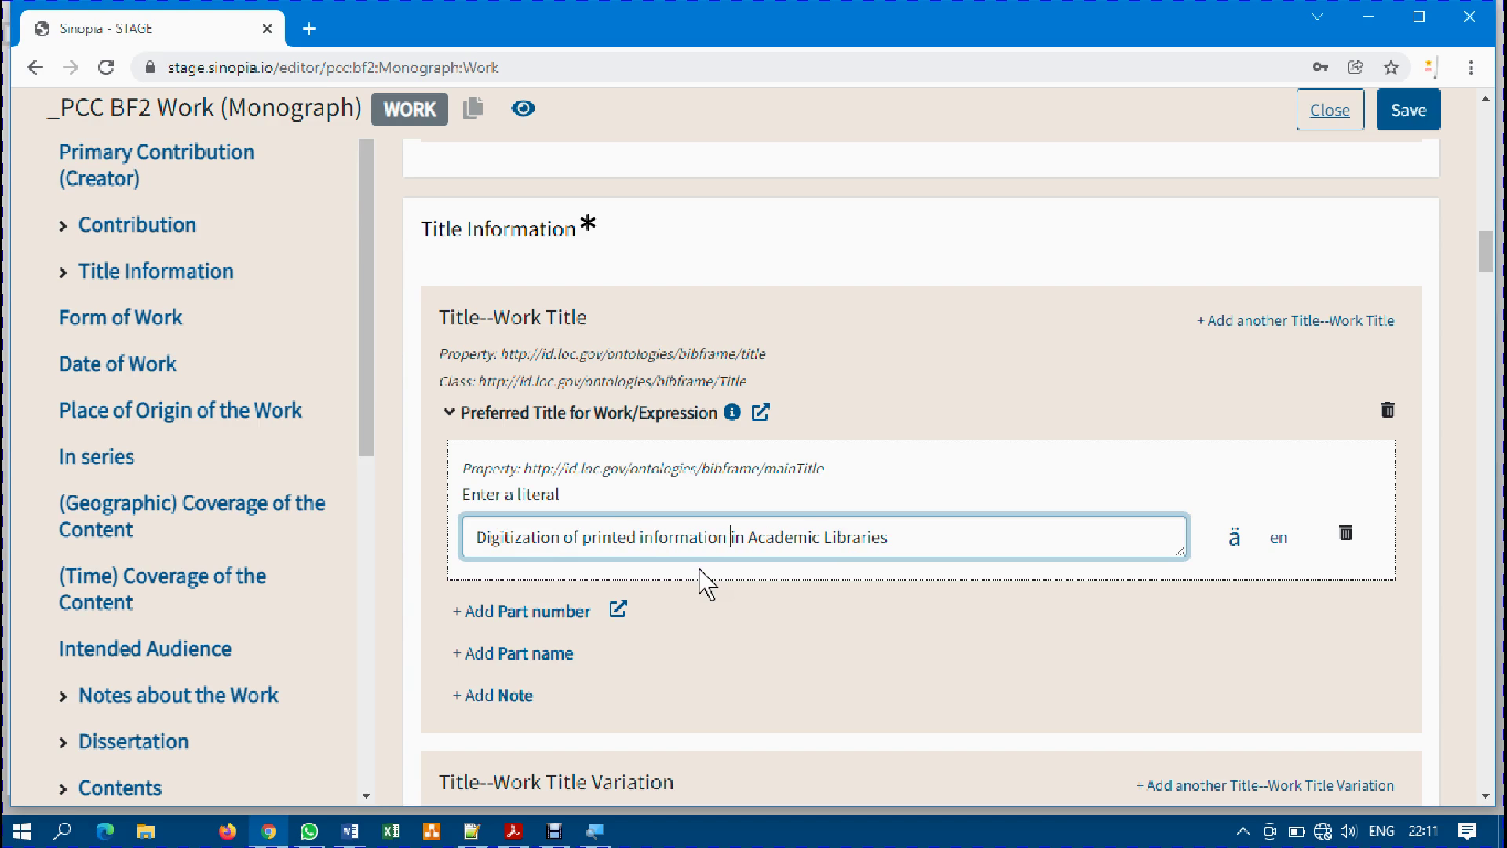
type("rmation resources")
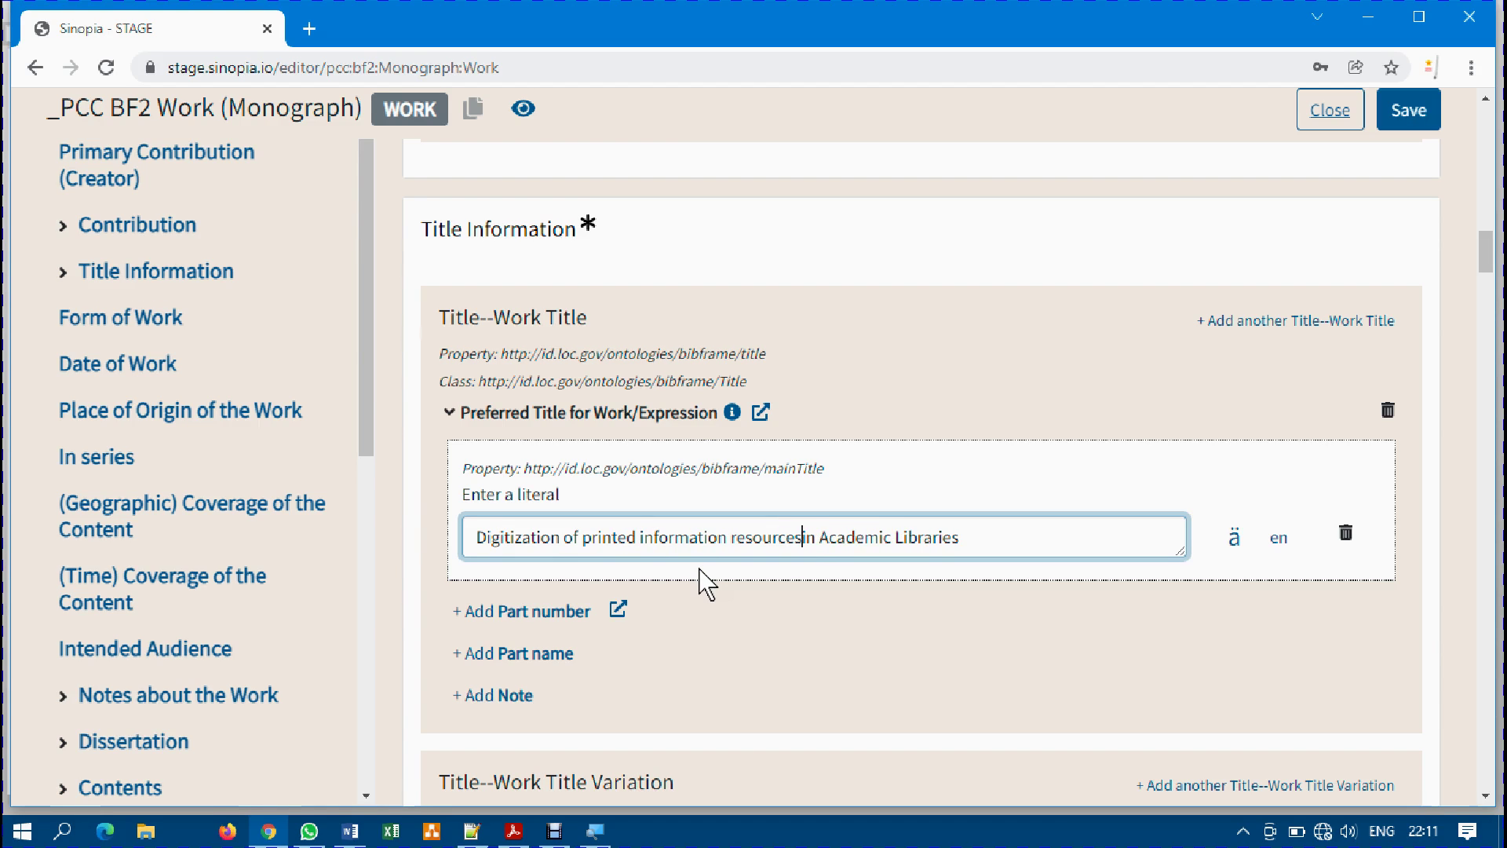
left_click(709, 569)
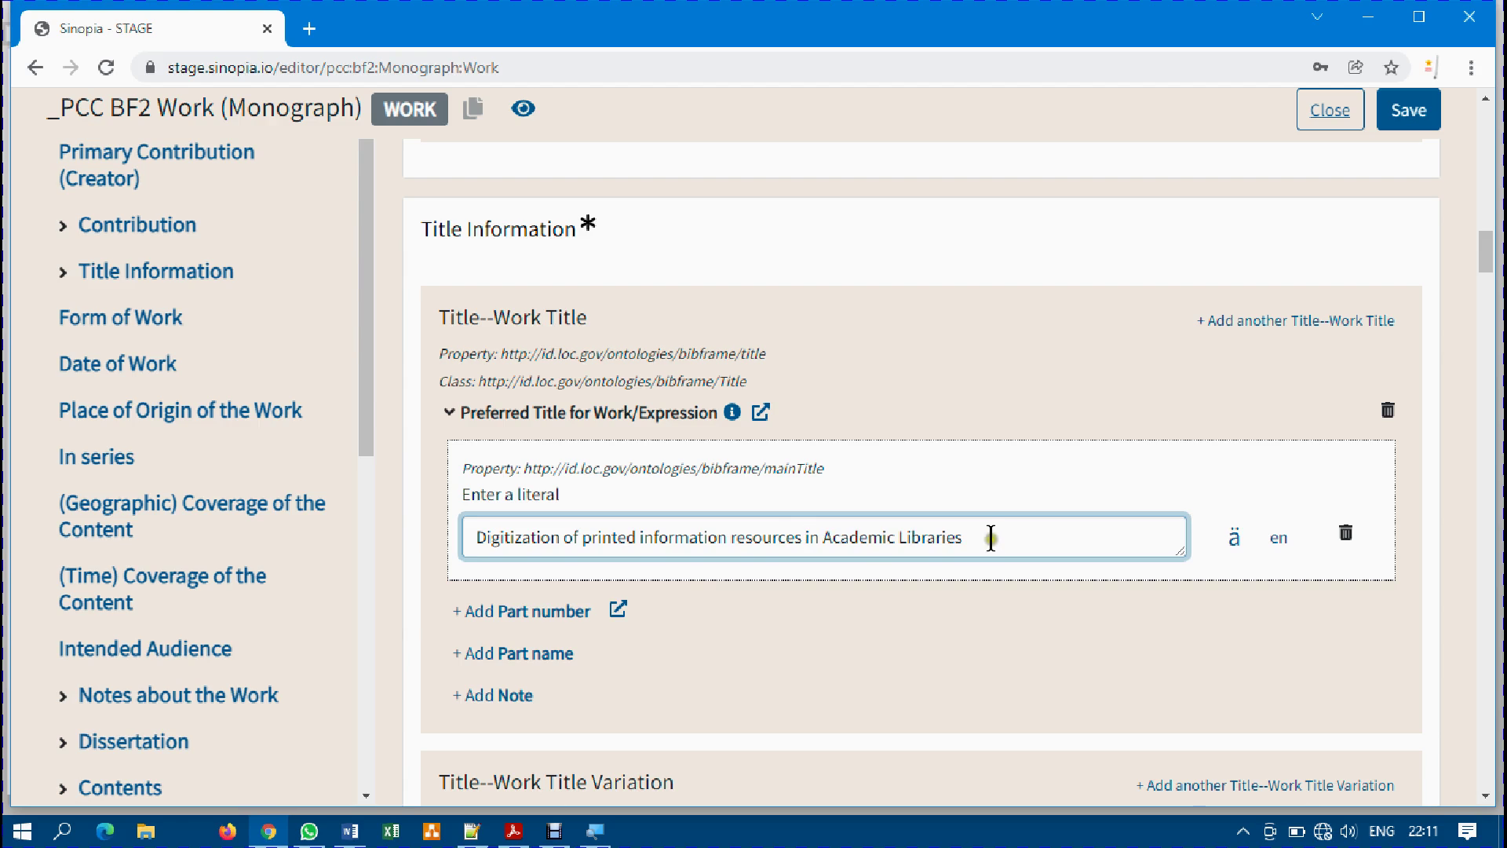
left_click_drag(985, 541, 465, 572)
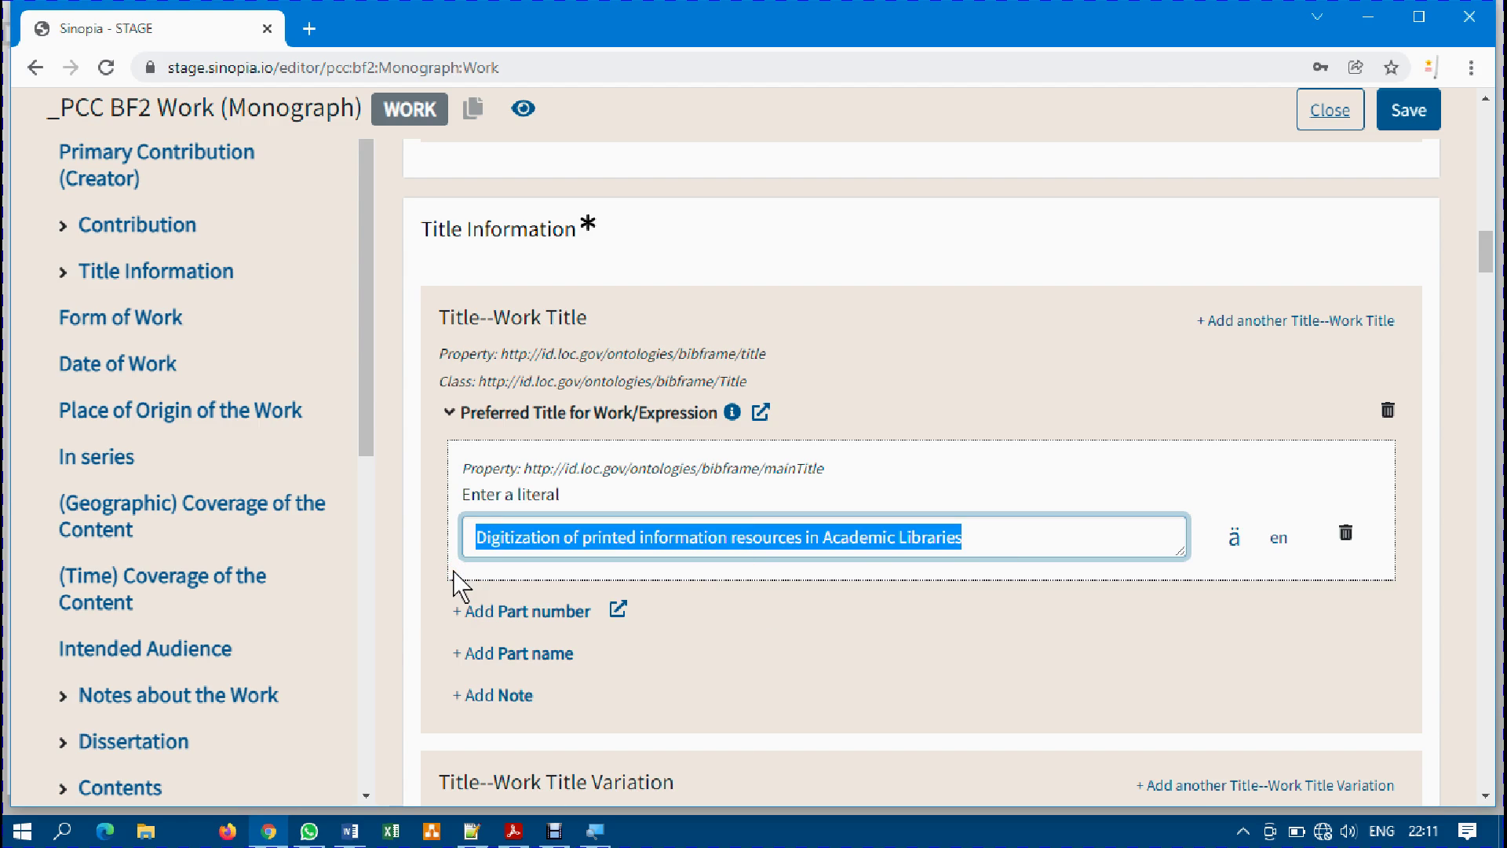
left_click(727, 538)
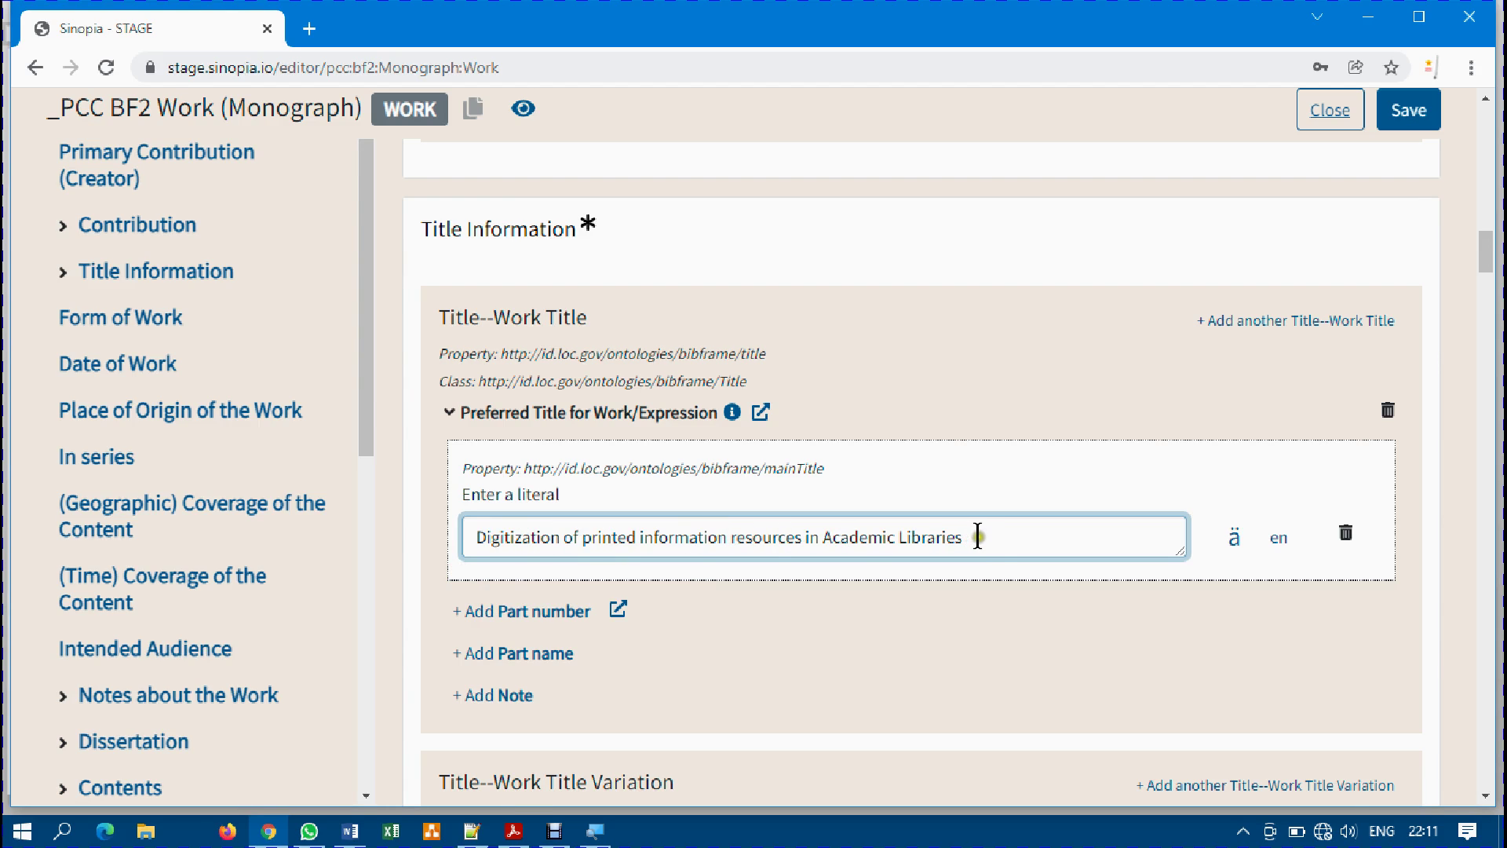
left_click_drag(978, 538, 464, 547)
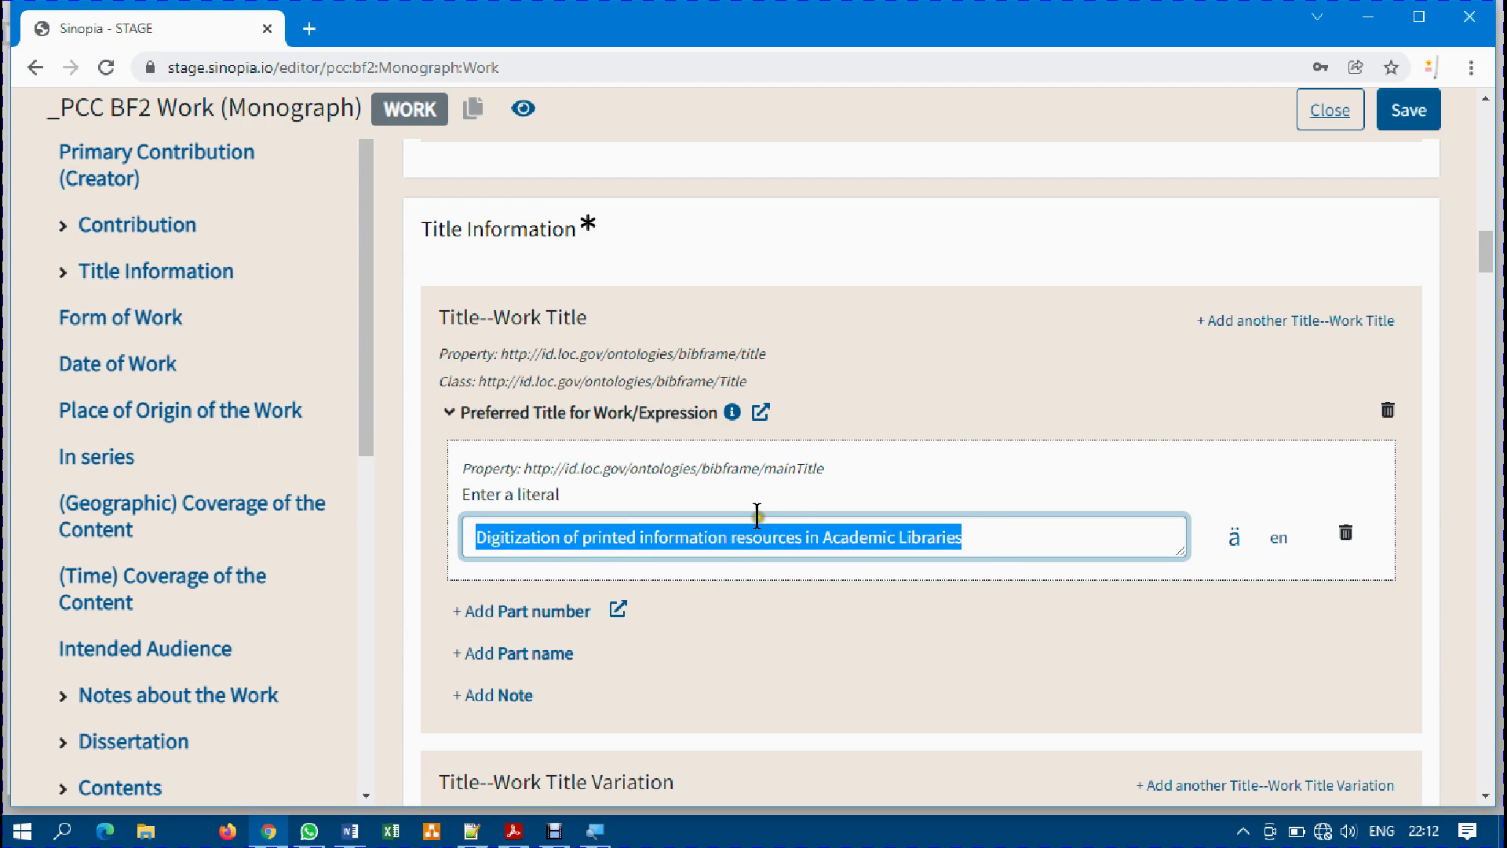
left_click(802, 538)
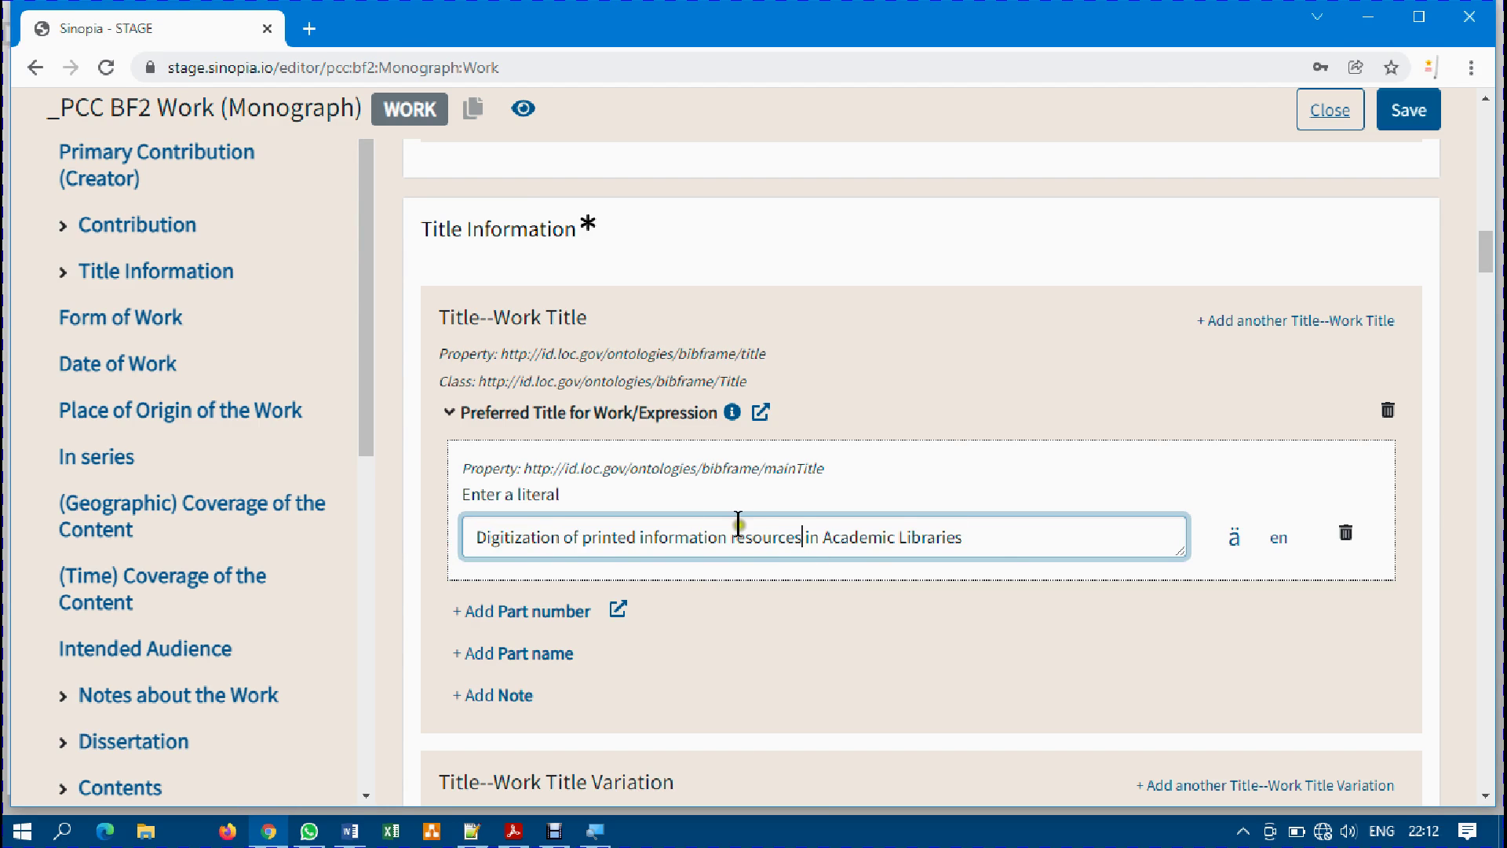
scroll(767, 532, "down", 2)
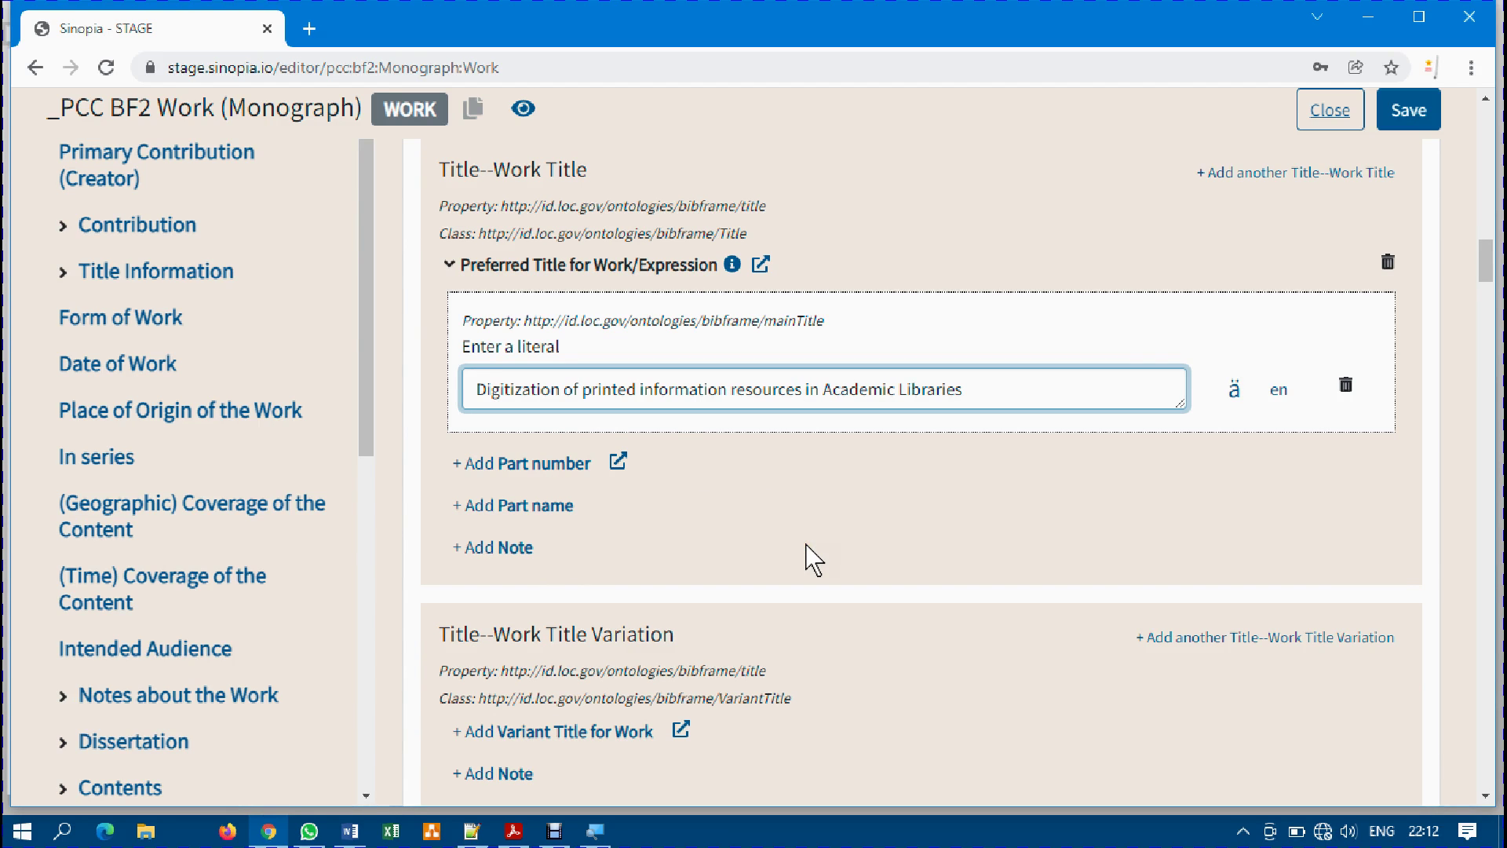
left_click(790, 545)
scroll(793, 554, "down", 4)
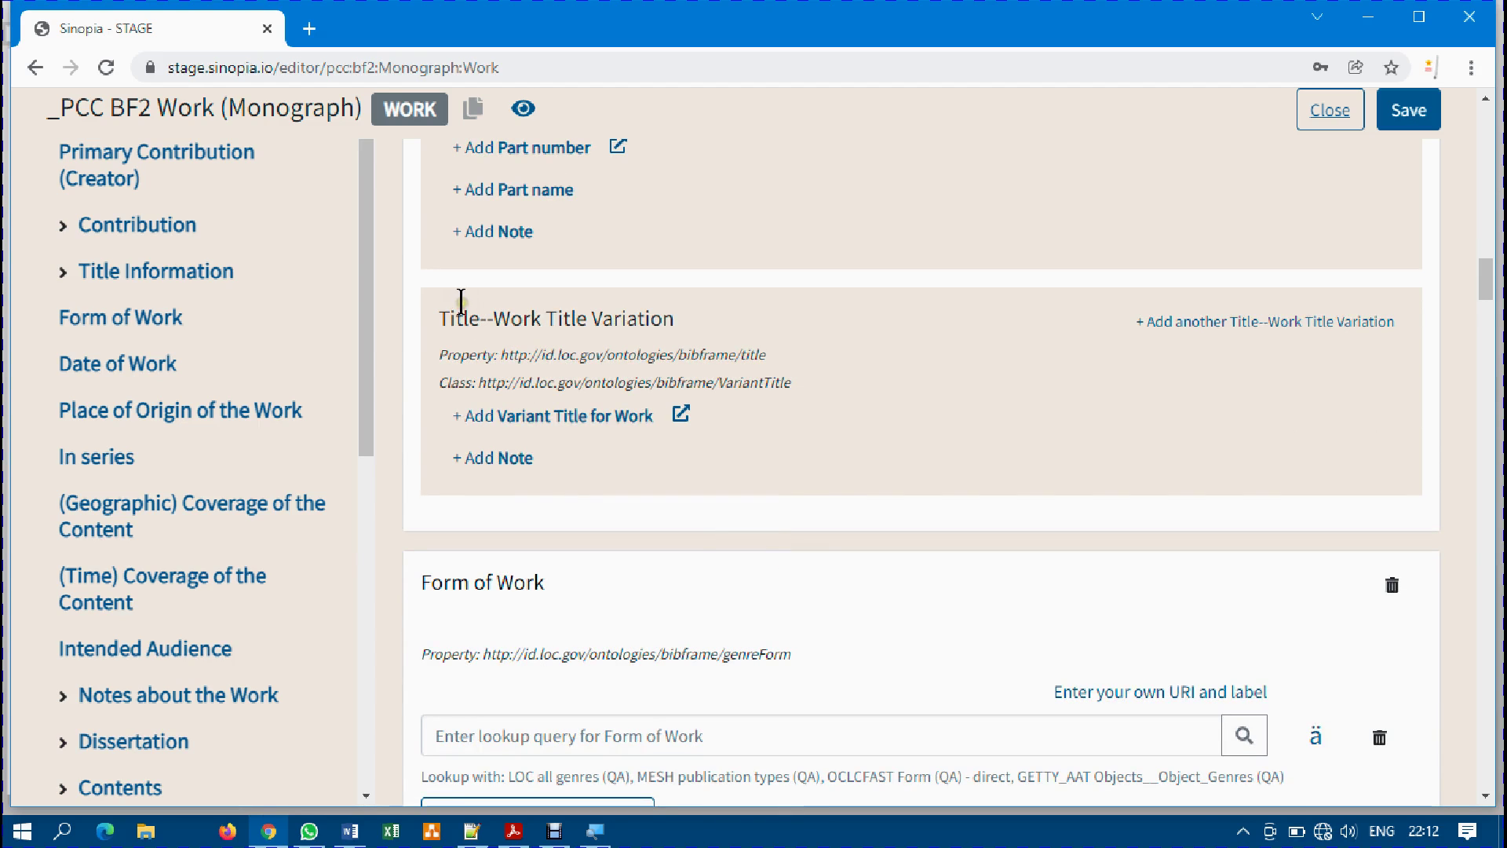
left_click(558, 425)
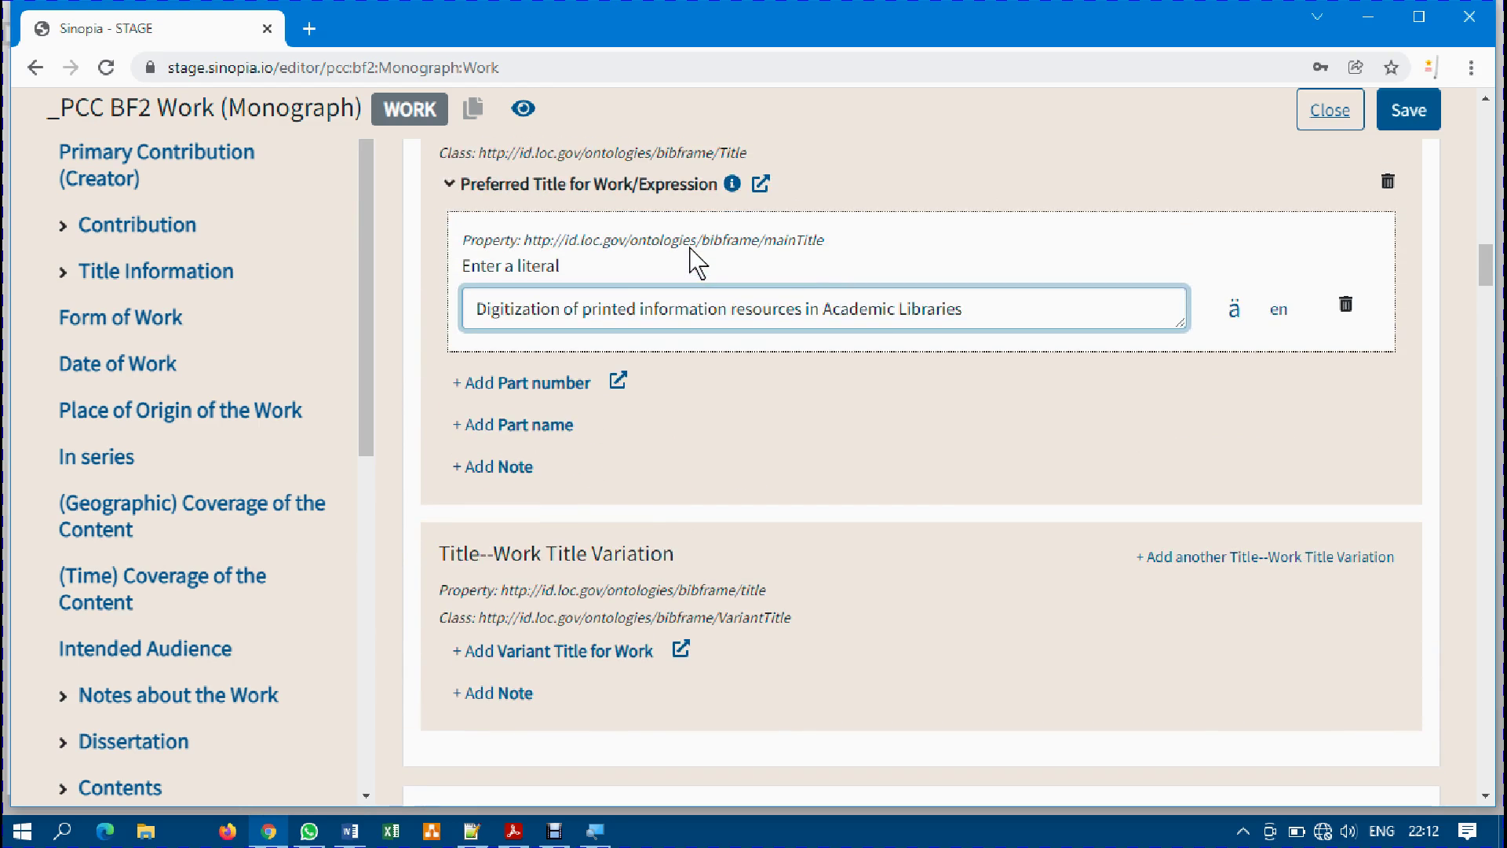
left_click(969, 316)
scroll(701, 471, "down", 4)
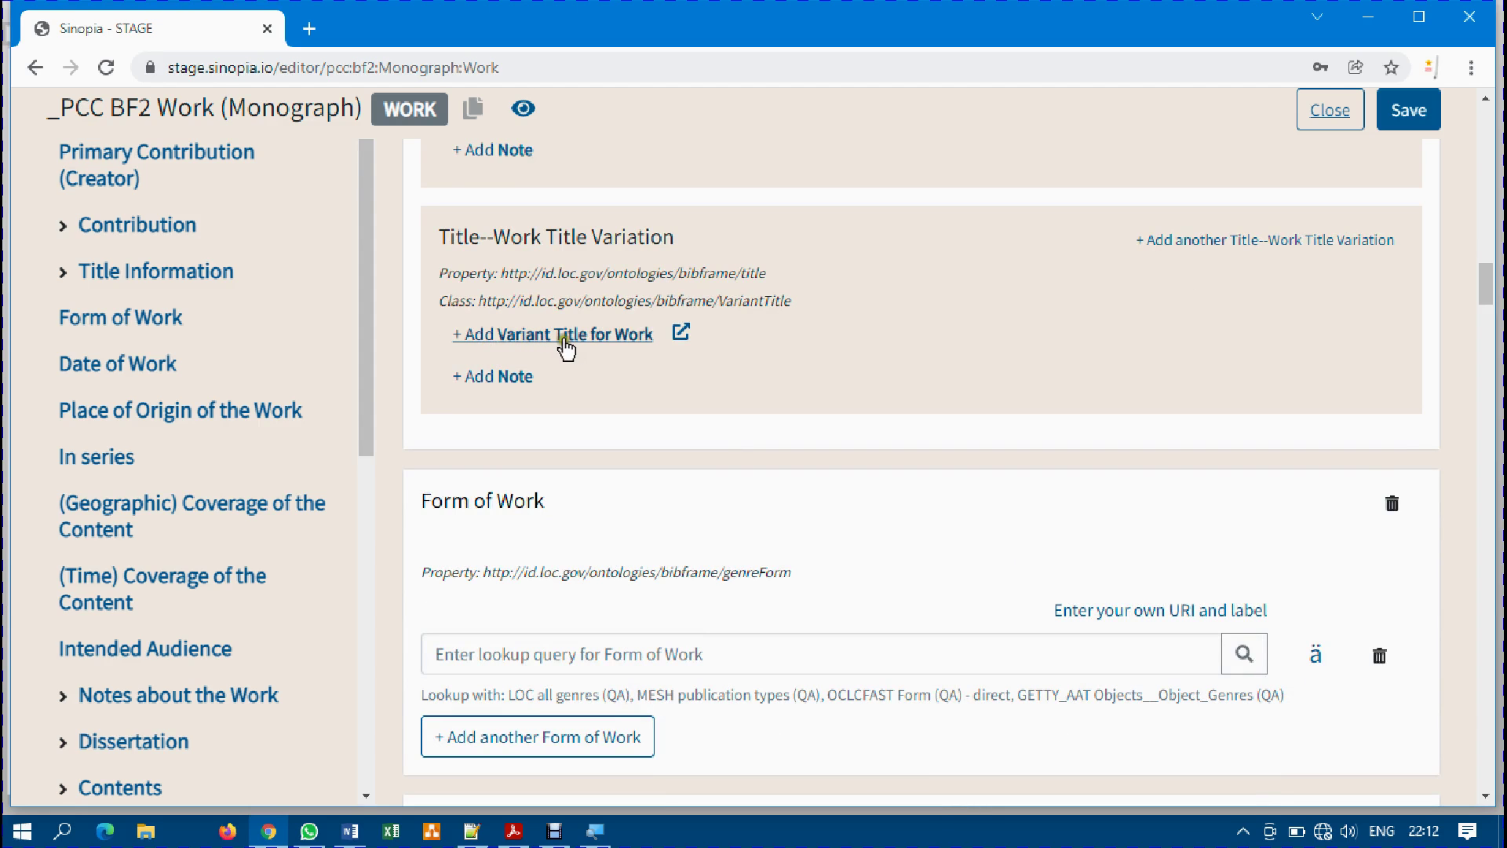
scroll(624, 347, "down", 4)
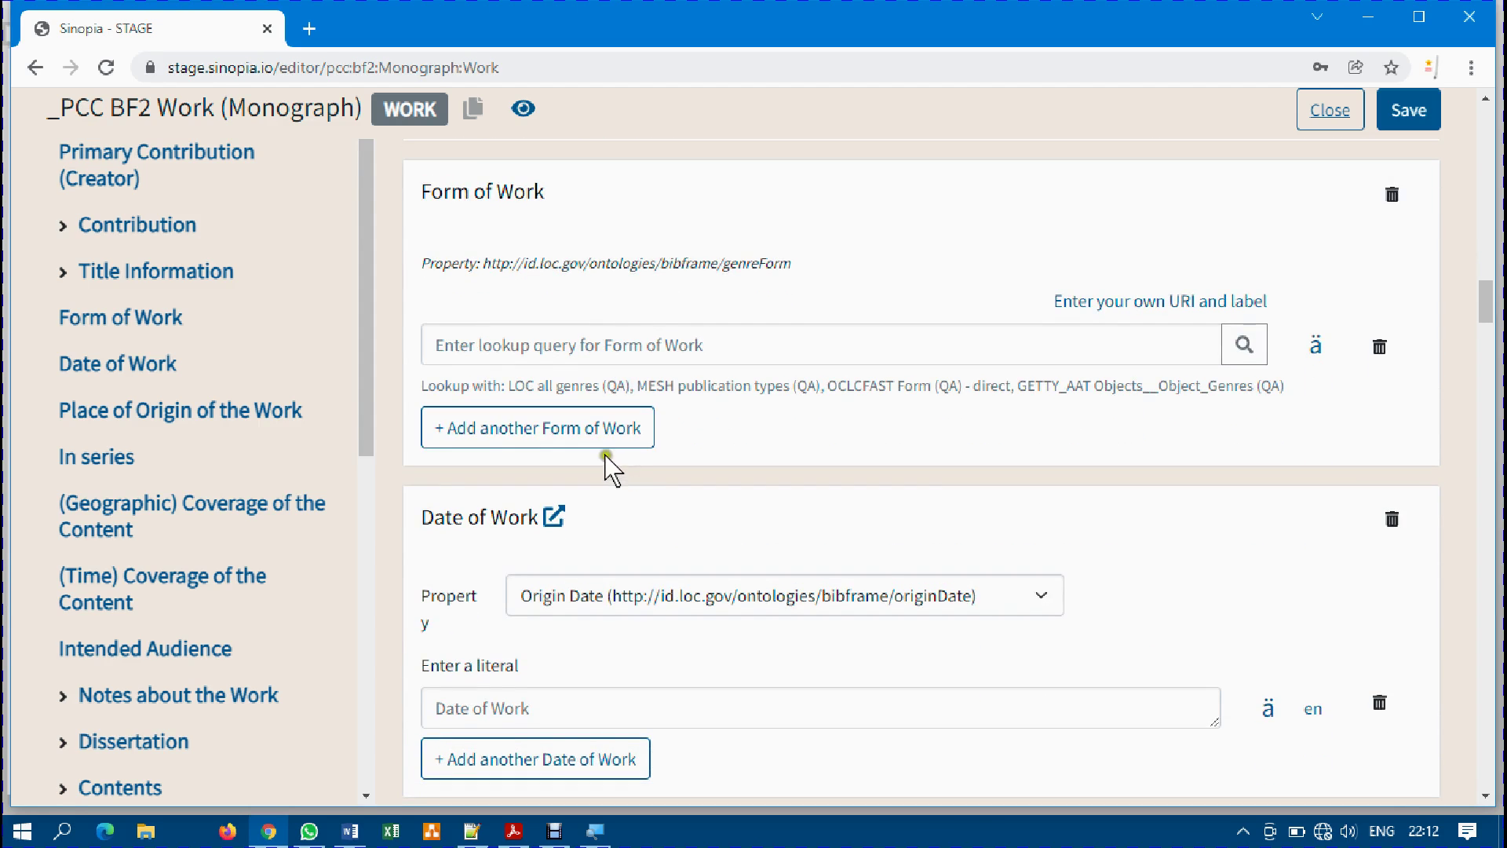
Enter 'Digitization' as the Form of Work lookup query, then move down to Date of Work.
left_click(574, 340)
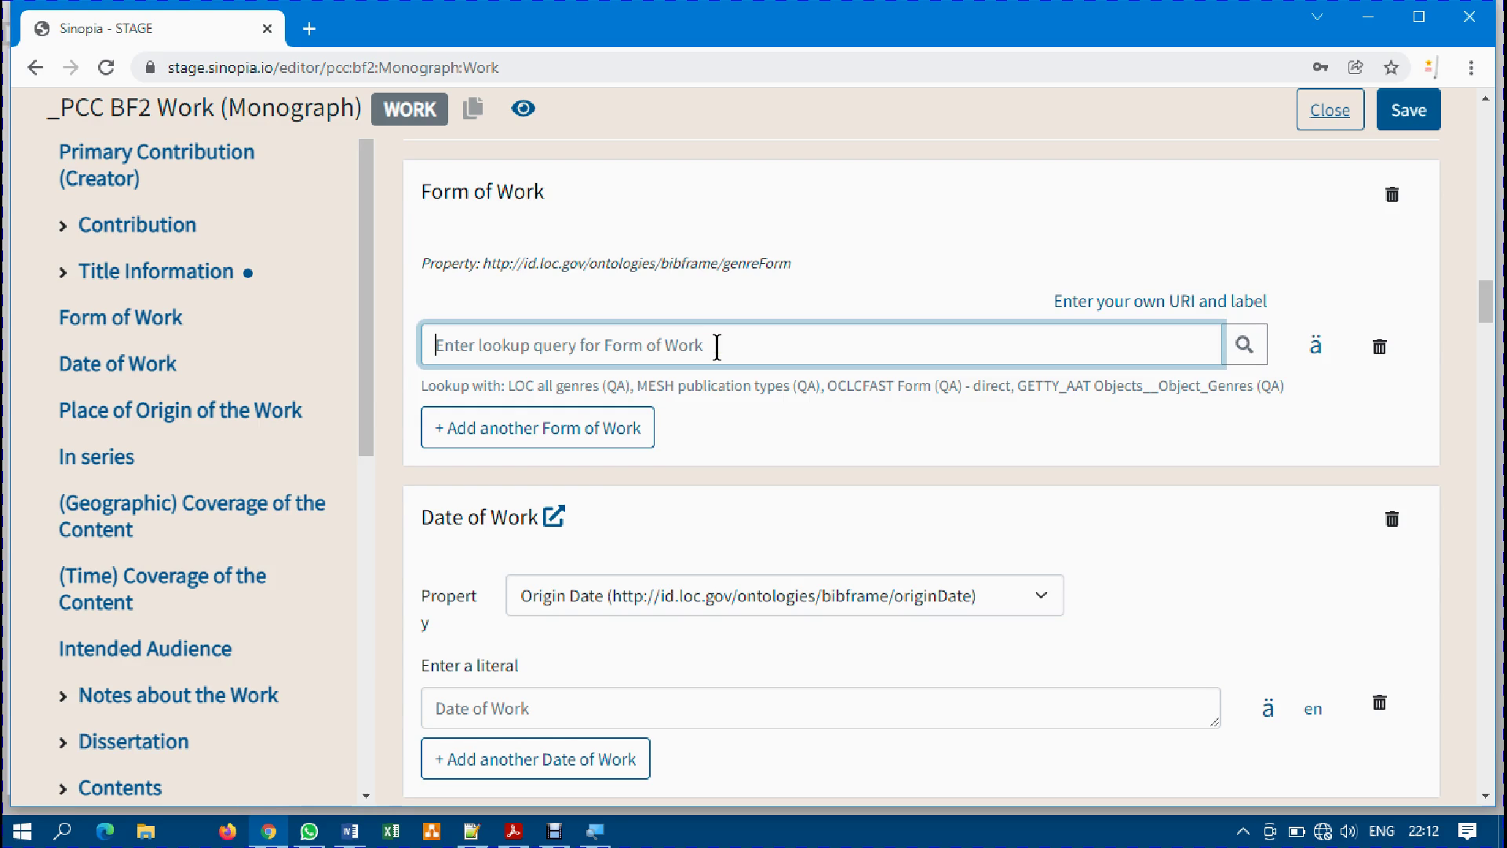
type("Digitisation")
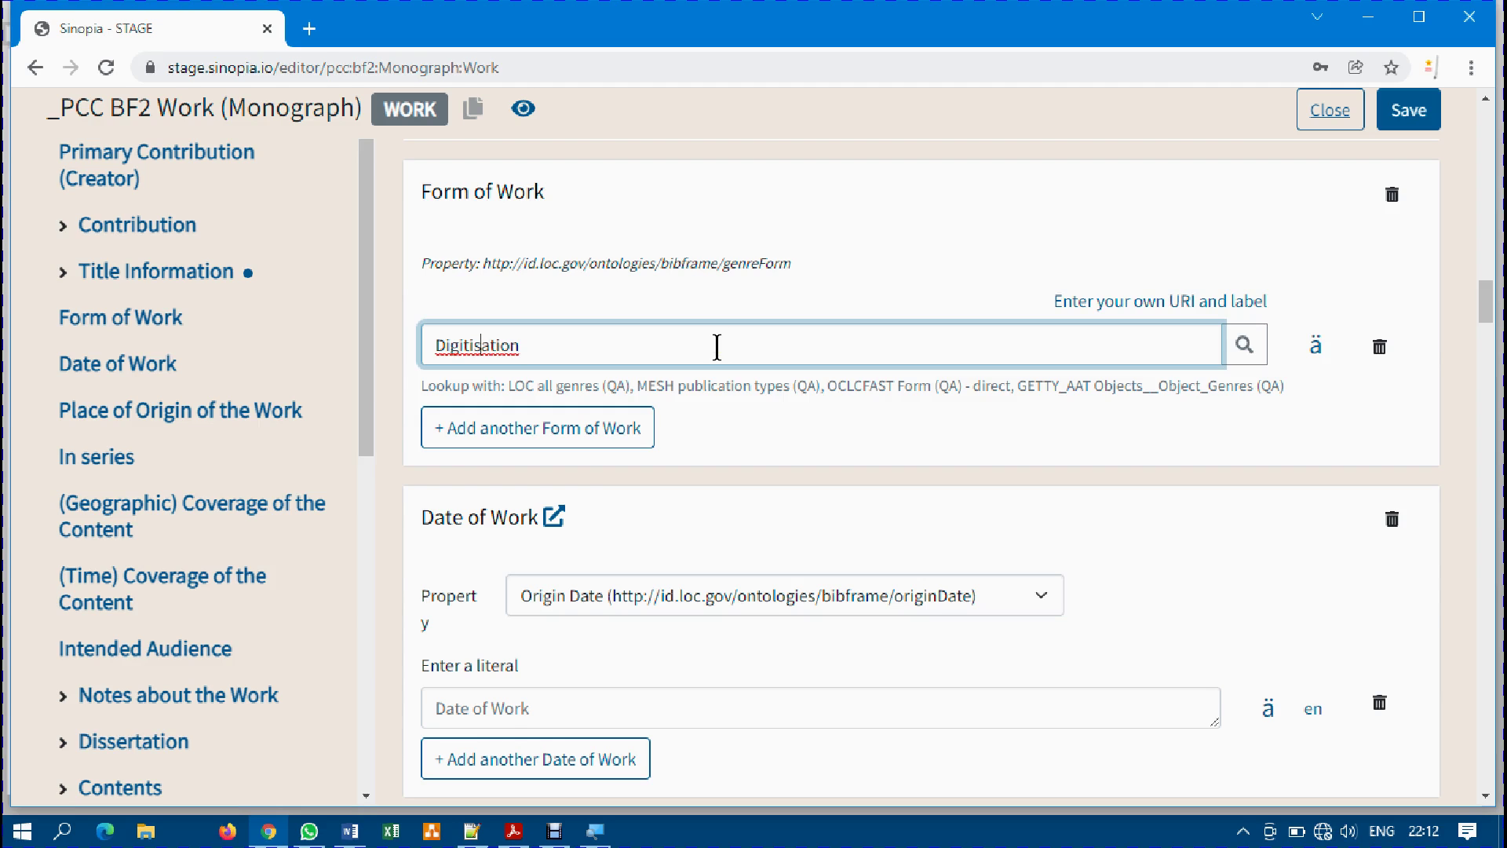
key("BackSpace")
scroll(777, 490, "down", 3)
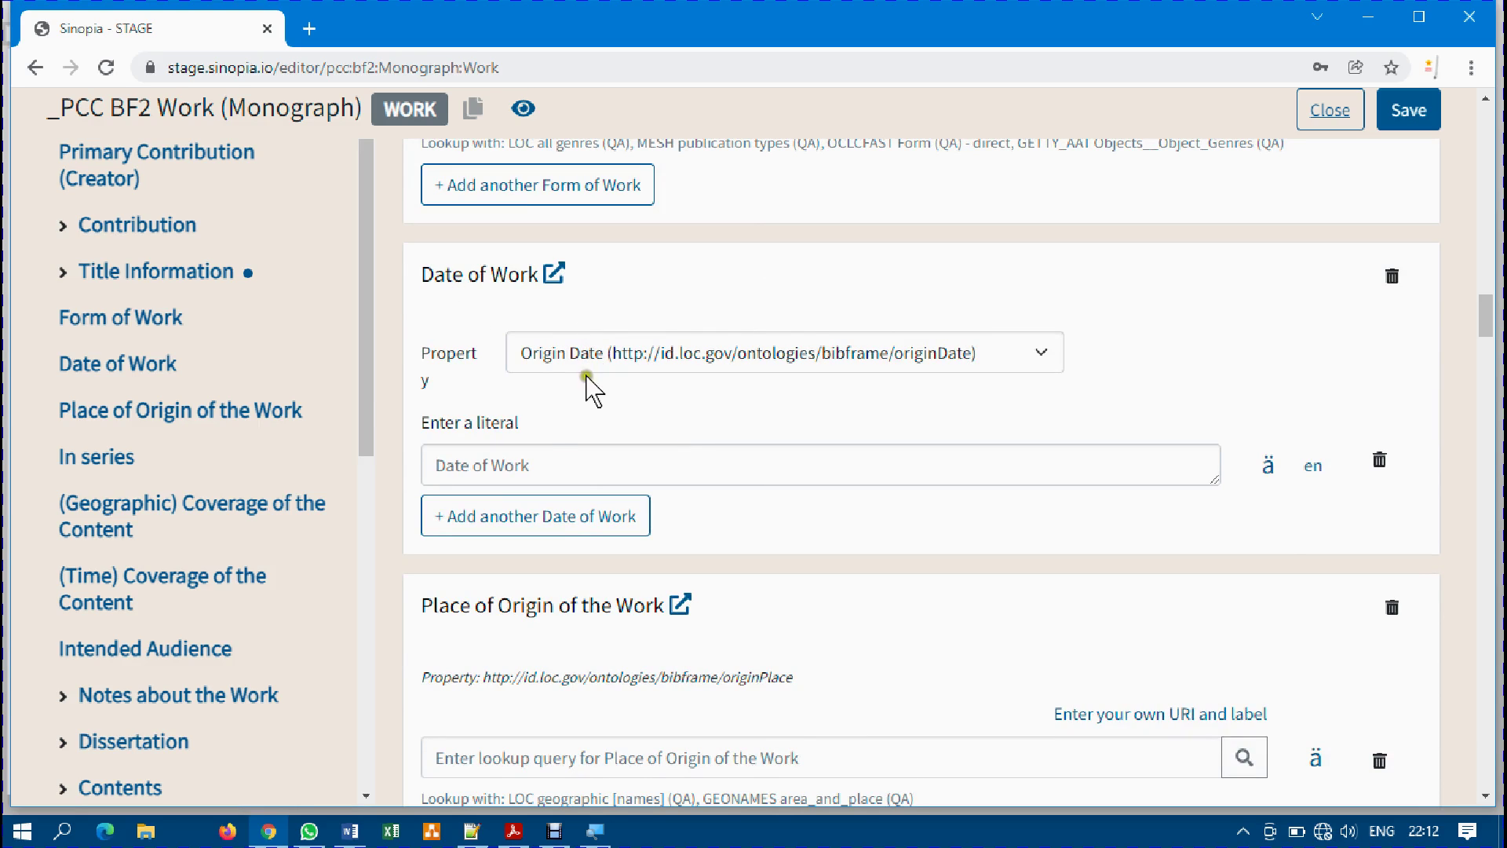
Start a Date of Work entry beginning with '20'.
left_click(552, 453)
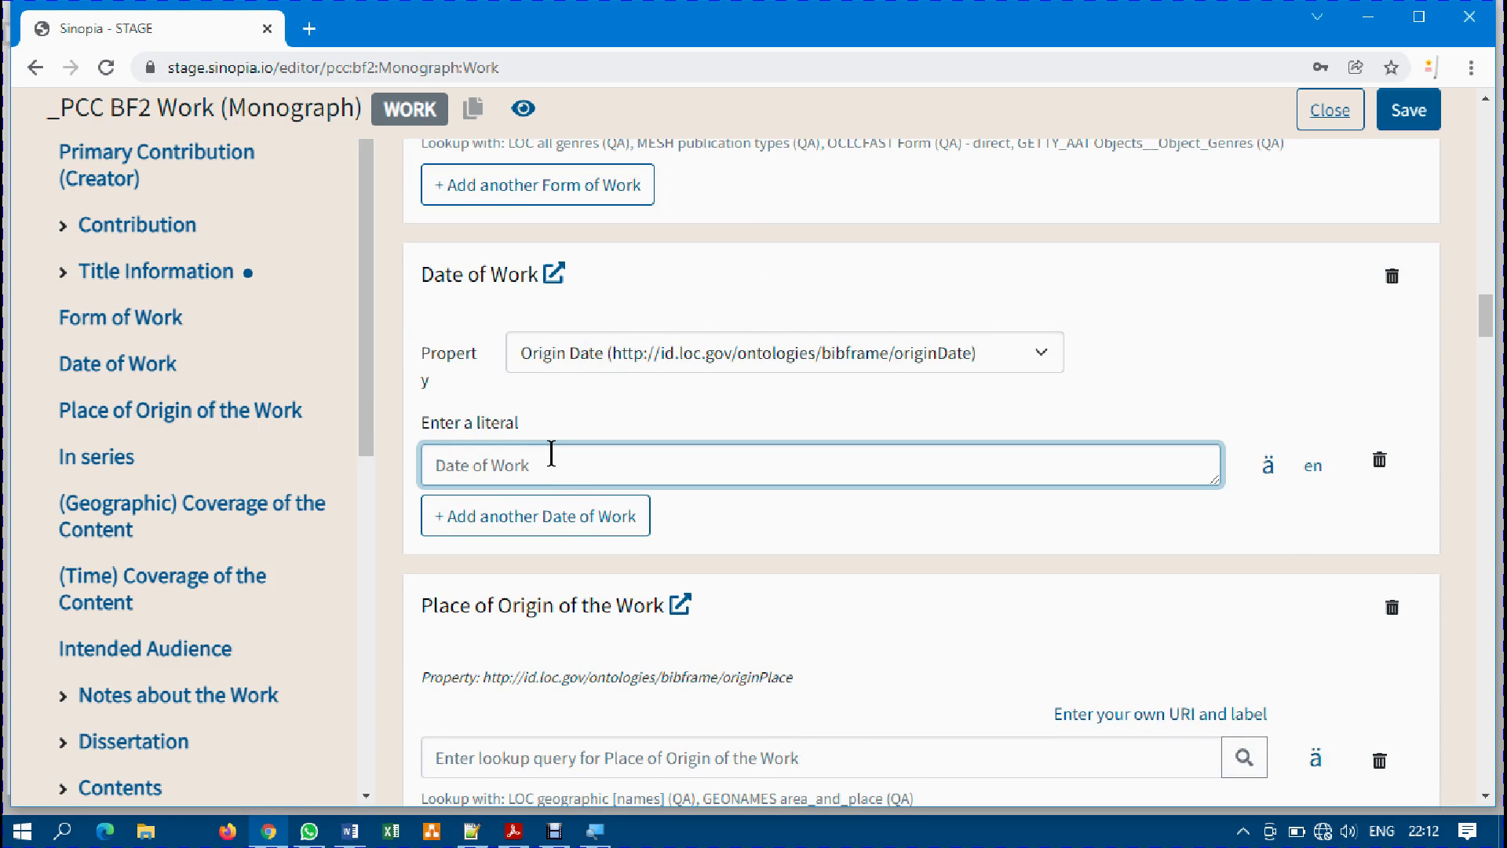
type("2021")
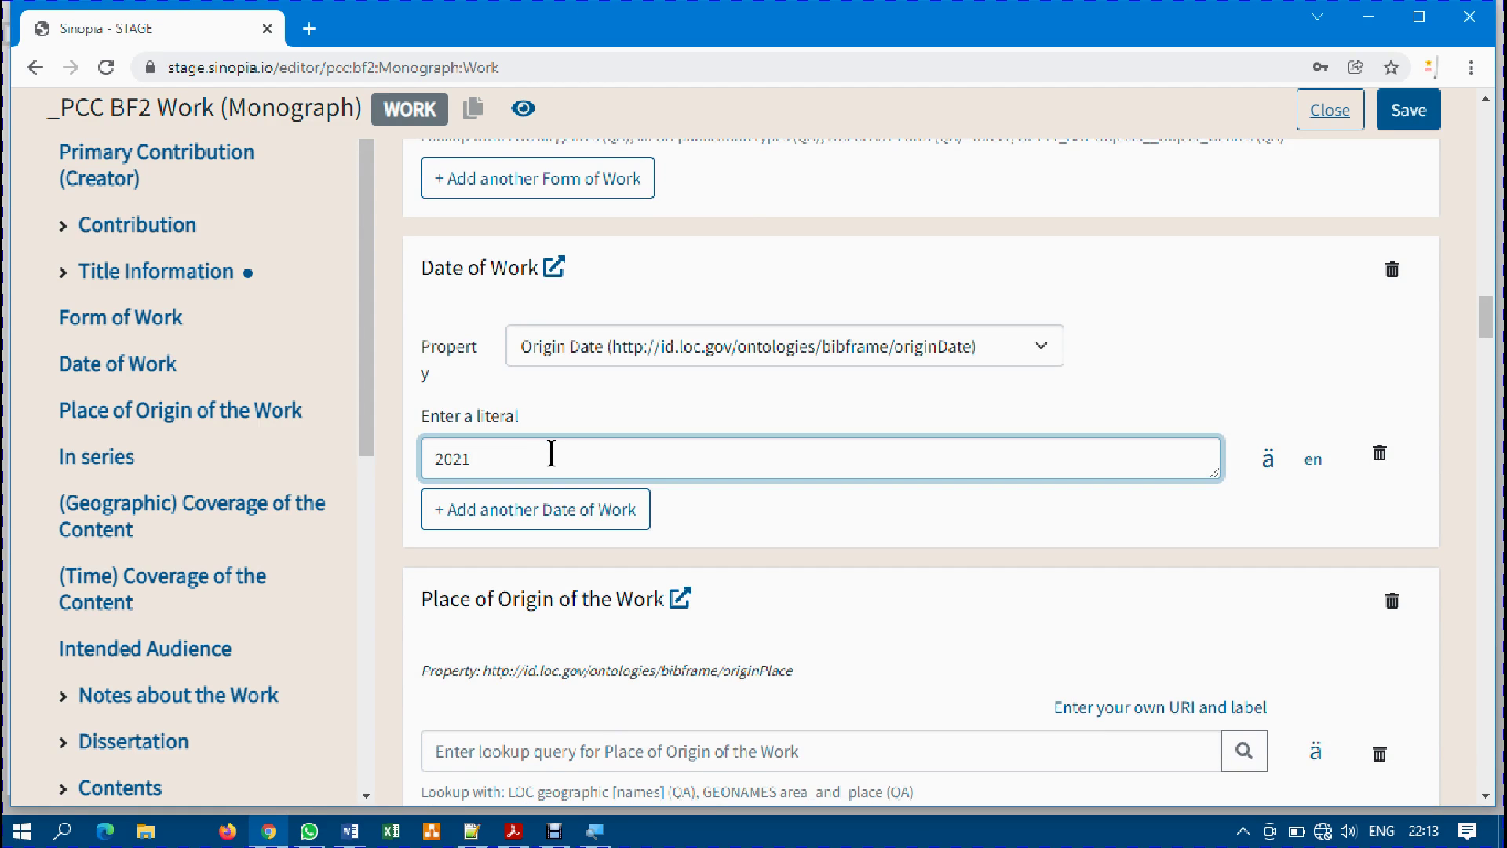
scroll(552, 453, "down", 3)
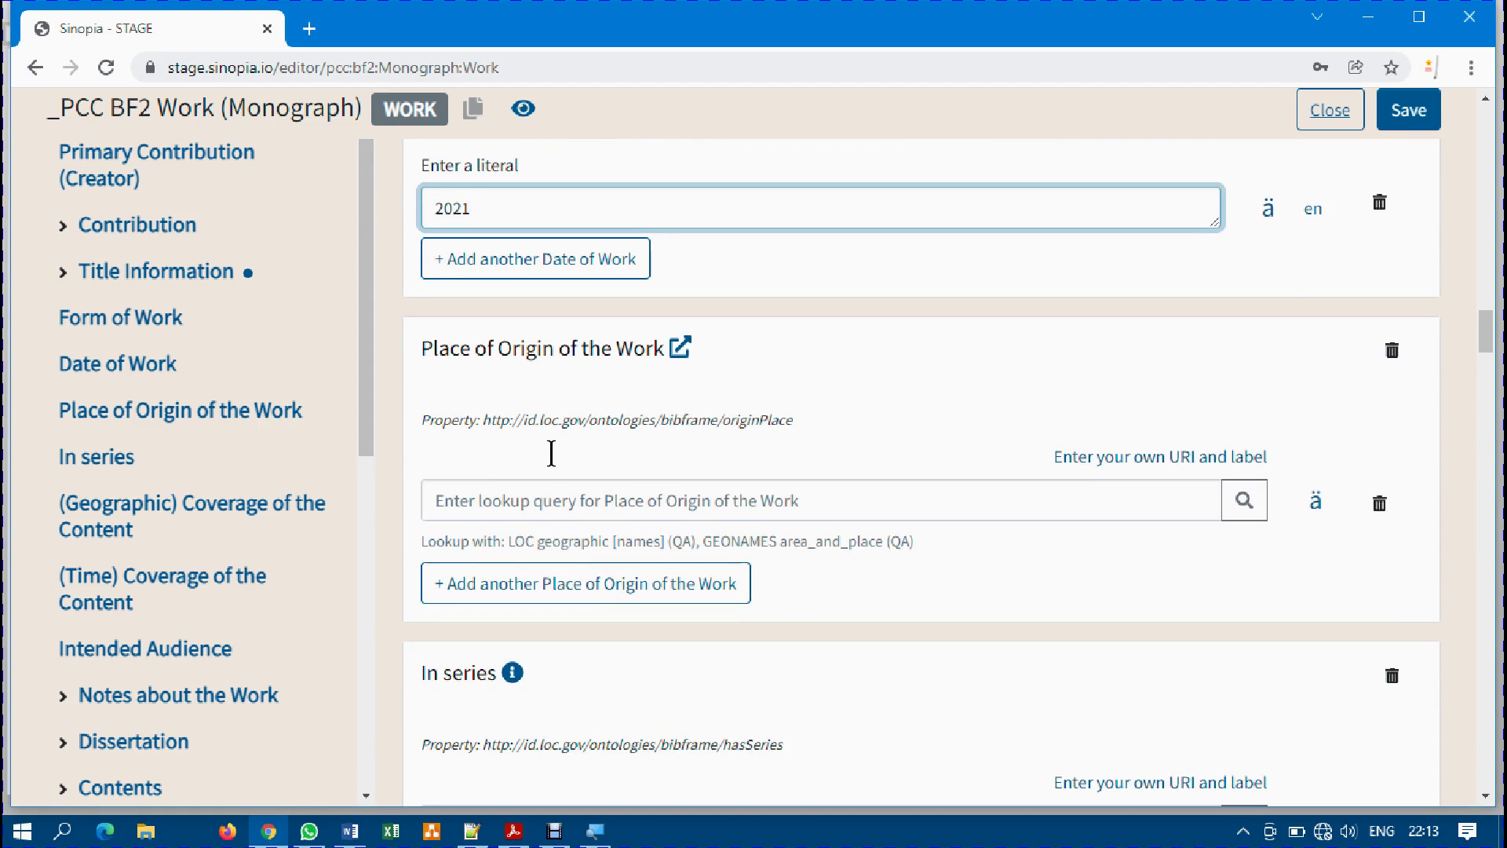
scroll(552, 453, "down", 1)
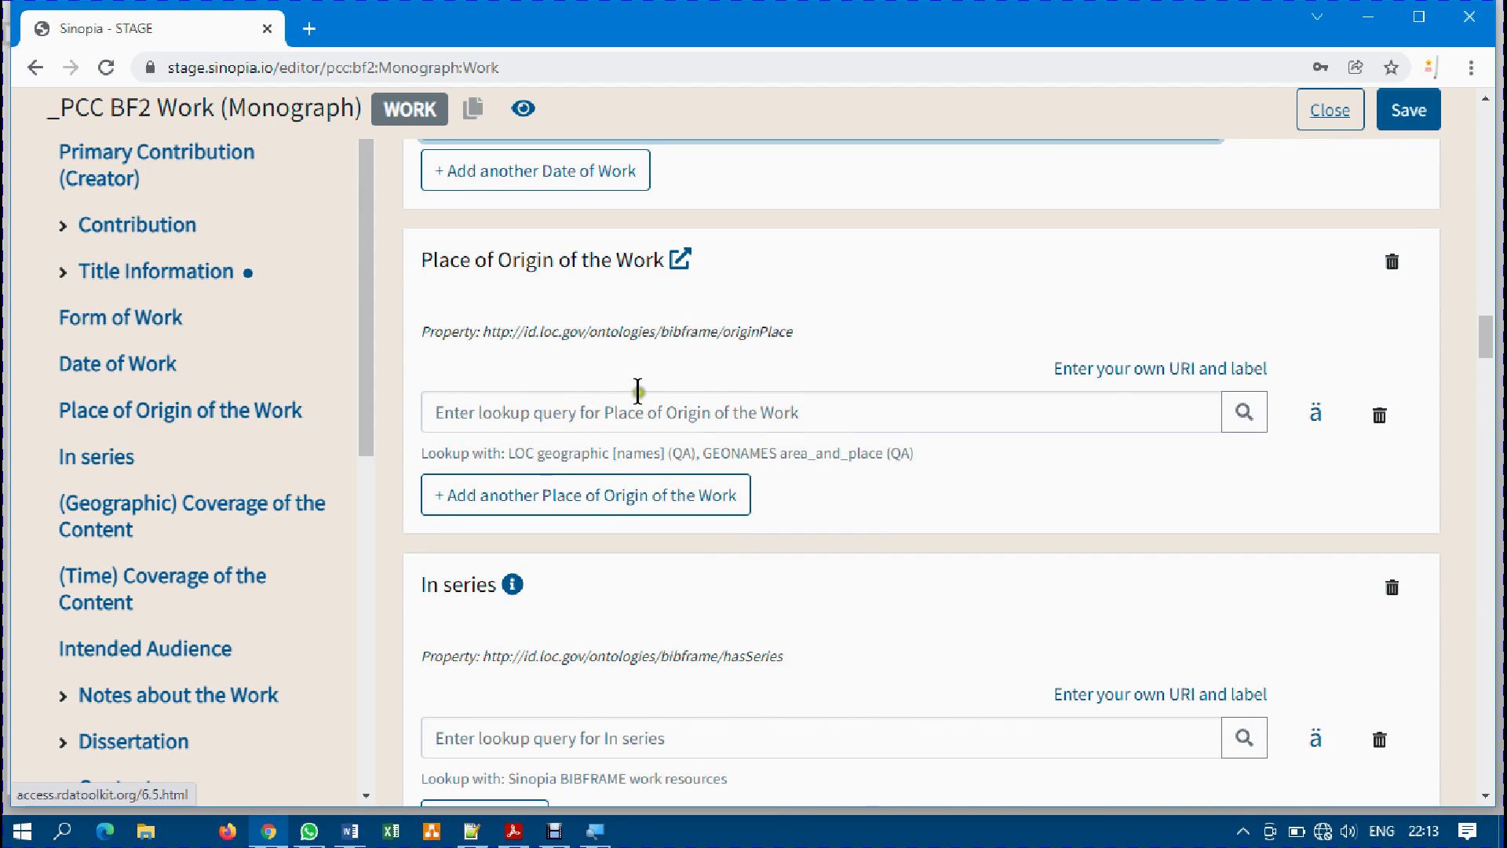
Query 'Kano' in the Place of Origin of the Work lookup, then select the In series lookup.
left_click(589, 416)
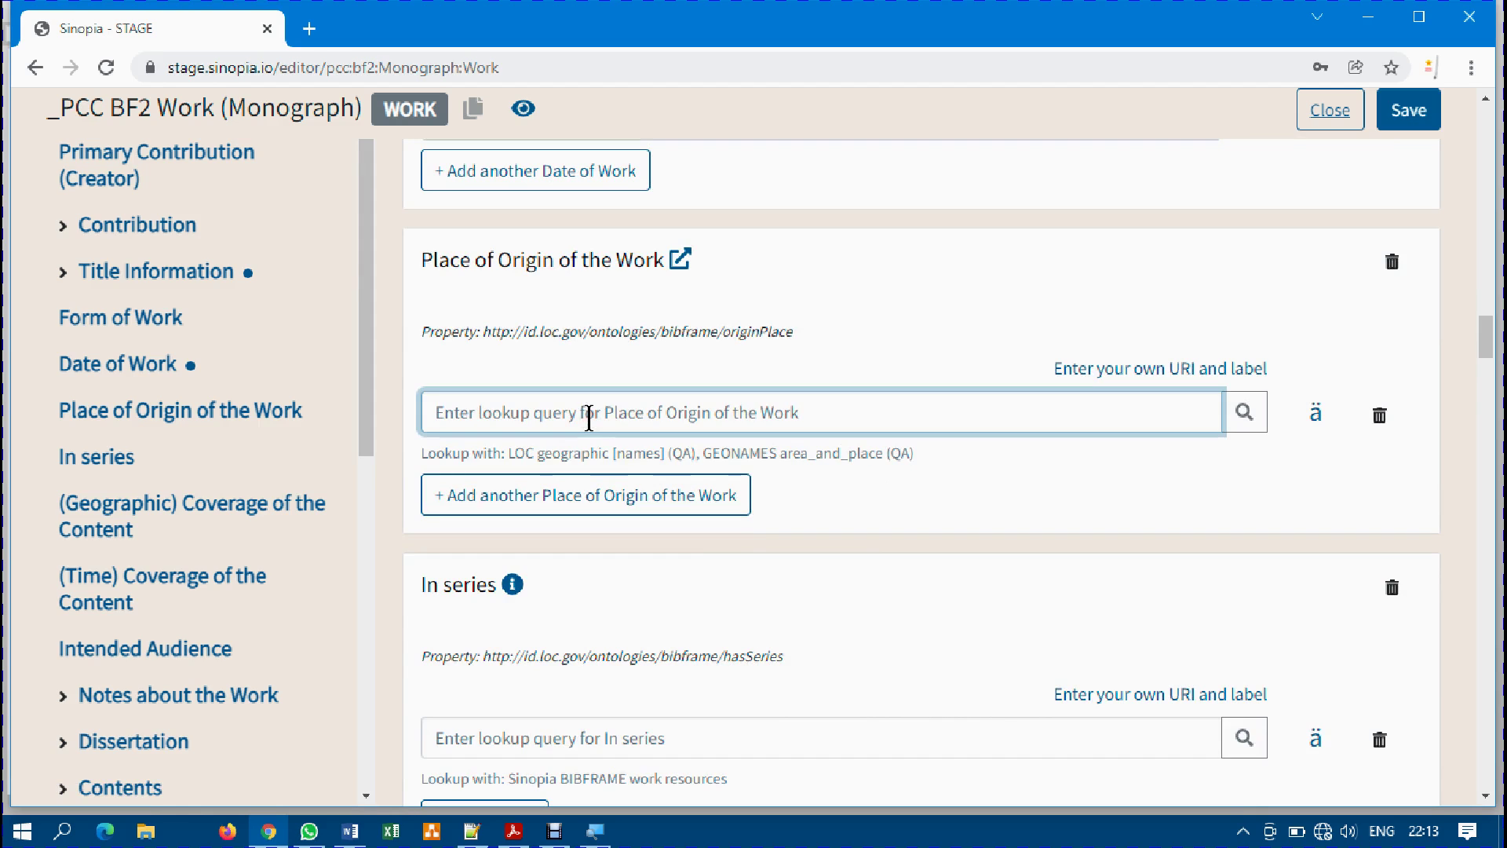
type("Ko")
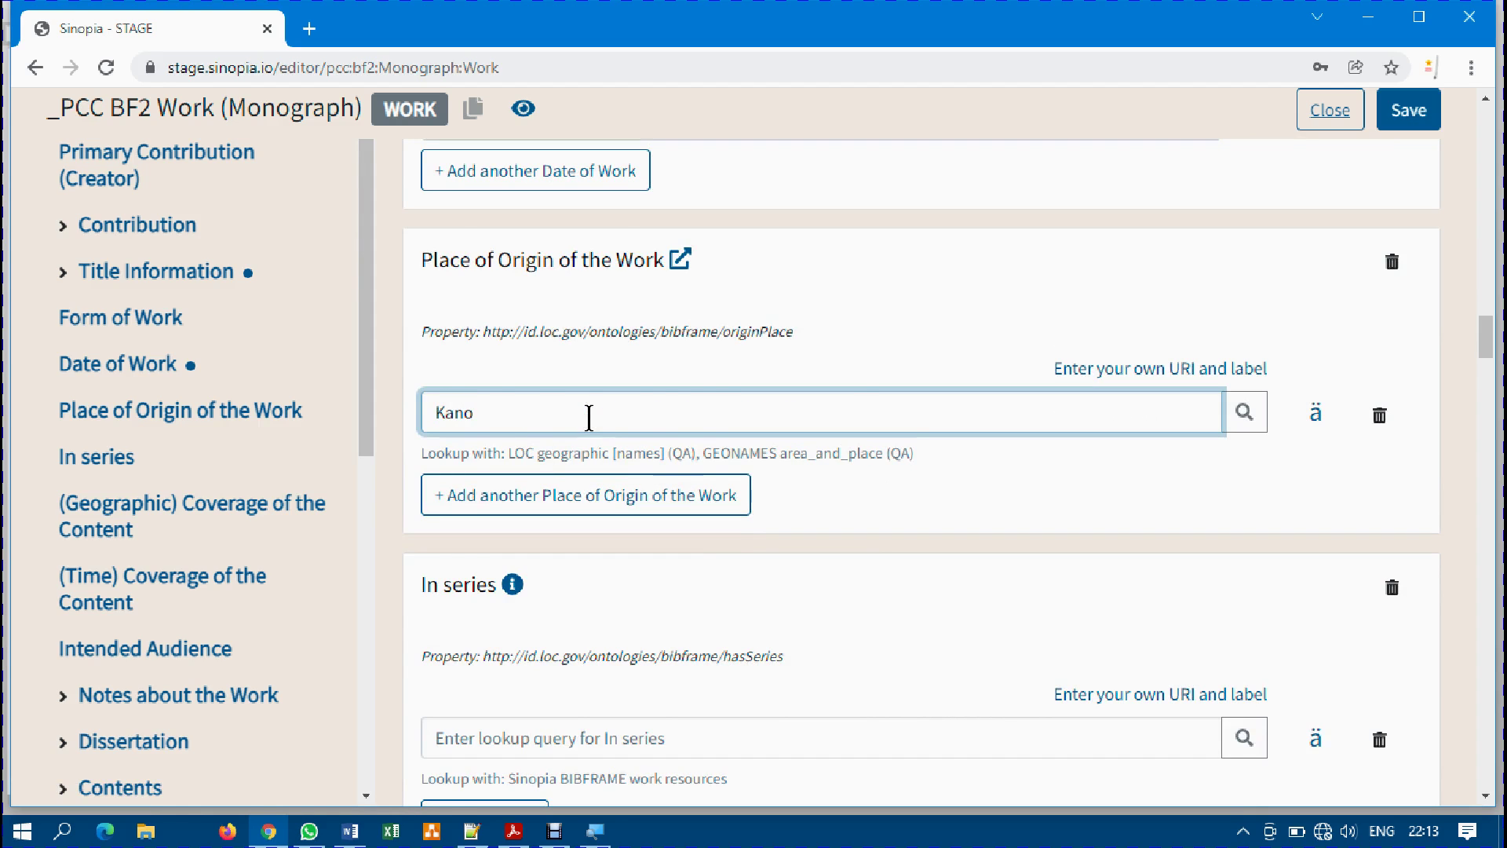
scroll(589, 416, "down", 3)
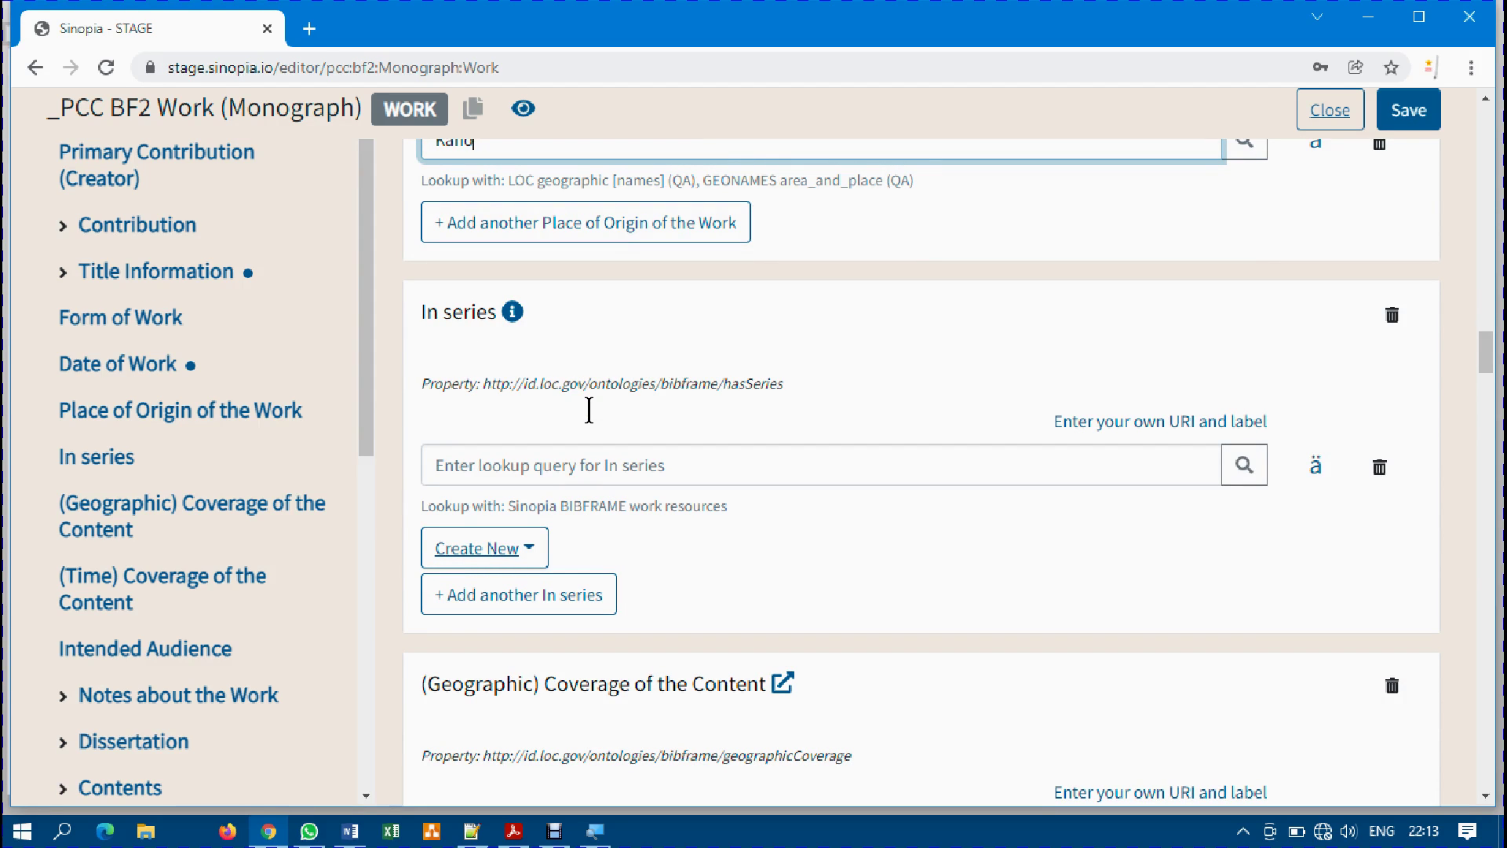
scroll(589, 410, "down", 1)
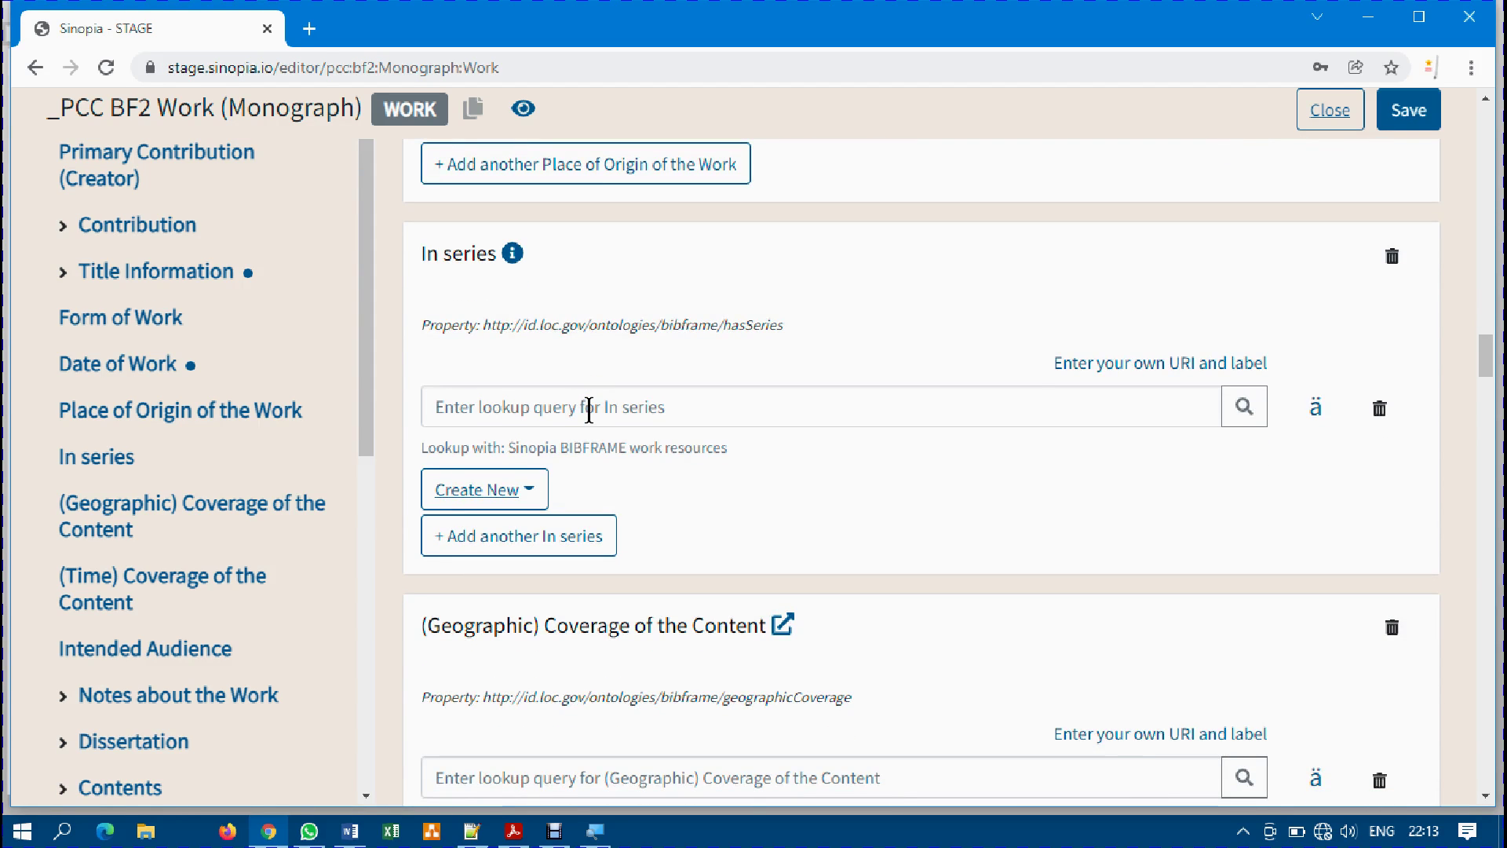
left_click(674, 407)
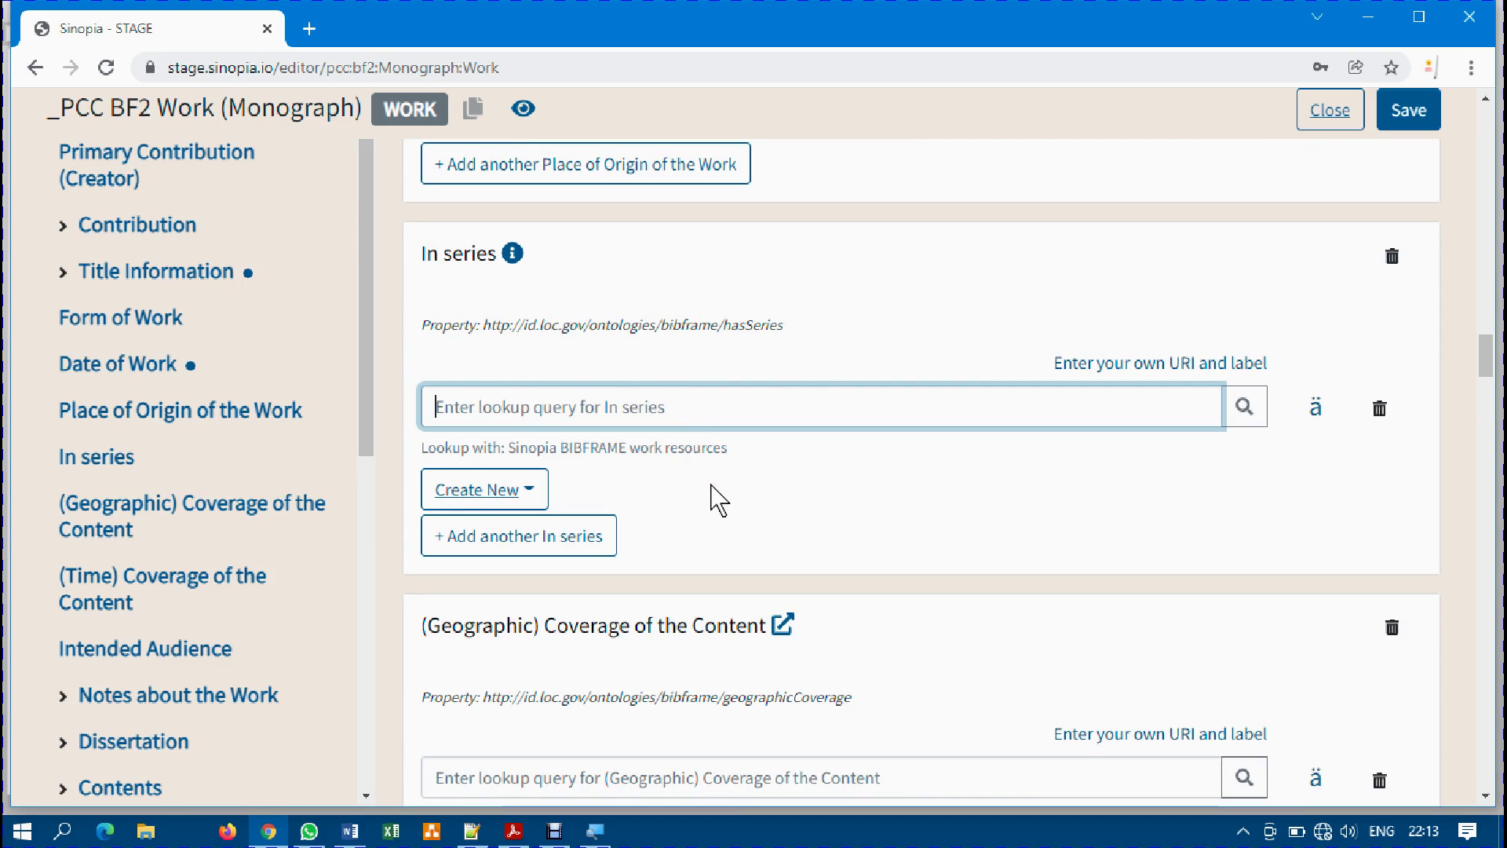
scroll(718, 500, "down", 1)
scroll(717, 499, "down", 2)
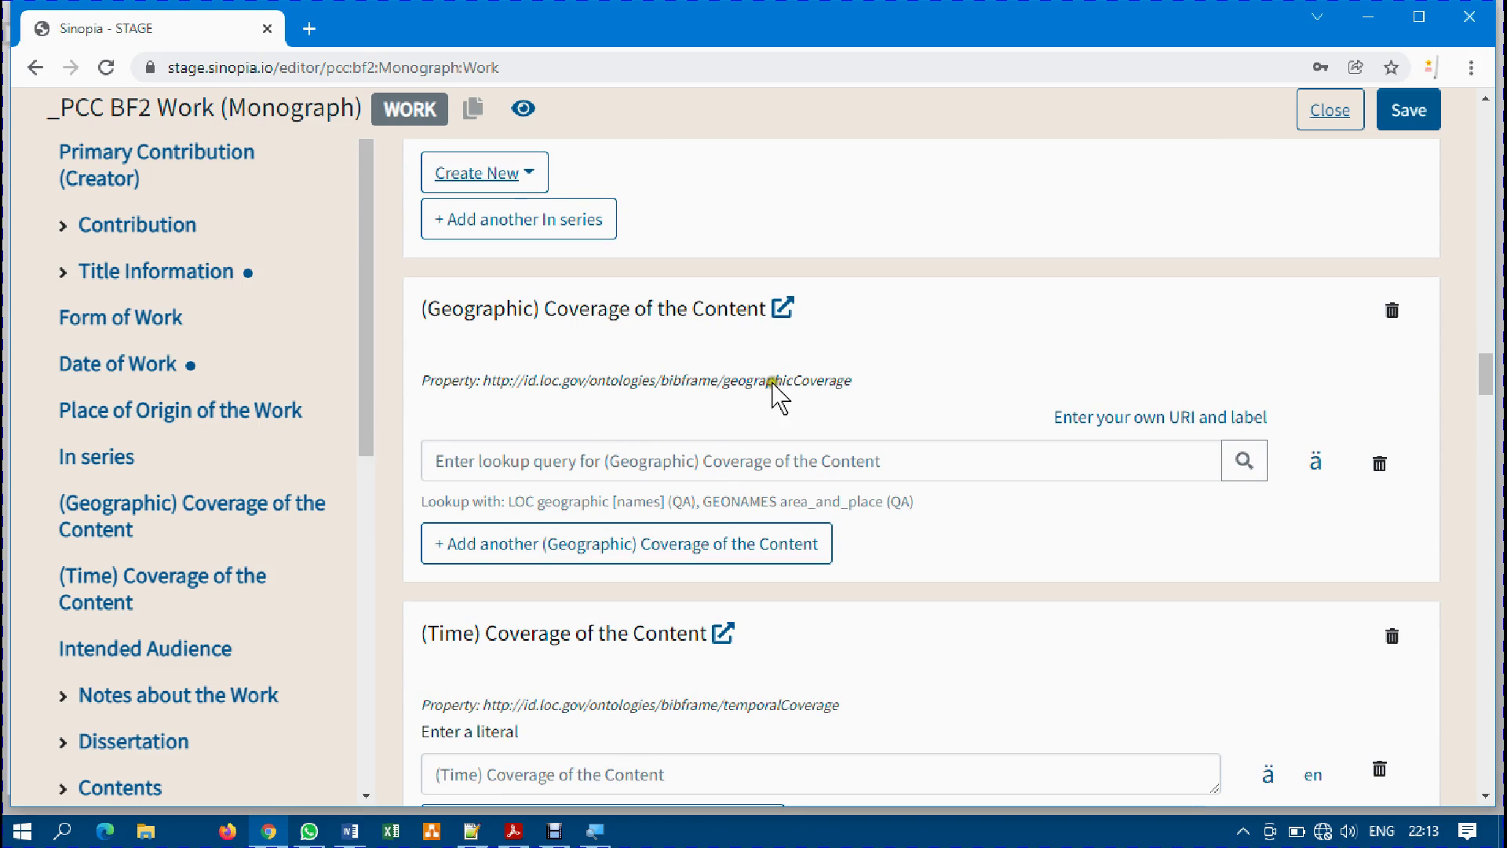
Query 'Library and Information Science' for Geographic Coverage, then select the Time Coverage field.
left_click(672, 453)
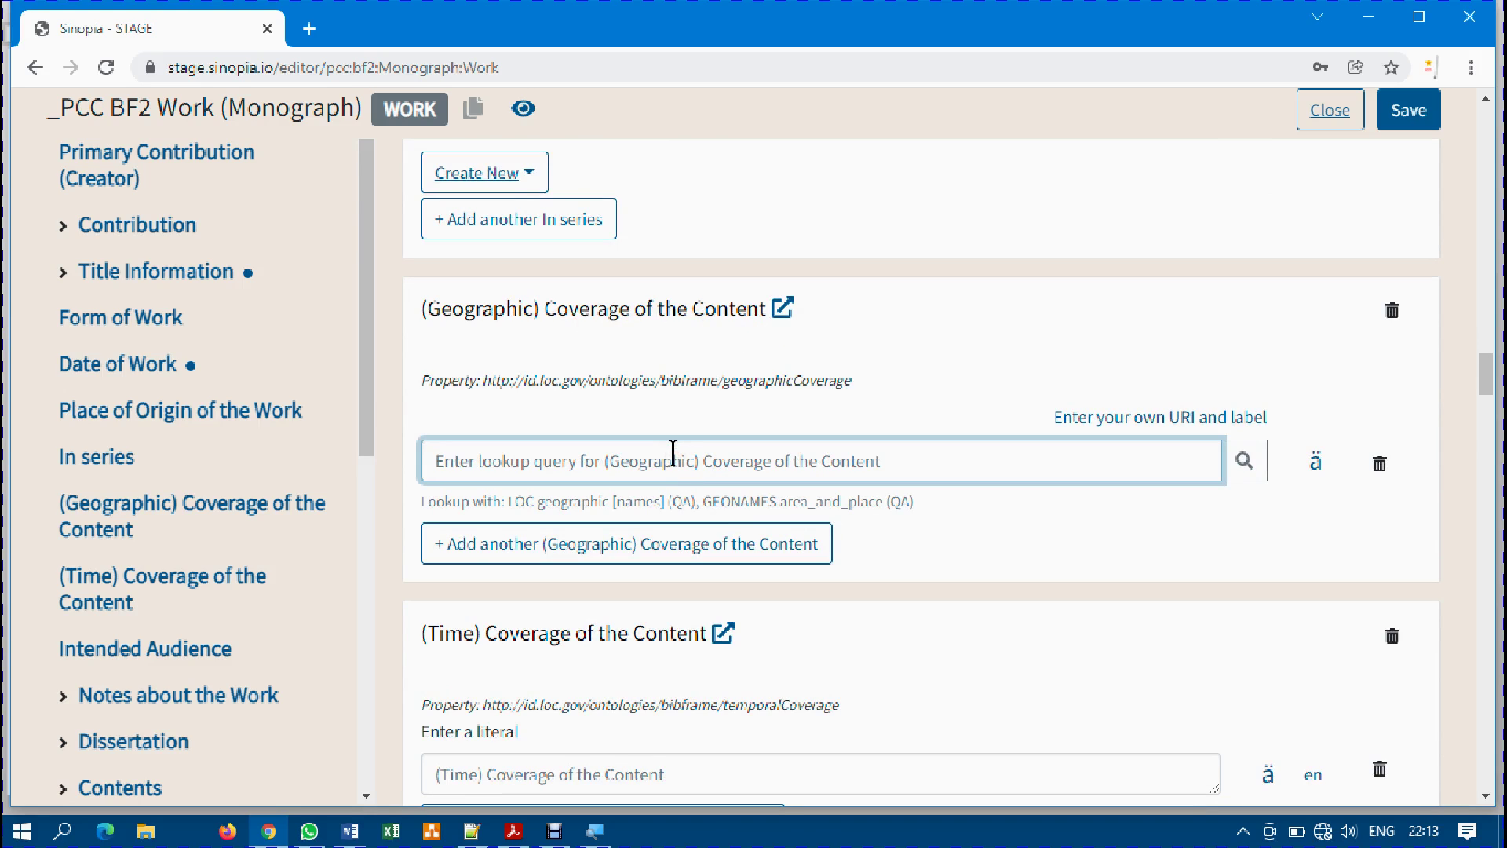
type("Librari")
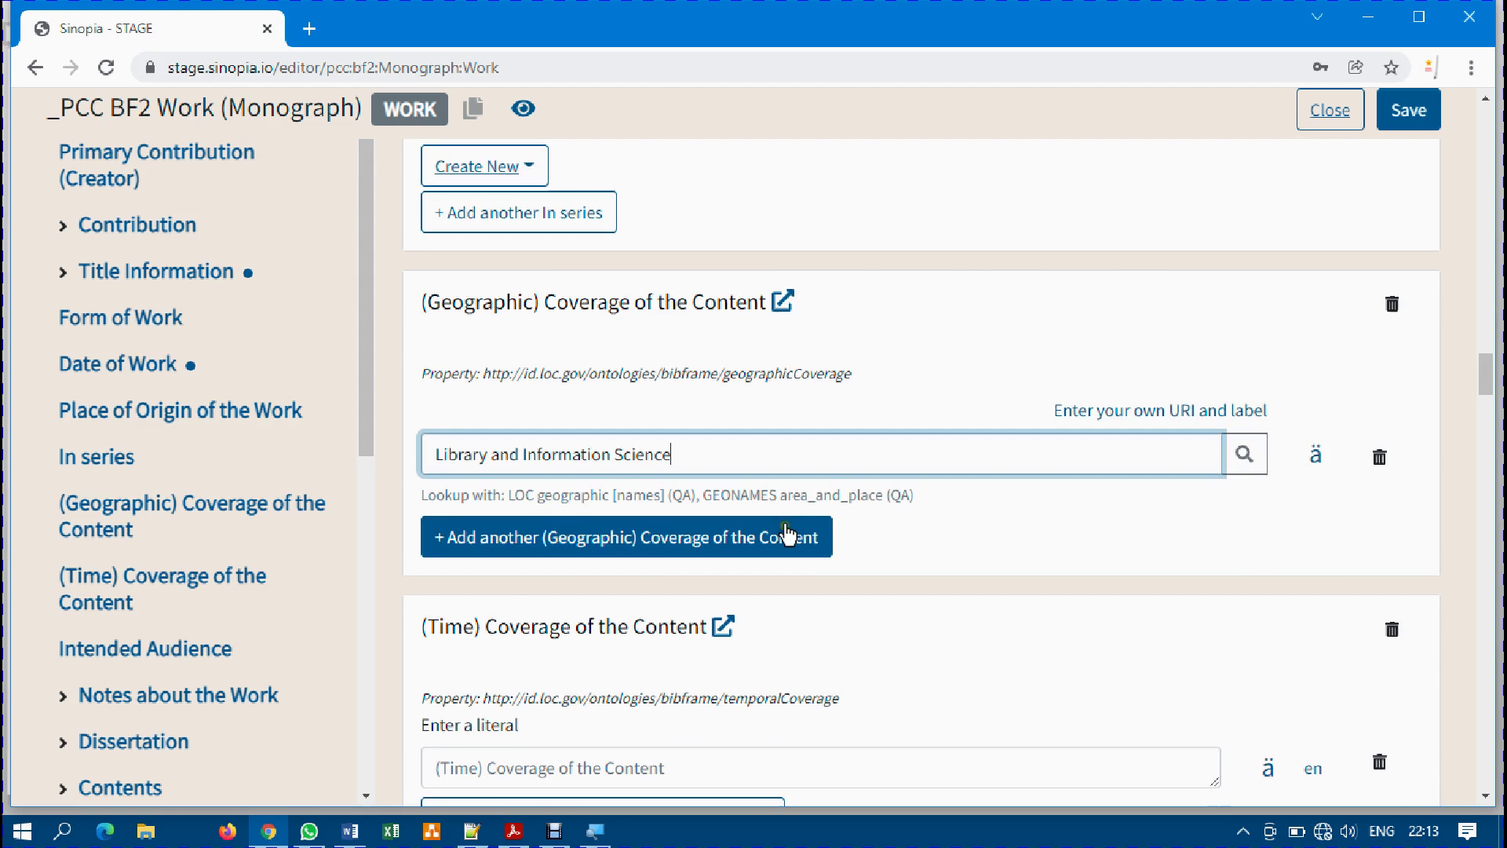
scroll(785, 531, "down", 7)
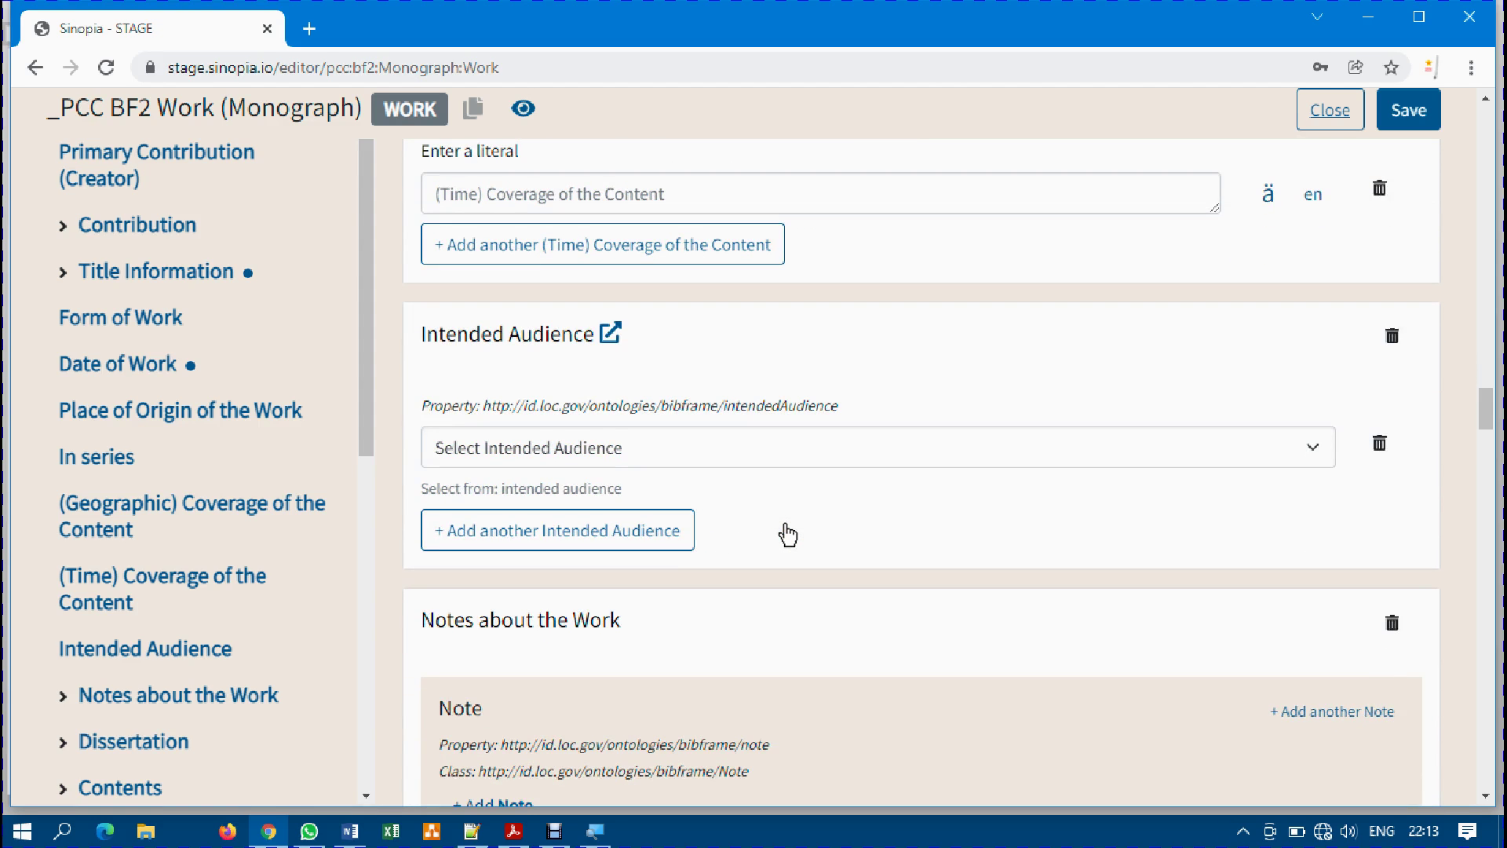
scroll(788, 535, "up", 2)
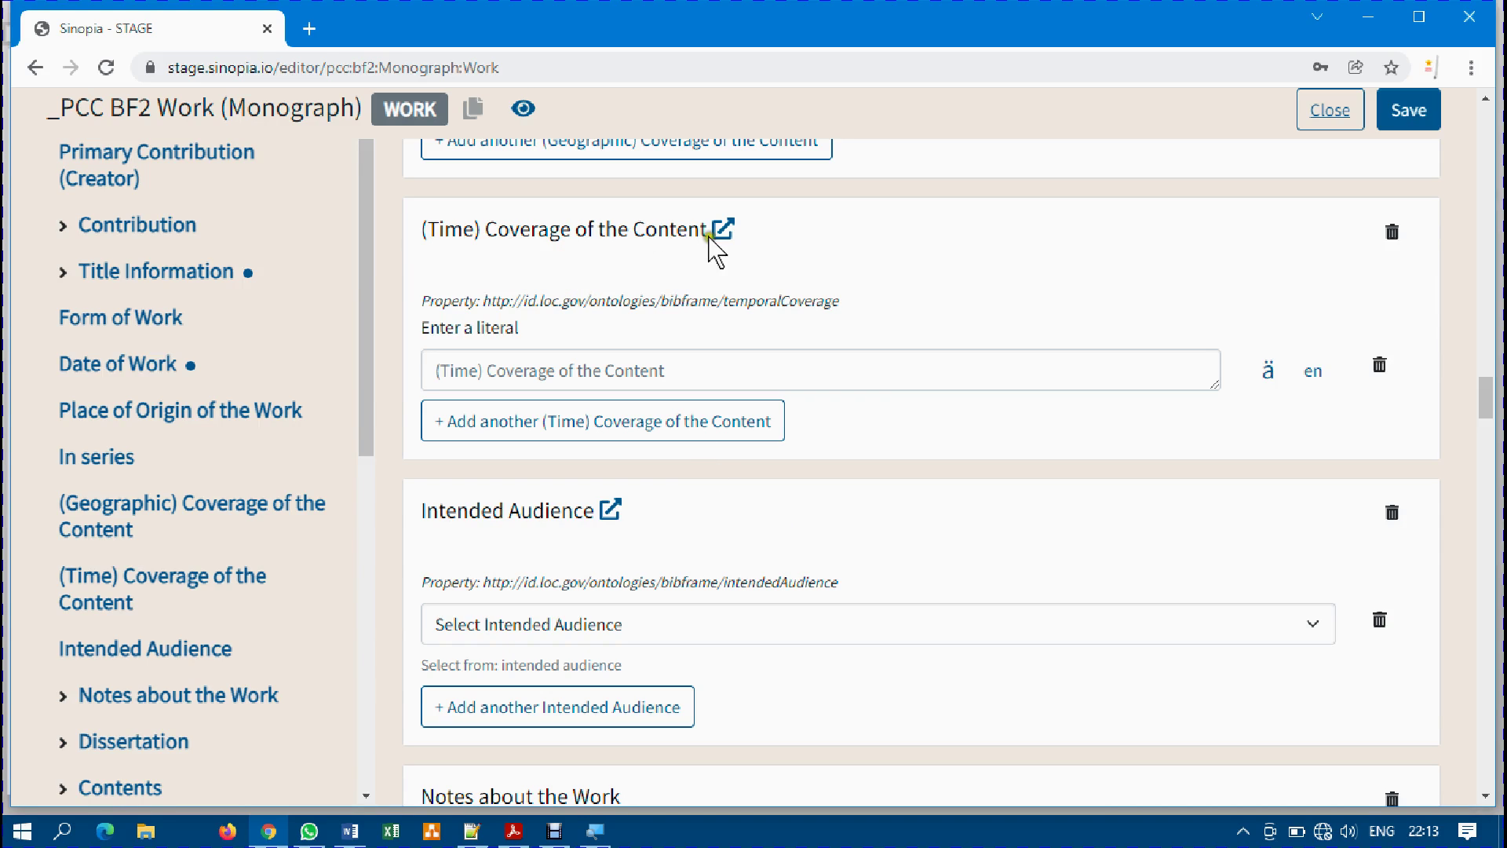
left_click_drag(799, 298, 664, 301)
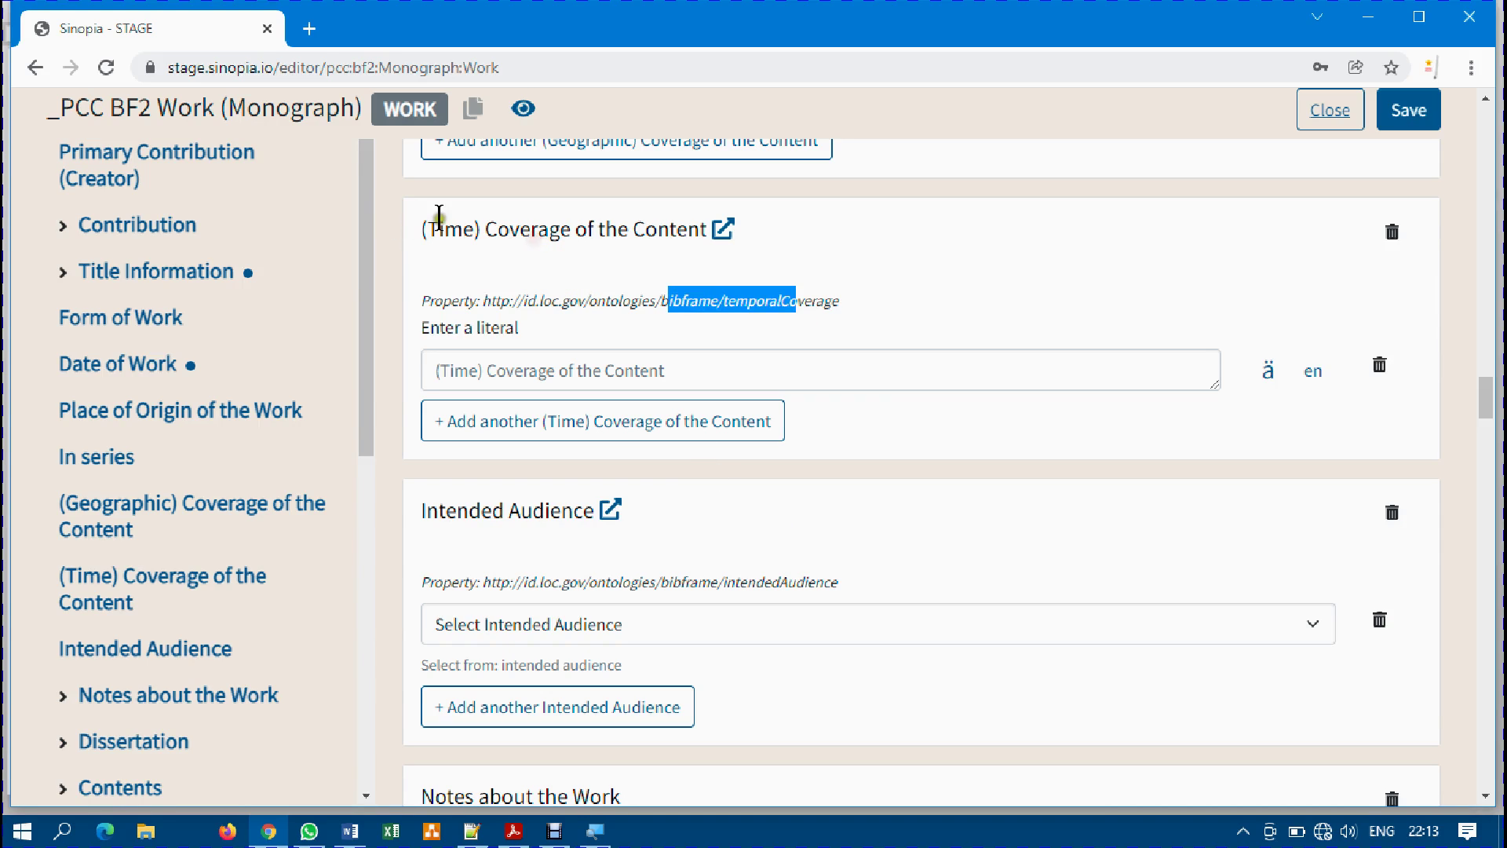
double_click(444, 228)
left_click(638, 369)
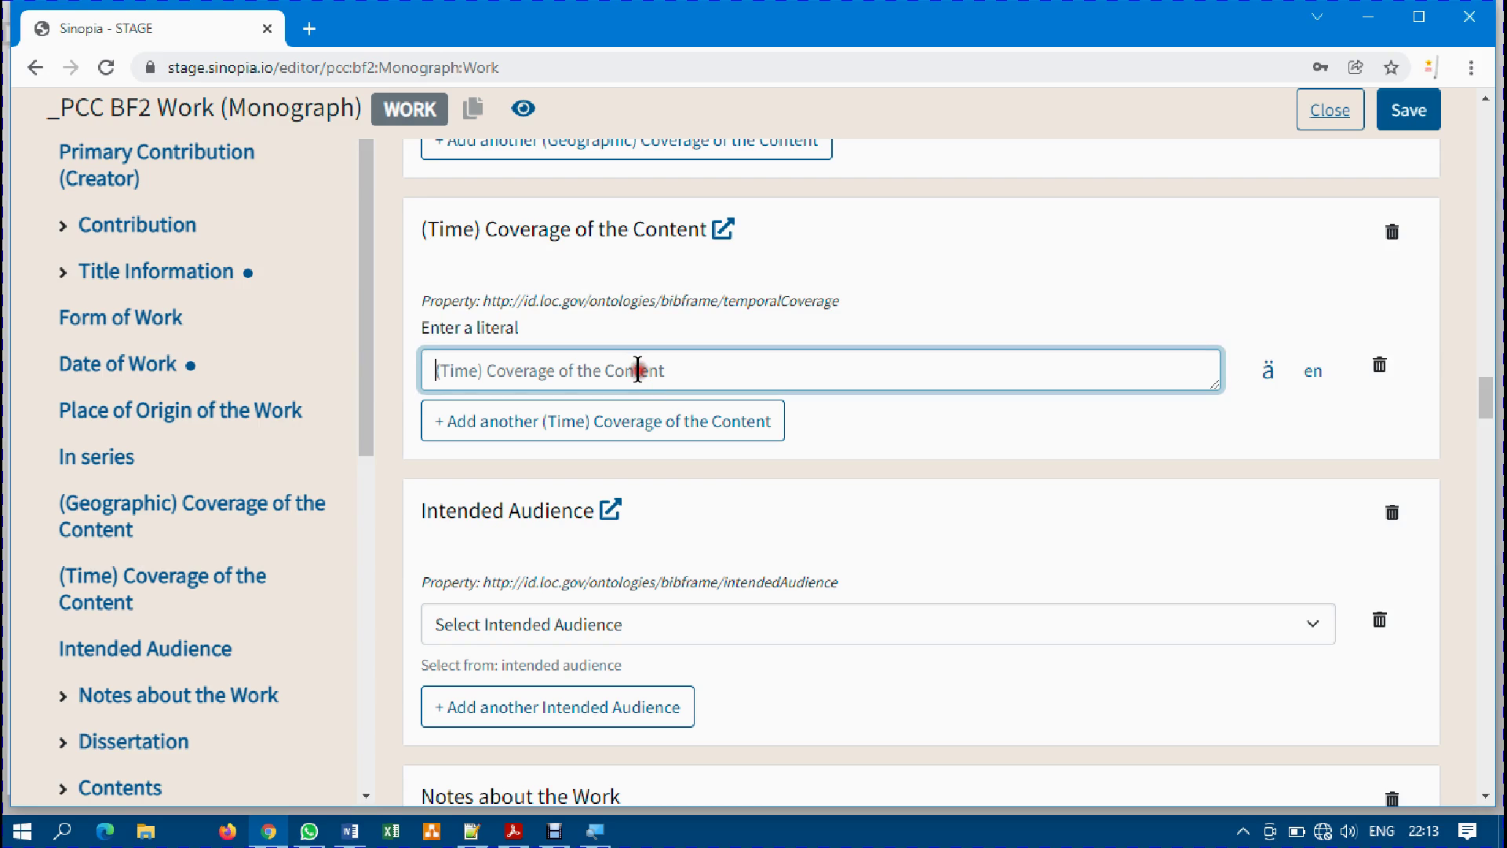
scroll(932, 516, "down", 2)
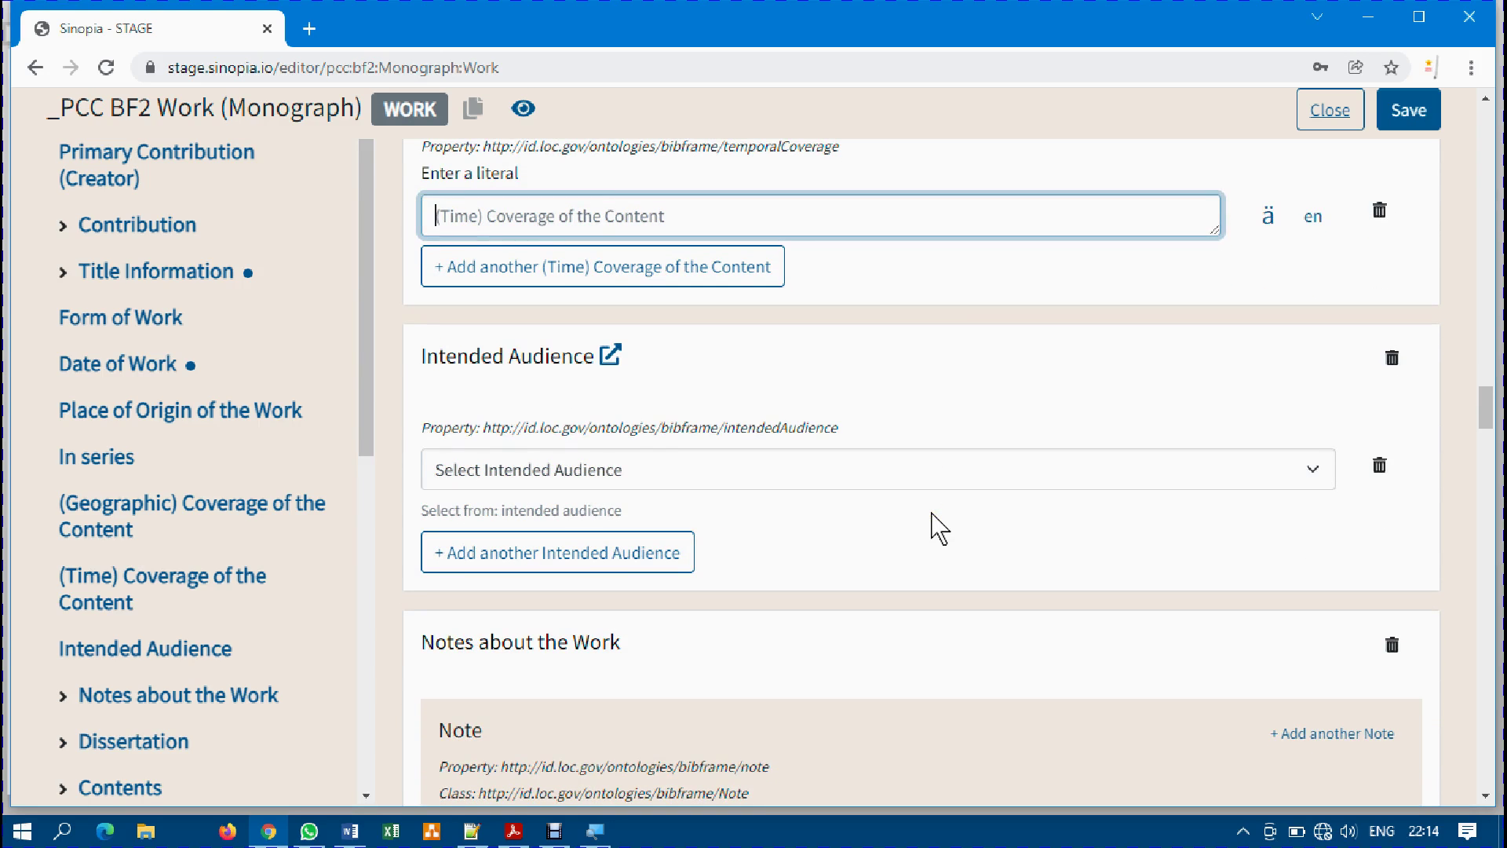
Choose General as Intended Audience and check its maudience/gen URI and General label.
left_click(645, 470)
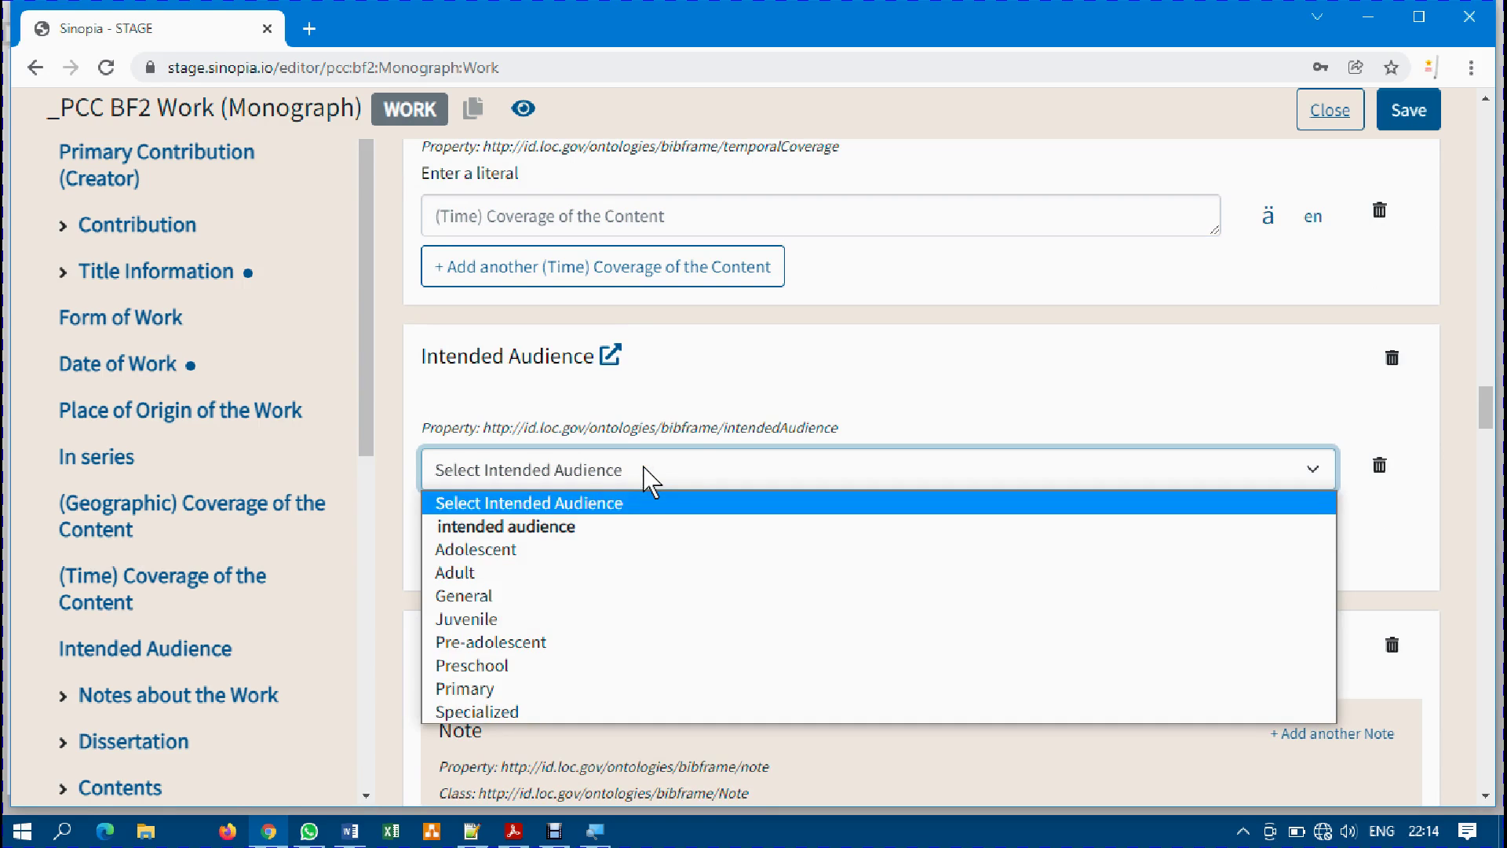
left_click(645, 470)
scroll(759, 409, "down", 3)
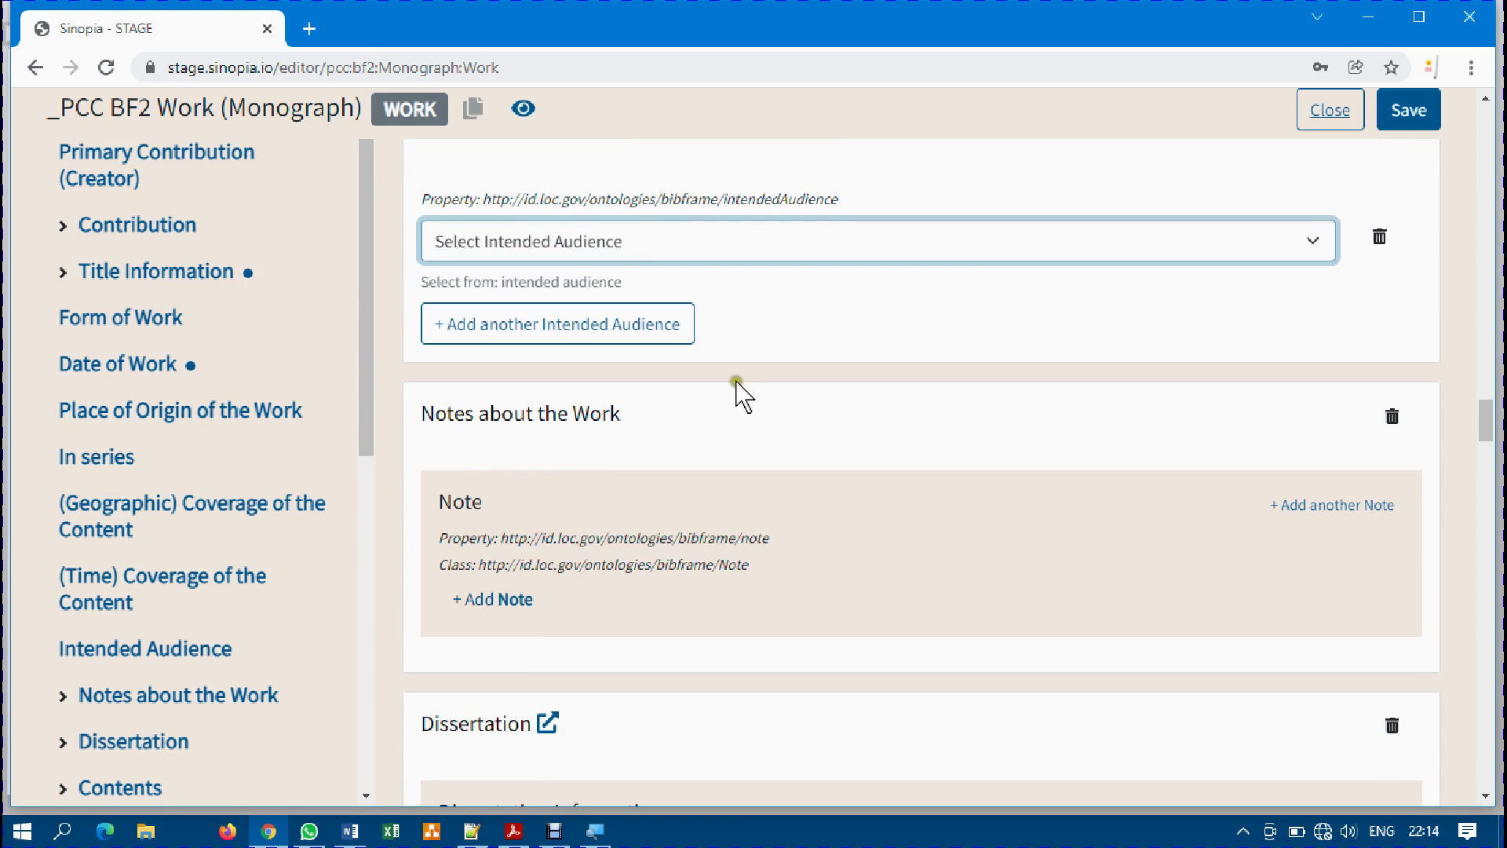
left_click(638, 238)
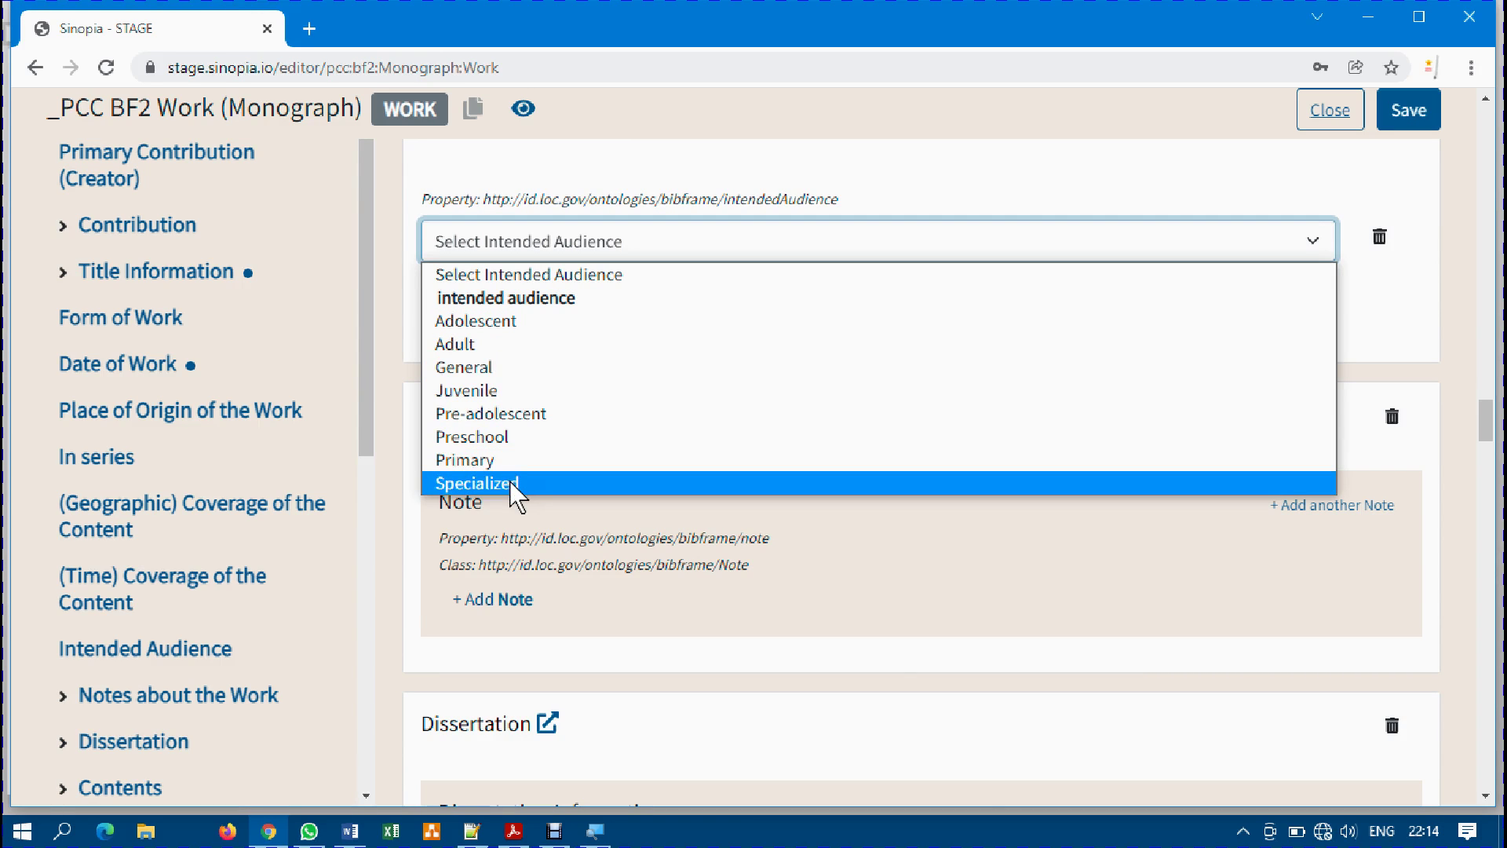
left_click(492, 369)
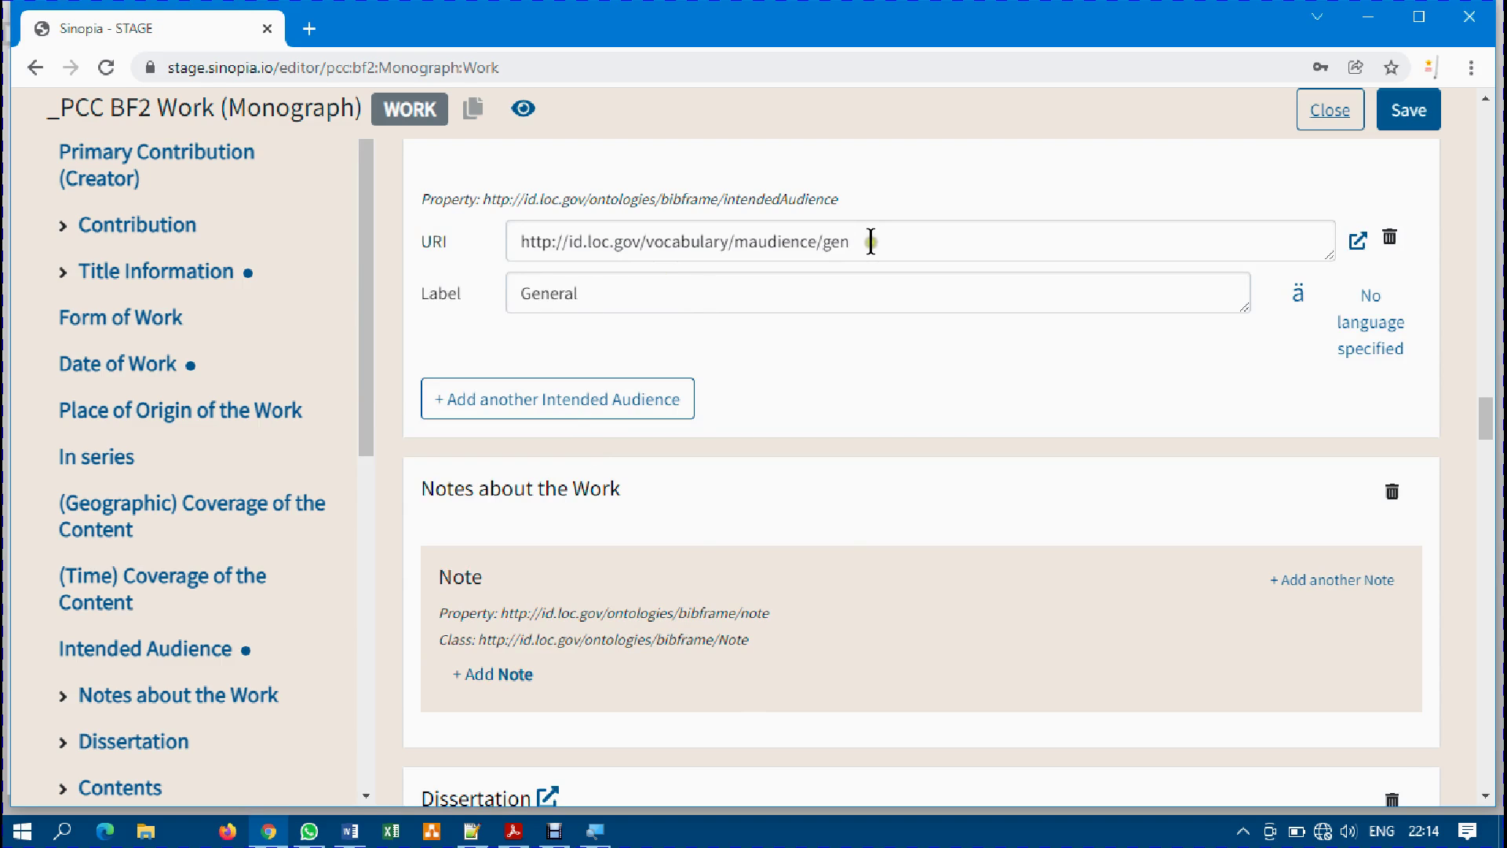
left_click_drag(528, 242, 926, 248)
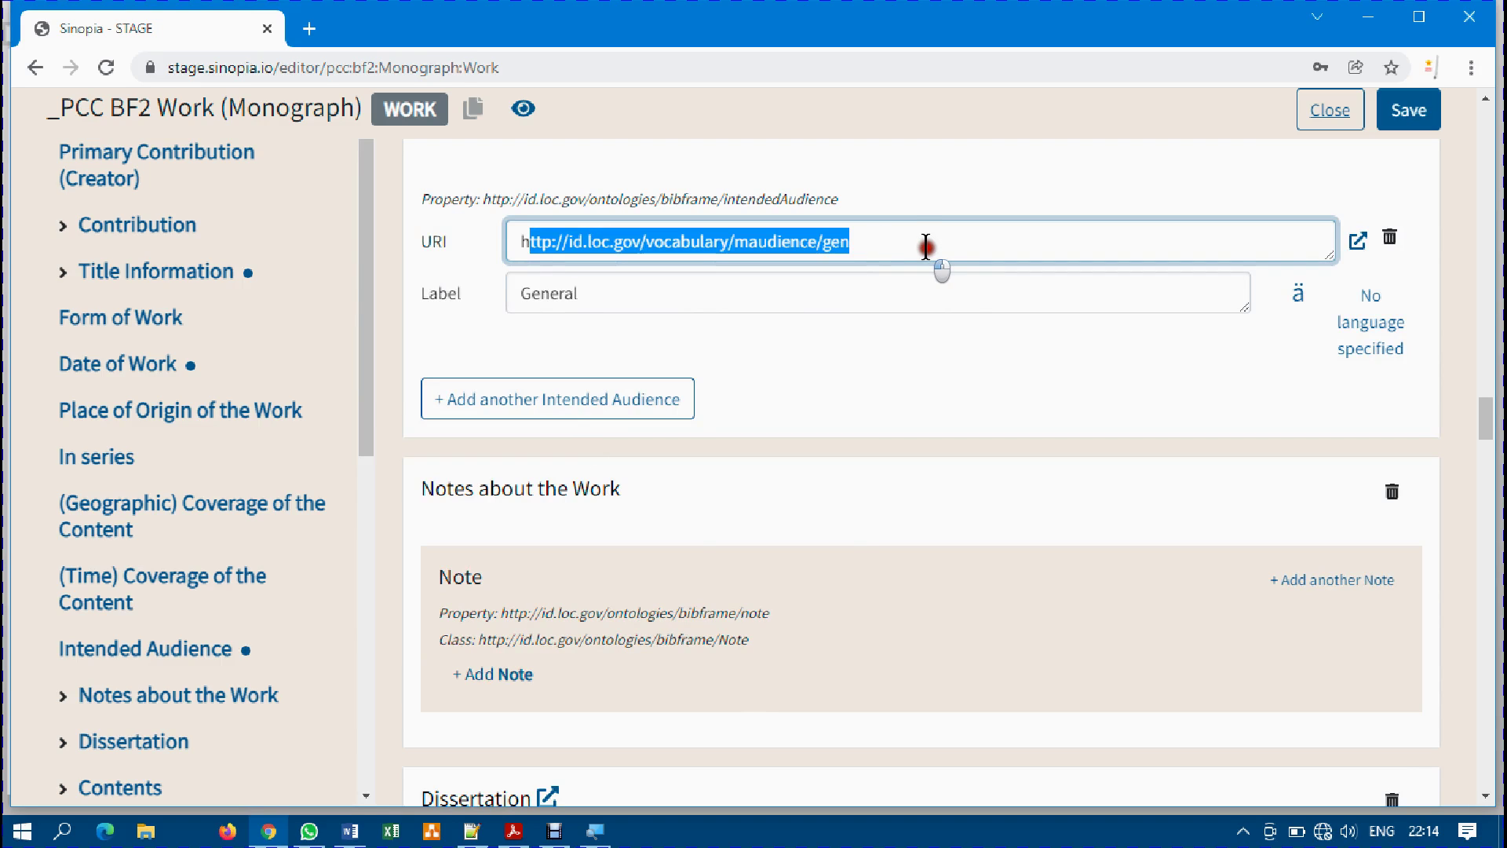
left_click(815, 295)
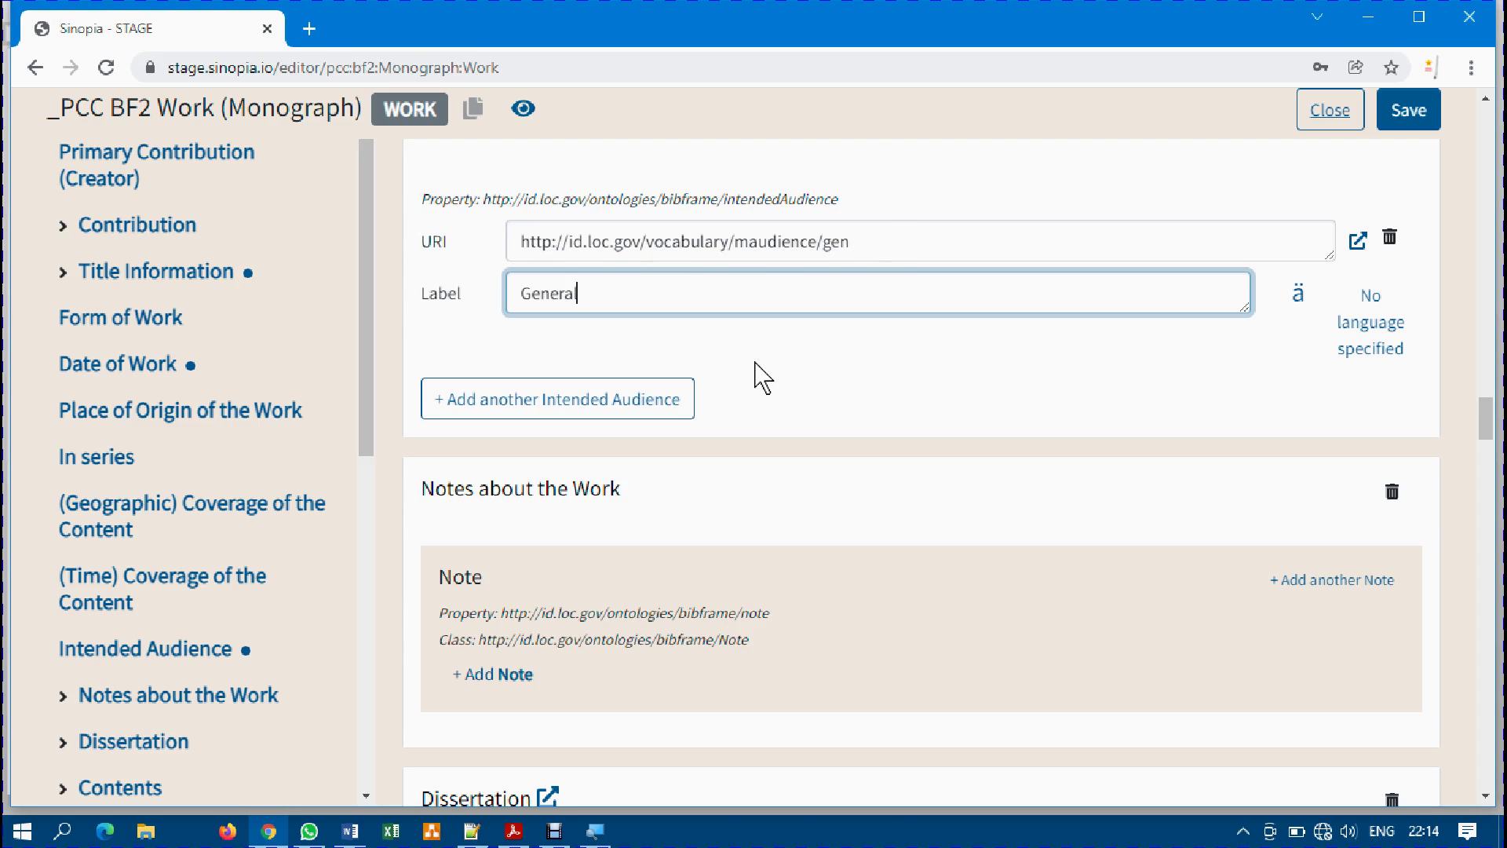
Scroll down the Work form to the Content Type and Classification numbers area.
scroll(761, 376, "down", 2)
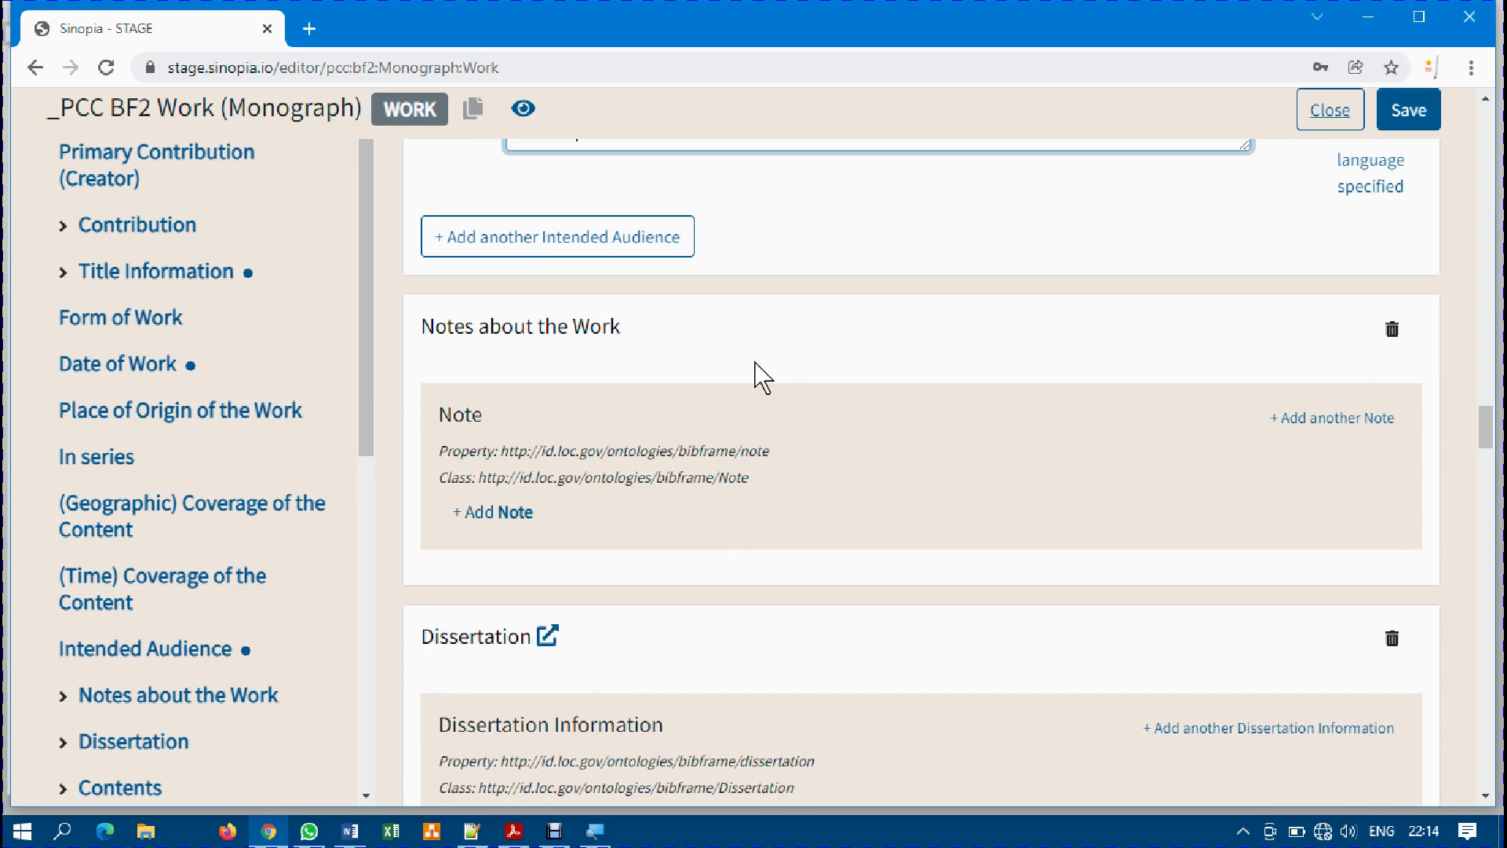
scroll(761, 377, "down", 5)
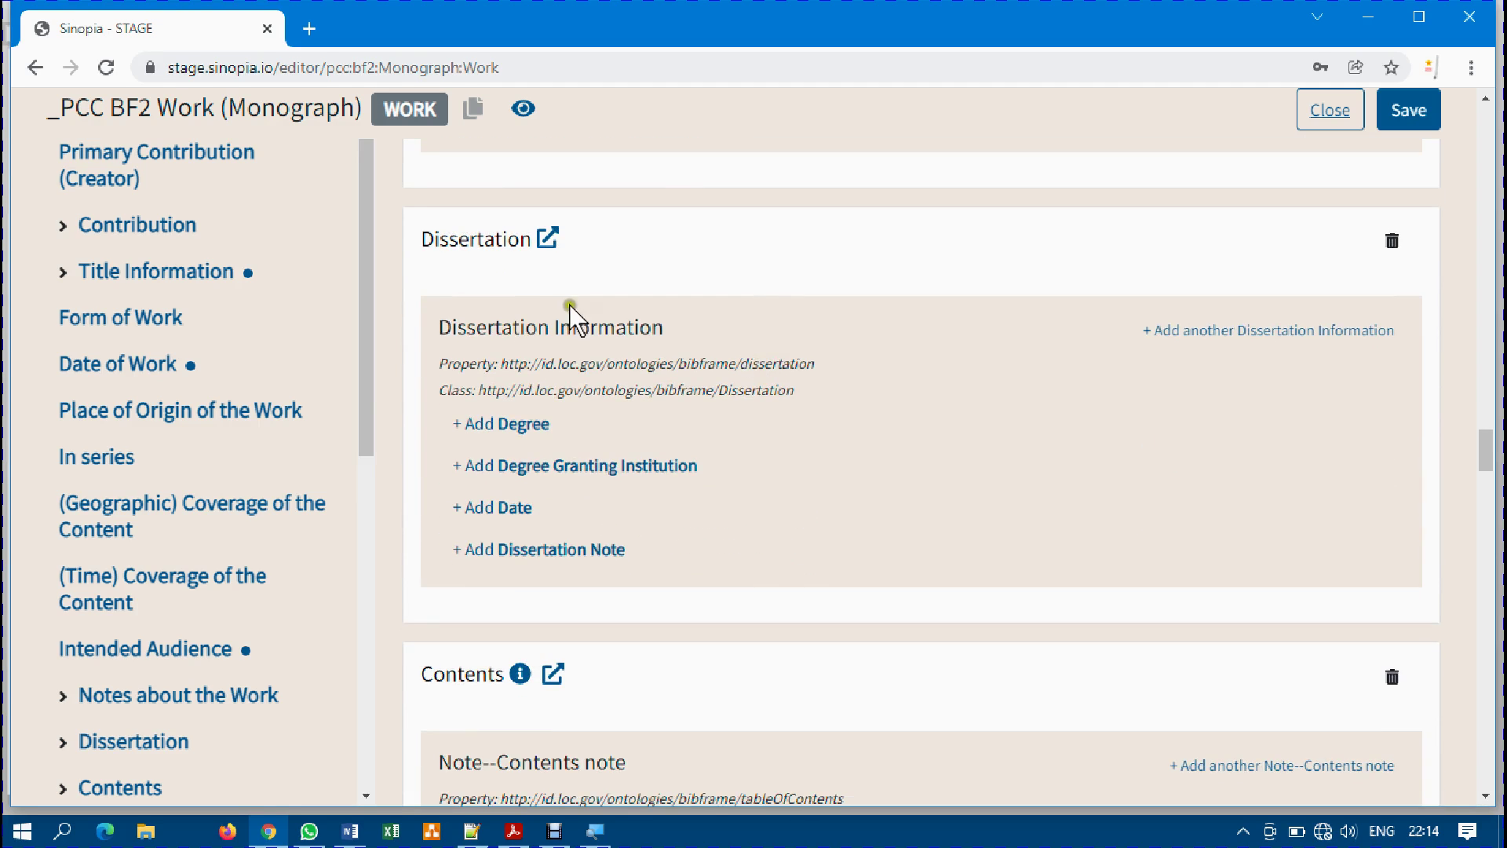
scroll(642, 281, "up", 4)
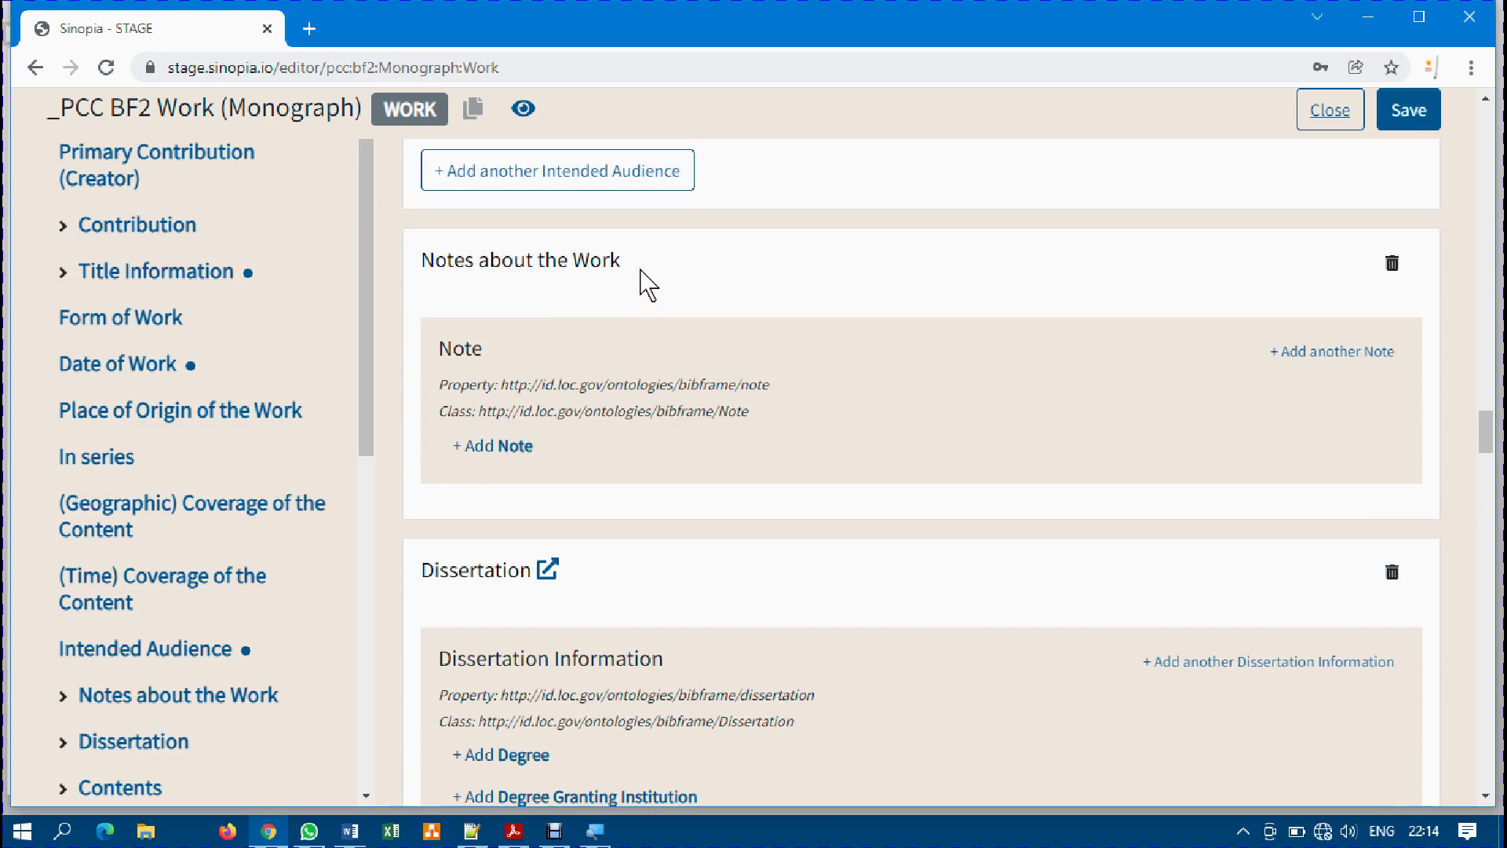
scroll(642, 282, "down", 8)
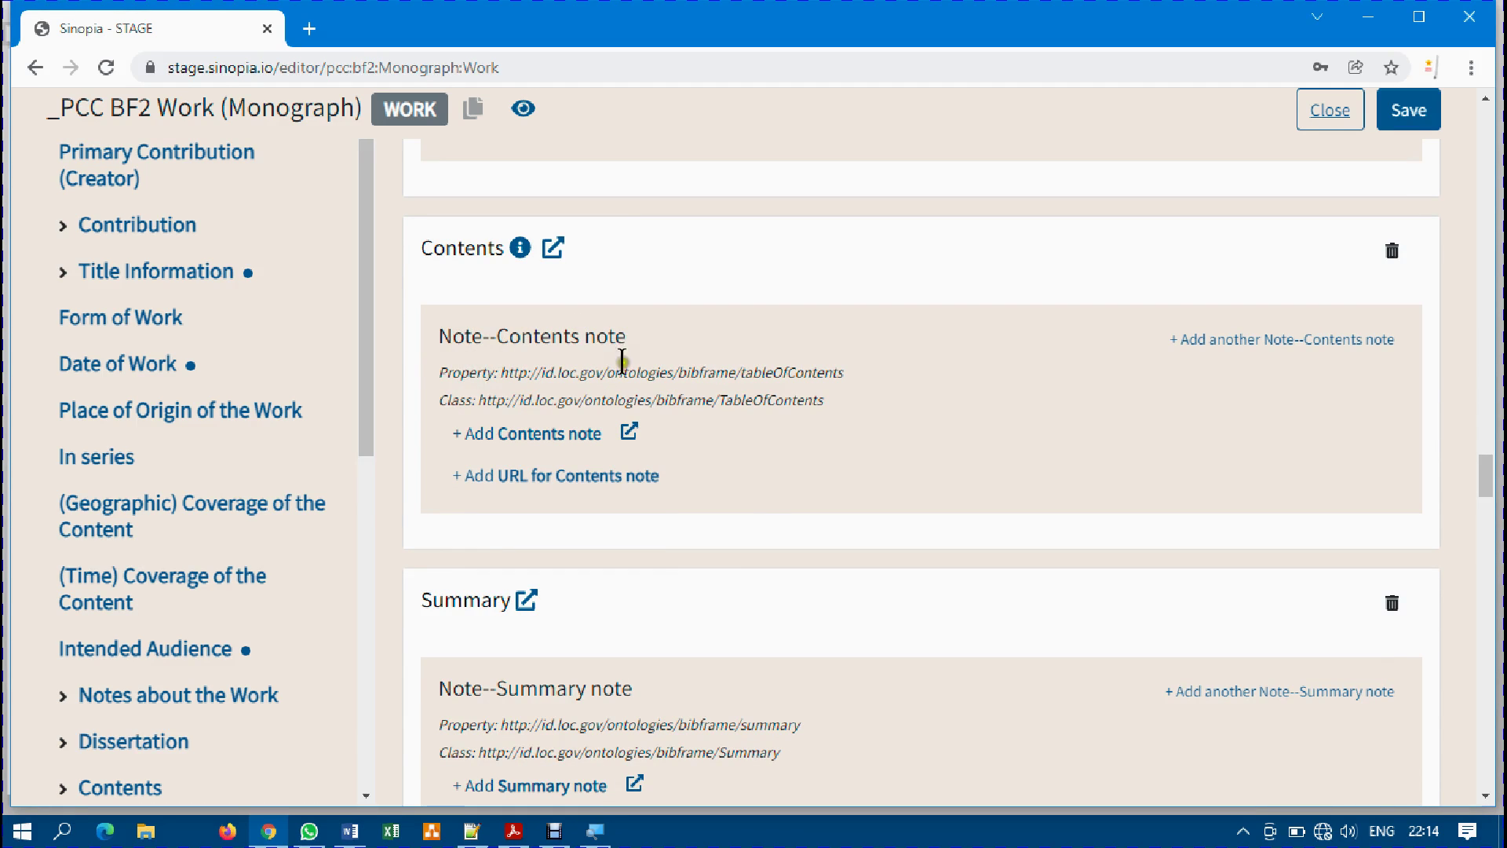
scroll(622, 361, "down", 3)
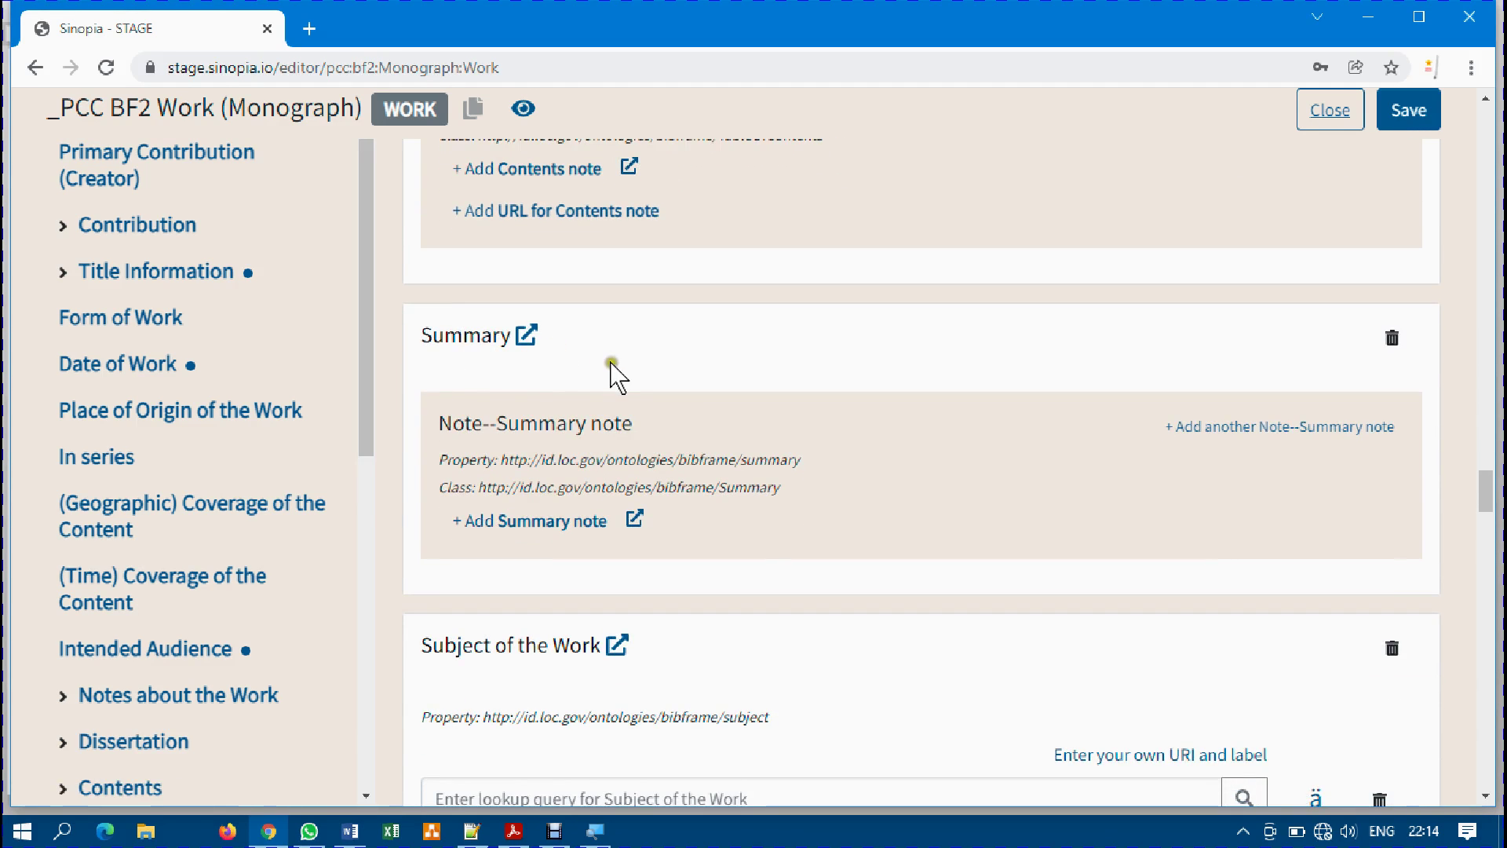
scroll(616, 385, "down", 3)
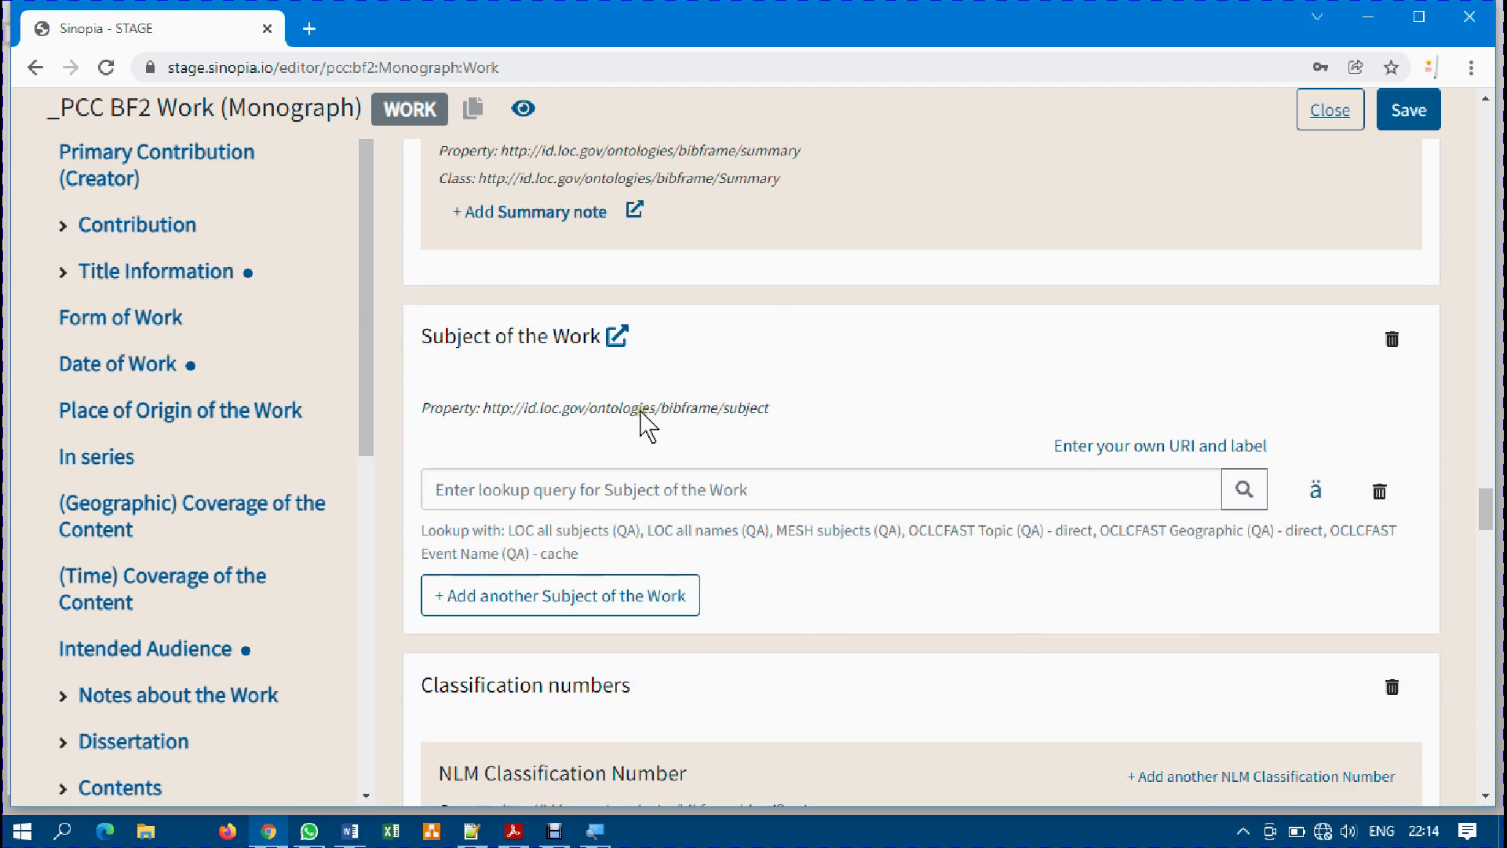
scroll(647, 424, "up", 1)
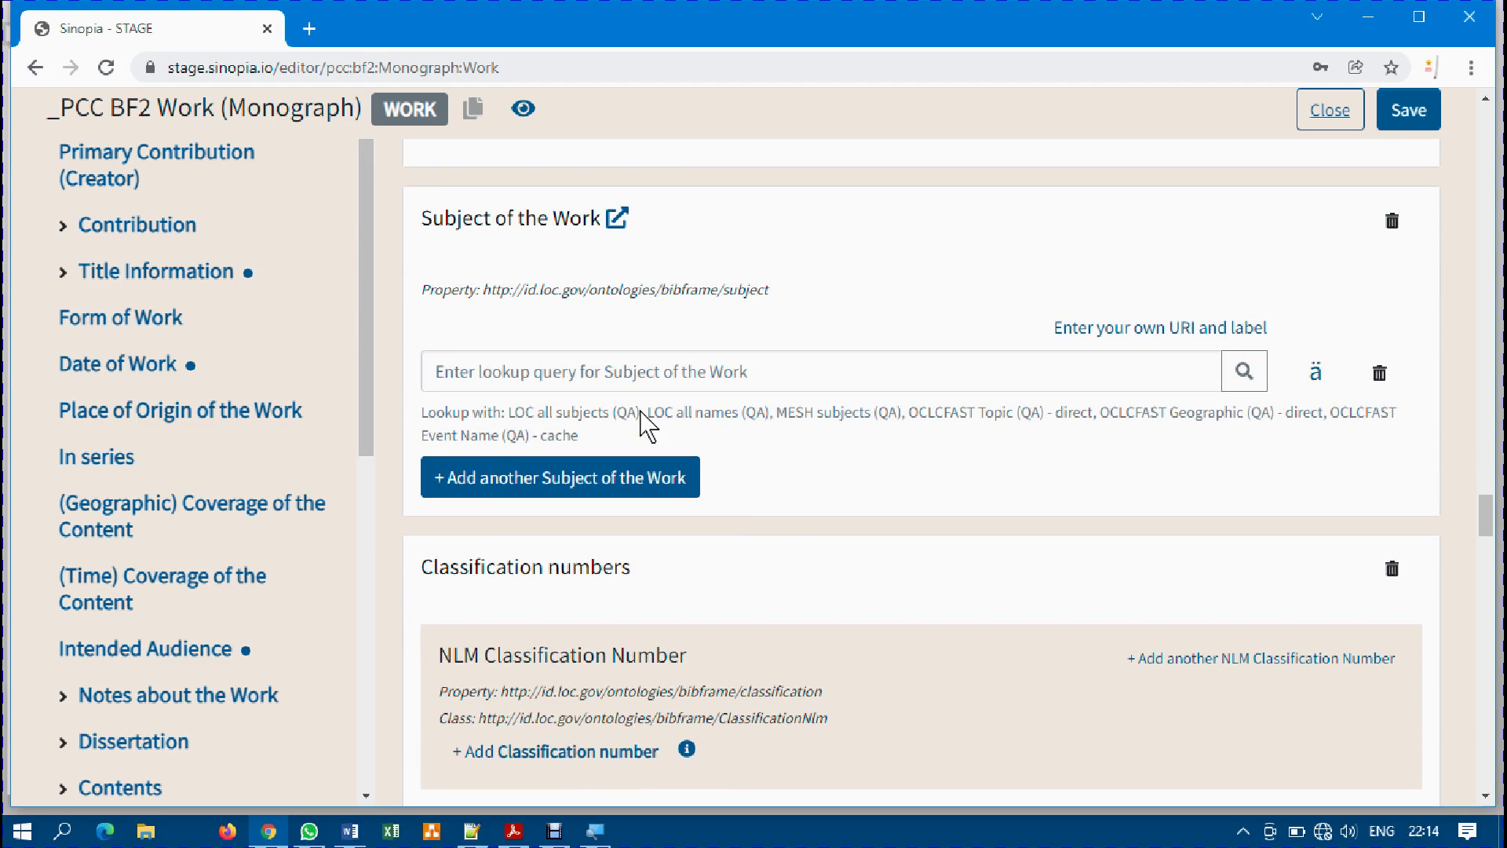
scroll(647, 424, "down", 1)
scroll(710, 573, "down", 3)
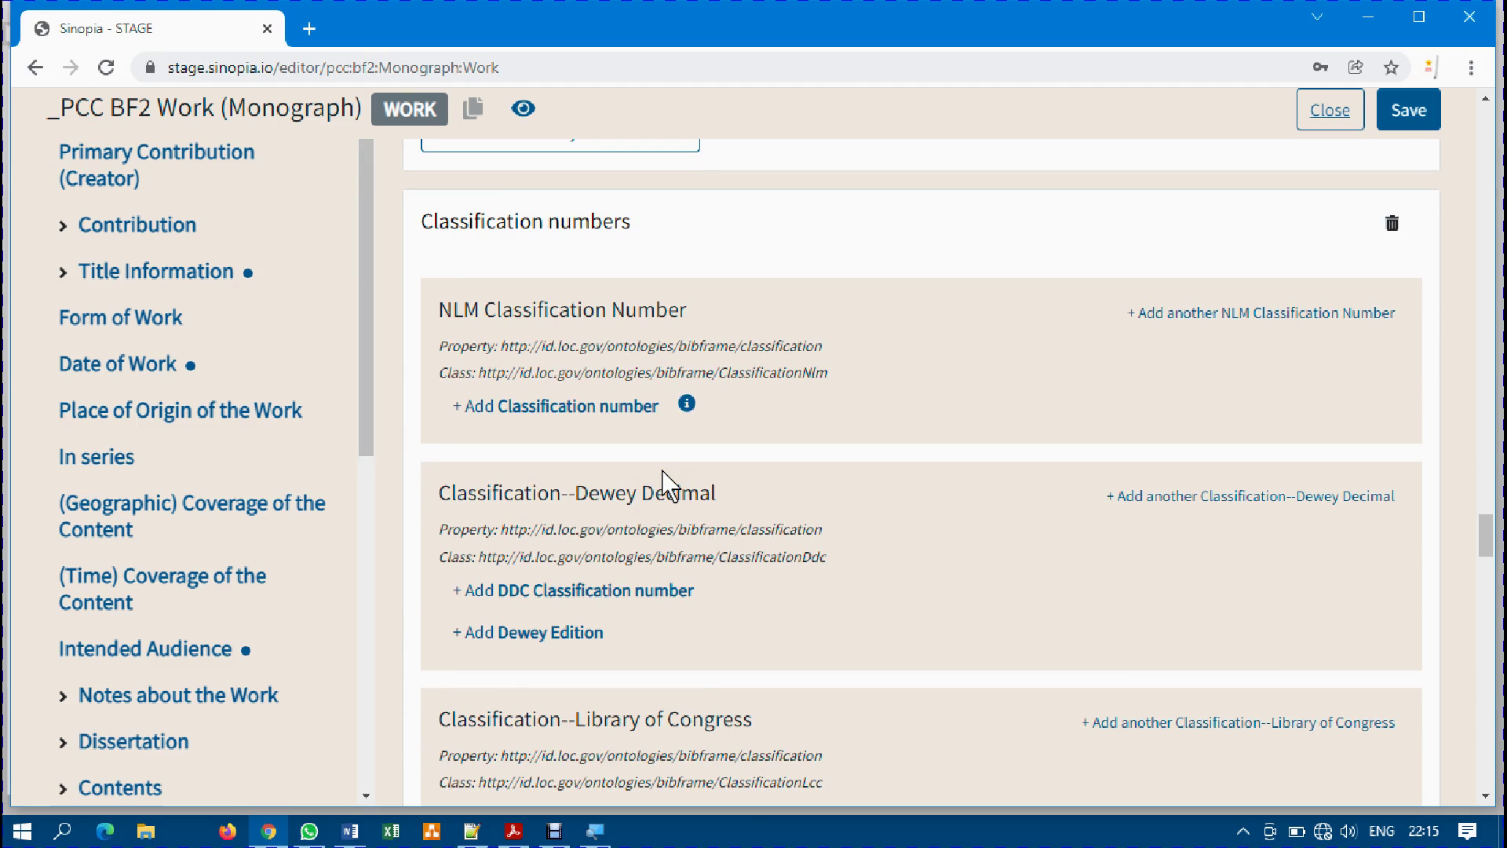
Review the Classification numbers, NLM and Library of Congress classification headings.
left_click_drag(633, 221, 549, 220)
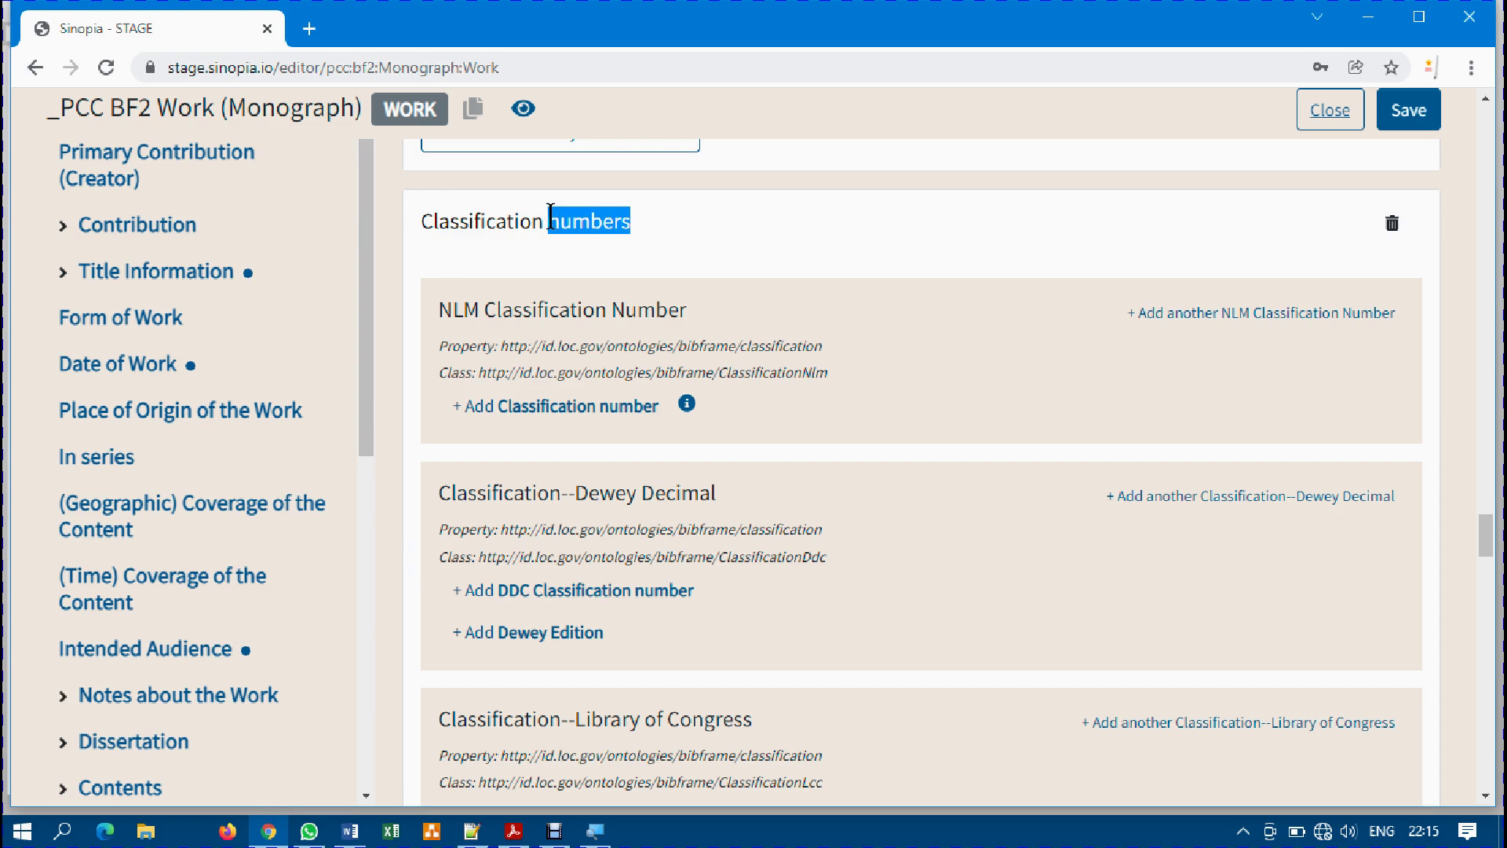
left_click(785, 307)
left_click(442, 313)
left_click_drag(442, 312, 750, 314)
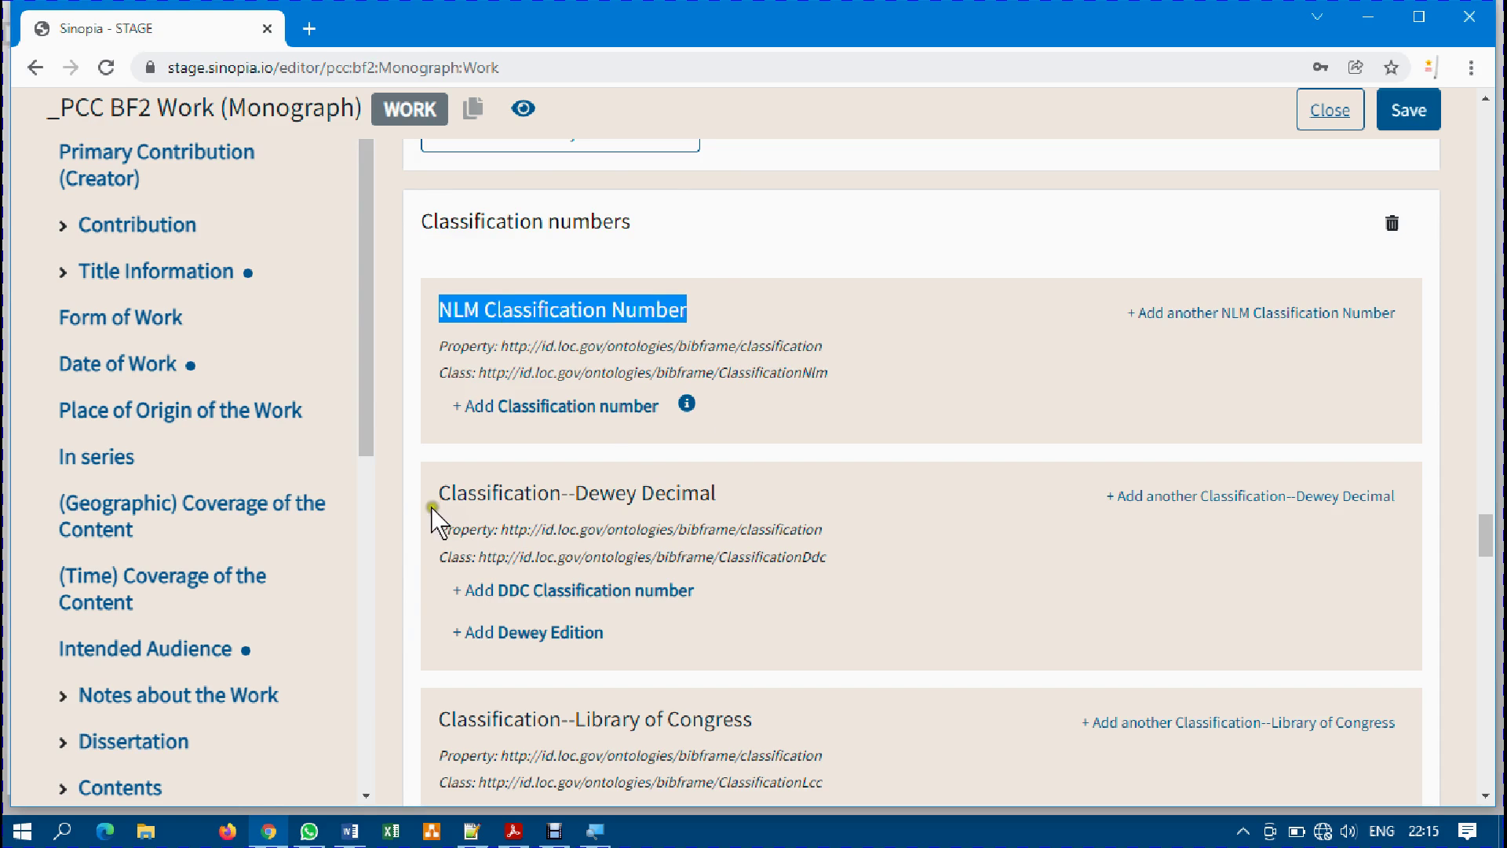
left_click_drag(589, 493, 730, 506)
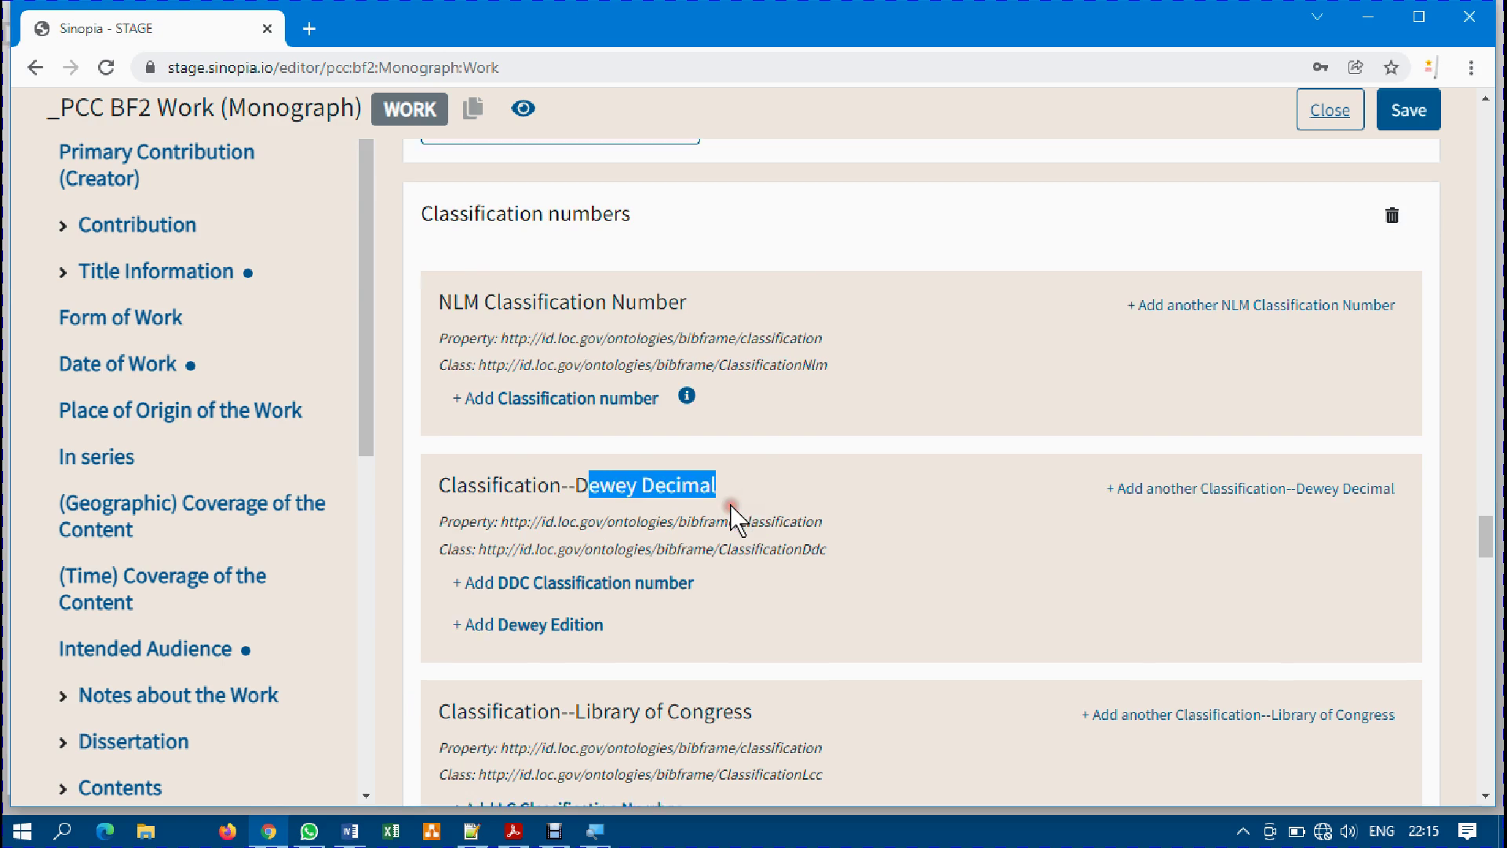
scroll(730, 506, "down", 3)
left_click_drag(754, 447, 575, 454)
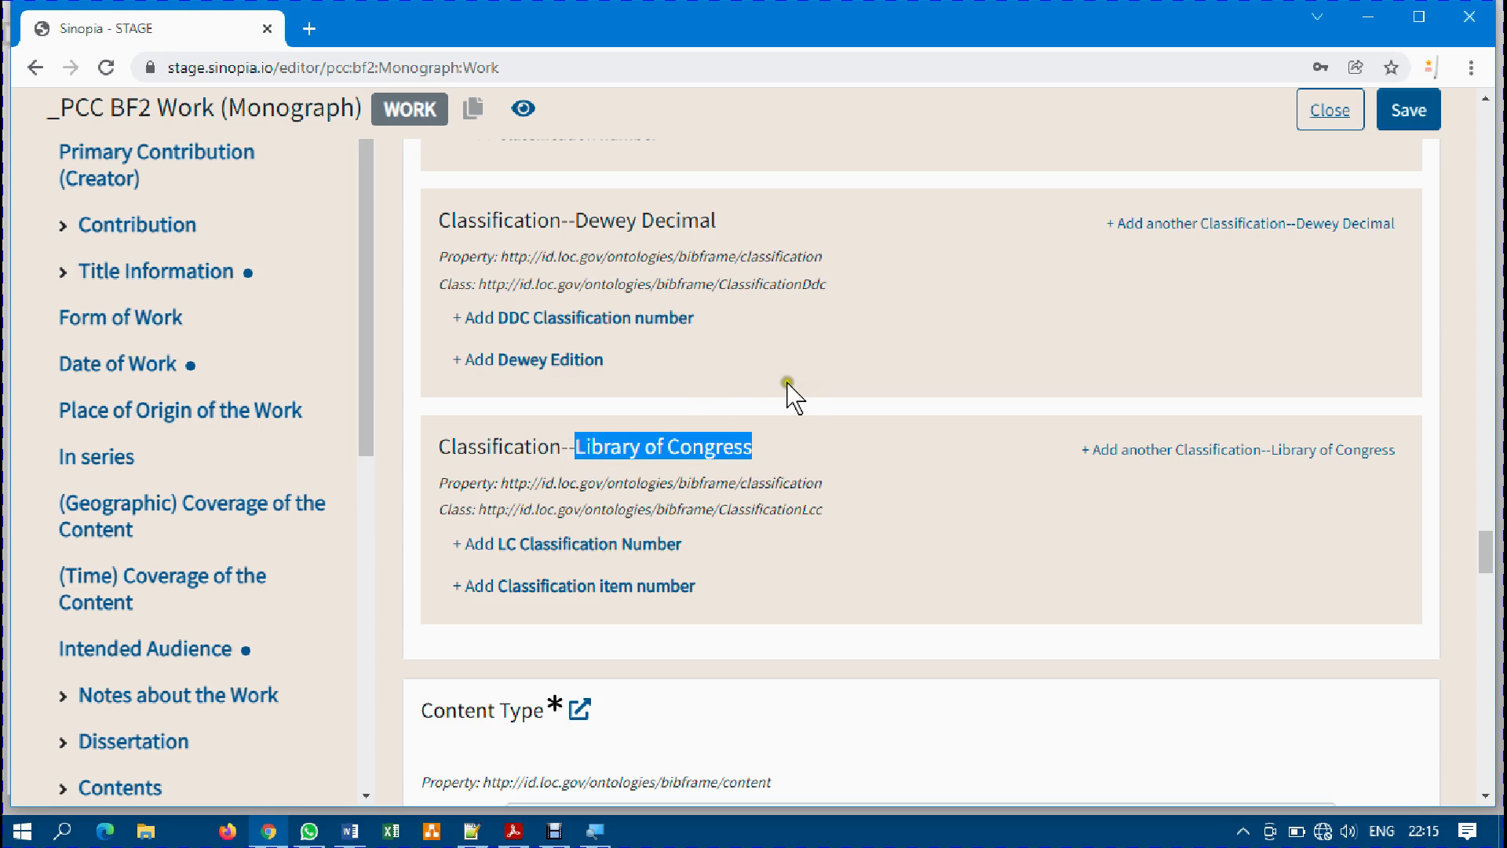
scroll(792, 392, "down", 2)
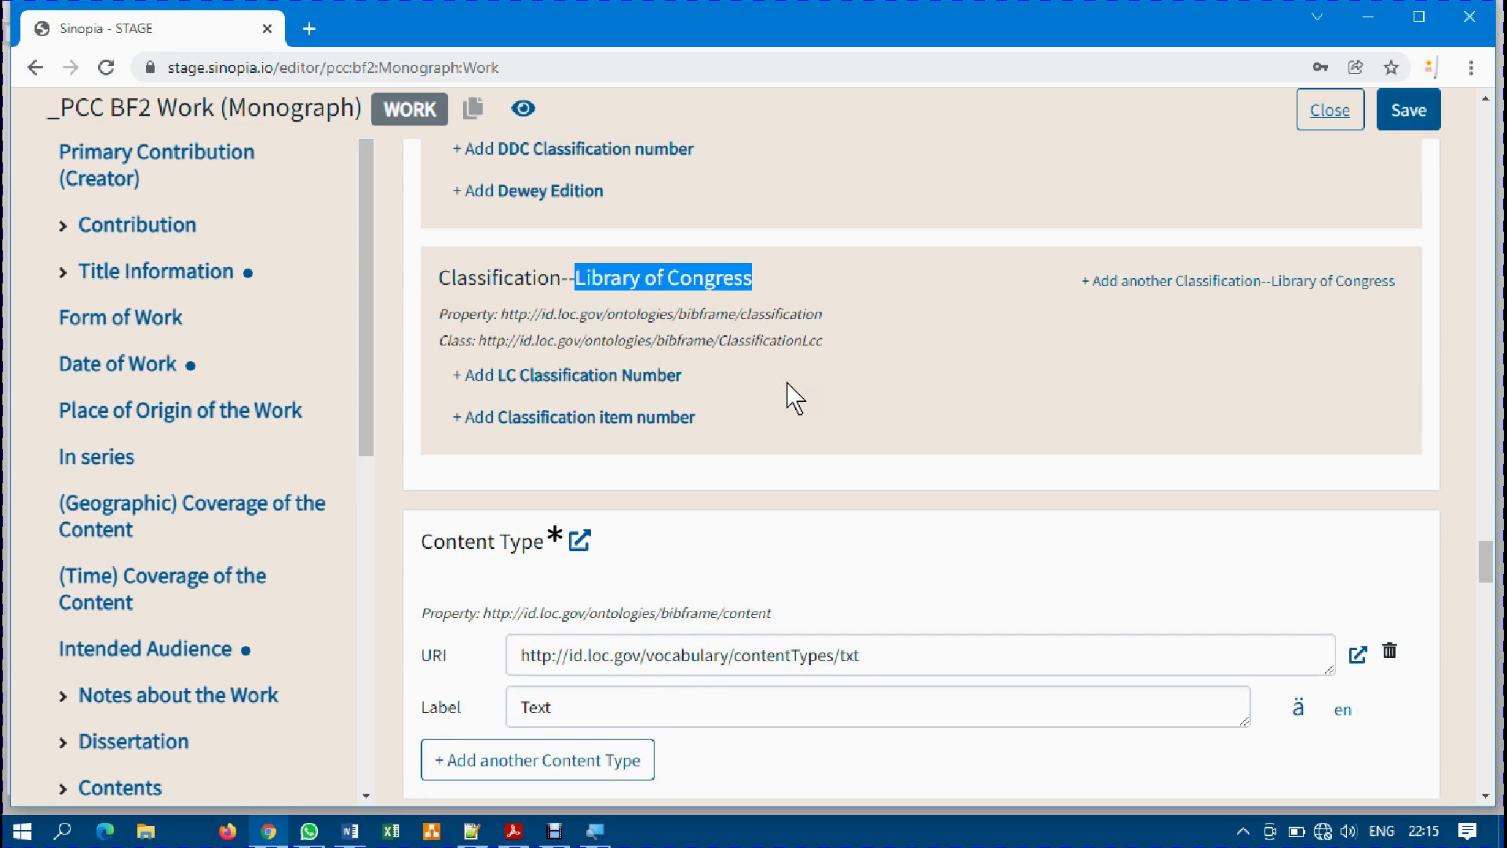
scroll(793, 397, "down", 3)
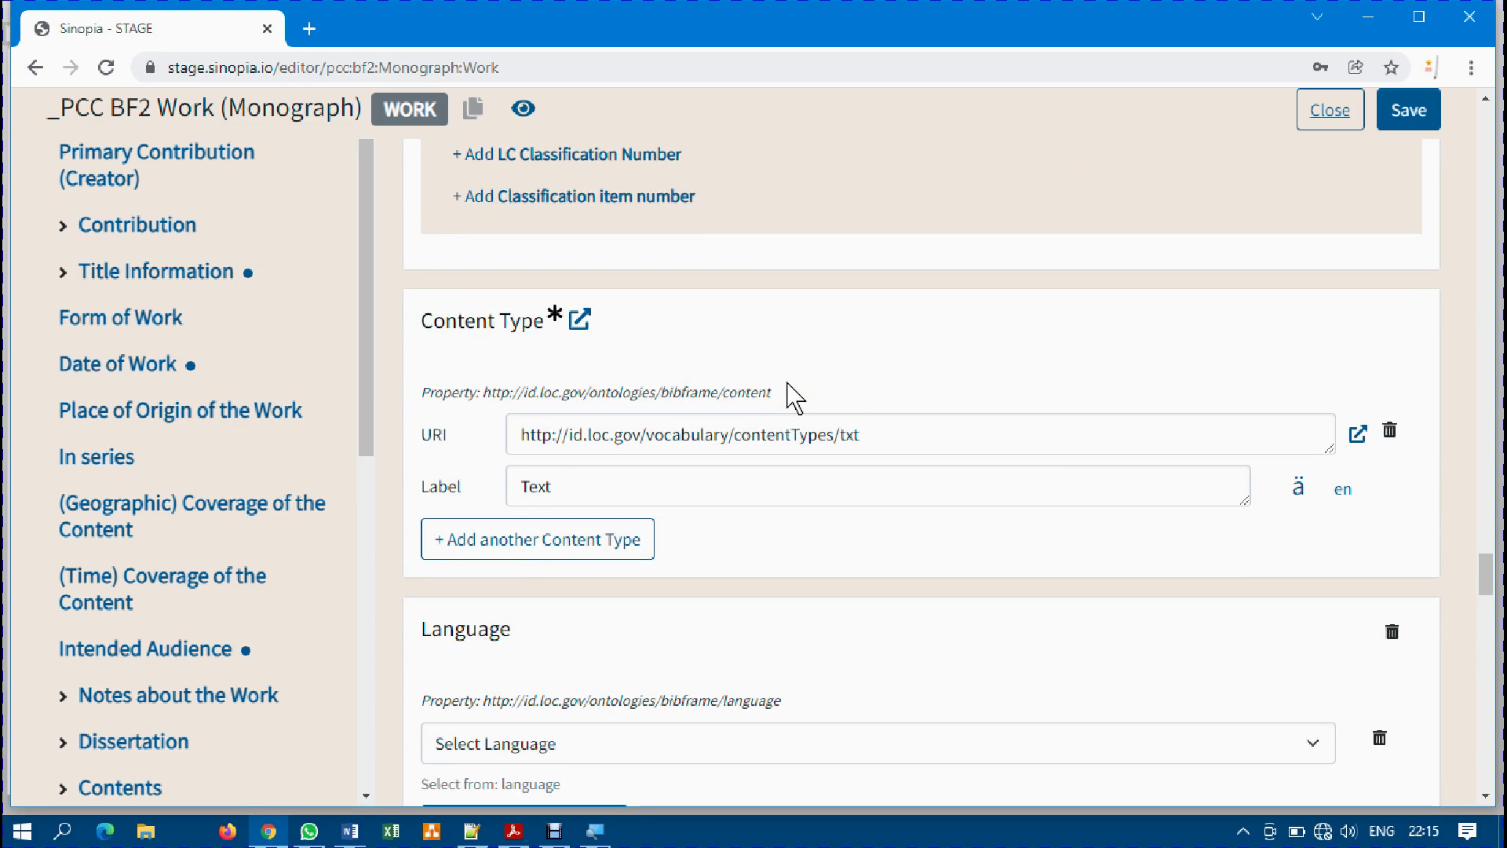
Choose Neapolitan Italian (languages/nap) as the work's language.
left_click(555, 484)
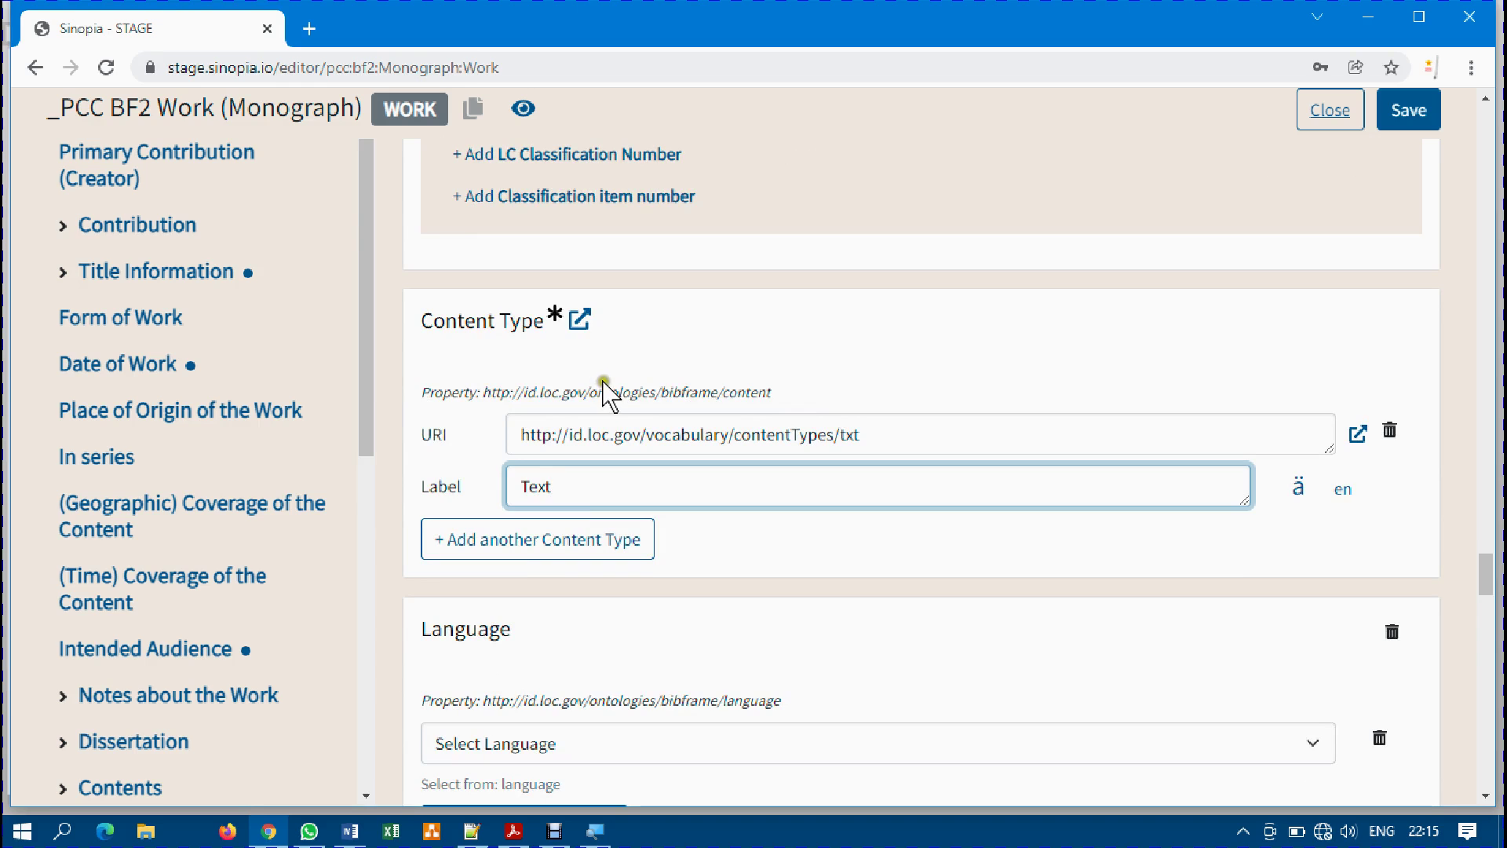
scroll(604, 395, "down", 1)
scroll(610, 395, "down", 3)
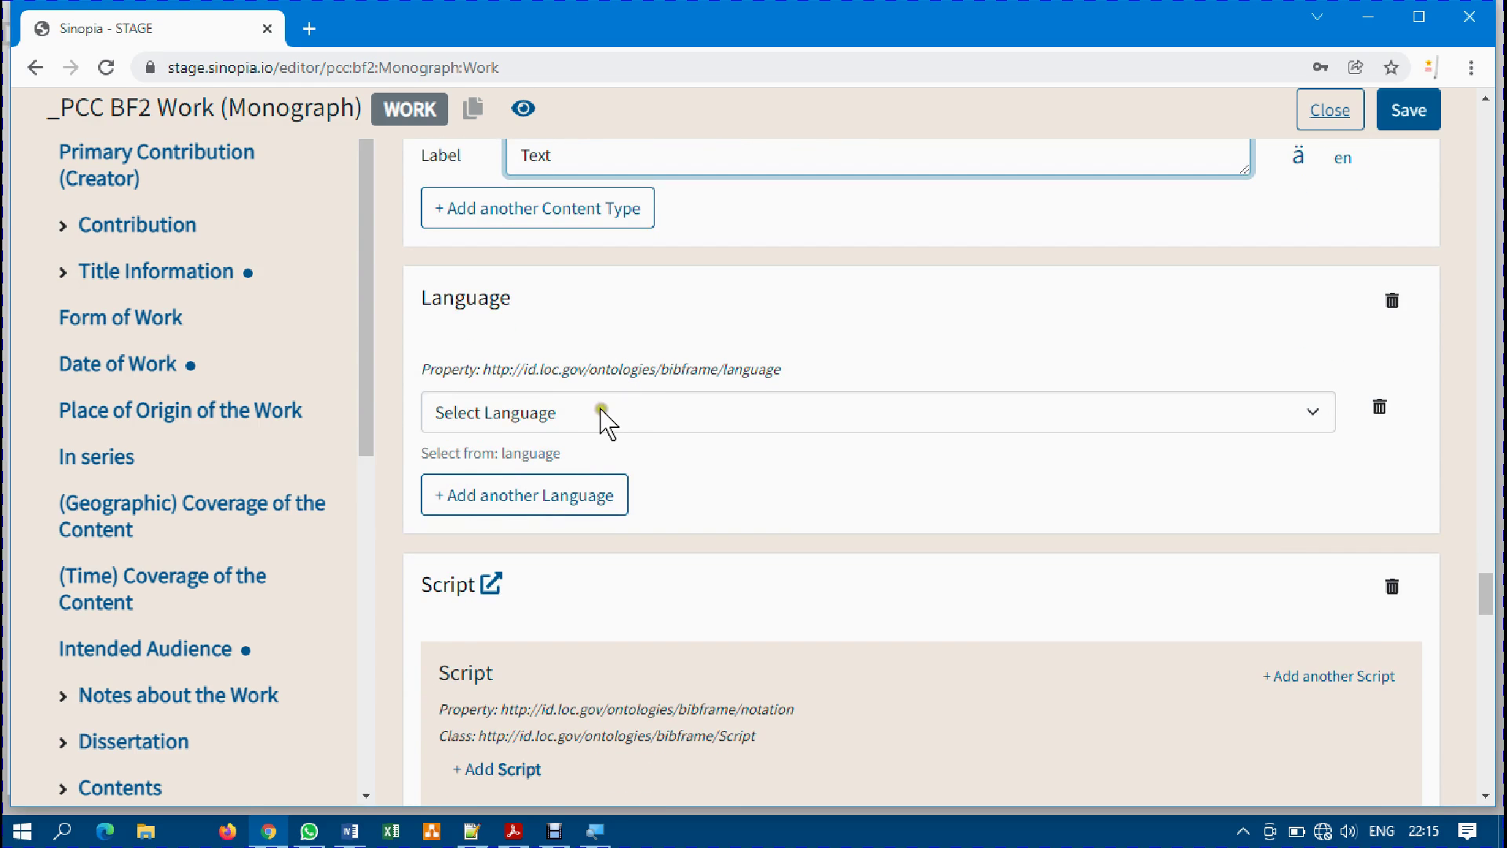
left_click(612, 414)
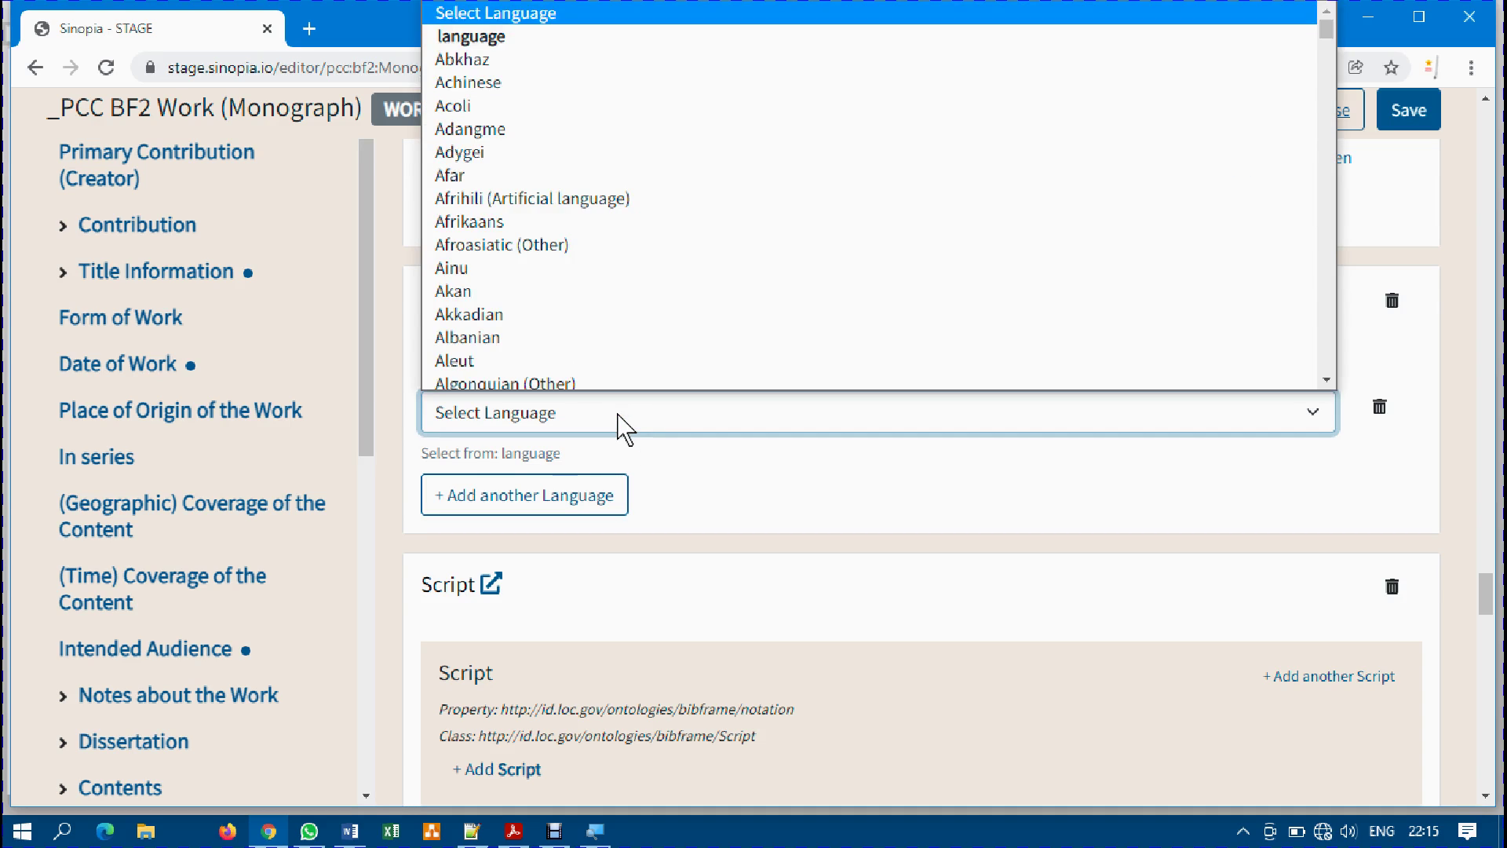
key("e")
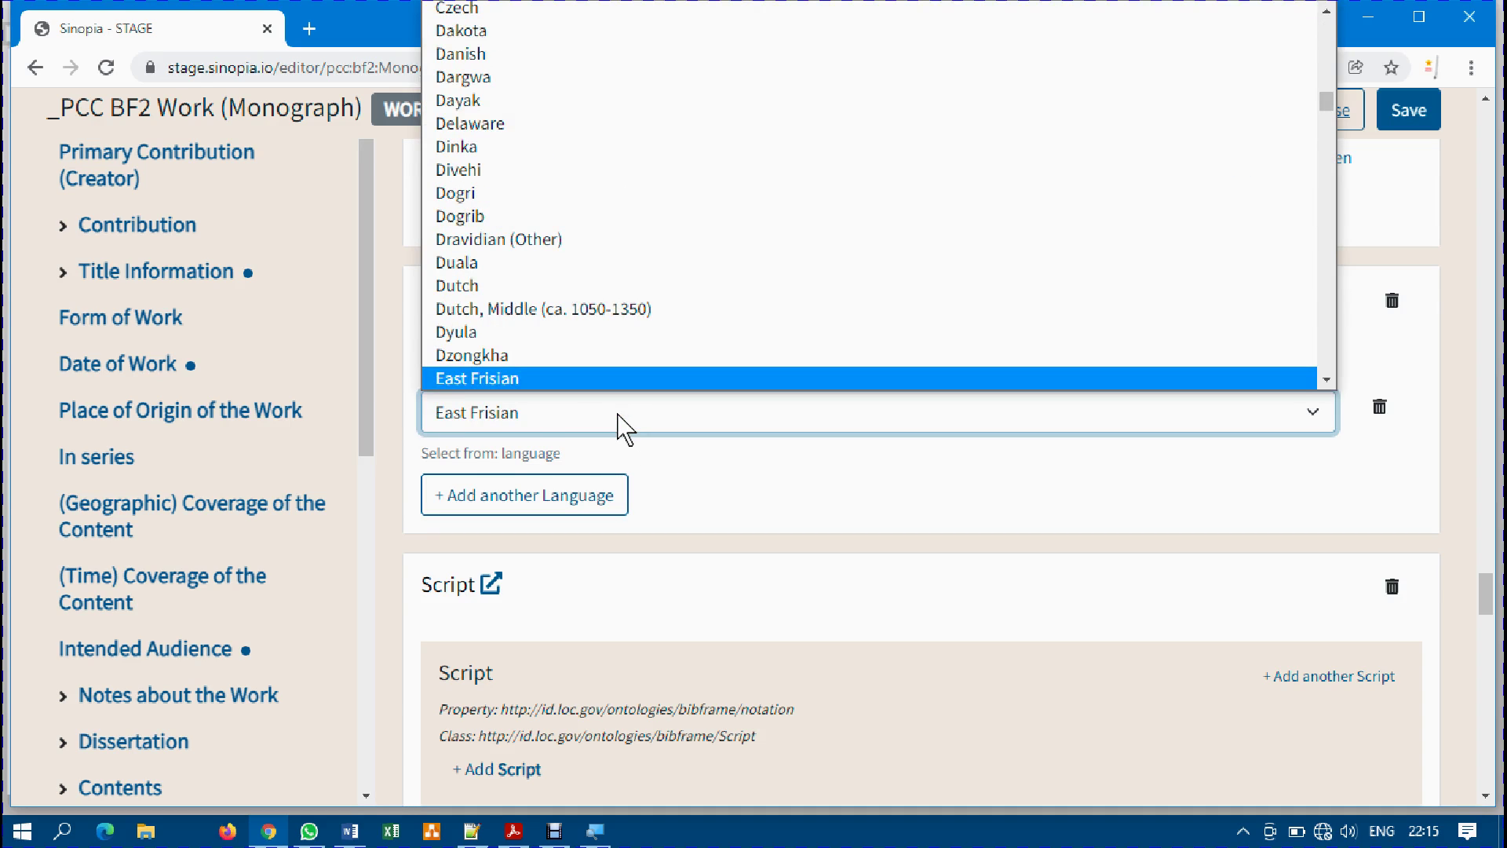
key("n")
key("e")
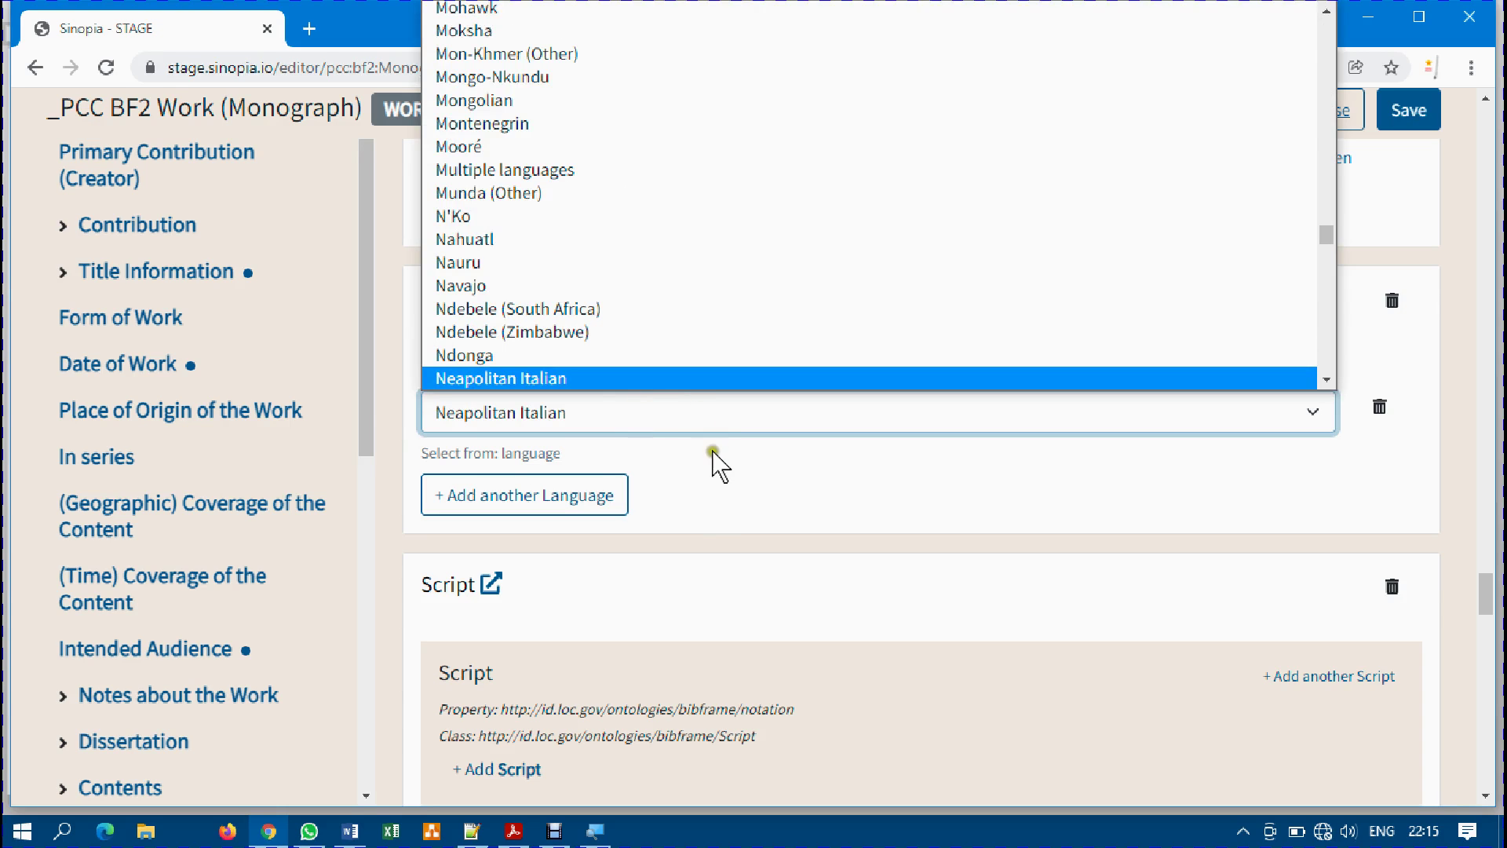
left_click(681, 430)
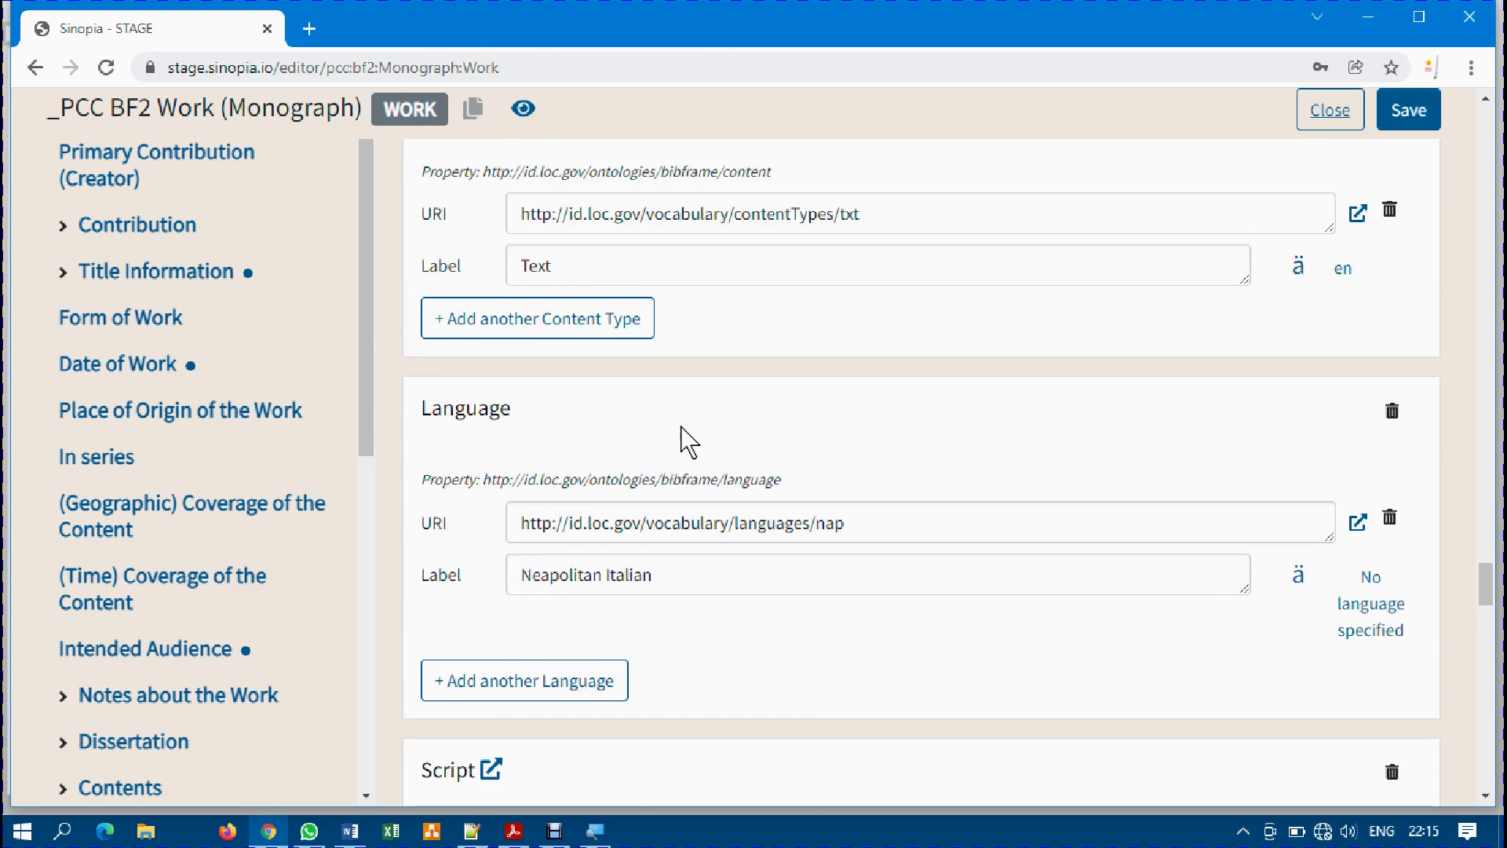
Delete the 'Neapolitan Italian' language label and begin typing 'English'.
scroll(681, 430, "down", 4)
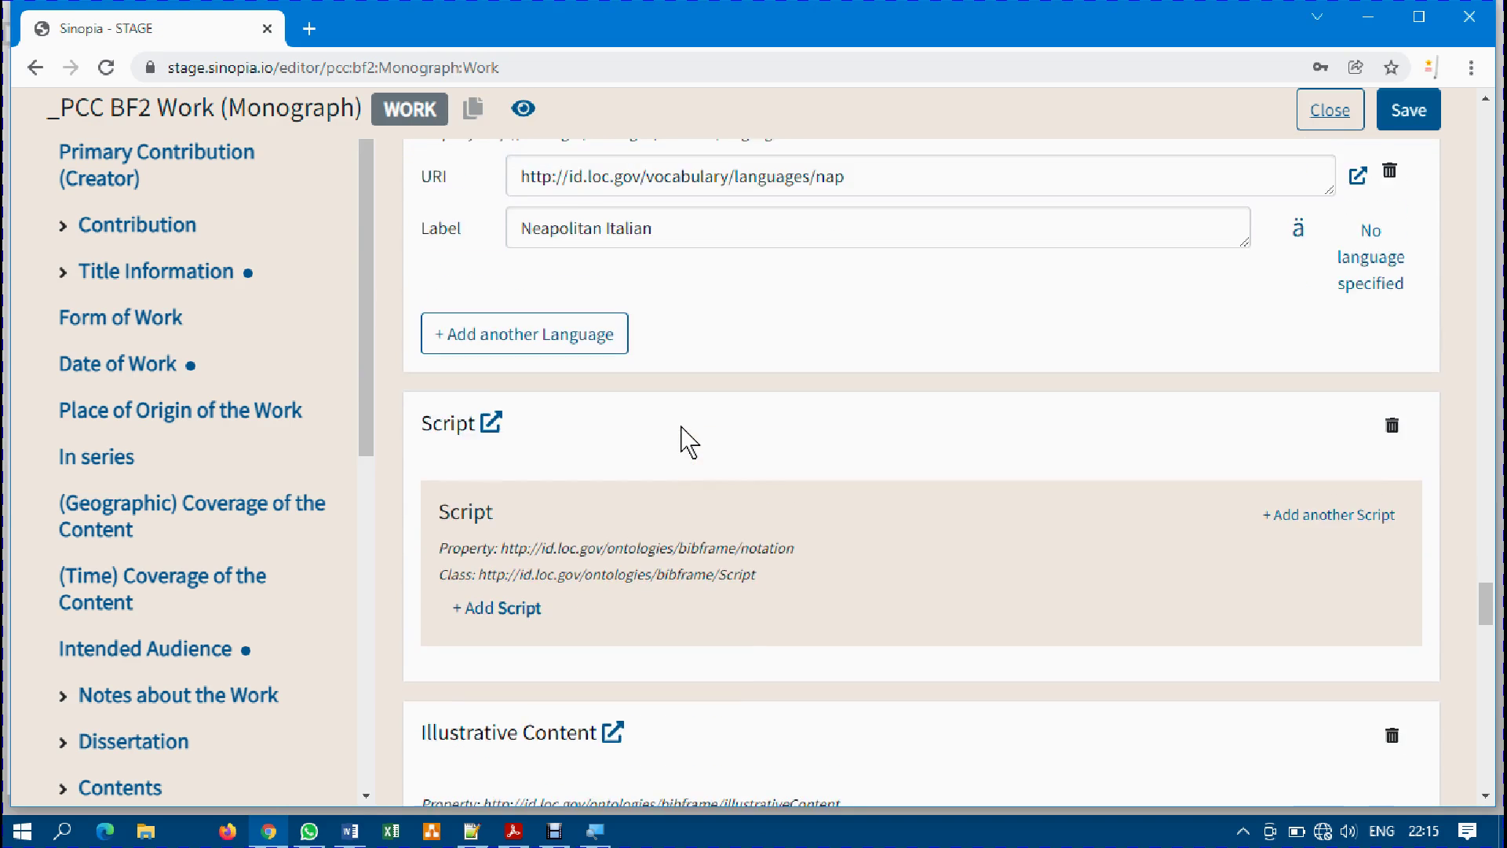
scroll(683, 437, "up", 2)
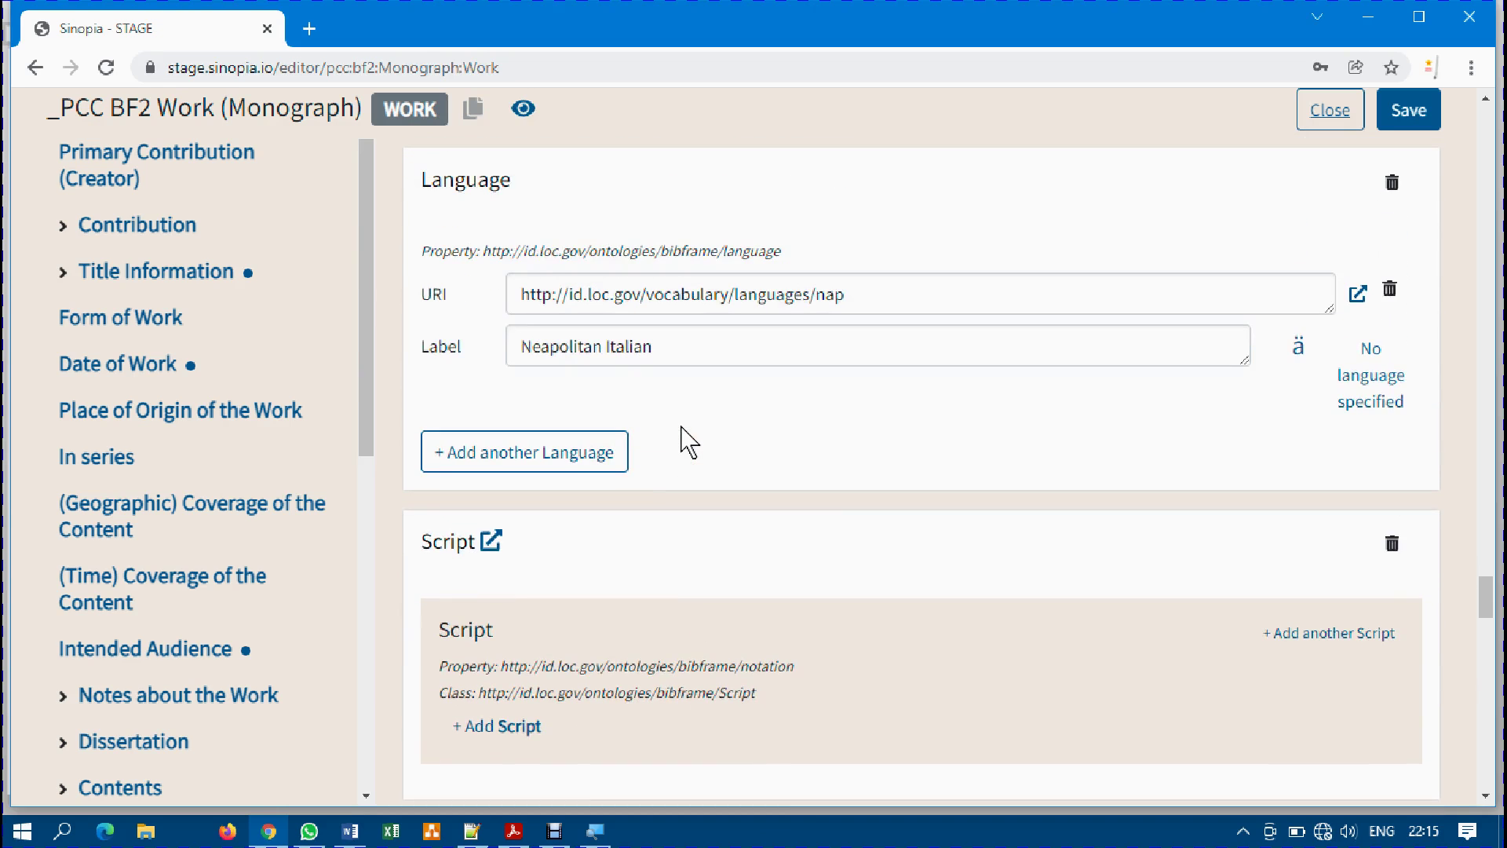
left_click(710, 357)
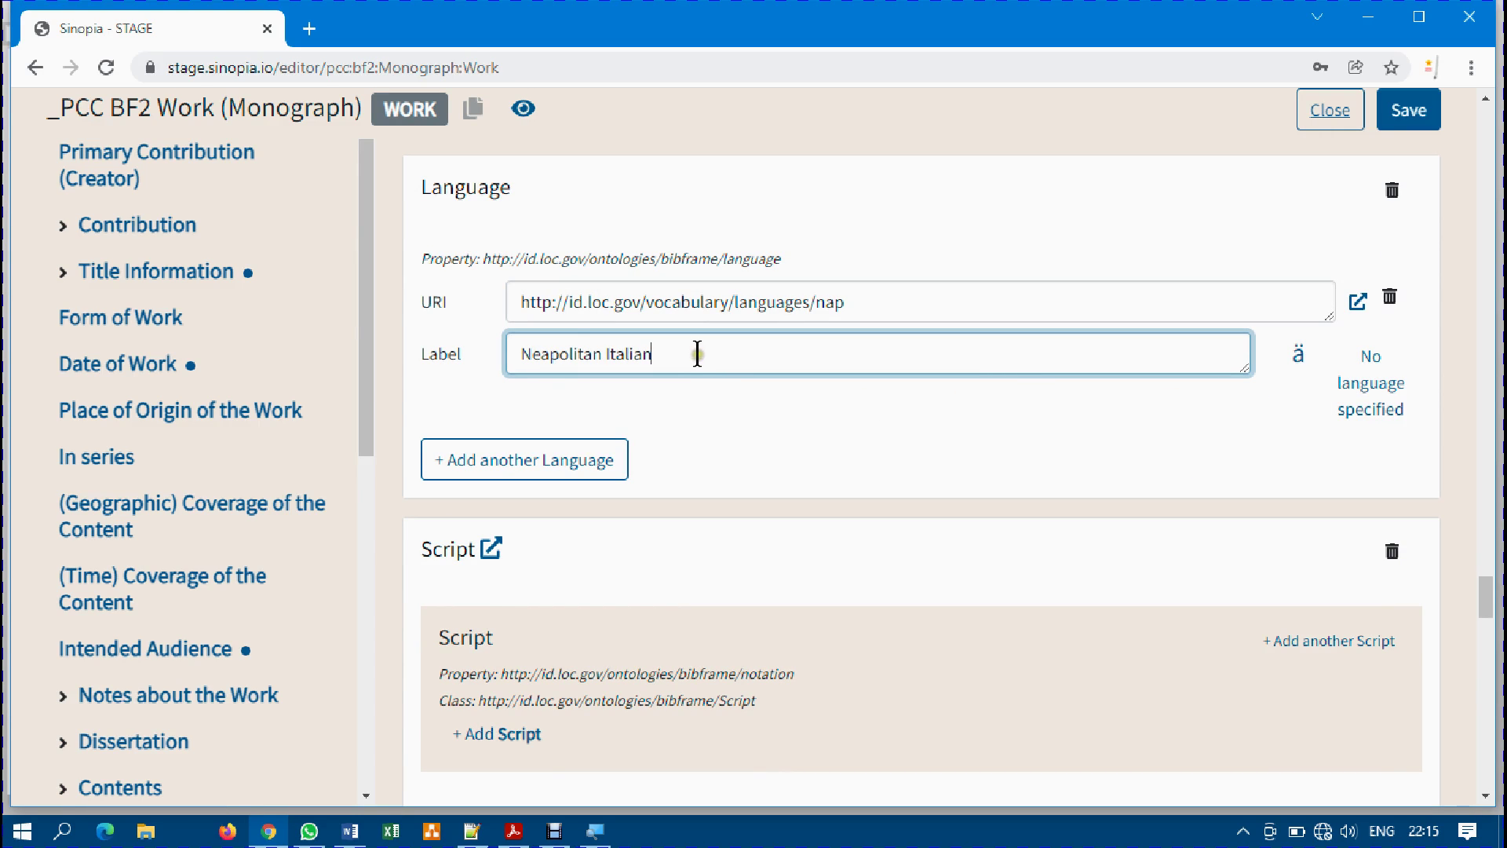
left_click_drag(691, 353, 493, 359)
key("BackSpace")
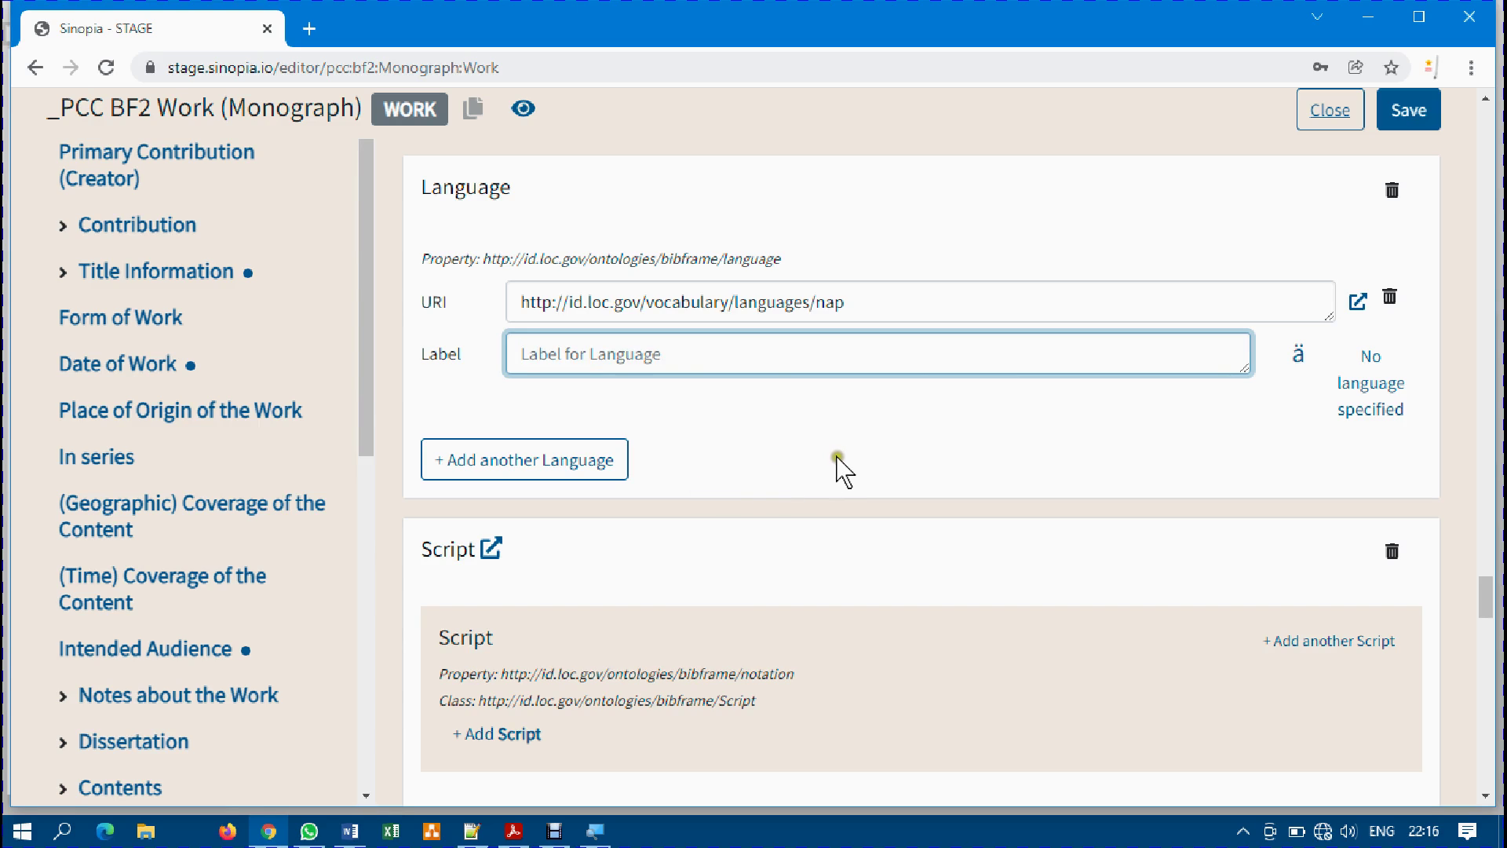
type("English")
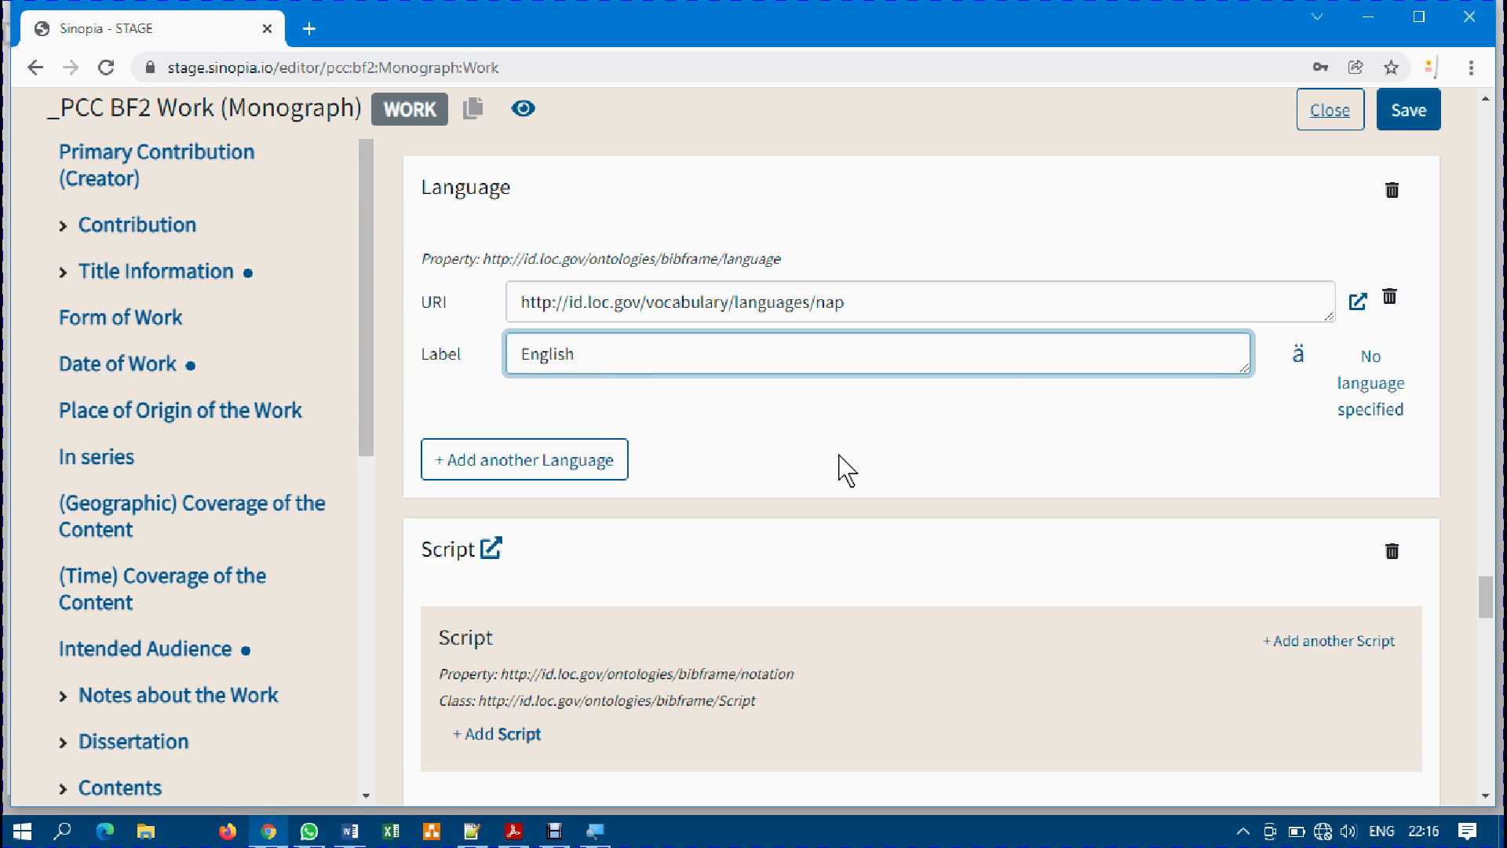
Set Illustrative Content to Illustrations (millus/ill).
scroll(935, 545, "down", 3)
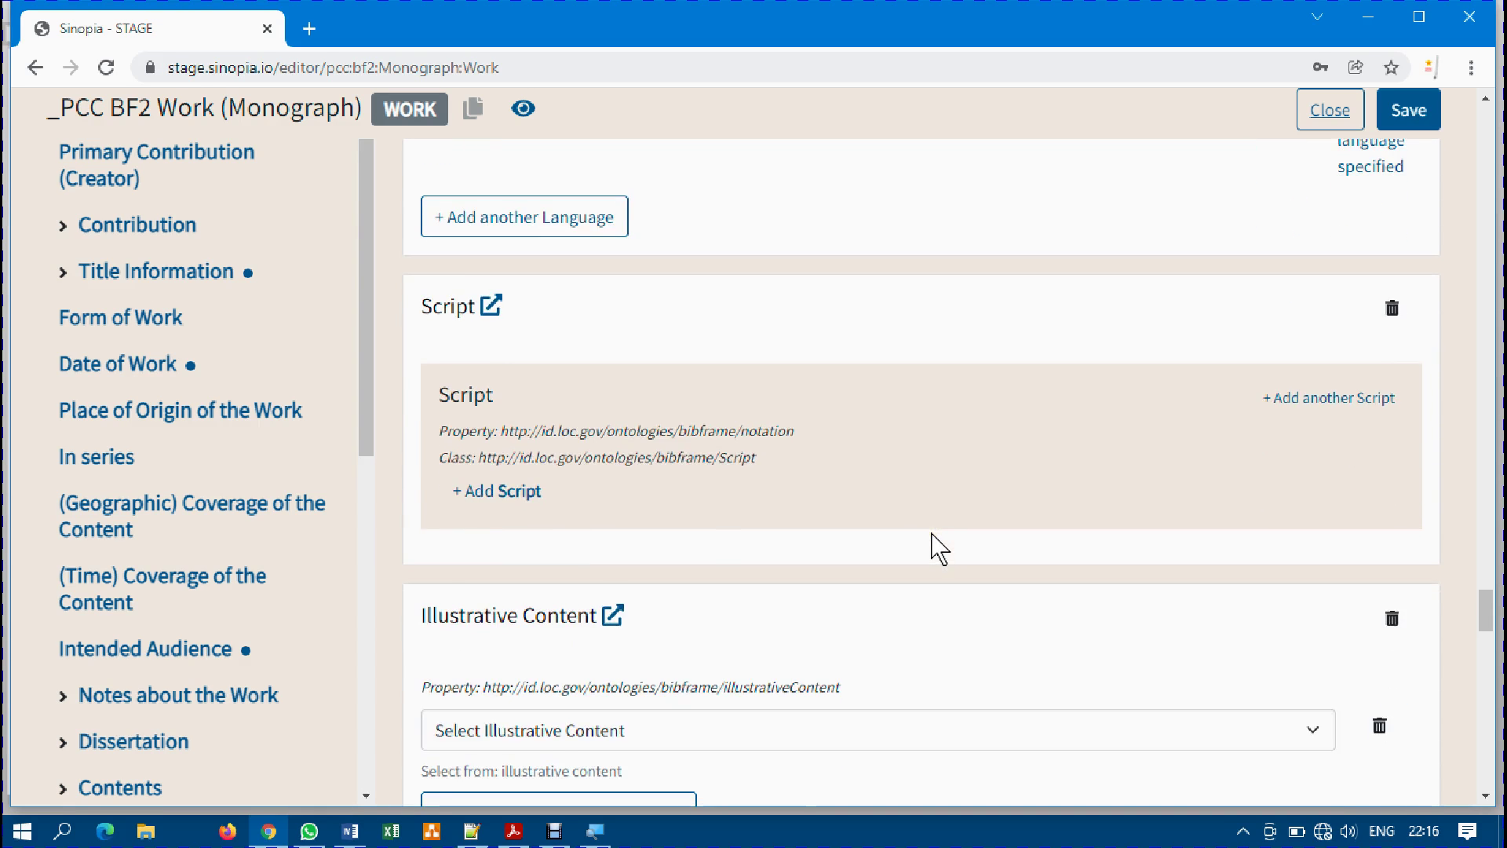
scroll(940, 547, "down", 6)
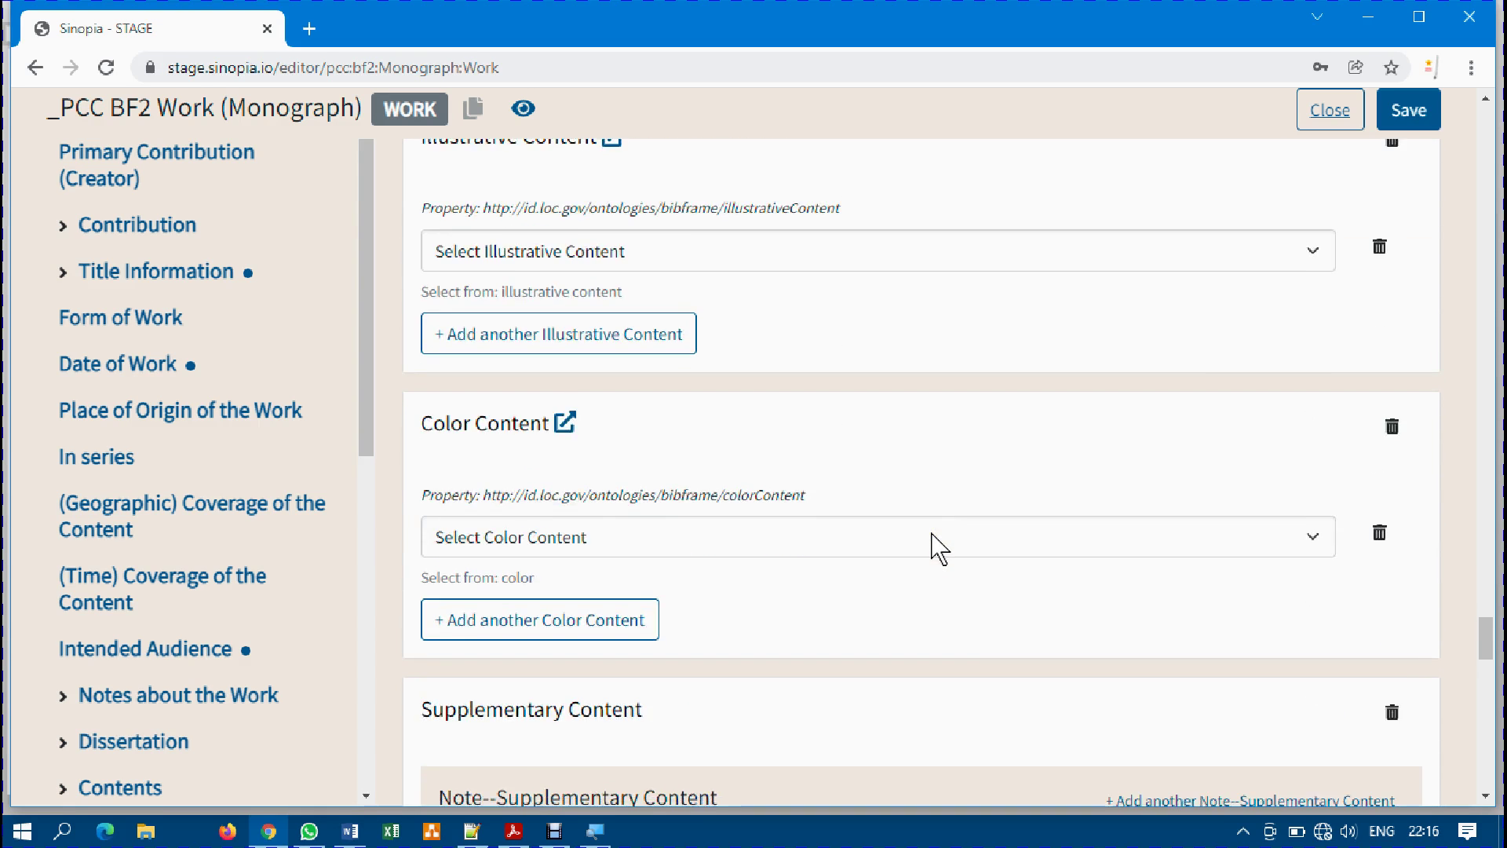
scroll(934, 546, "up", 2)
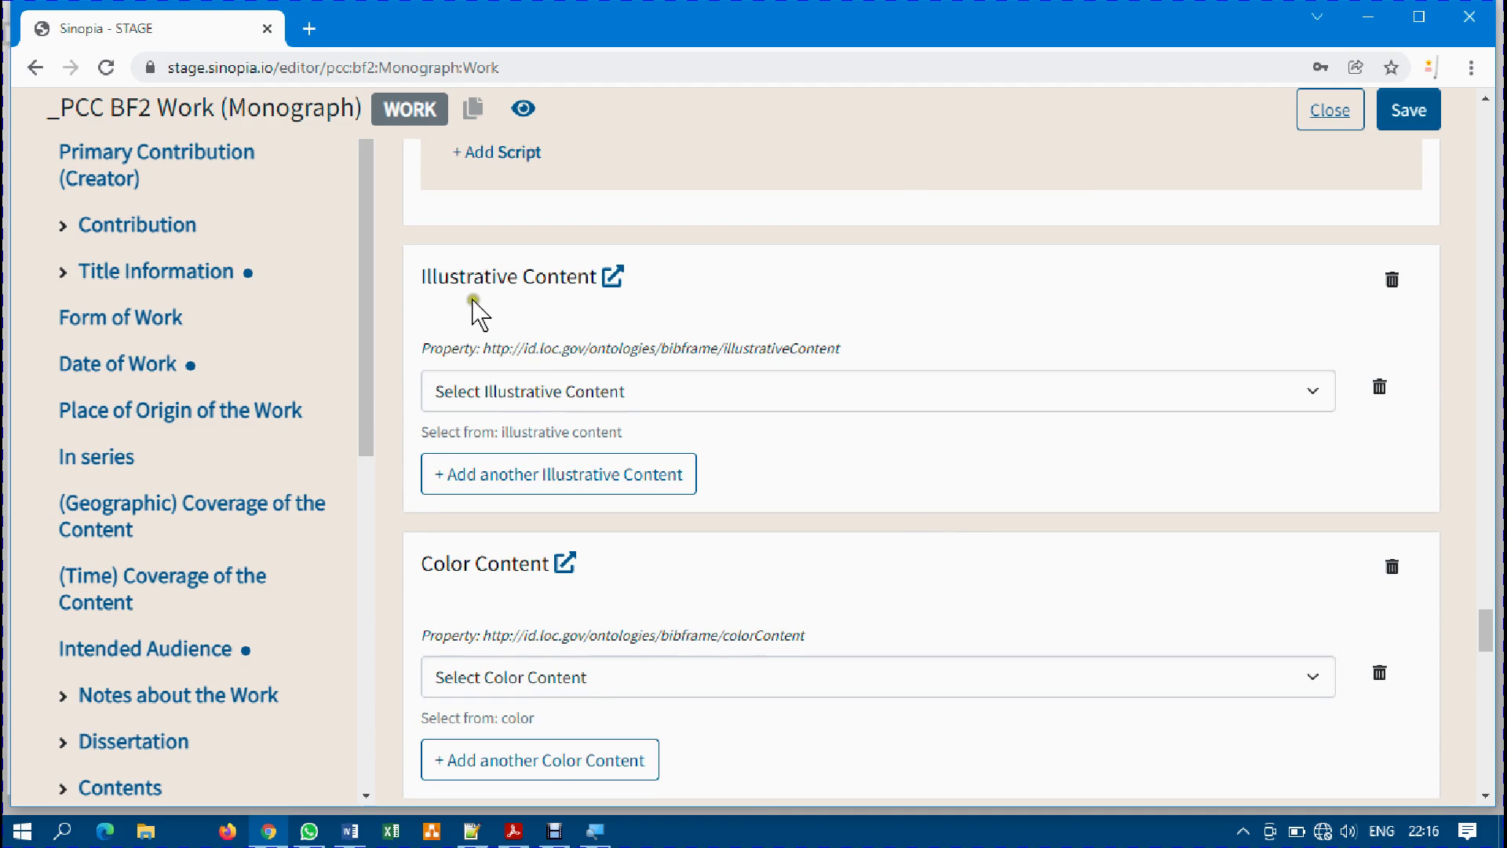
left_click(690, 405)
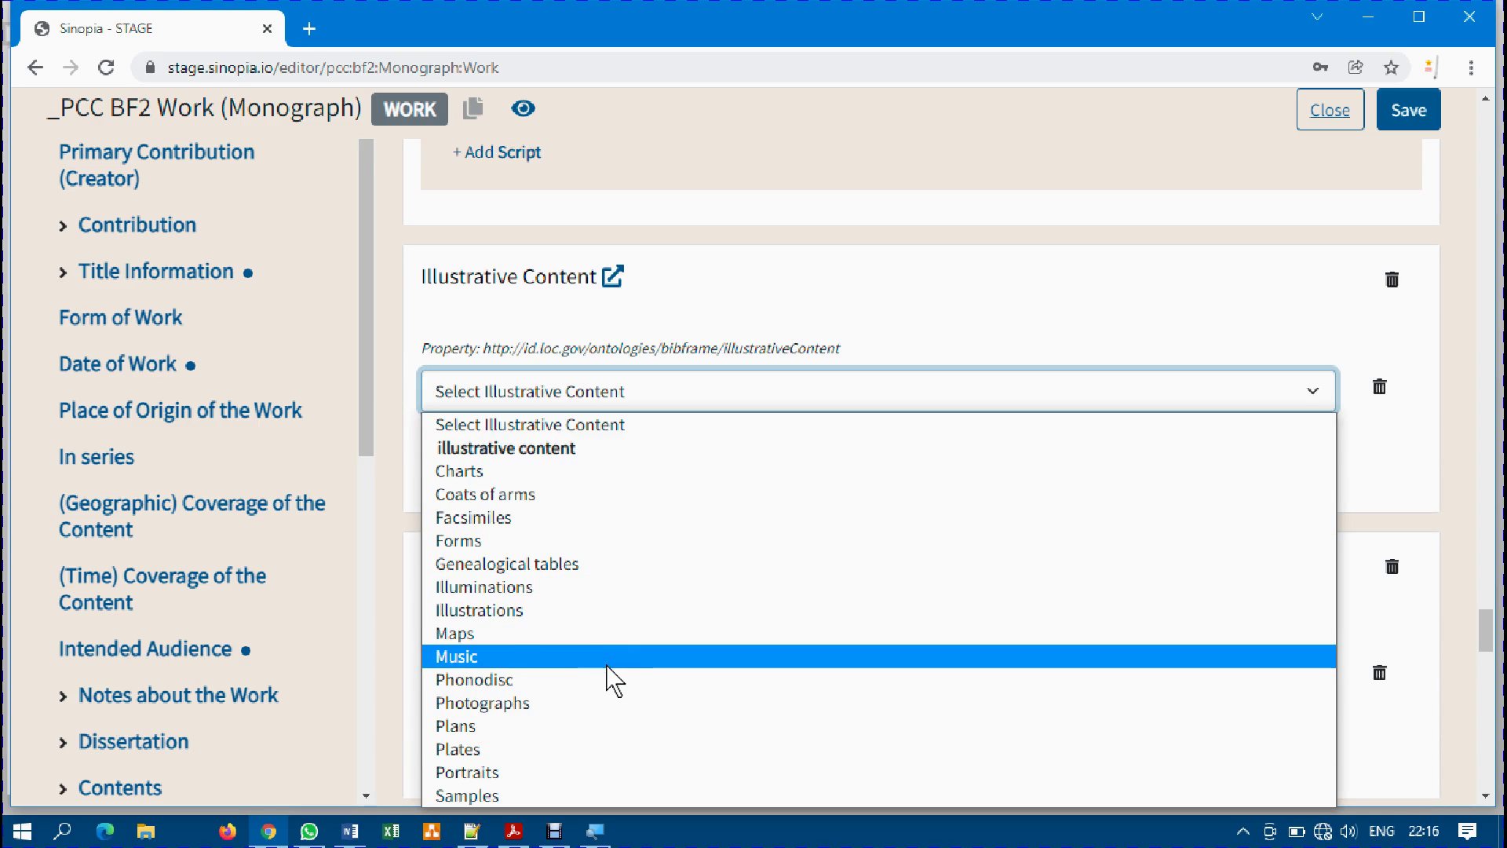
left_click(582, 610)
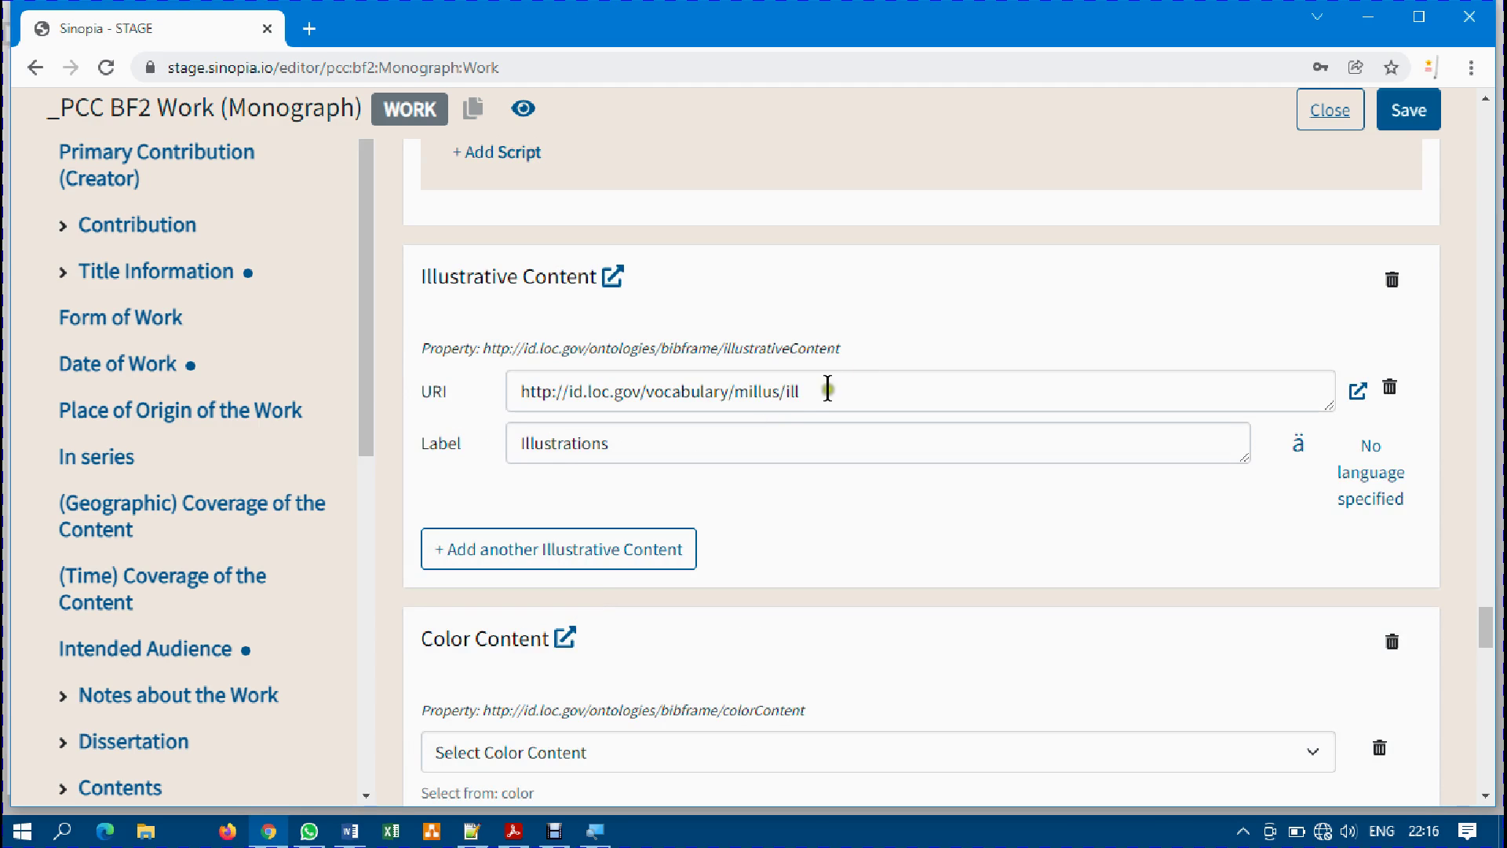
scroll(851, 510, "down", 5)
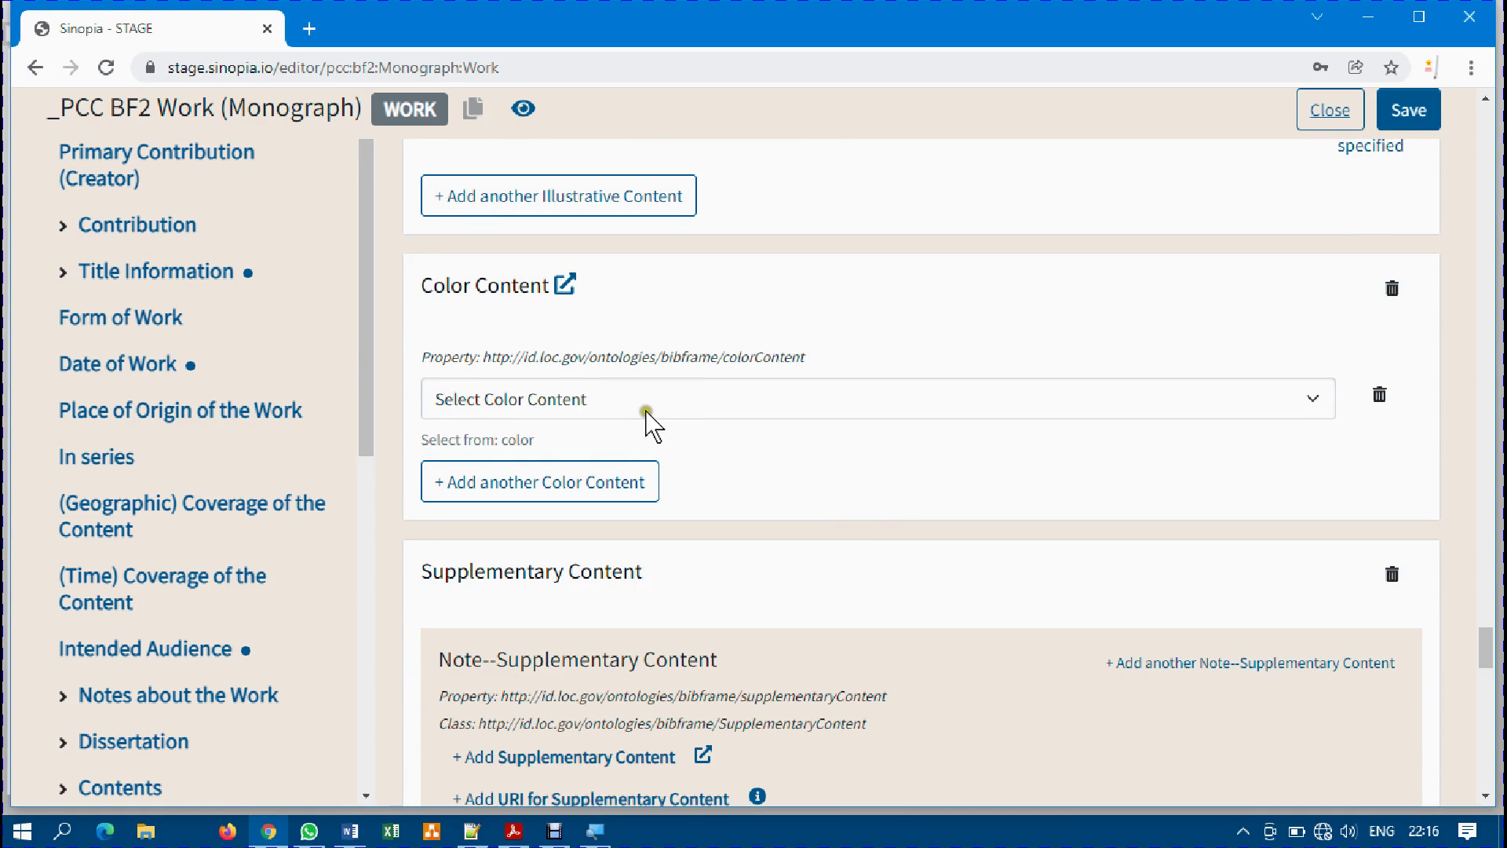
left_click(646, 412)
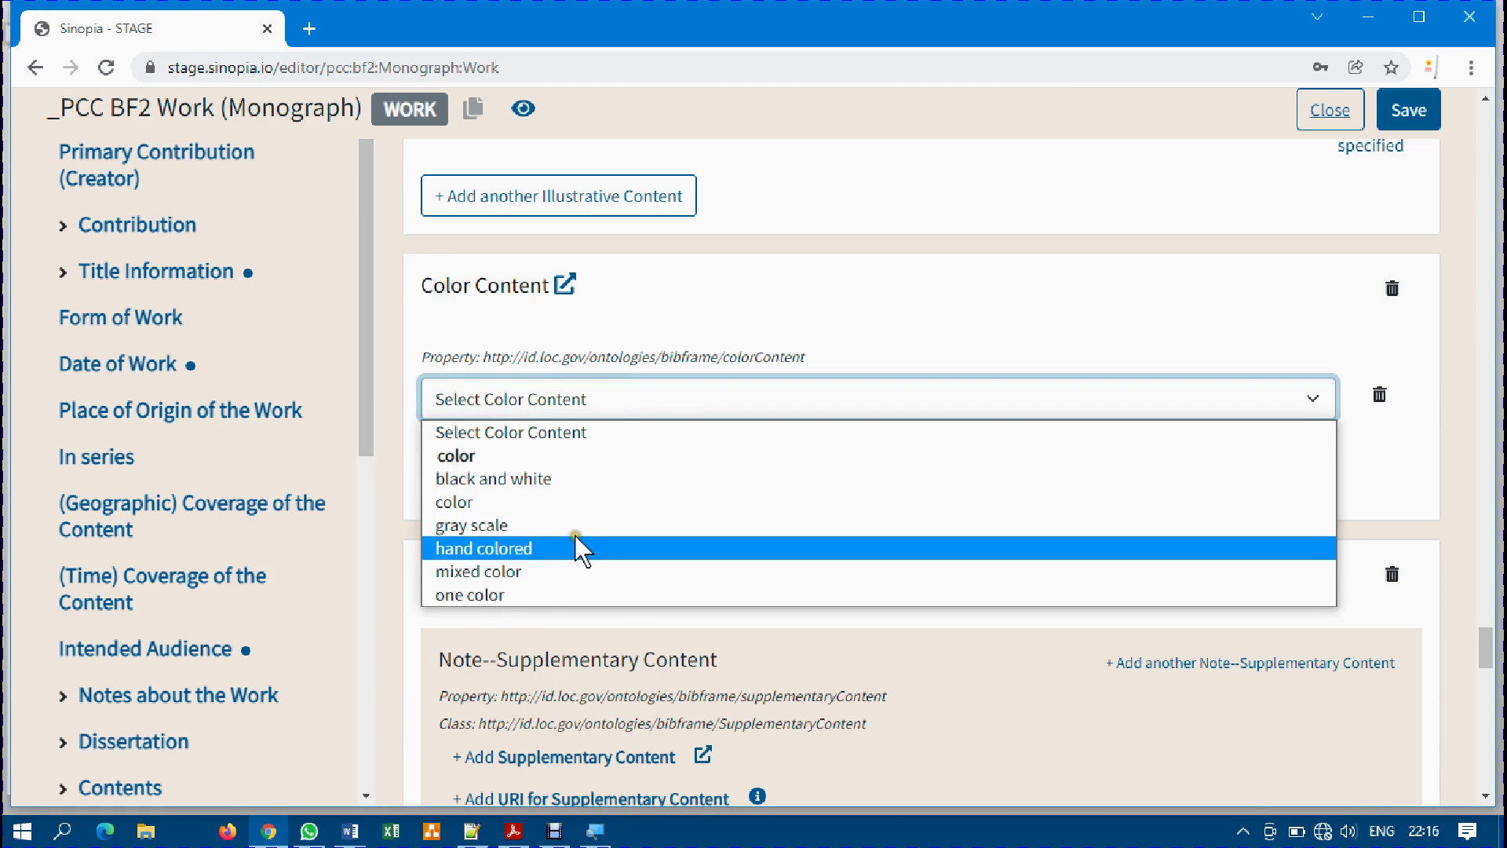
left_click(543, 571)
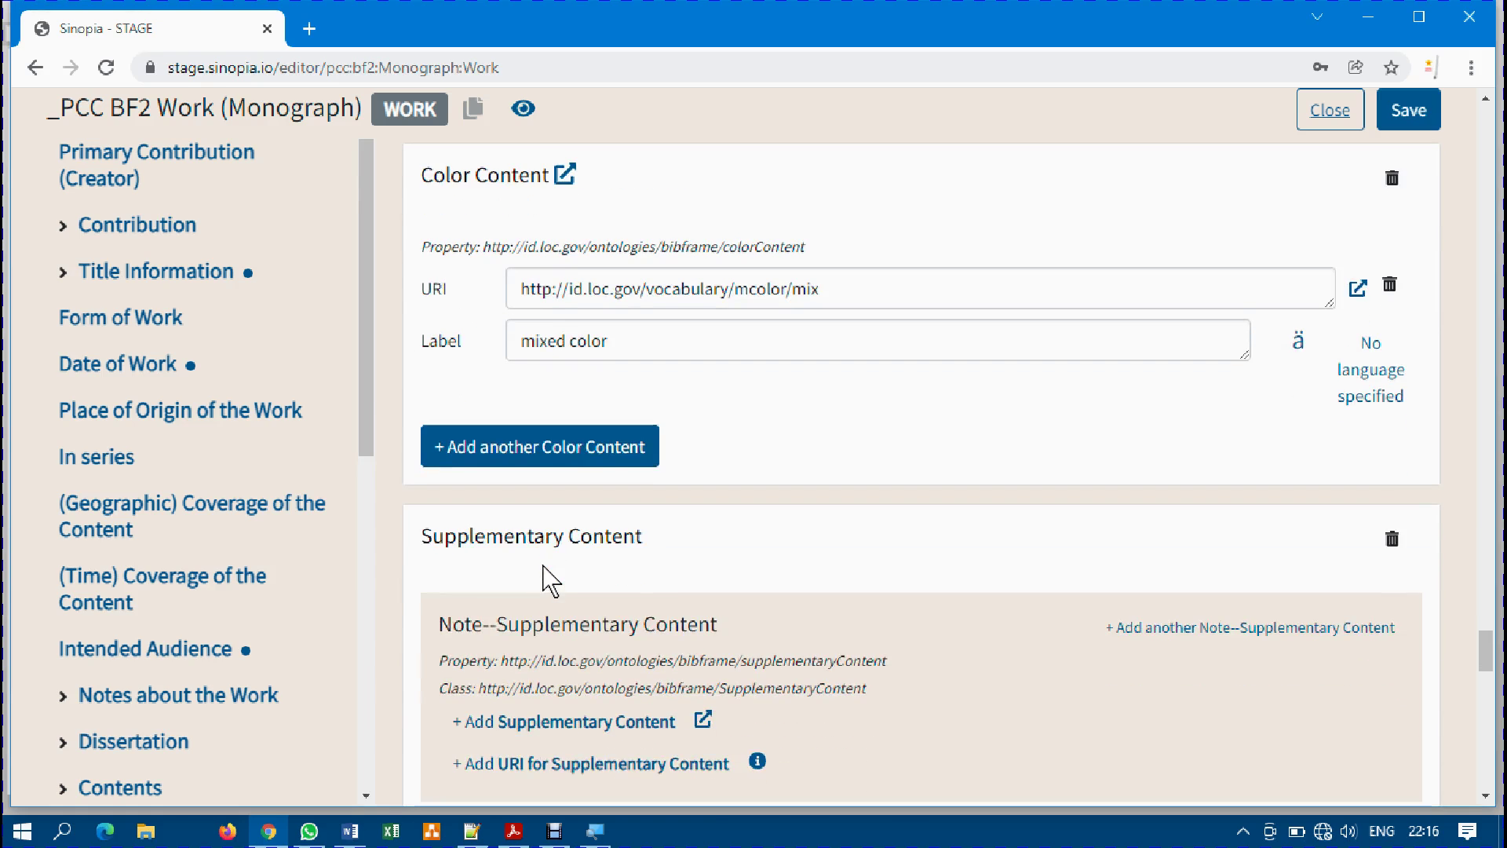
left_click_drag(832, 280, 611, 281)
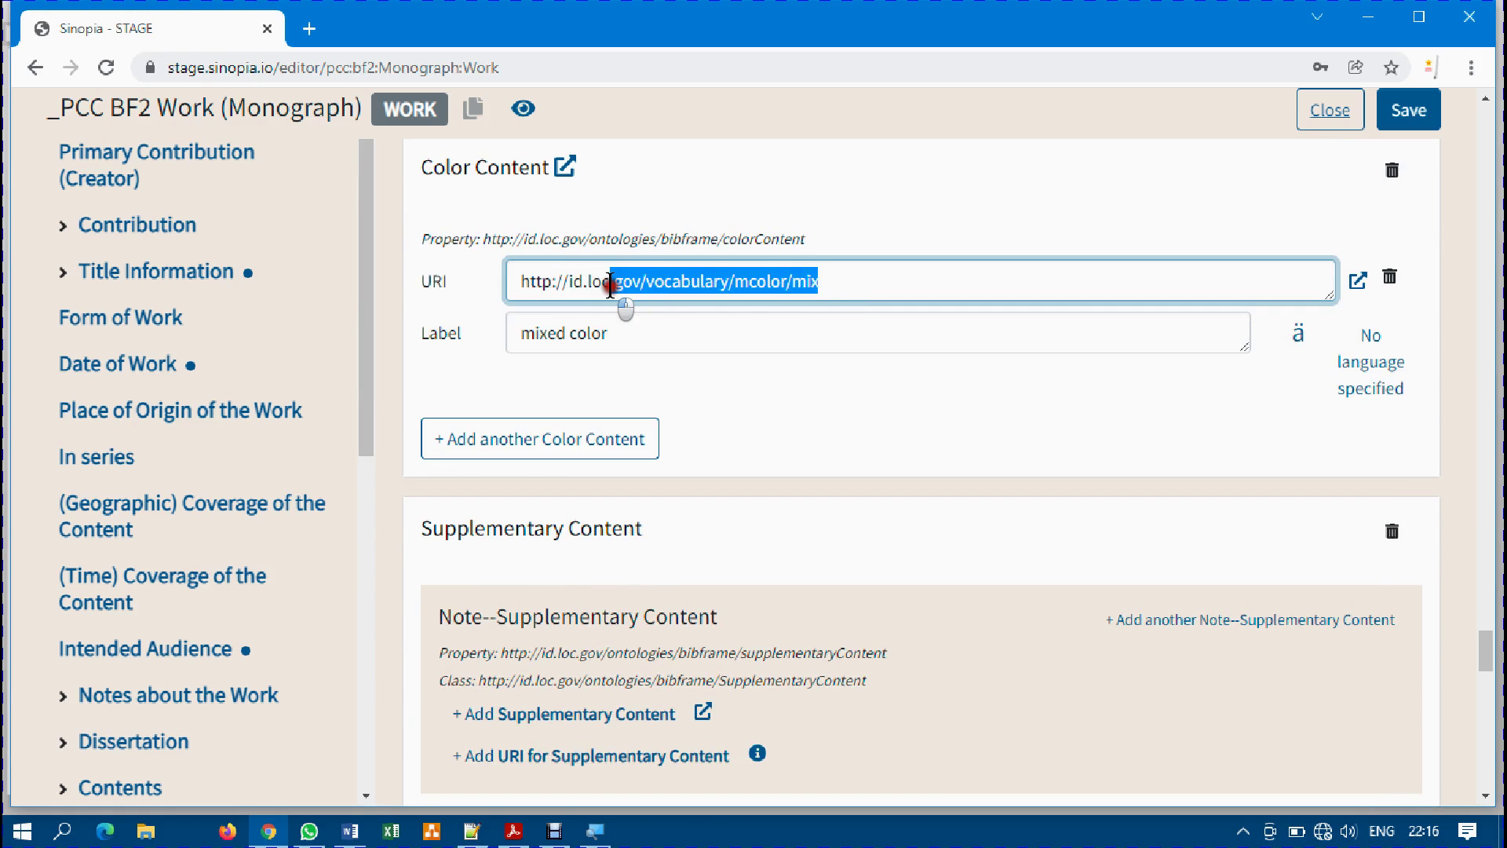
left_click(741, 409)
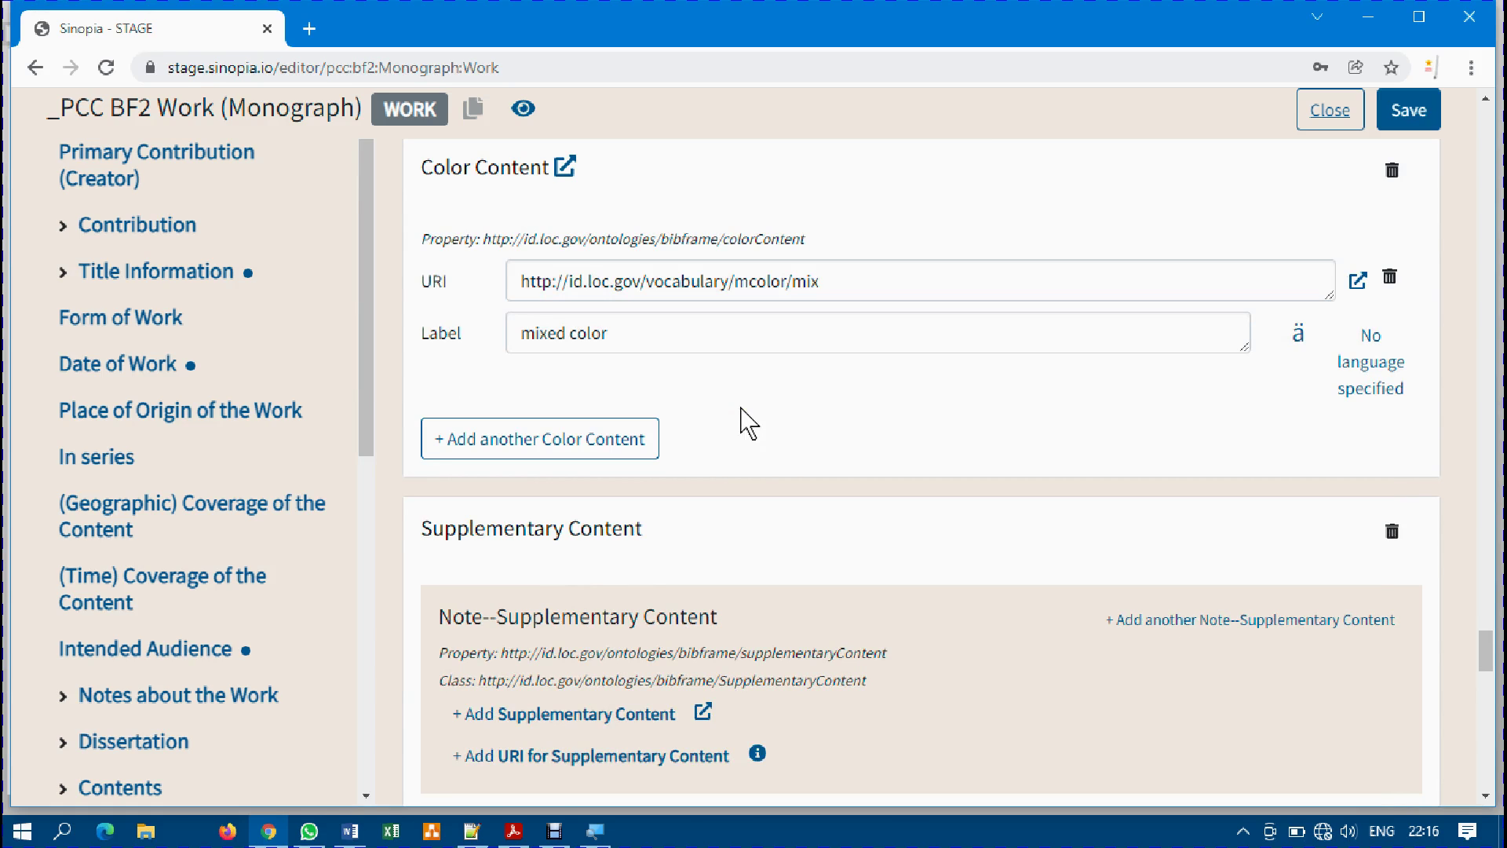
scroll(749, 423, "down", 8)
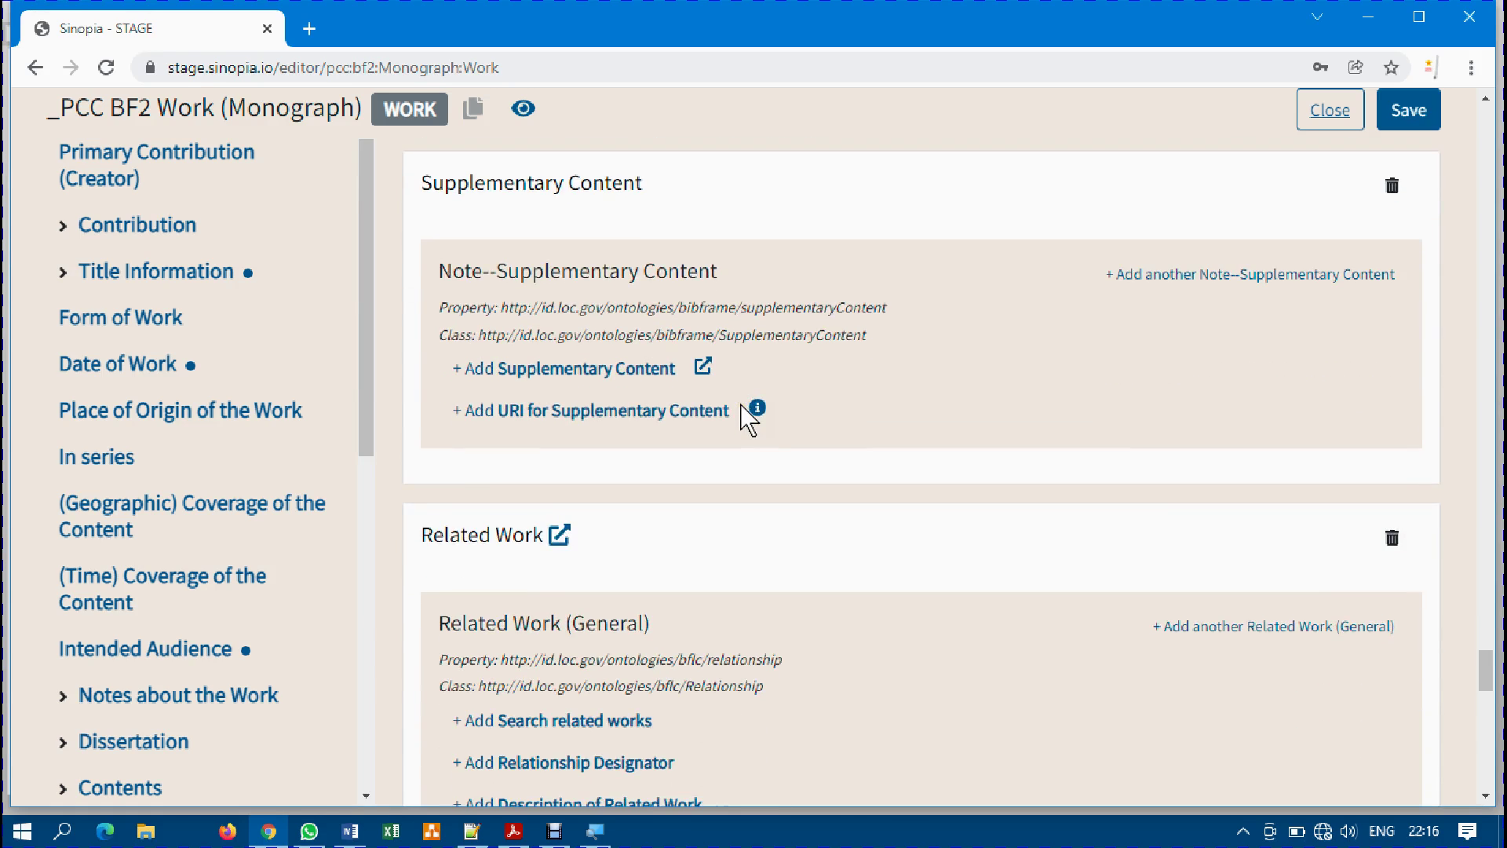
scroll(750, 420, "down", 2)
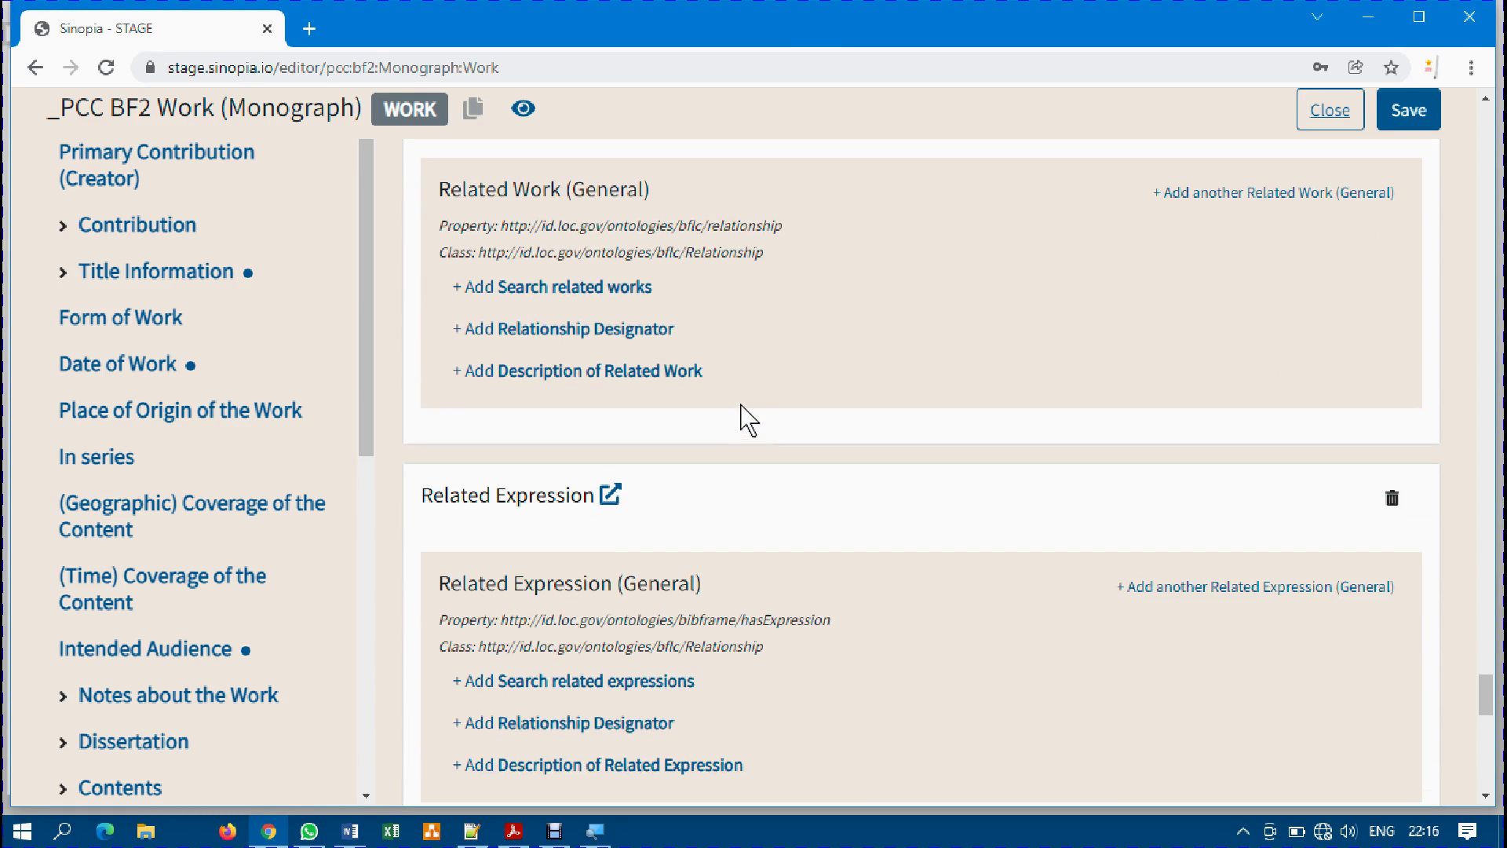
scroll(750, 420, "down", 3)
scroll(744, 416, "up", 5)
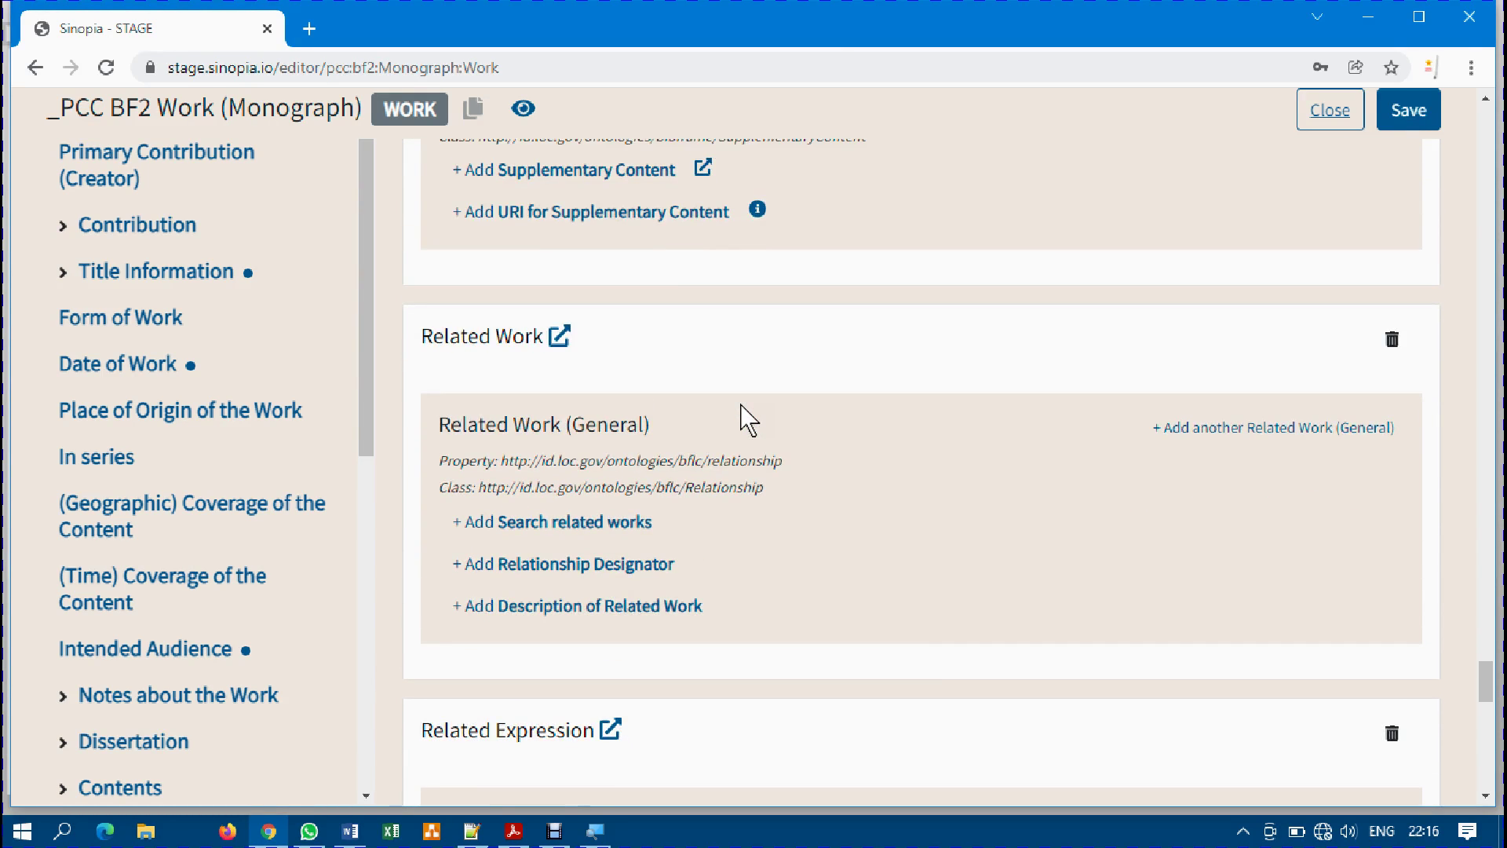
scroll(774, 412, "down", 5)
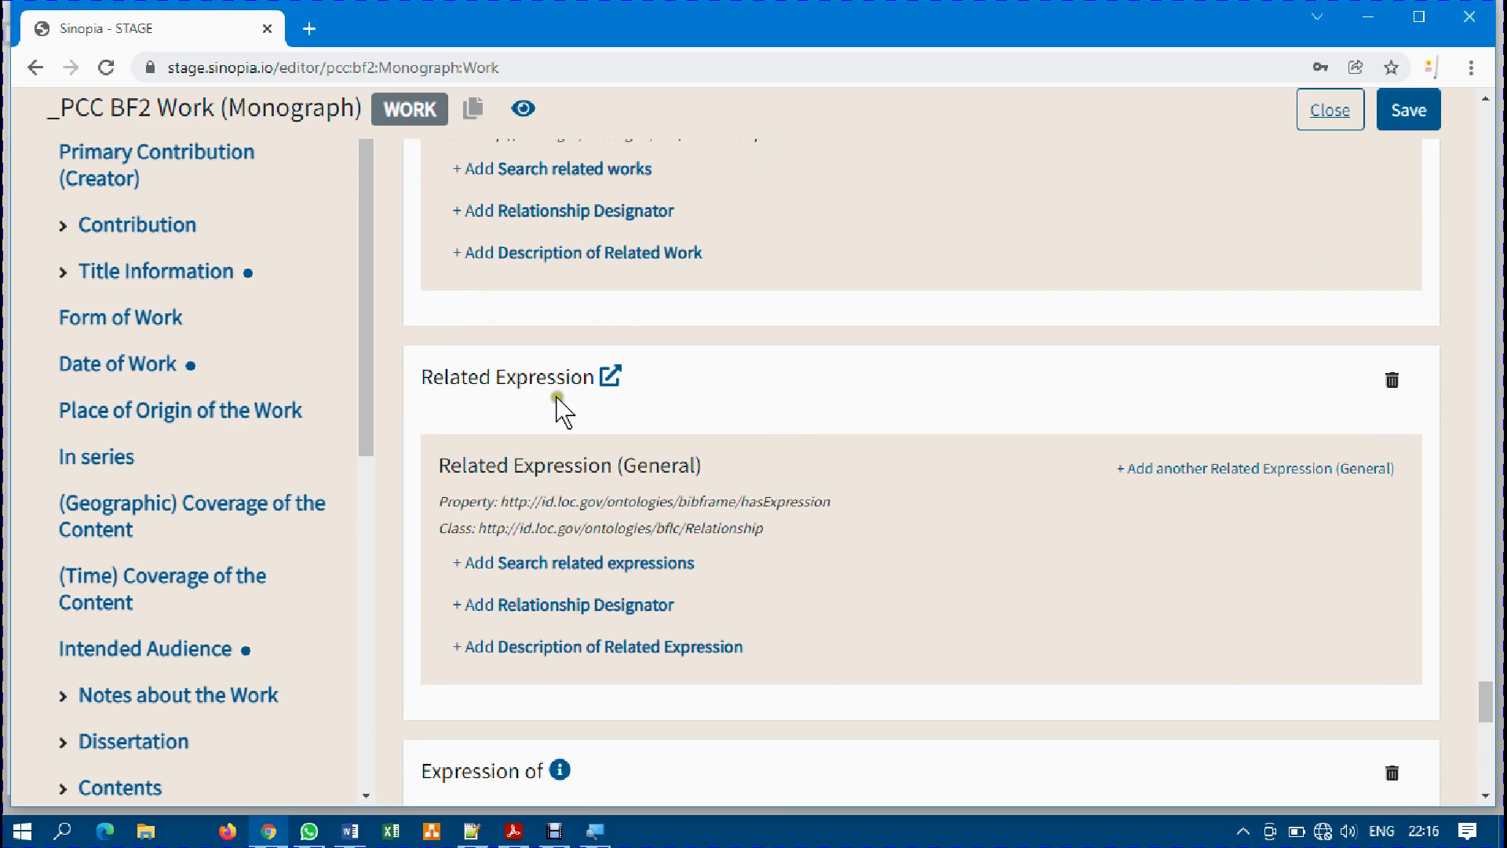
scroll(789, 404, "down", 2)
scroll(791, 407, "down", 4)
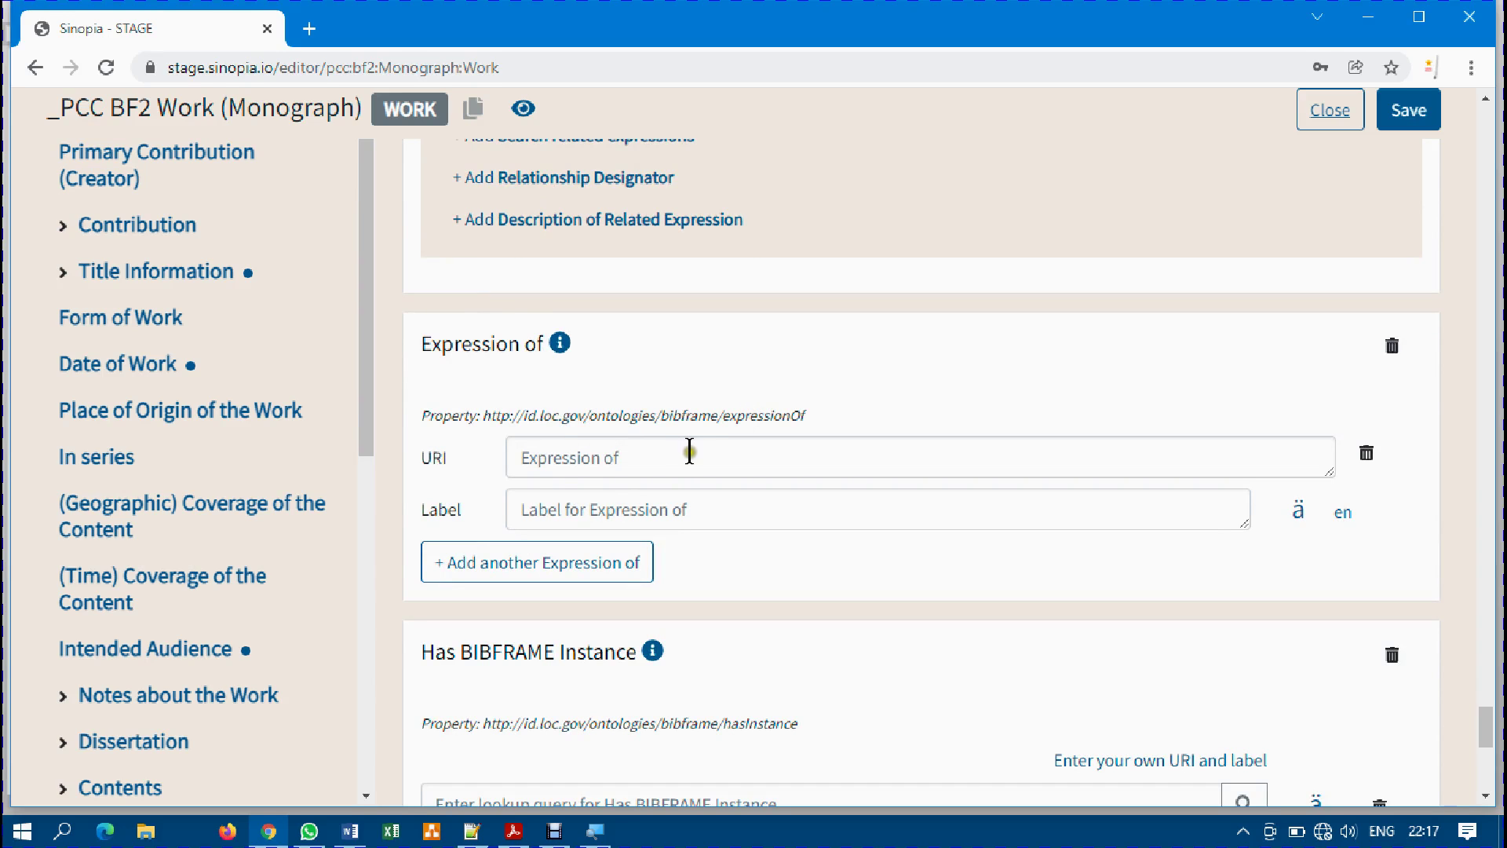
scroll(705, 452, "down", 1)
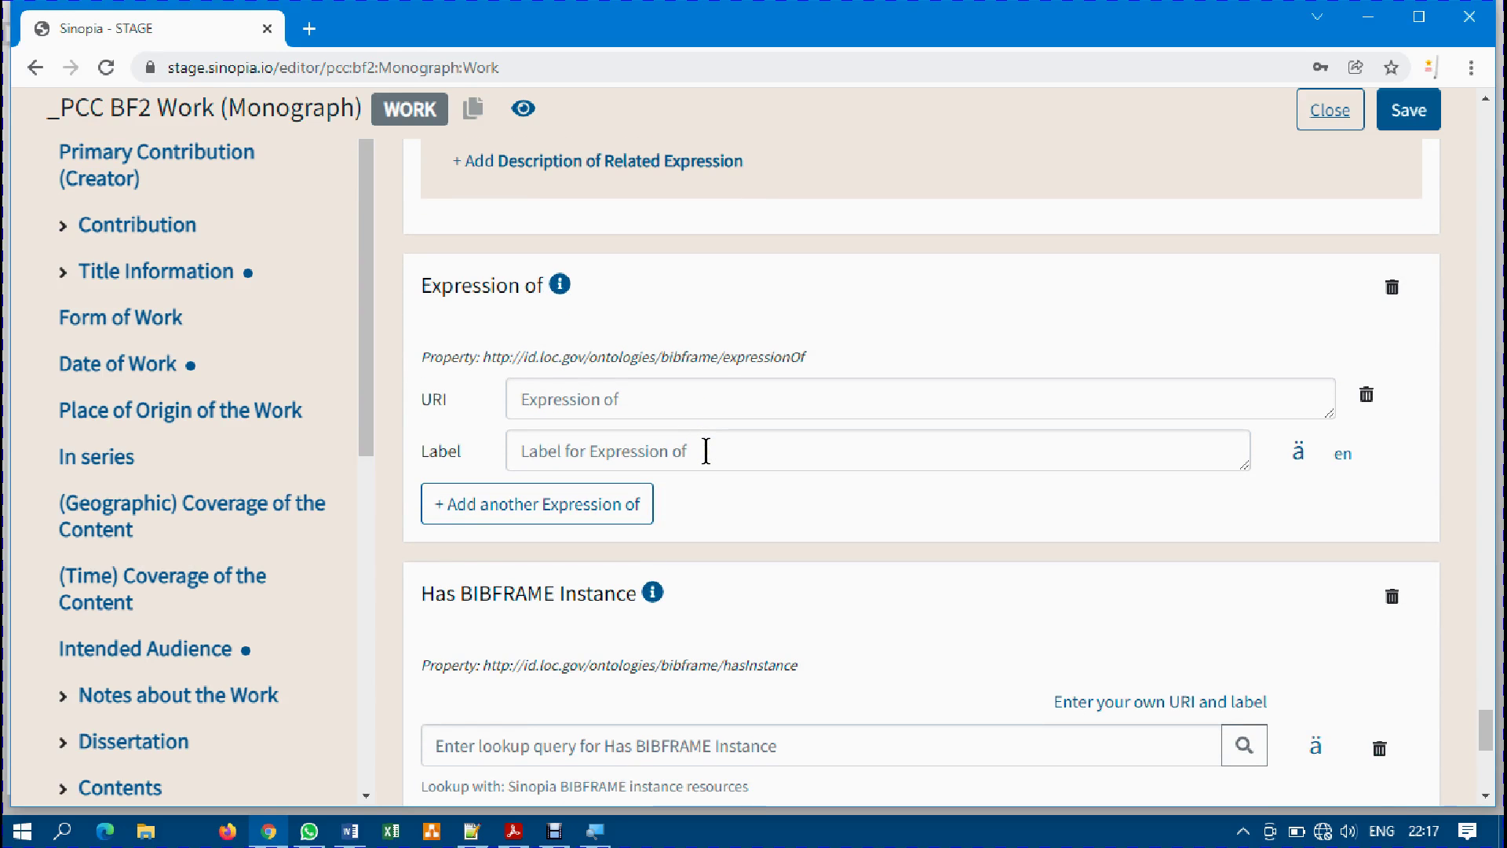
scroll(706, 451, "down", 2)
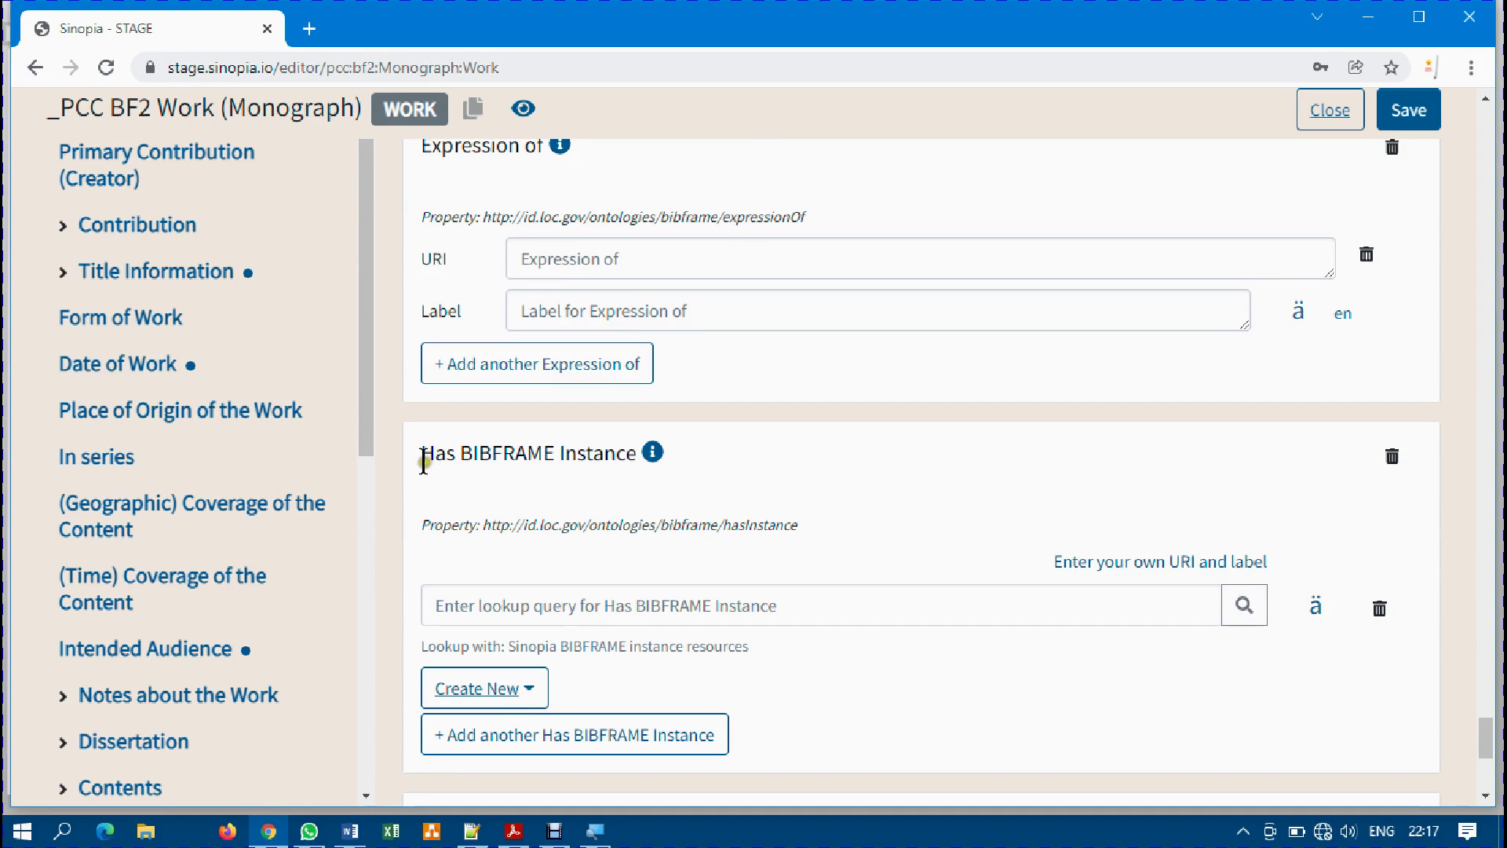
left_click_drag(425, 459, 674, 457)
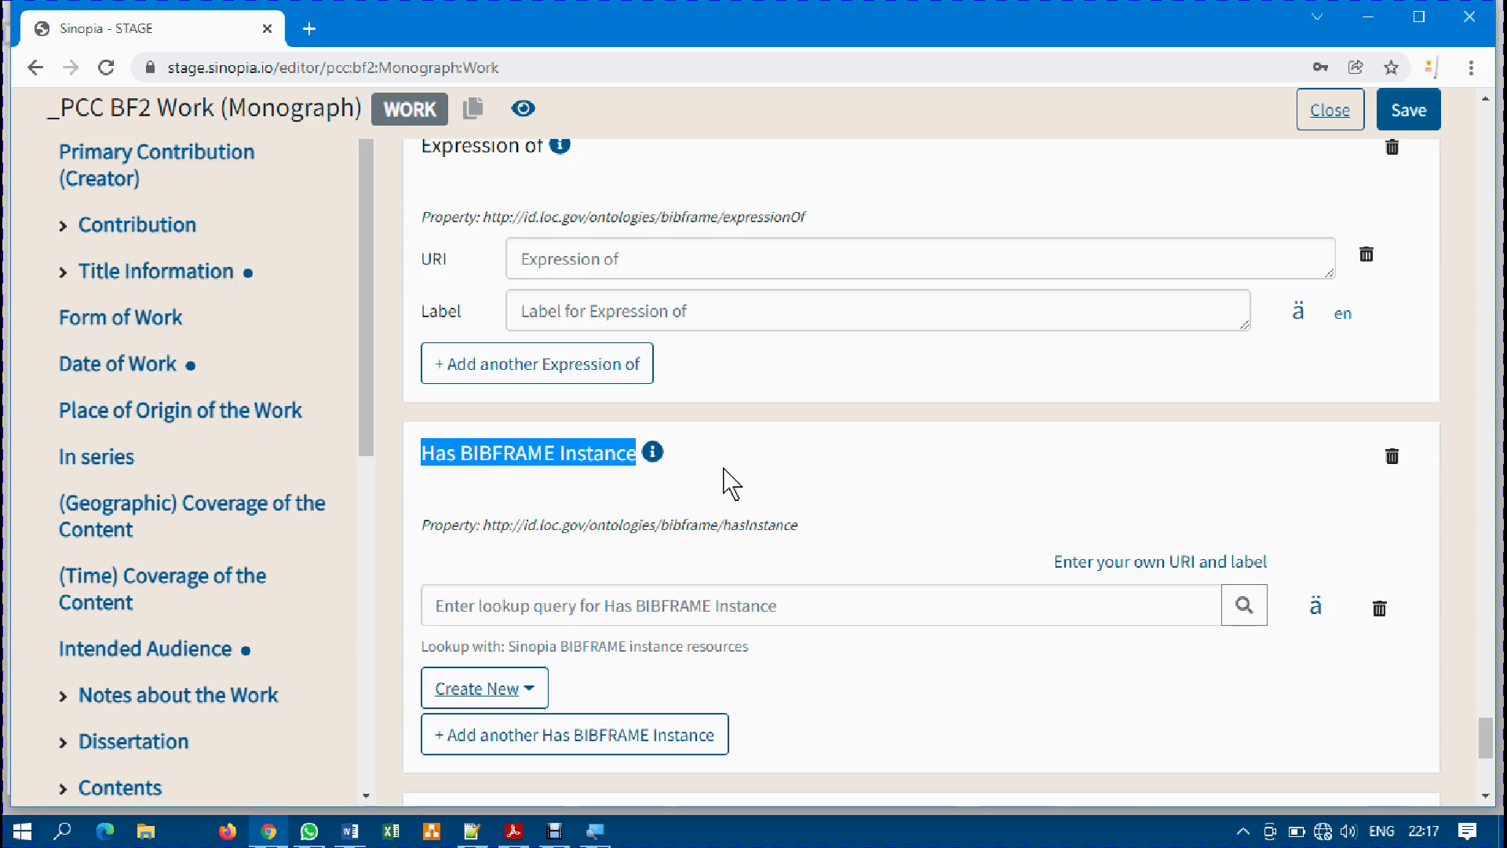
scroll(724, 469, "down", 1)
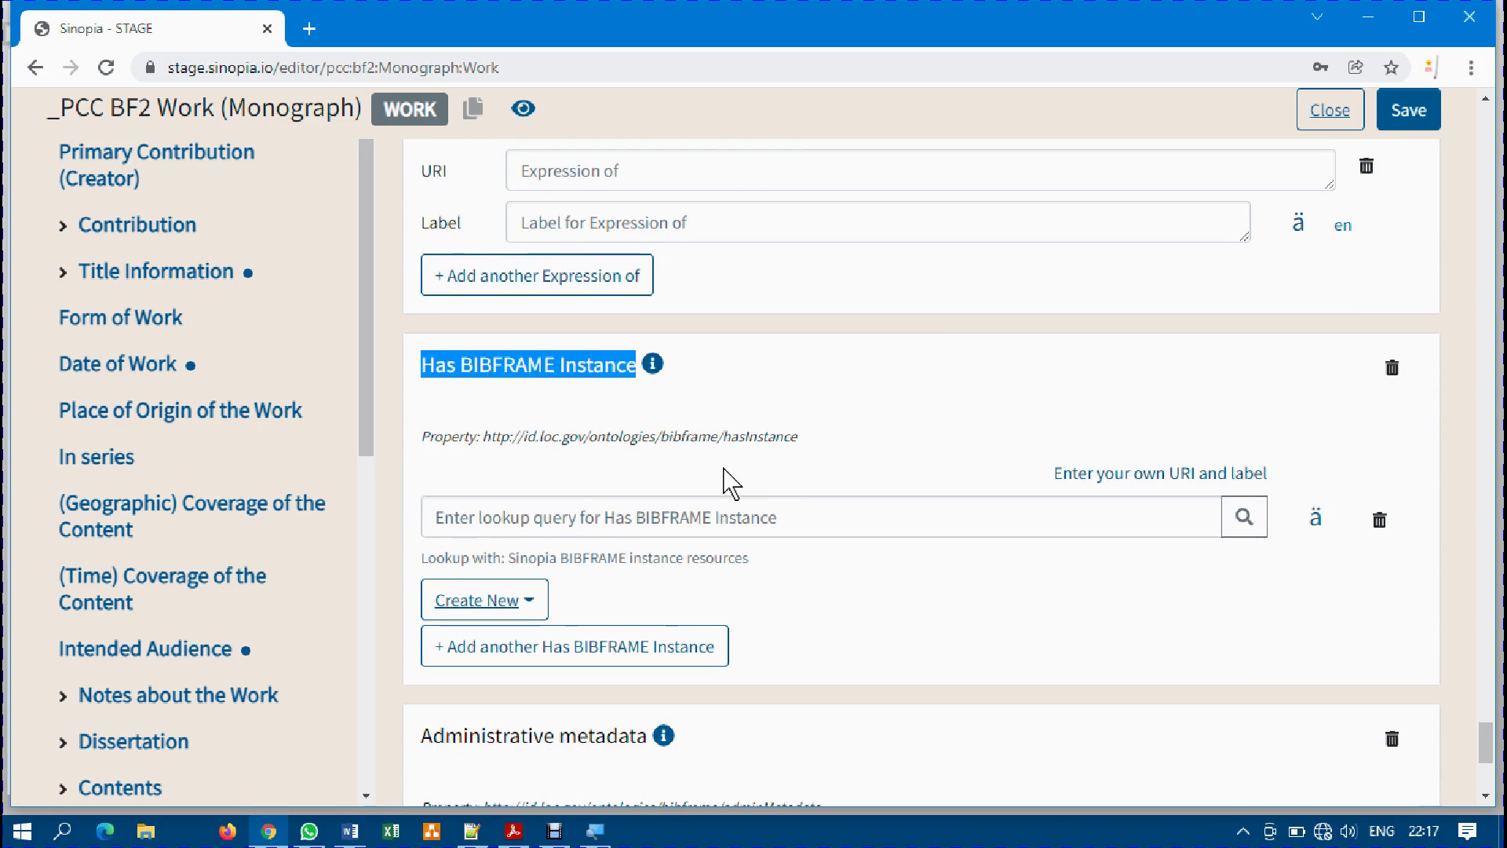
left_click(690, 383)
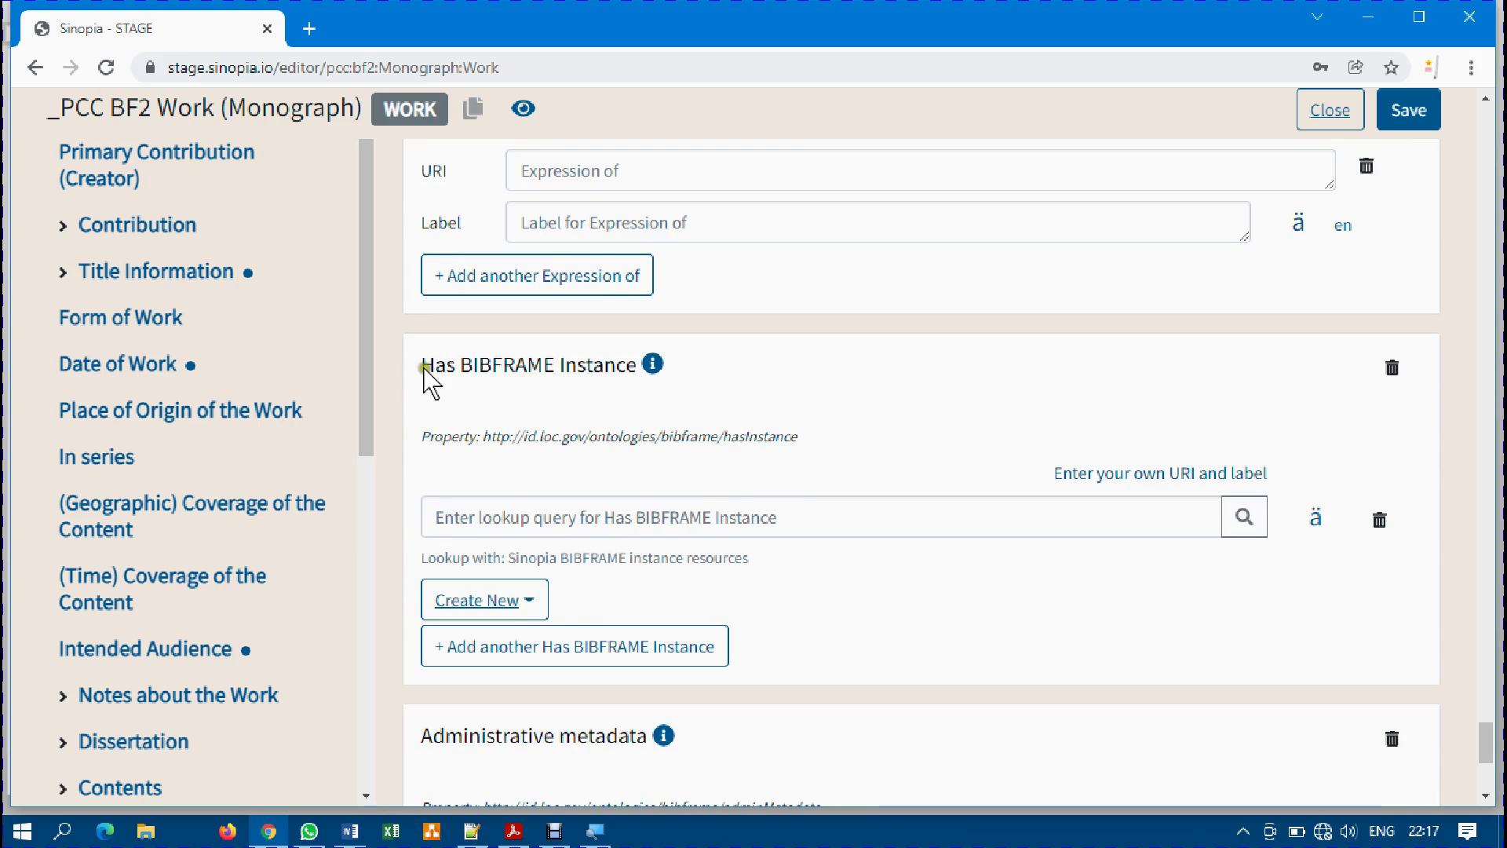
left_click_drag(423, 367, 632, 372)
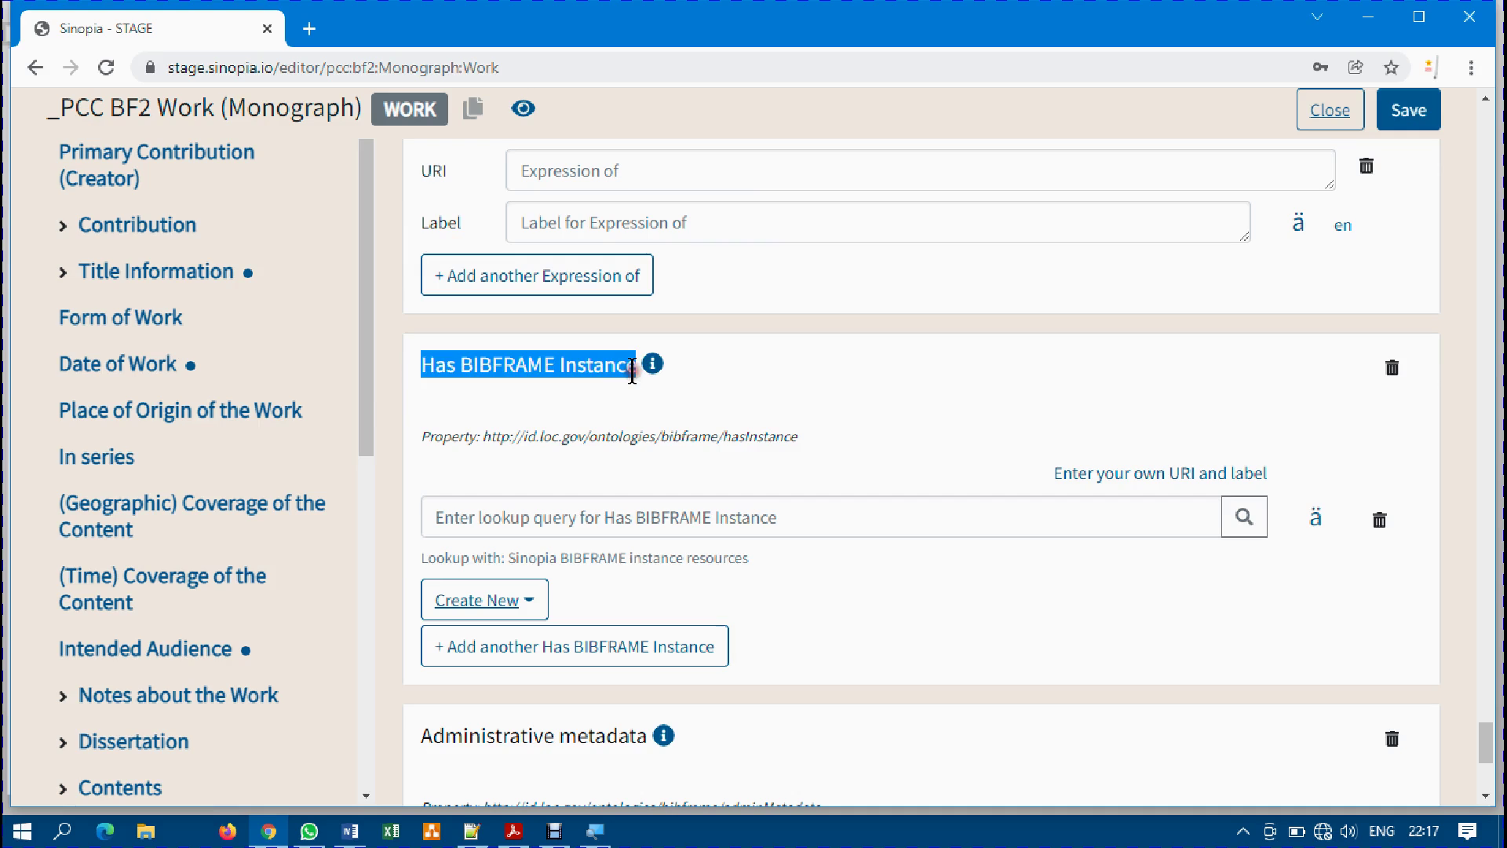
left_click(748, 393)
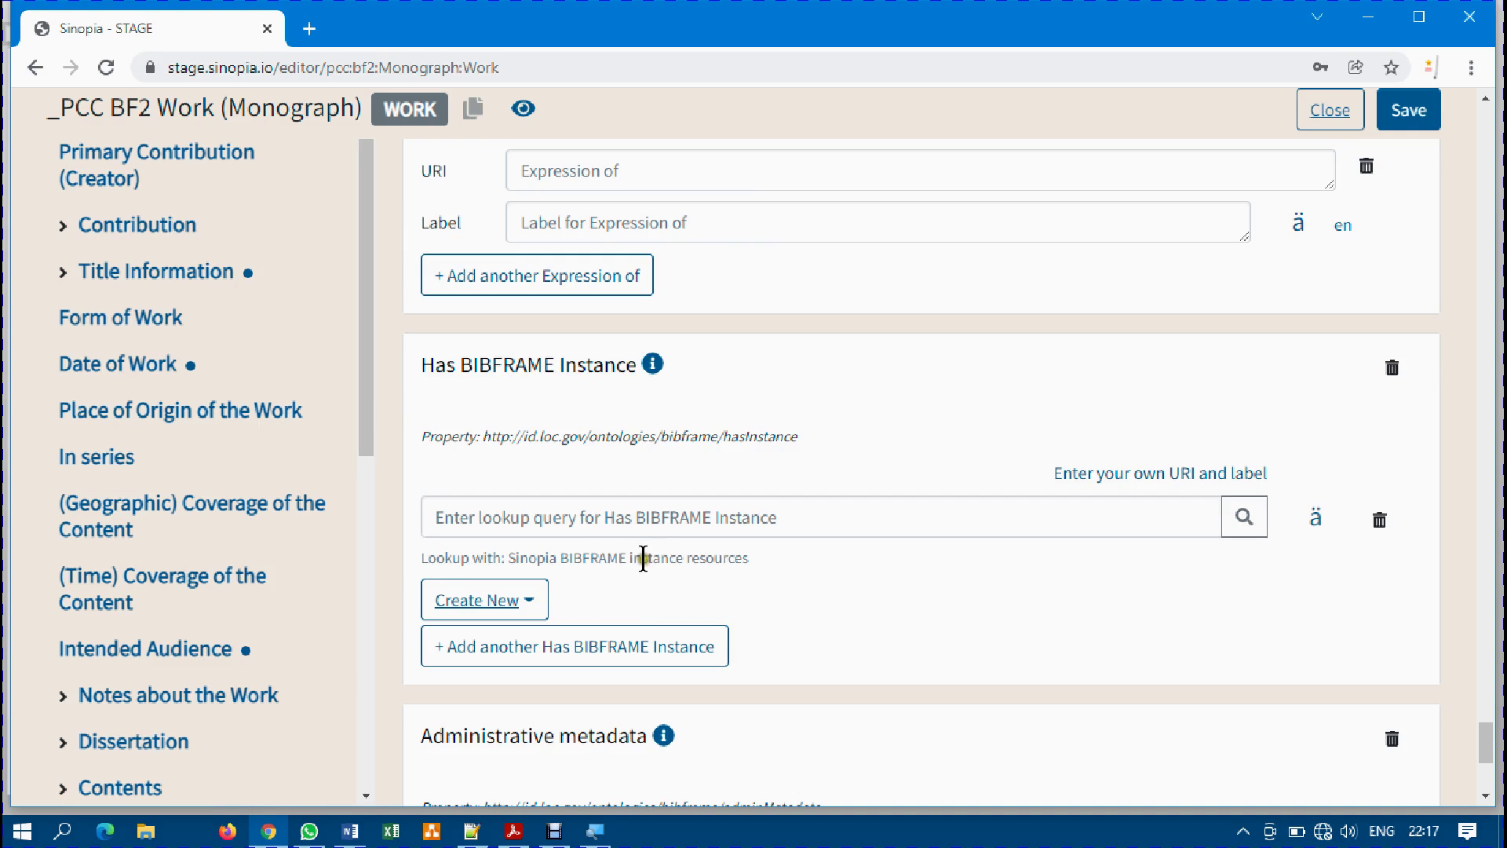
left_click(781, 518)
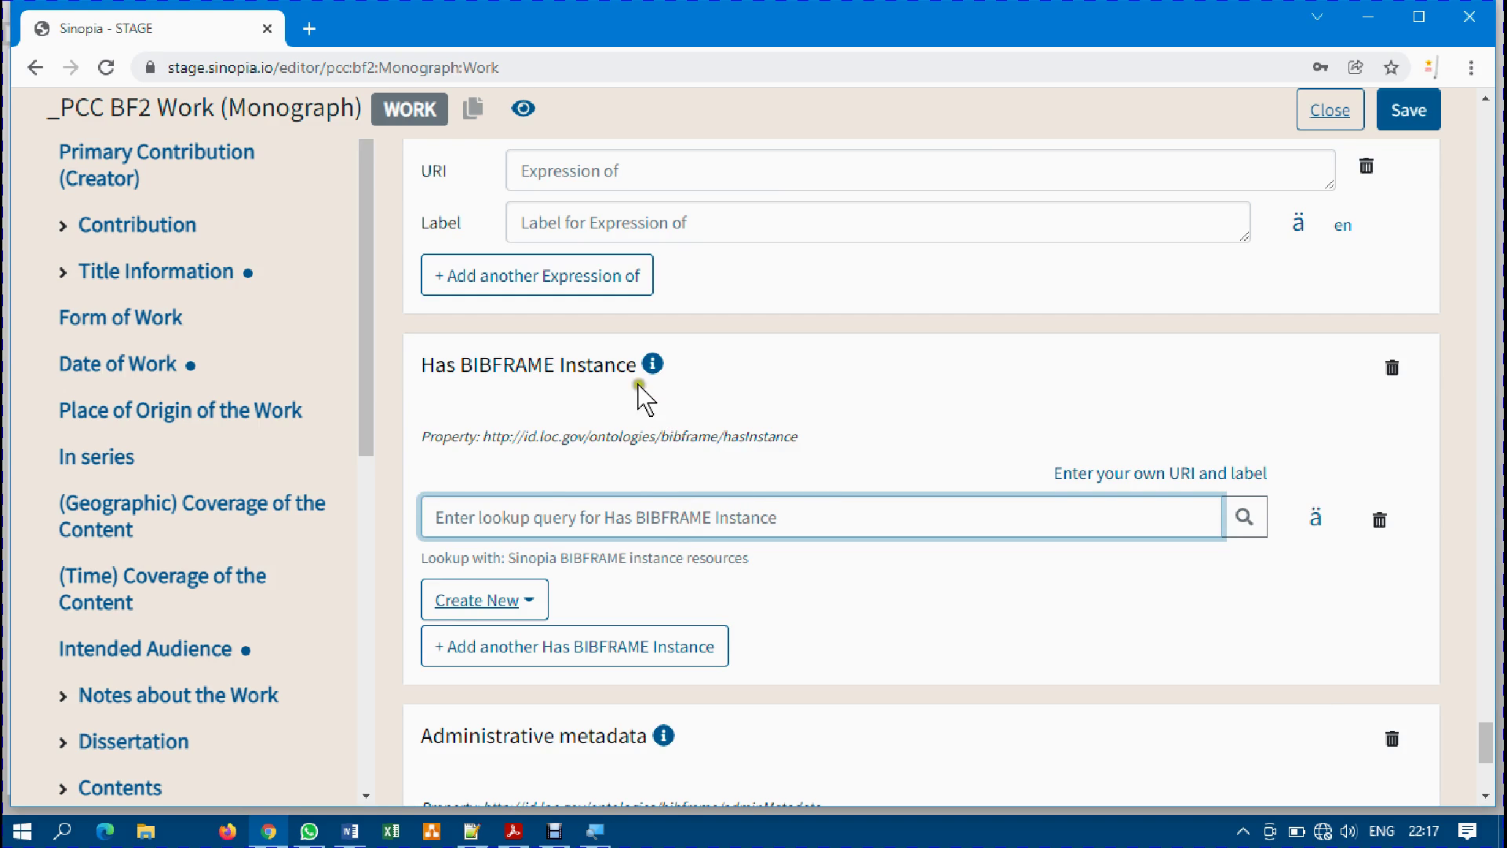
scroll(852, 571, "down", 1)
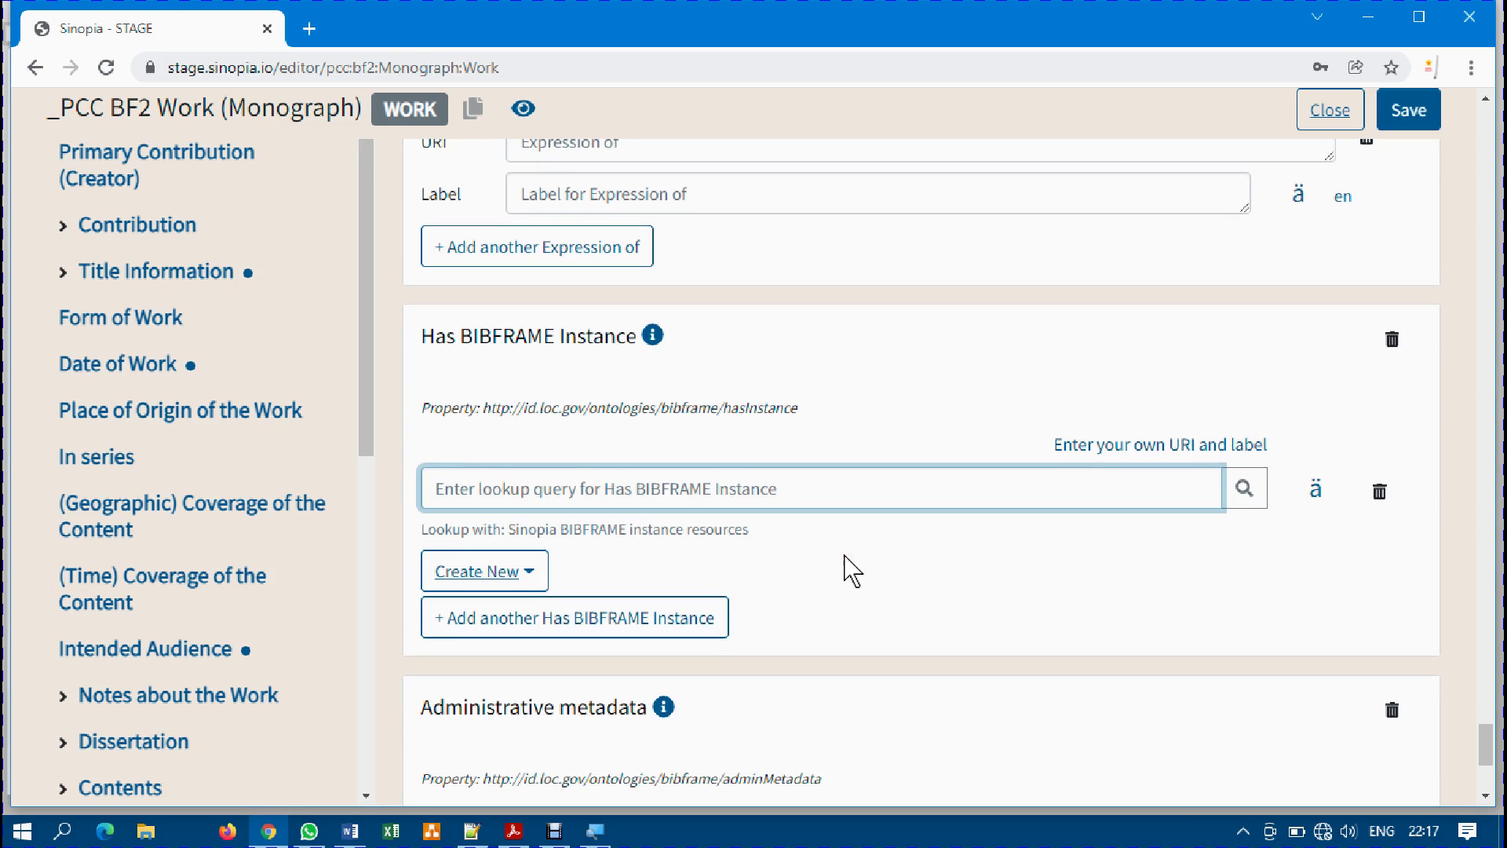
scroll(851, 571, "down", 5)
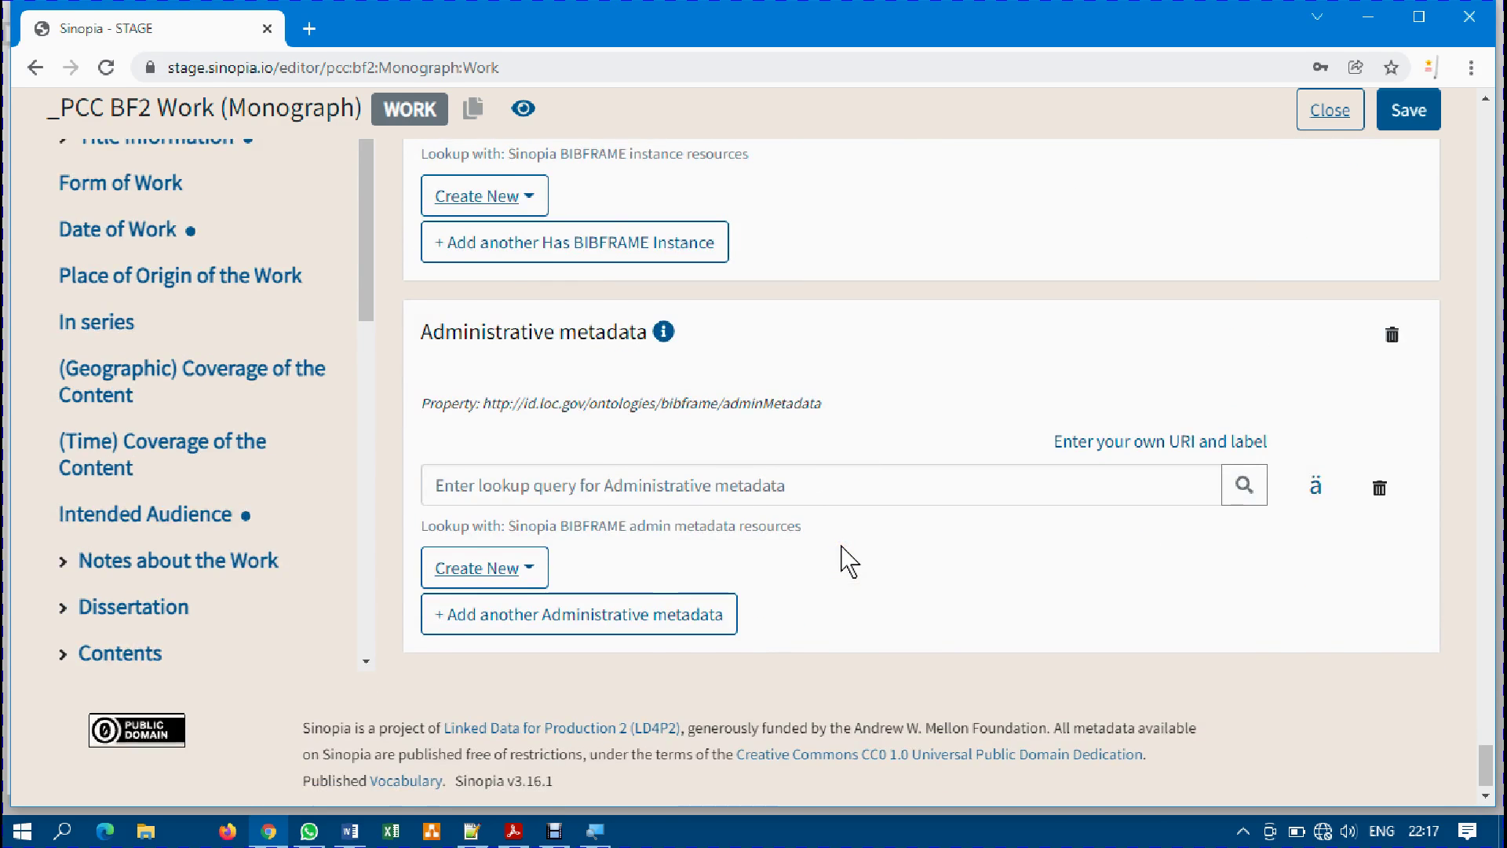
scroll(847, 562, "up", 2)
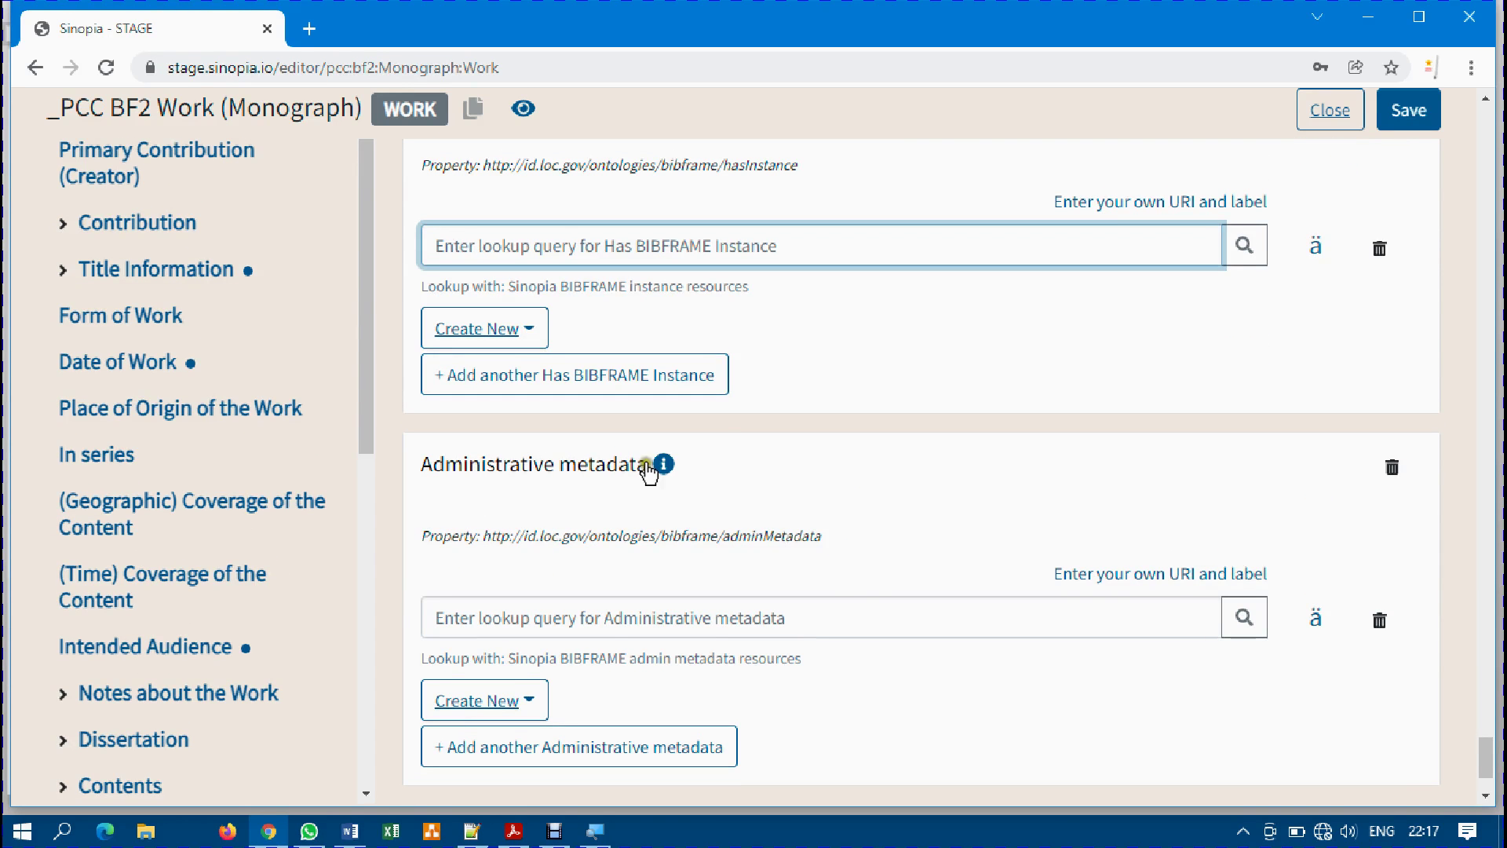
left_click(601, 621)
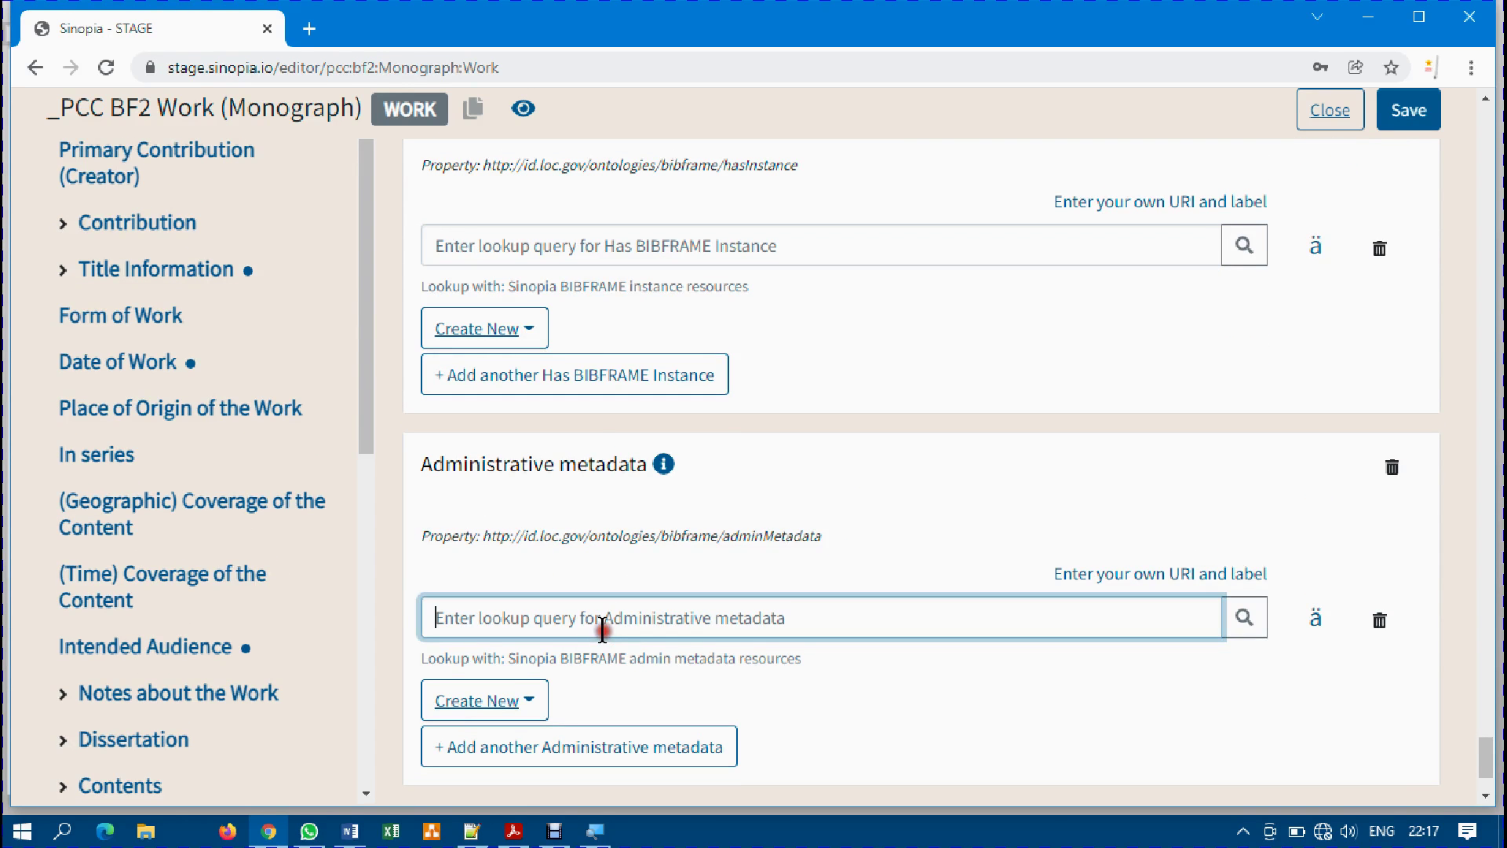
left_click(571, 237)
left_click(628, 608)
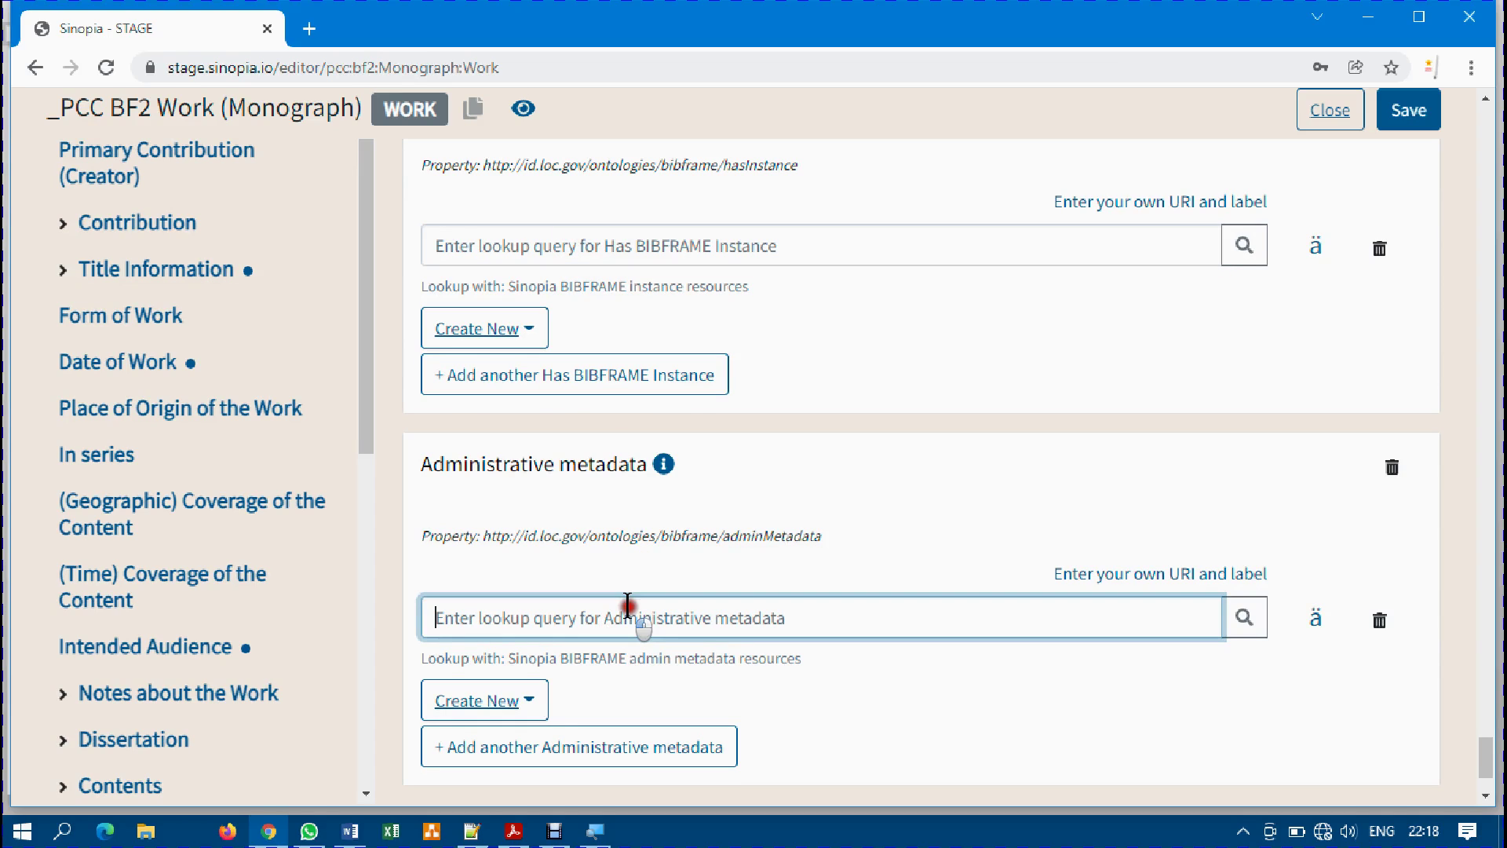
left_click(589, 247)
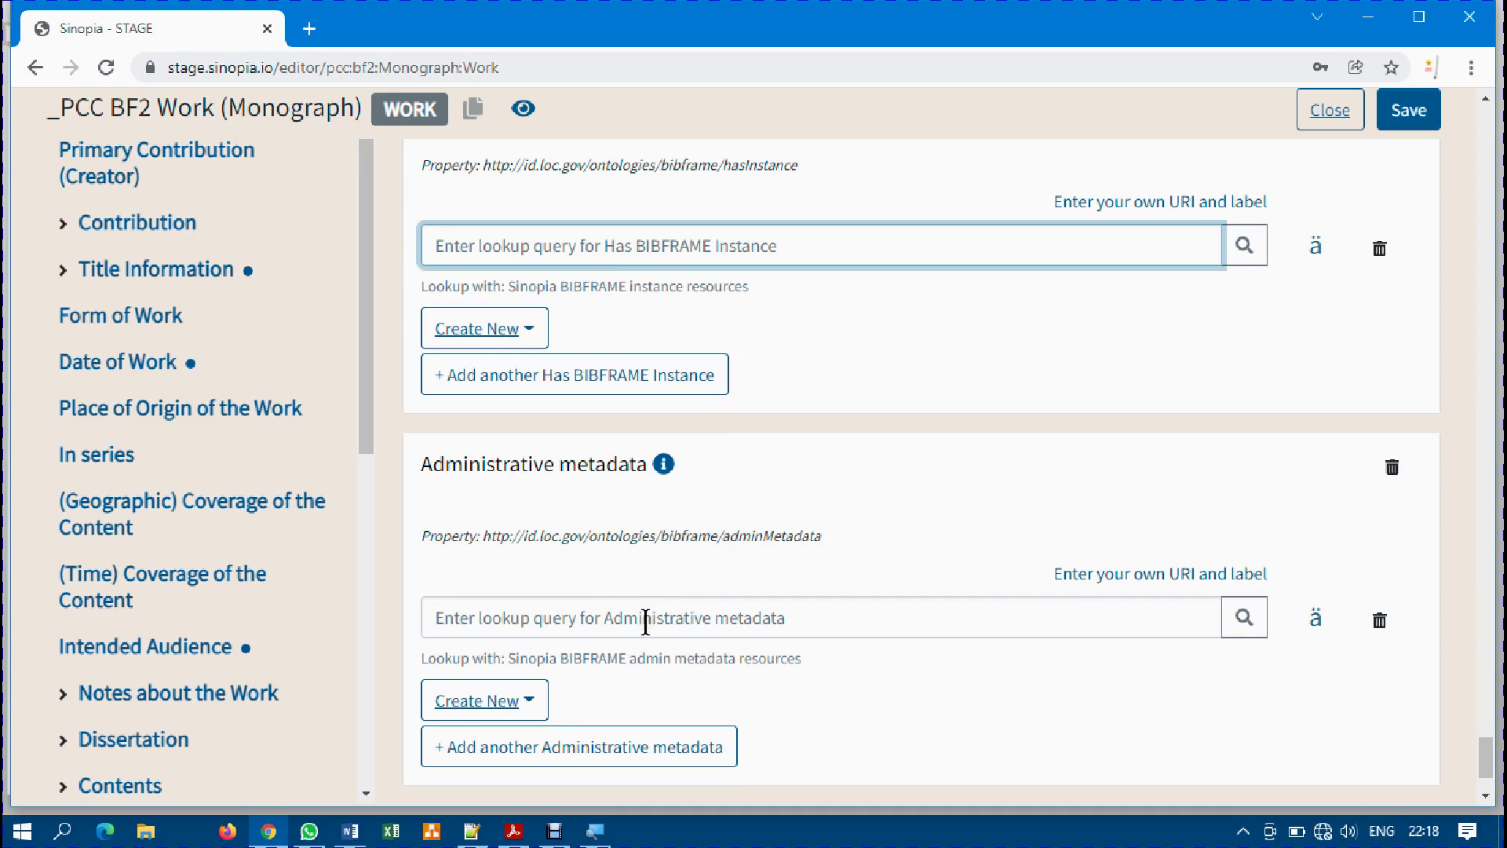
left_click(645, 623)
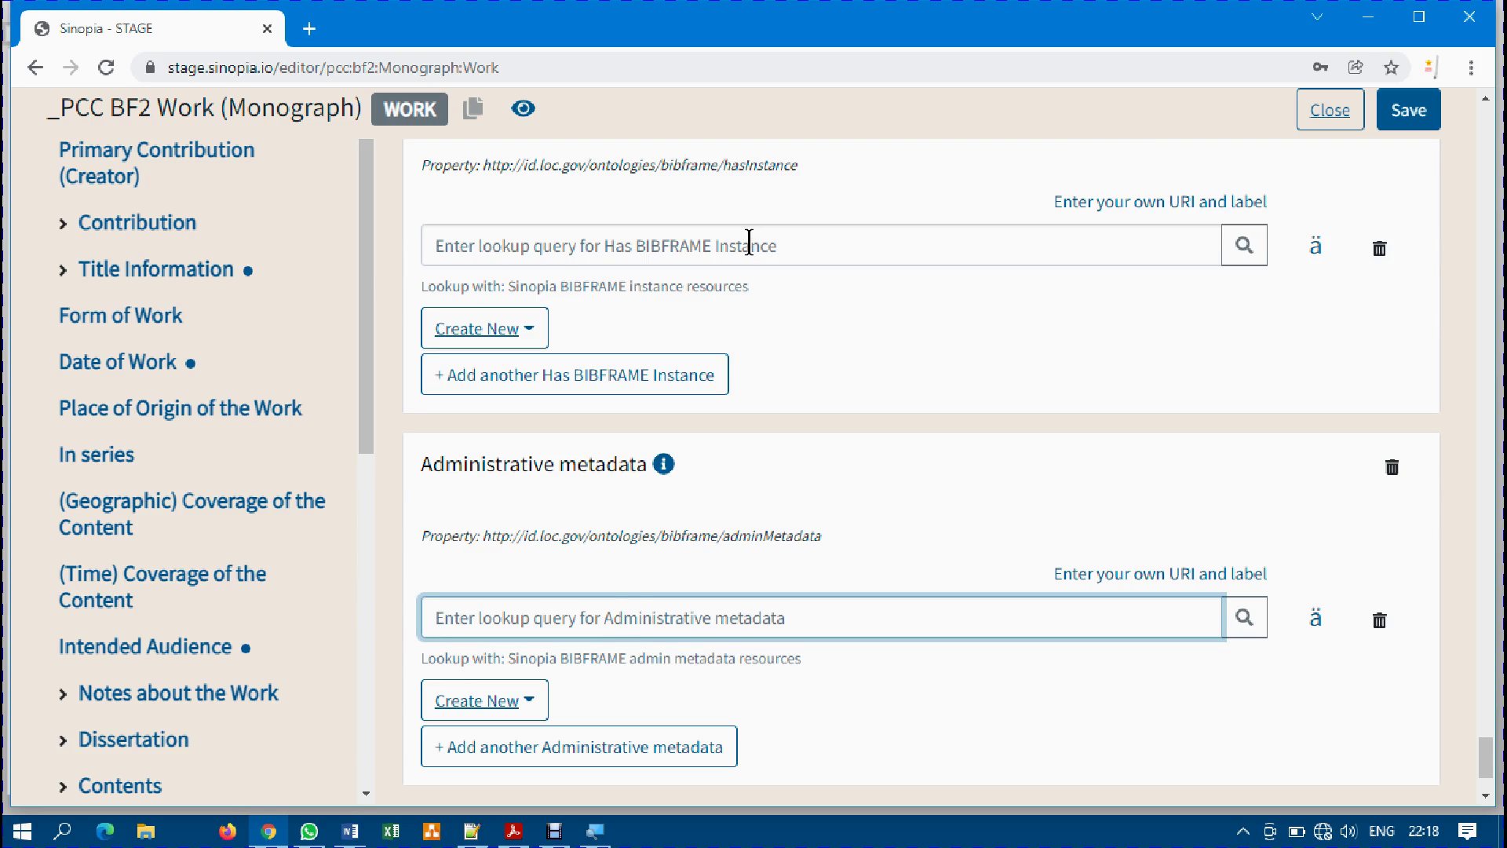
Return to the top of the Work form and click Save to bring up the ownership prompt.
scroll(749, 244, "up", 20)
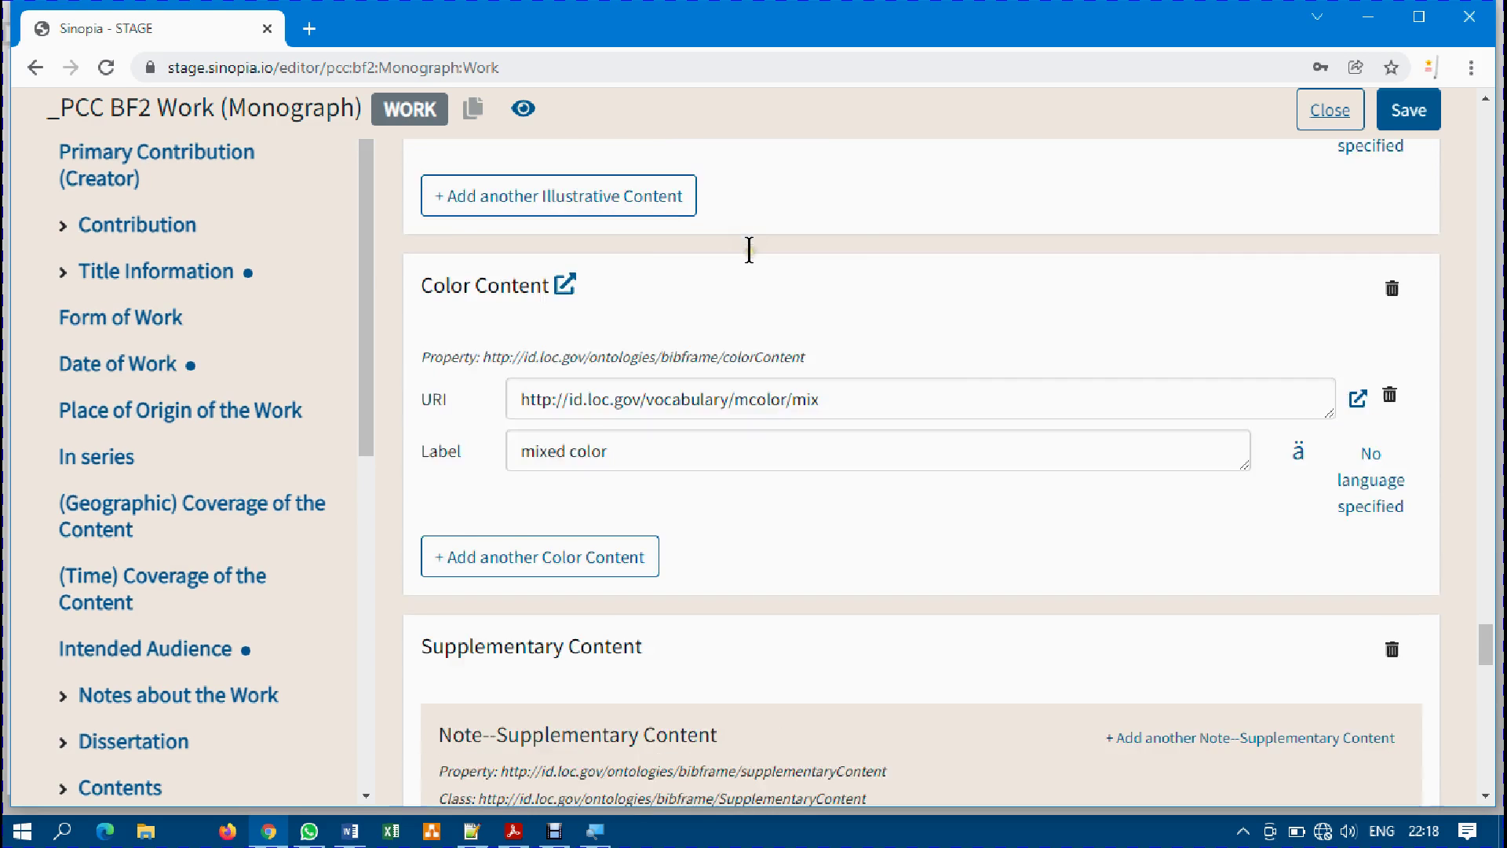
scroll(749, 251, "up", 20)
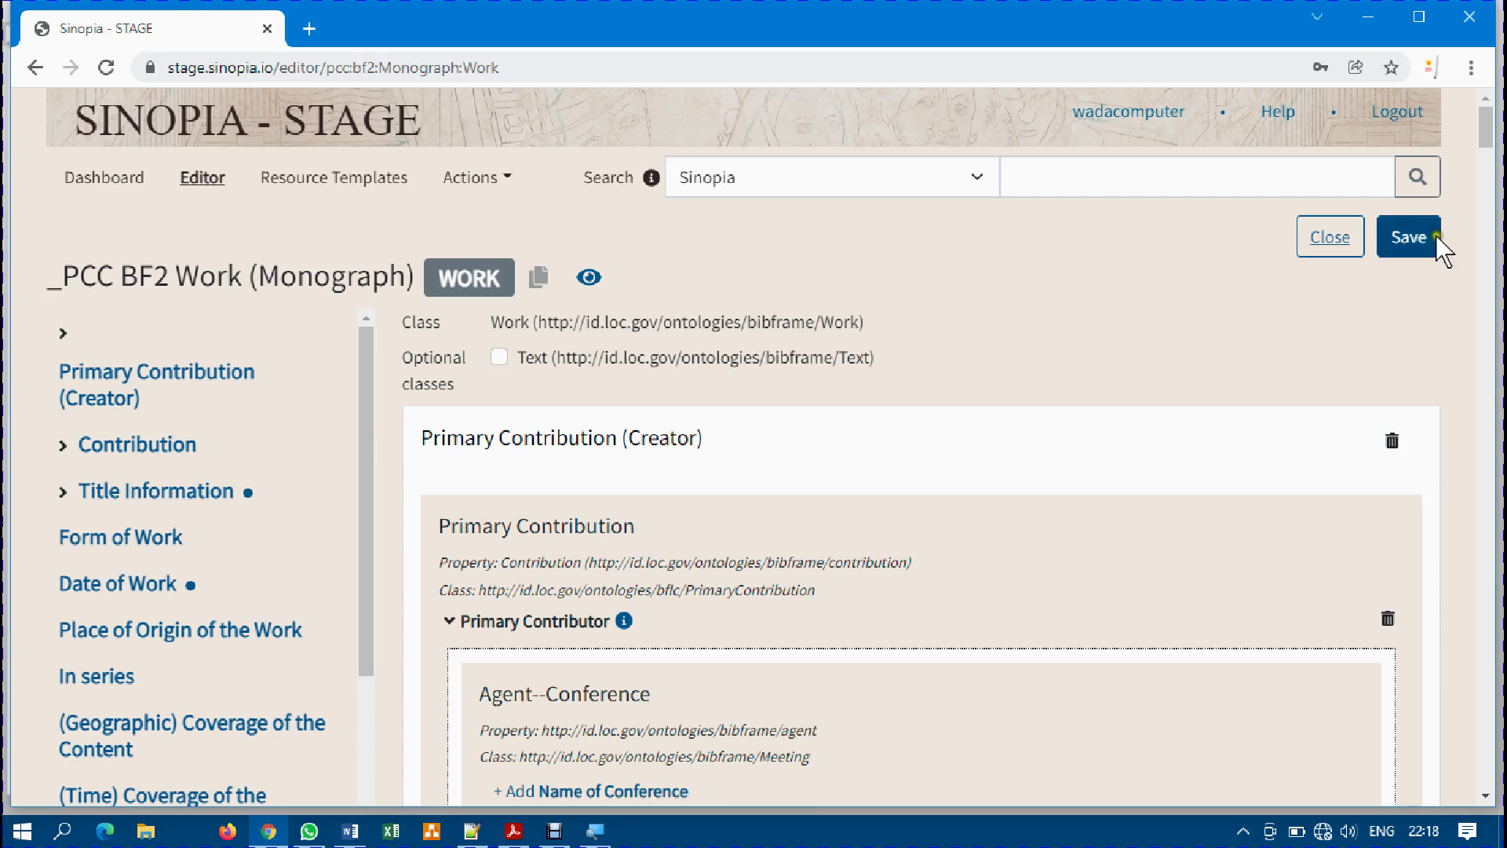
left_click(1410, 242)
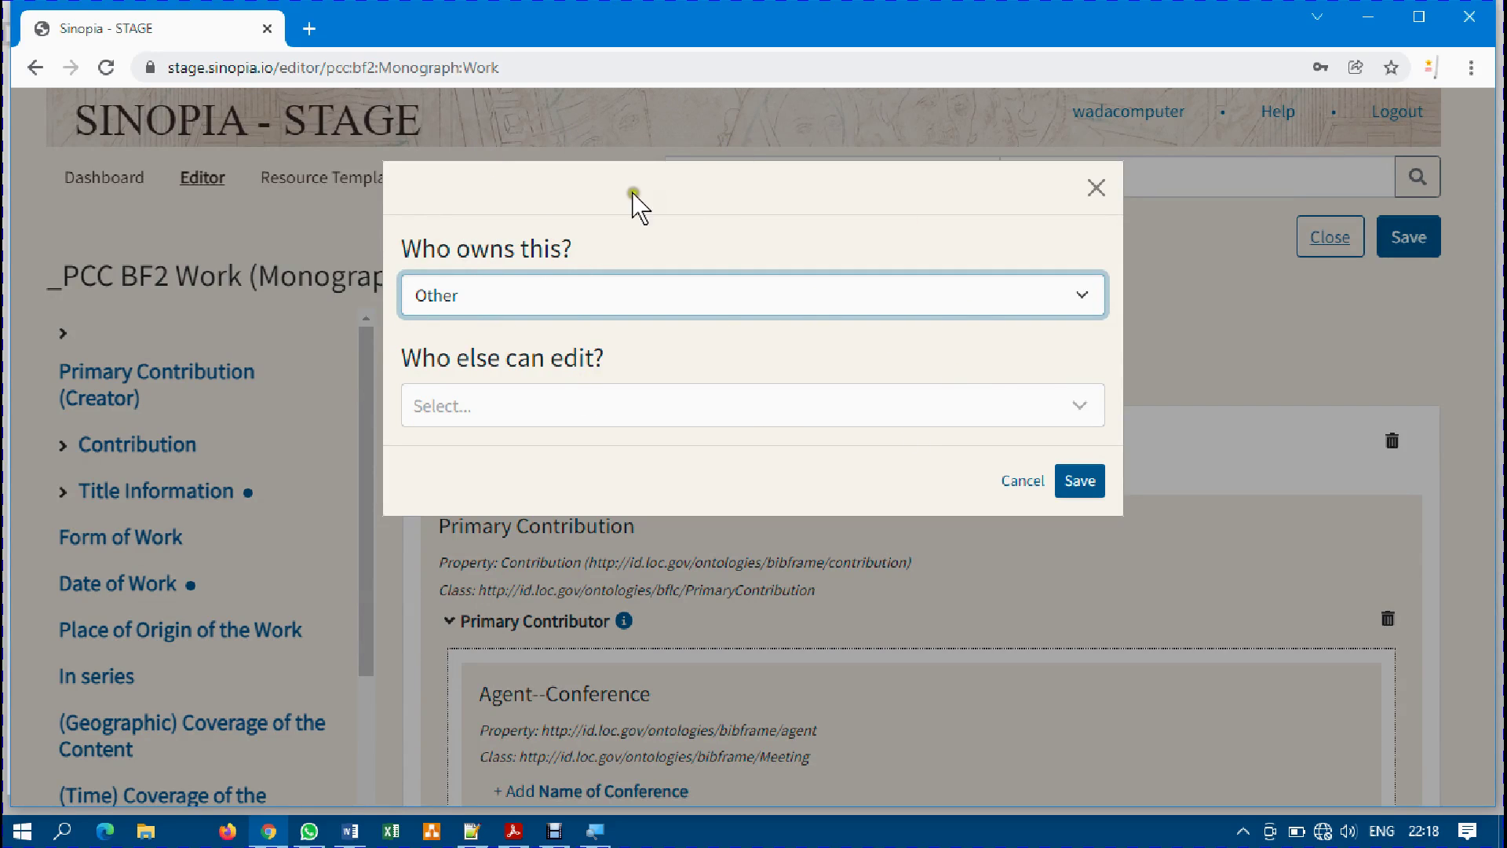
left_click(595, 300)
left_click(595, 299)
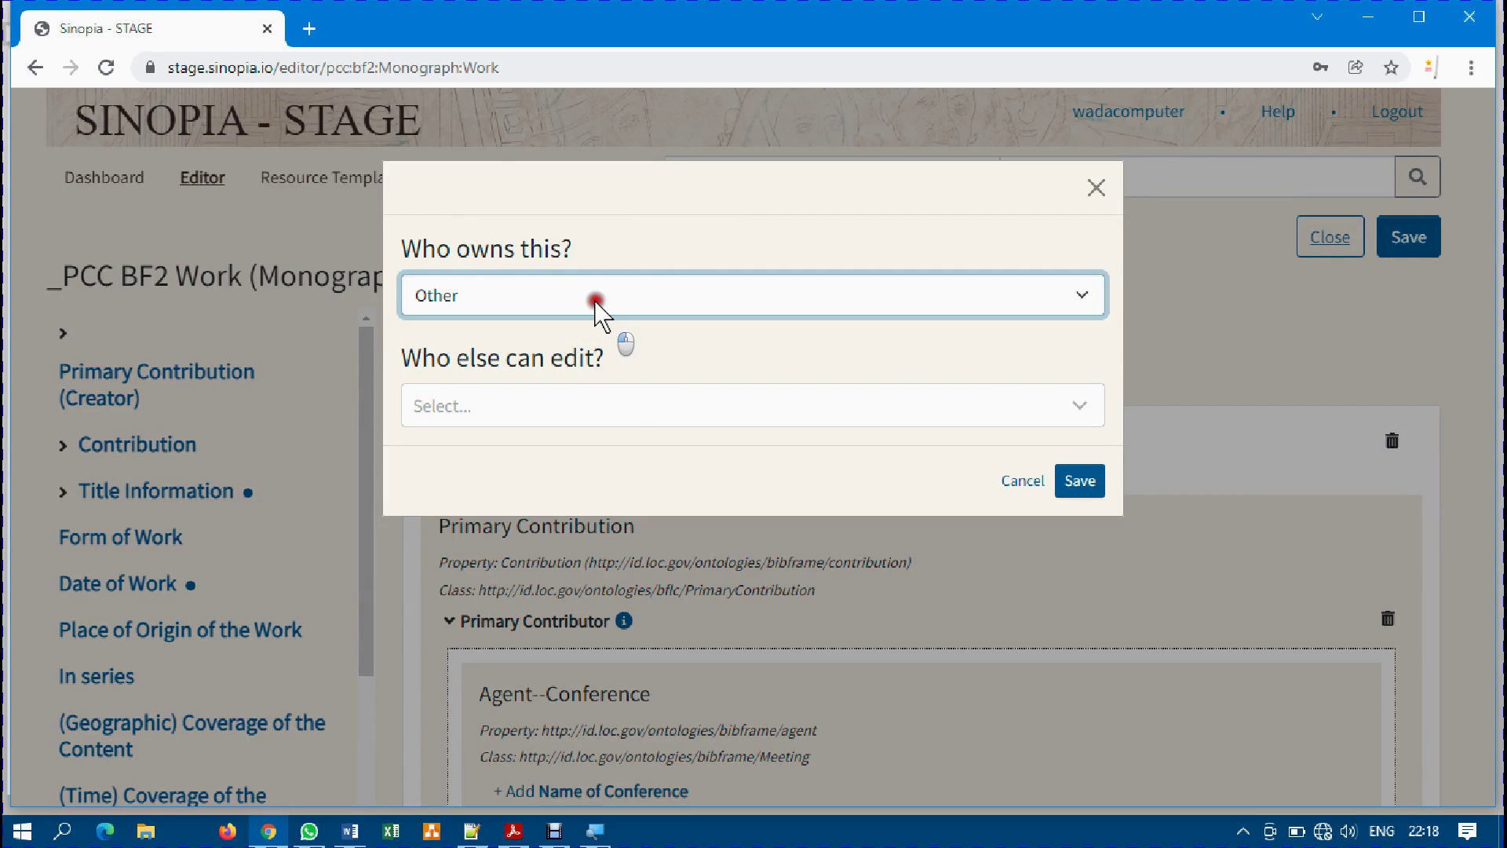
left_click(630, 415)
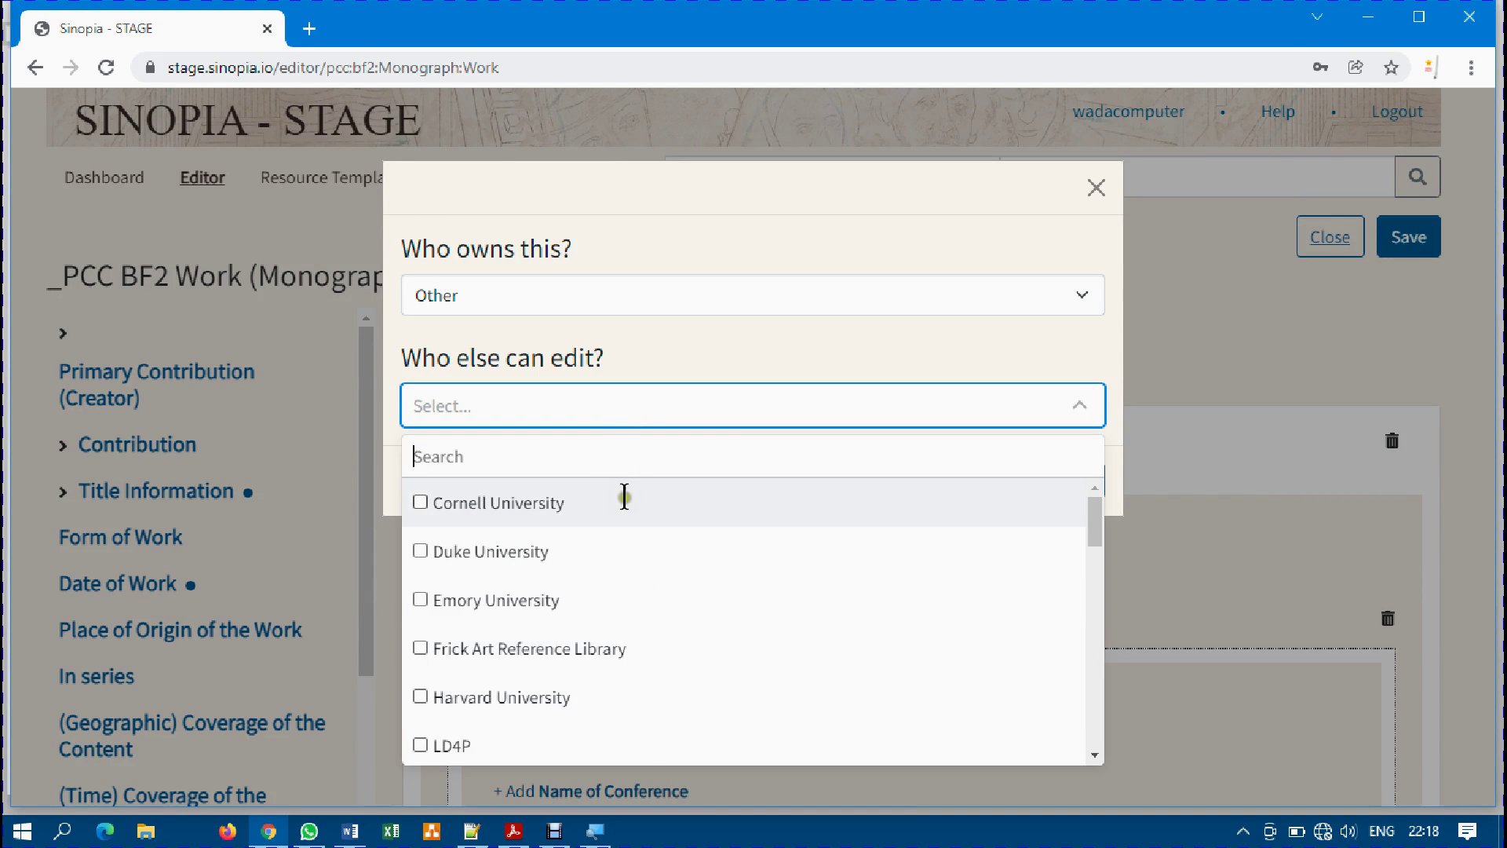
scroll(654, 673, "down", 1)
scroll(654, 674, "down", 15)
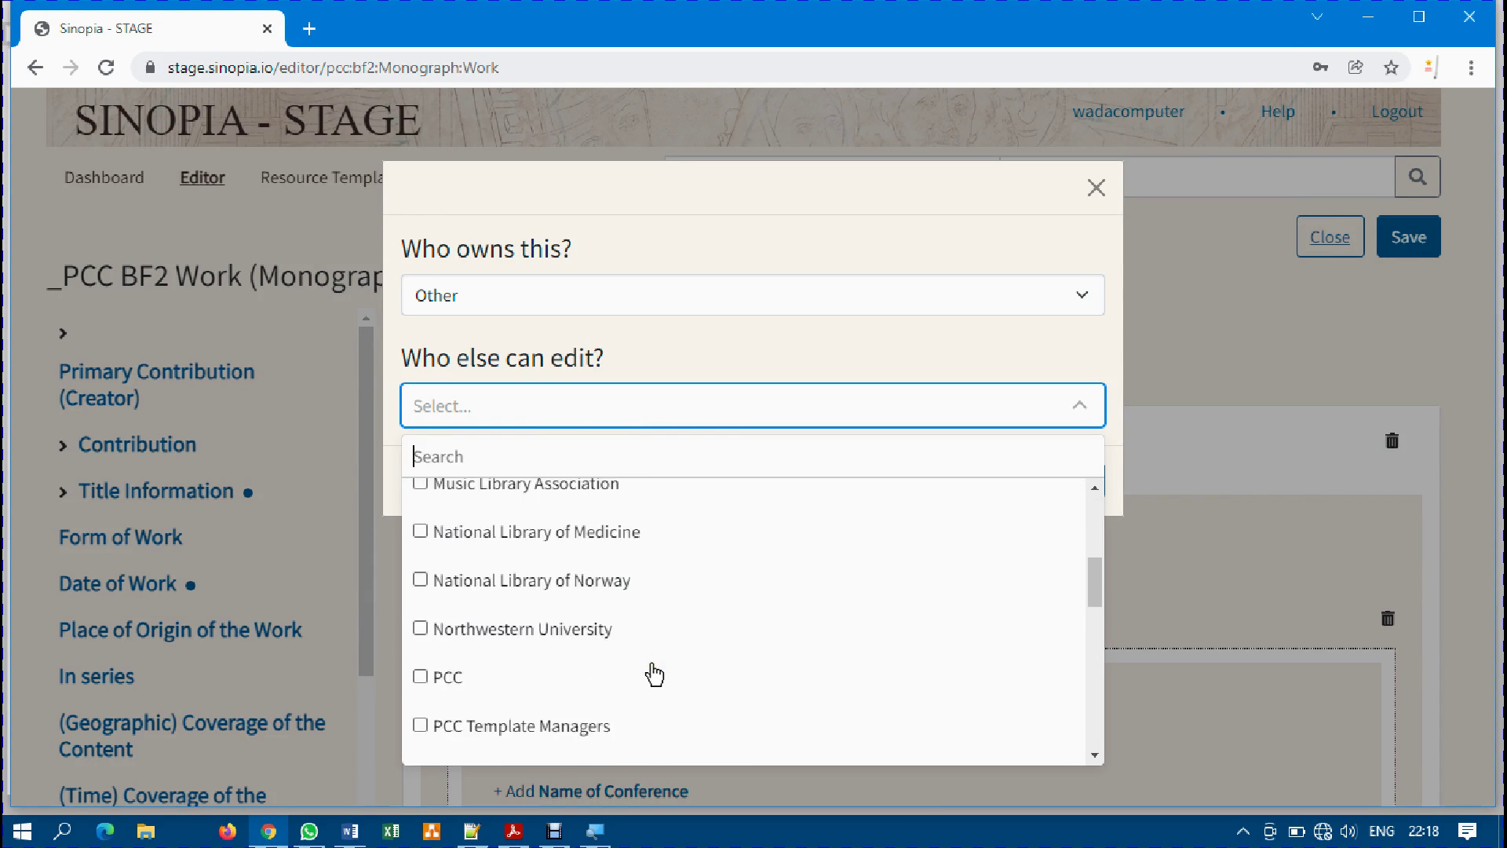
scroll(654, 674, "down", 3)
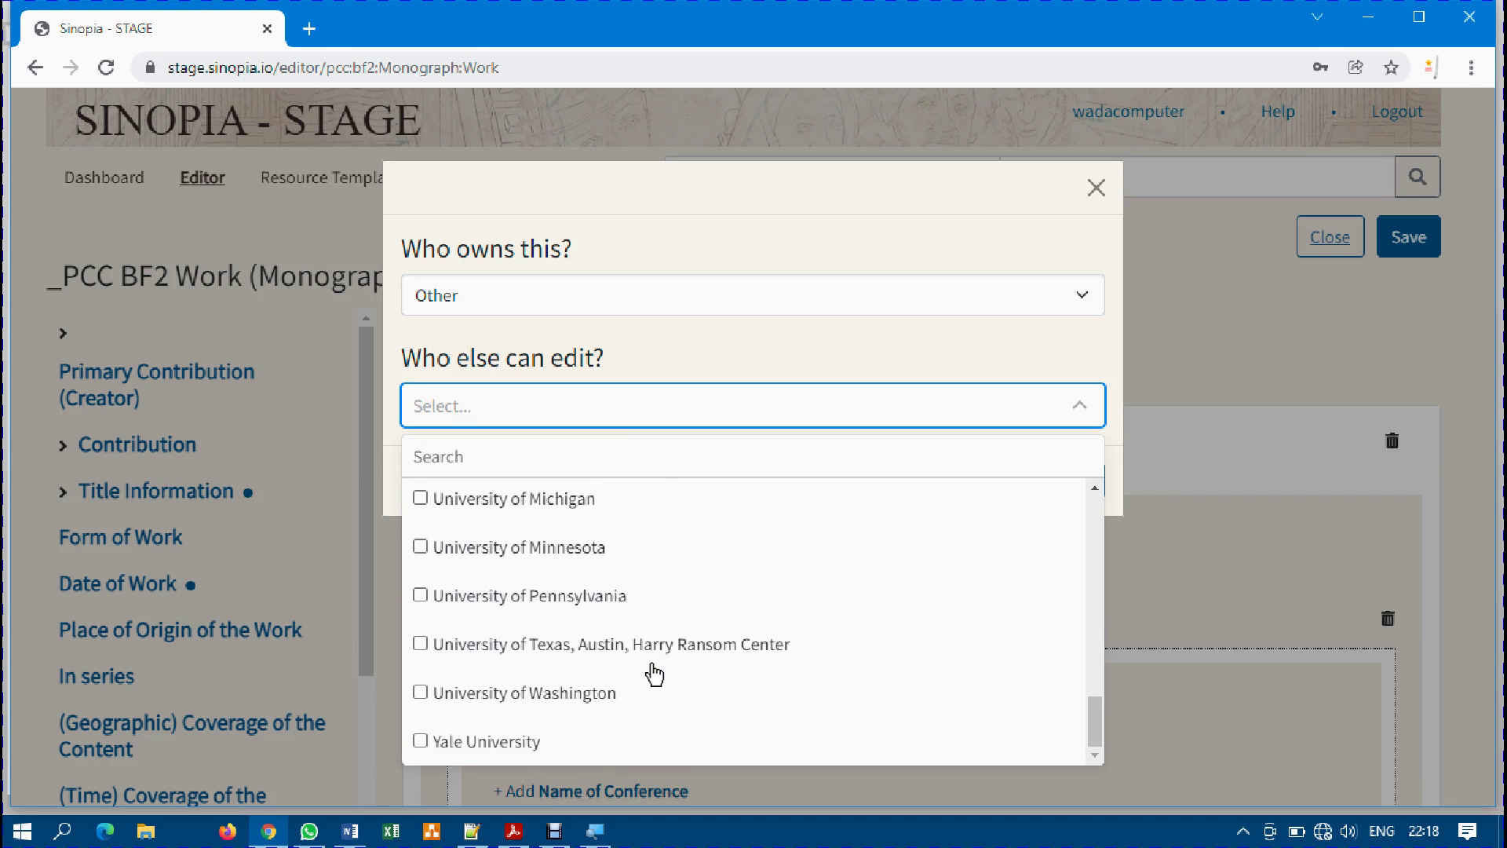
scroll(650, 670, "up", 20)
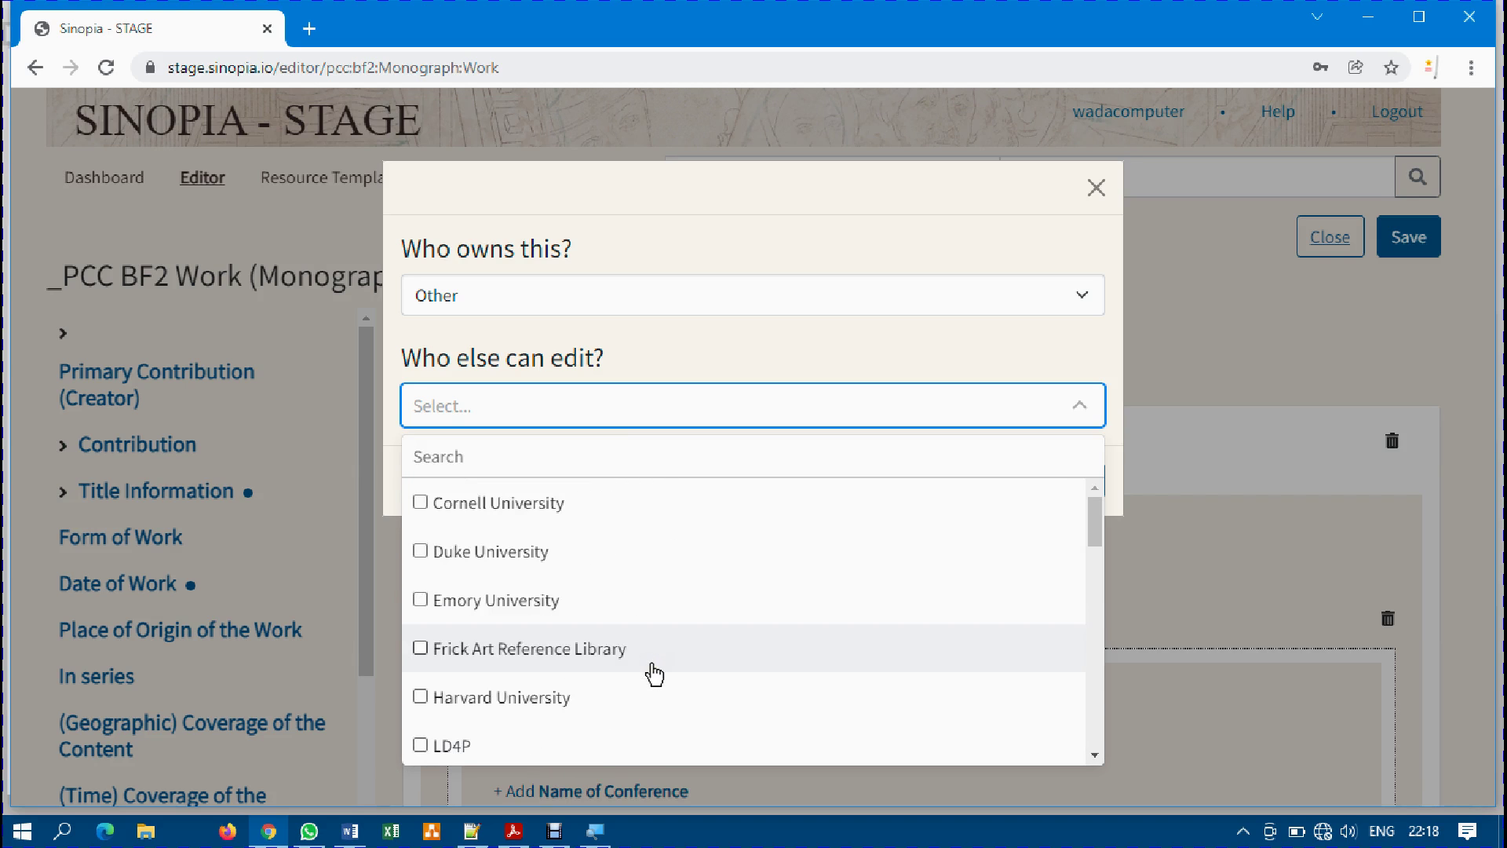
left_click(481, 405)
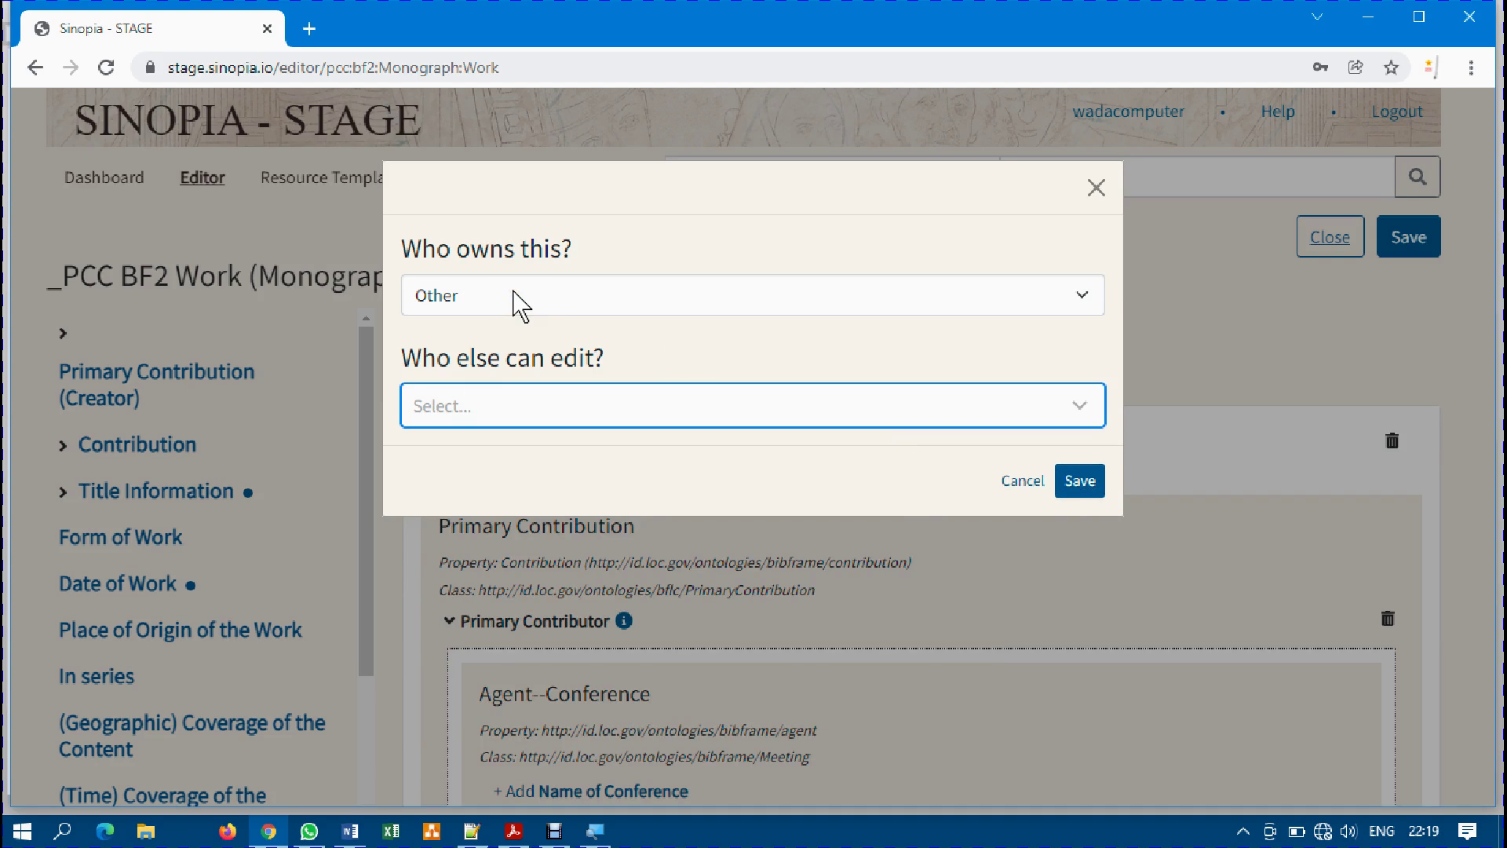
left_click(530, 416)
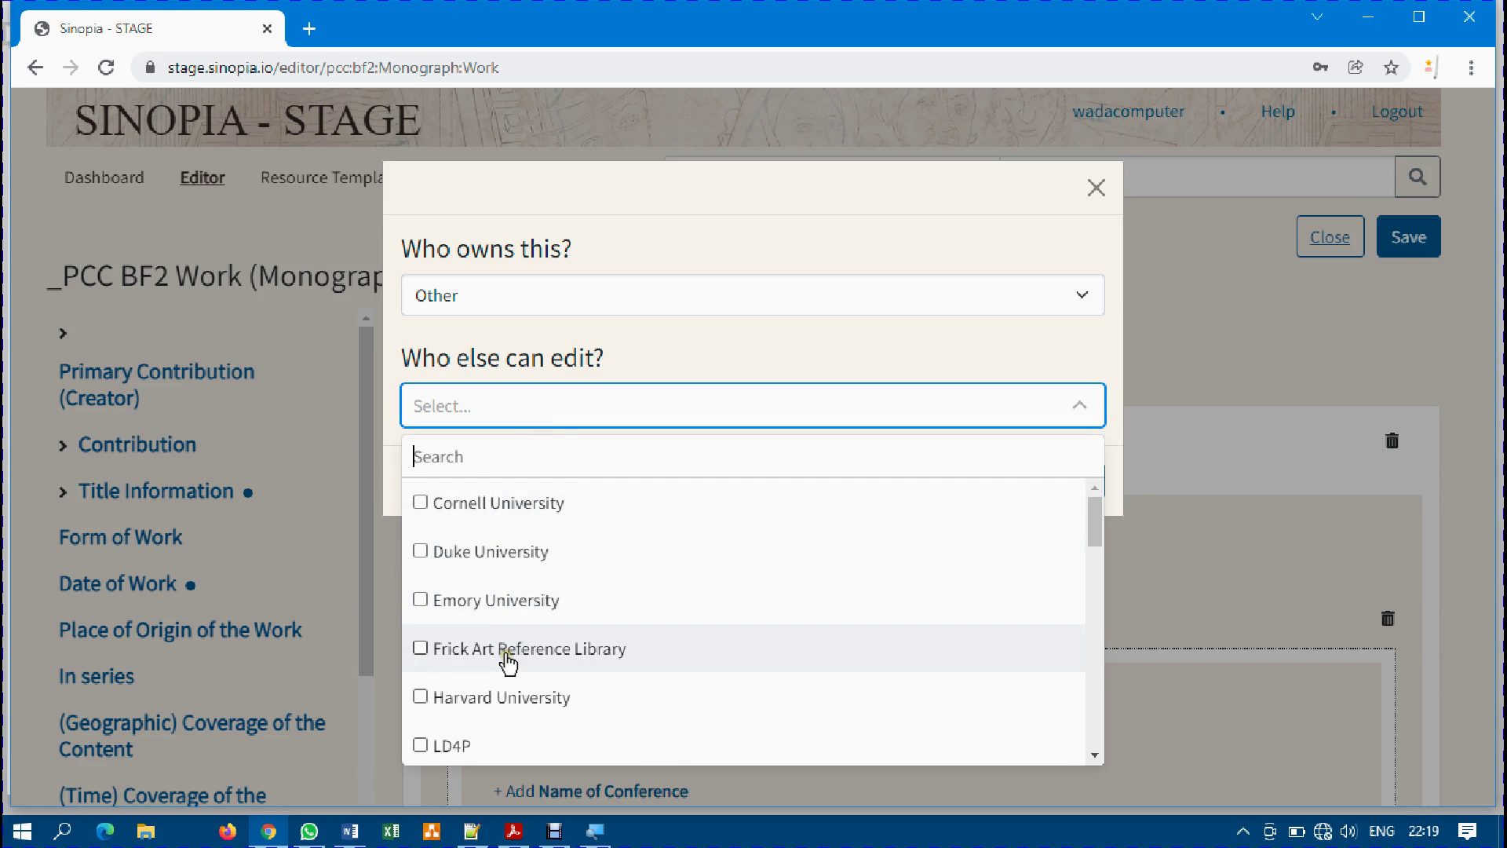
scroll(506, 661, "down", 4)
scroll(508, 664, "down", 10)
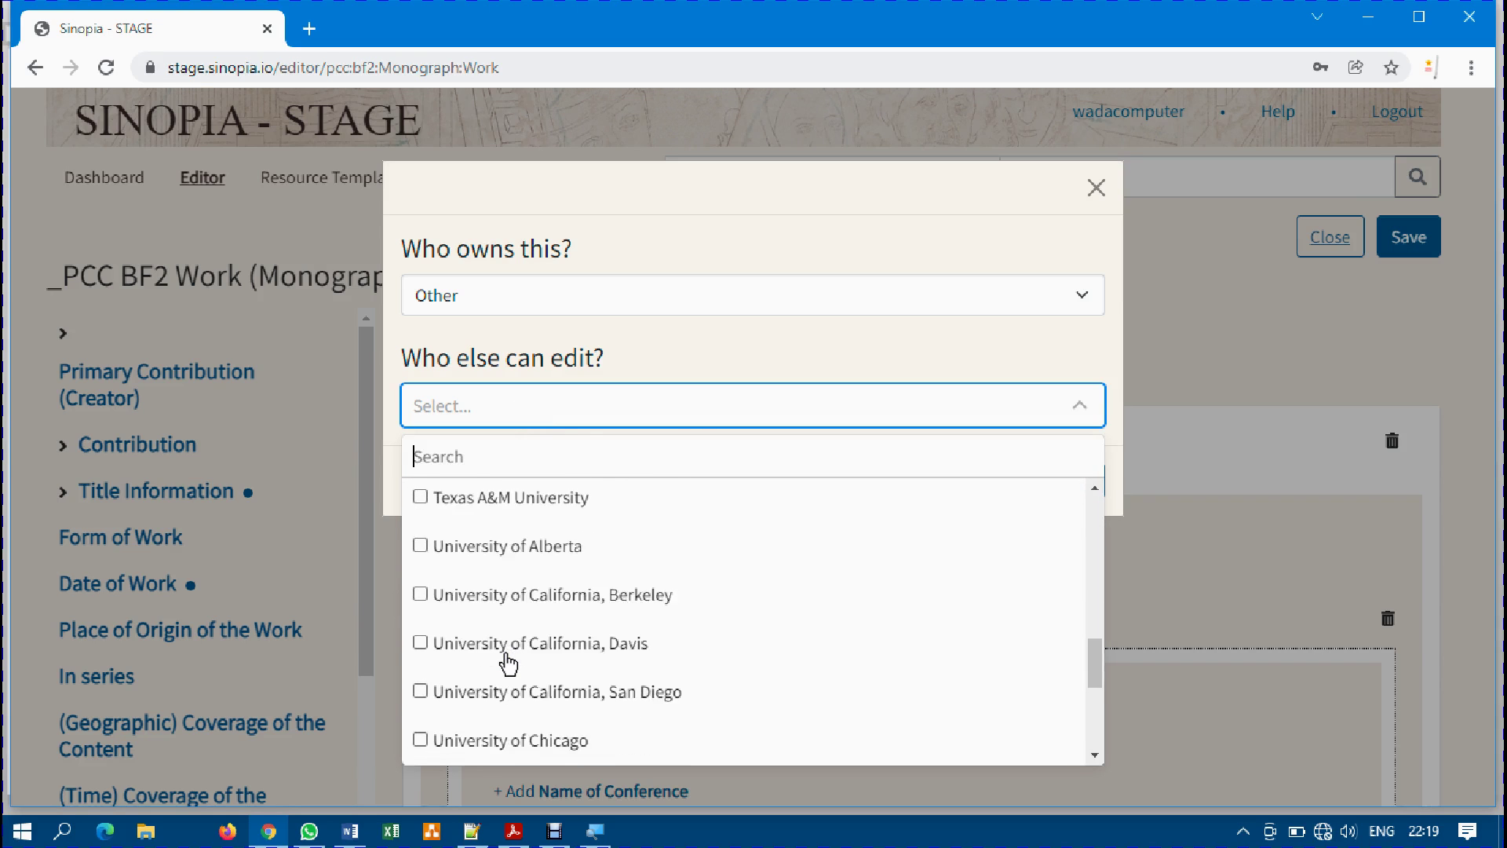
scroll(508, 664, "down", 3)
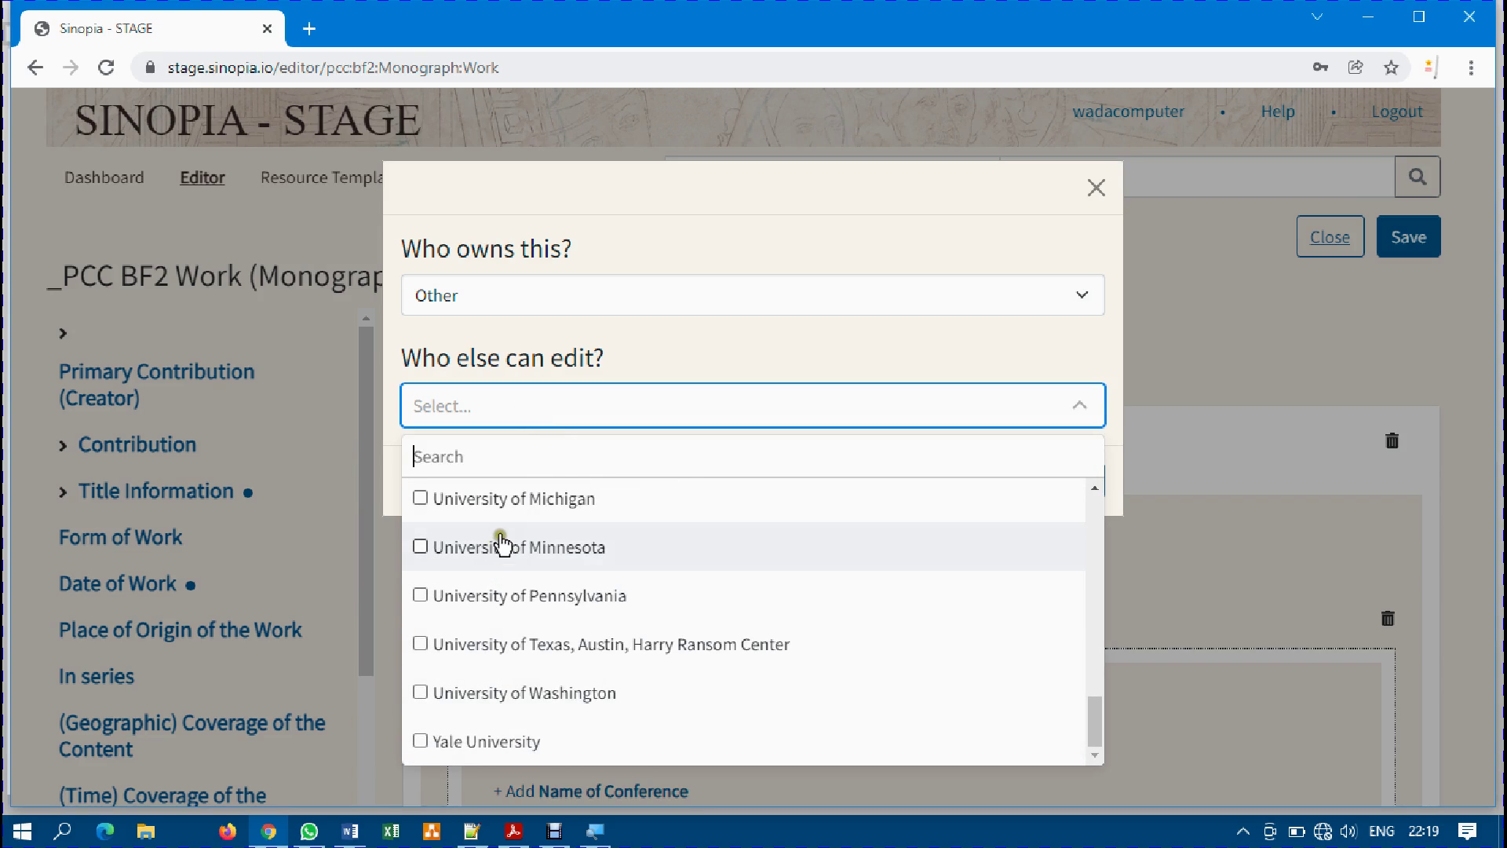
scroll(505, 536, "up", 1)
scroll(504, 536, "up", 8)
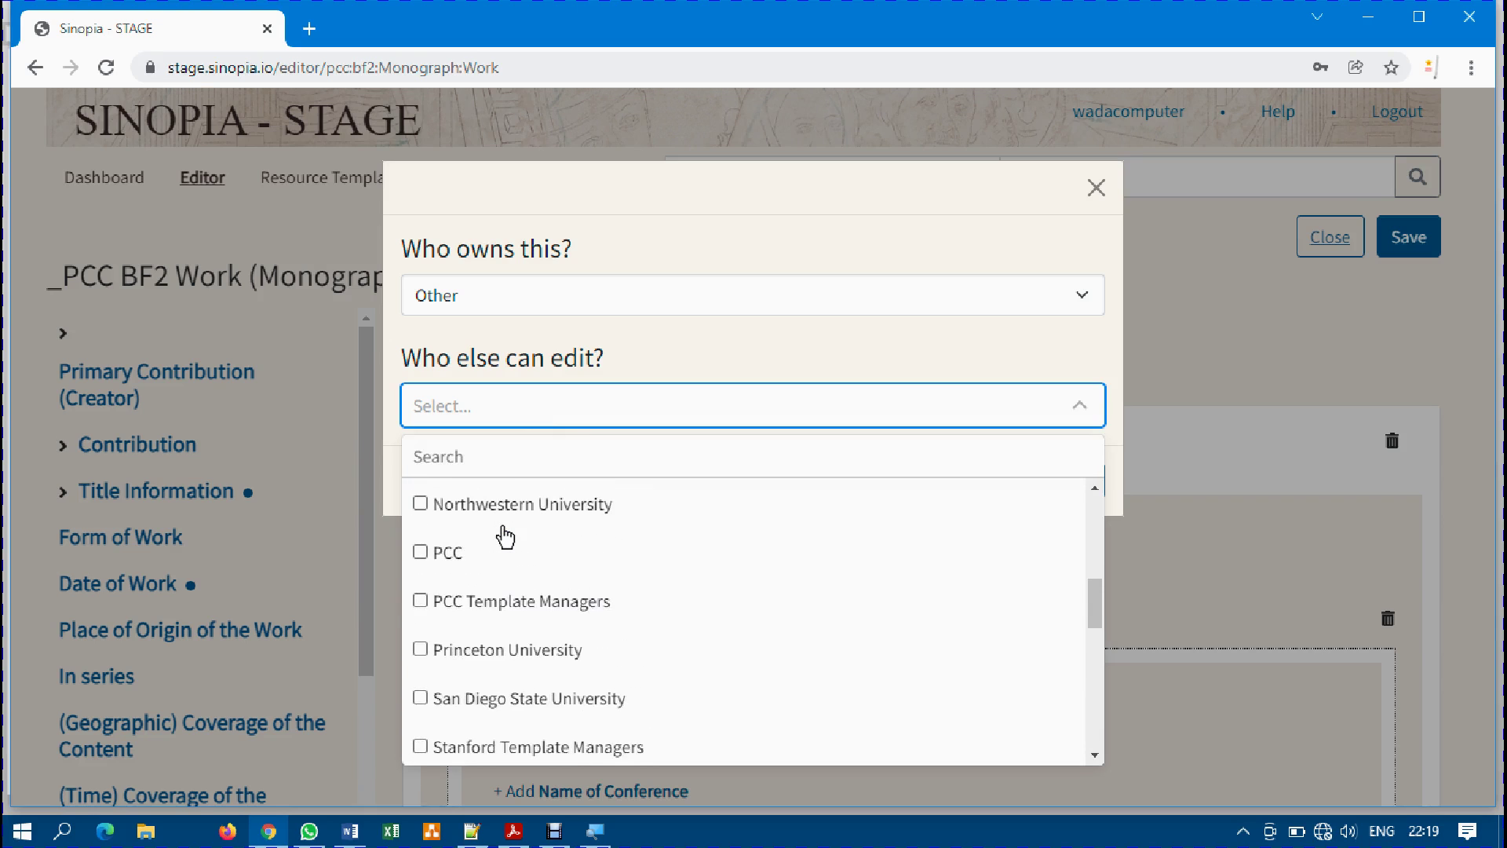
scroll(505, 536, "up", 3)
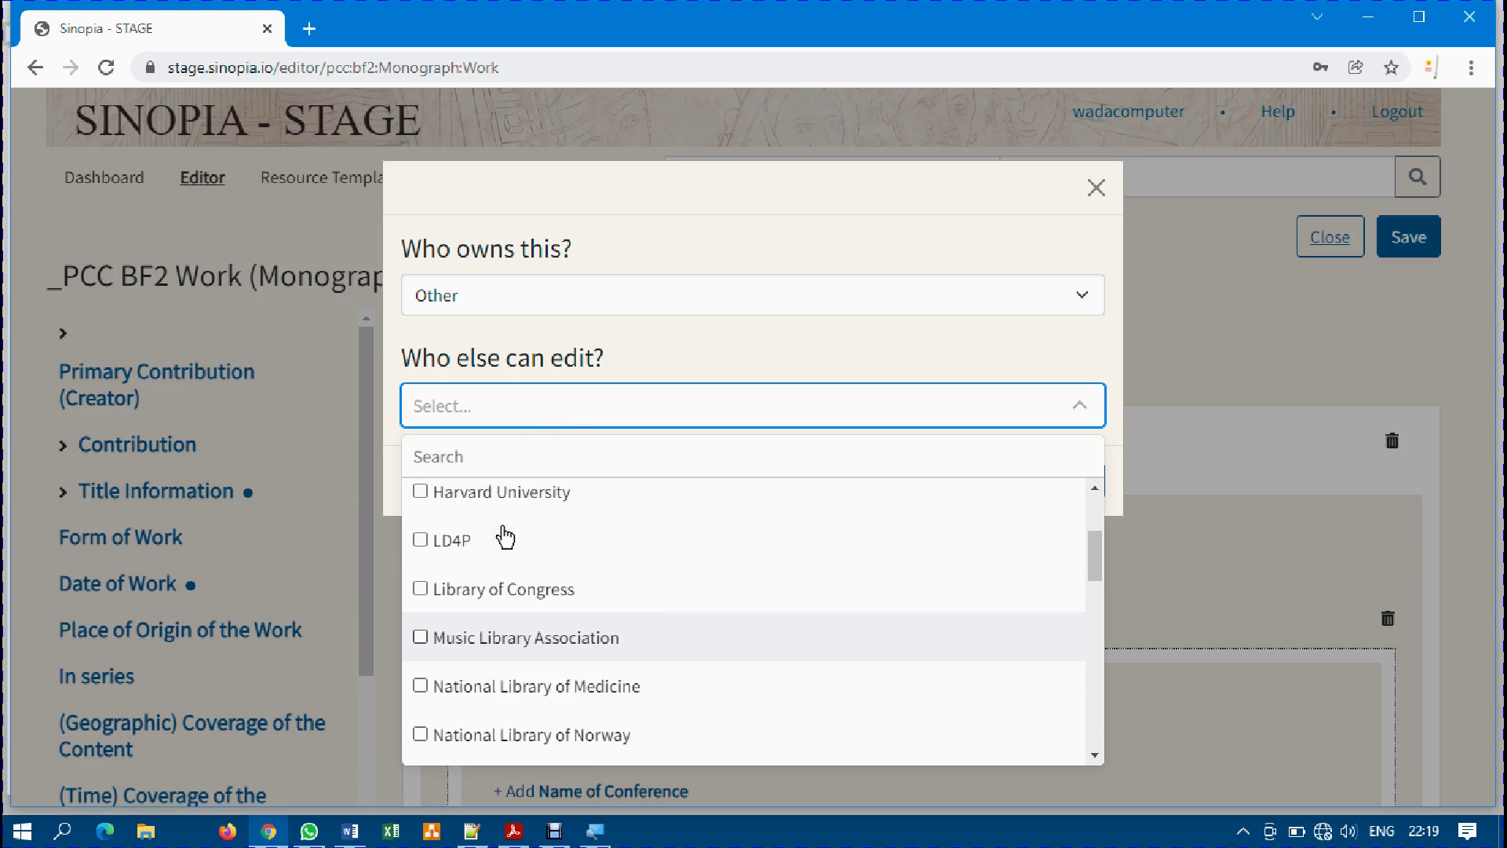
scroll(504, 536, "down", 2)
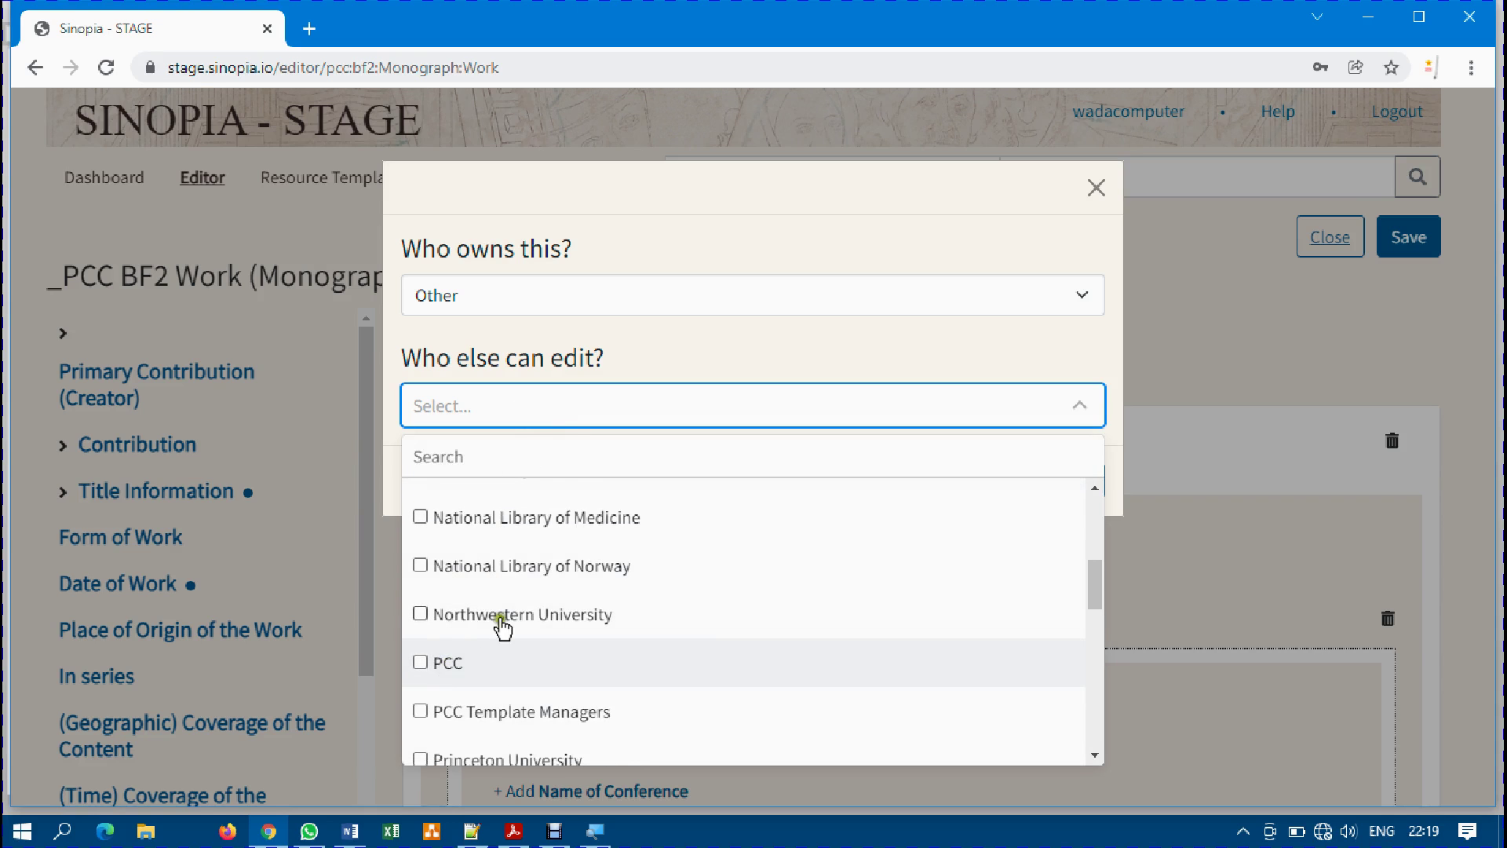
scroll(535, 585, "up", 3)
scroll(534, 585, "up", 2)
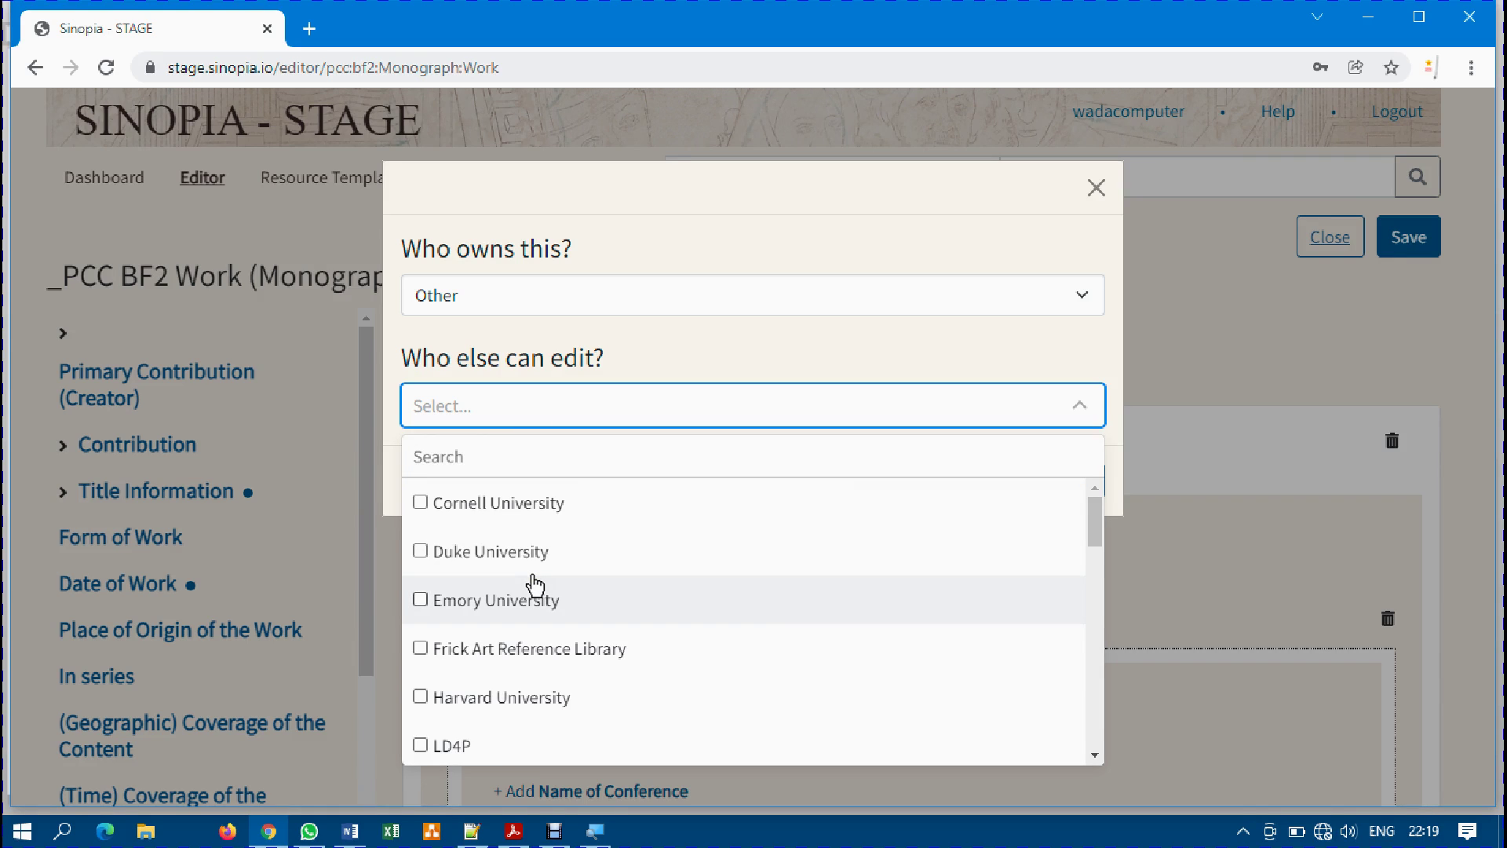
scroll(535, 585, "down", 4)
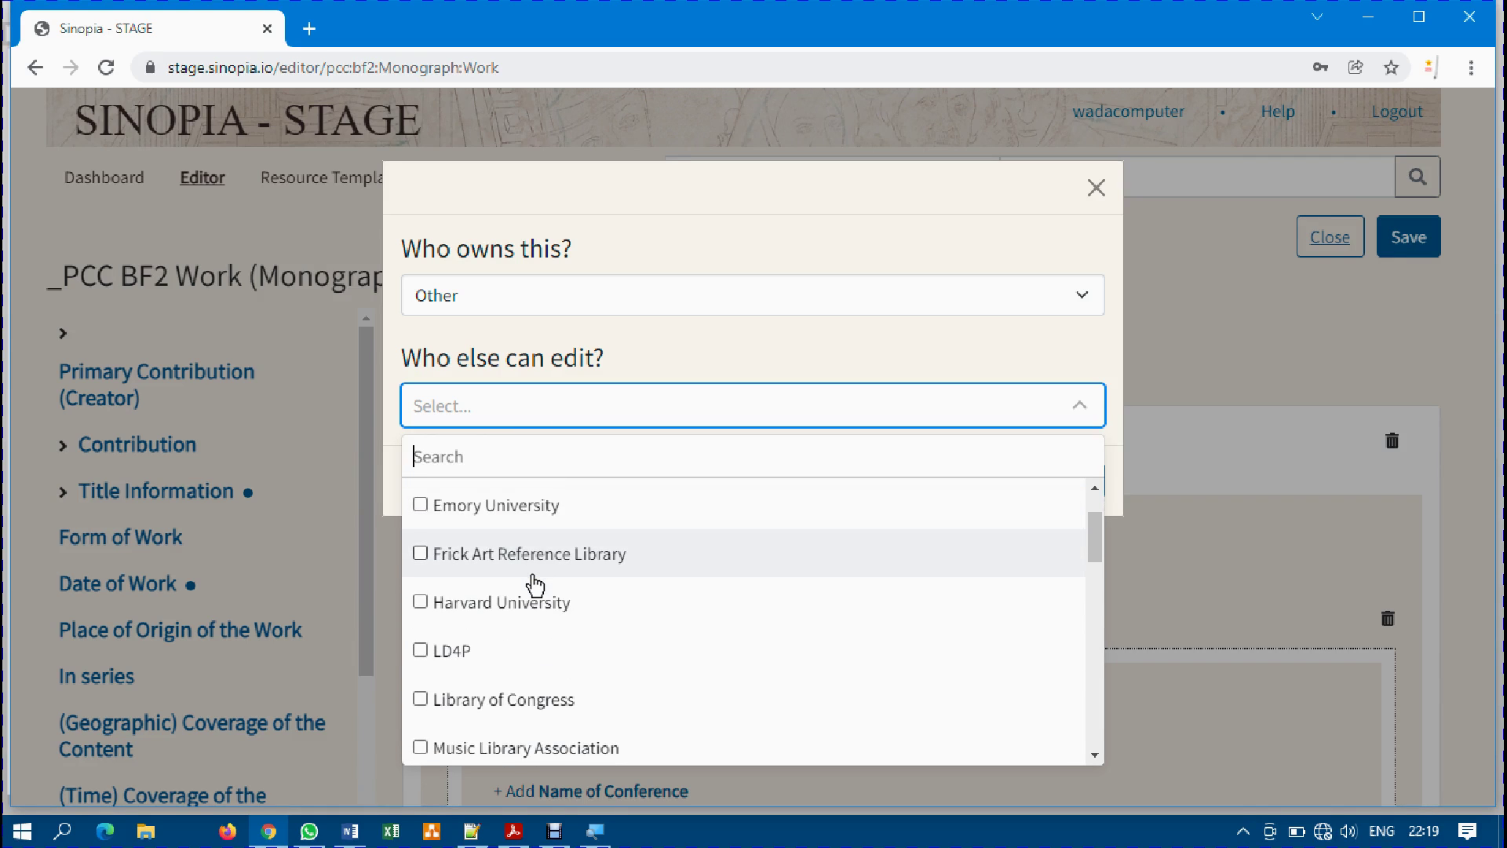
scroll(534, 584, "down", 1)
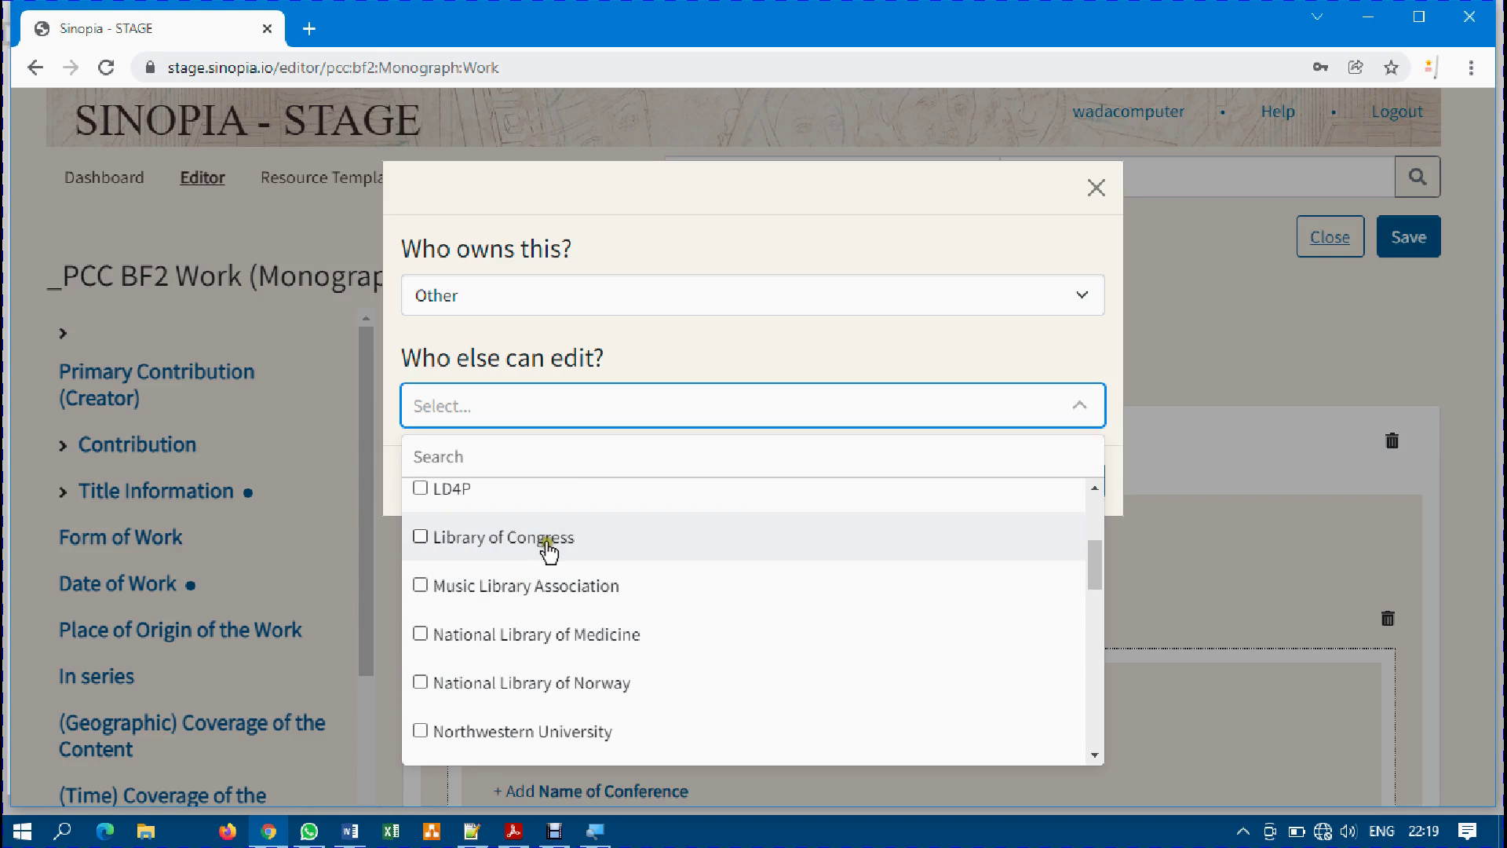
scroll(548, 549, "up", 1)
scroll(581, 545, "down", 2)
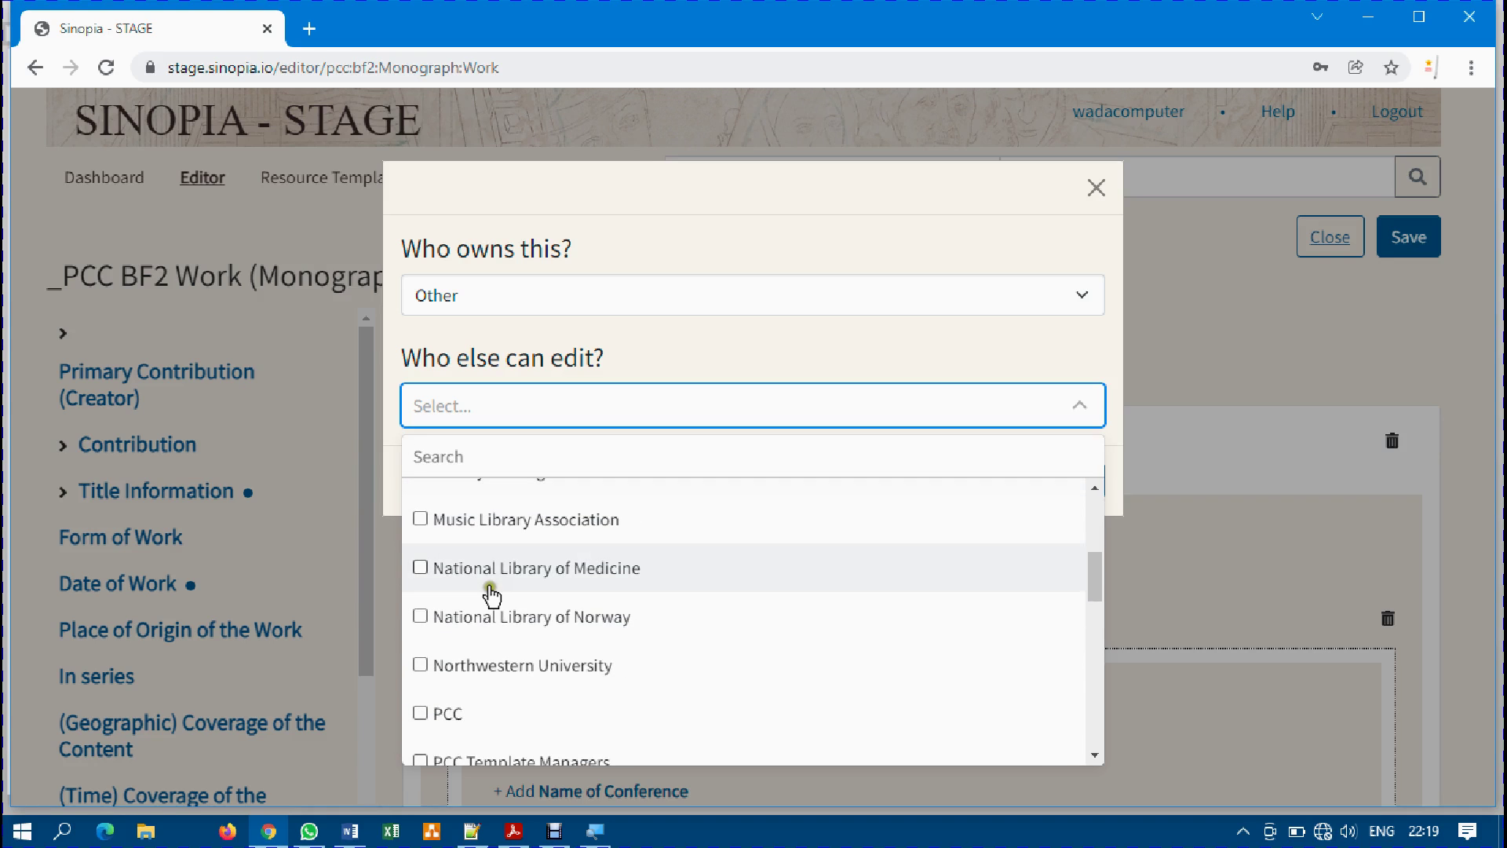
scroll(549, 635, "up", 4)
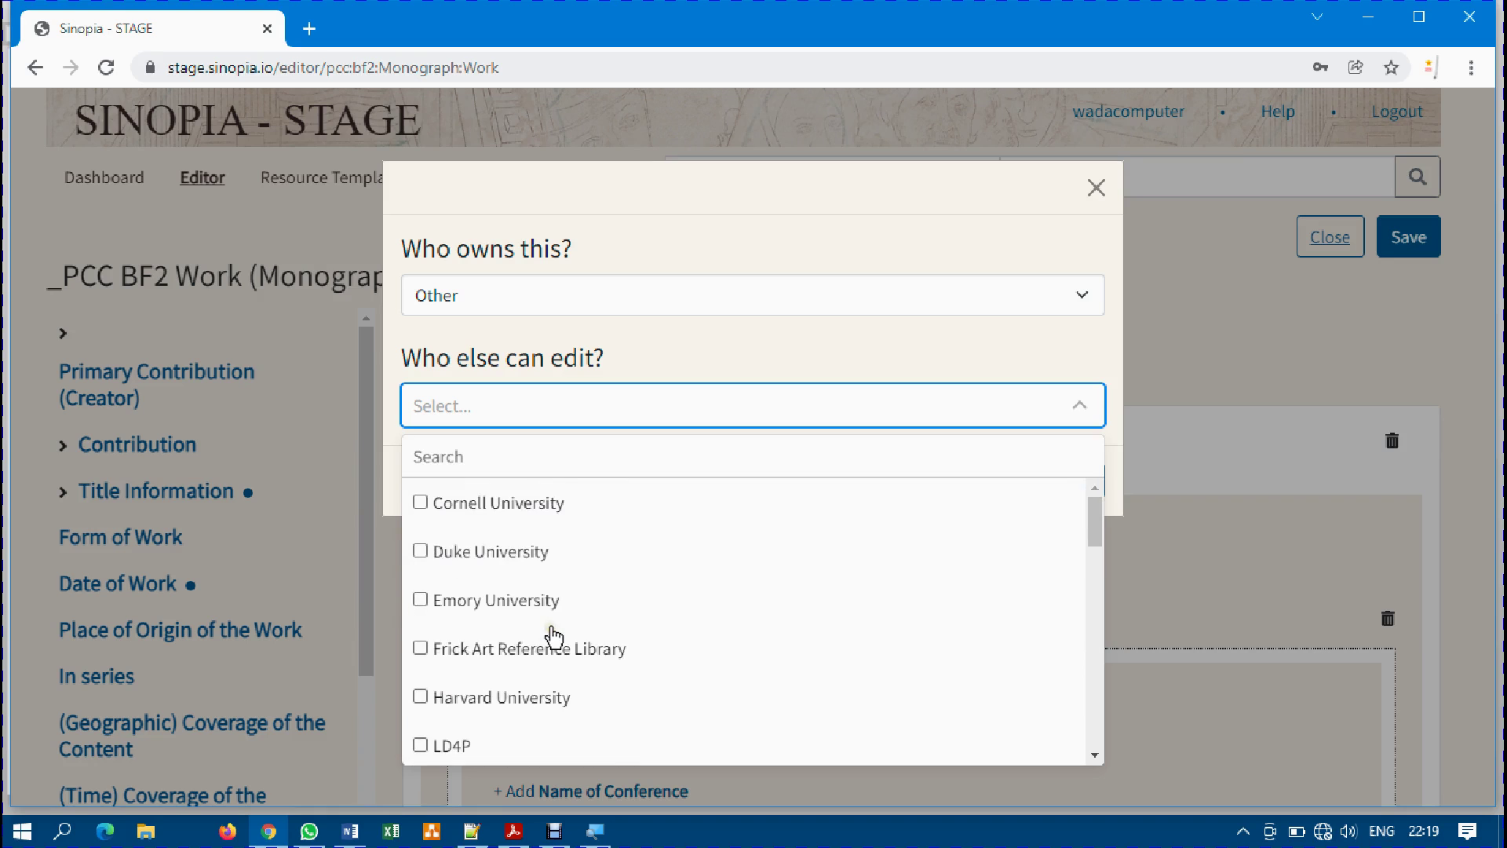
left_click(689, 344)
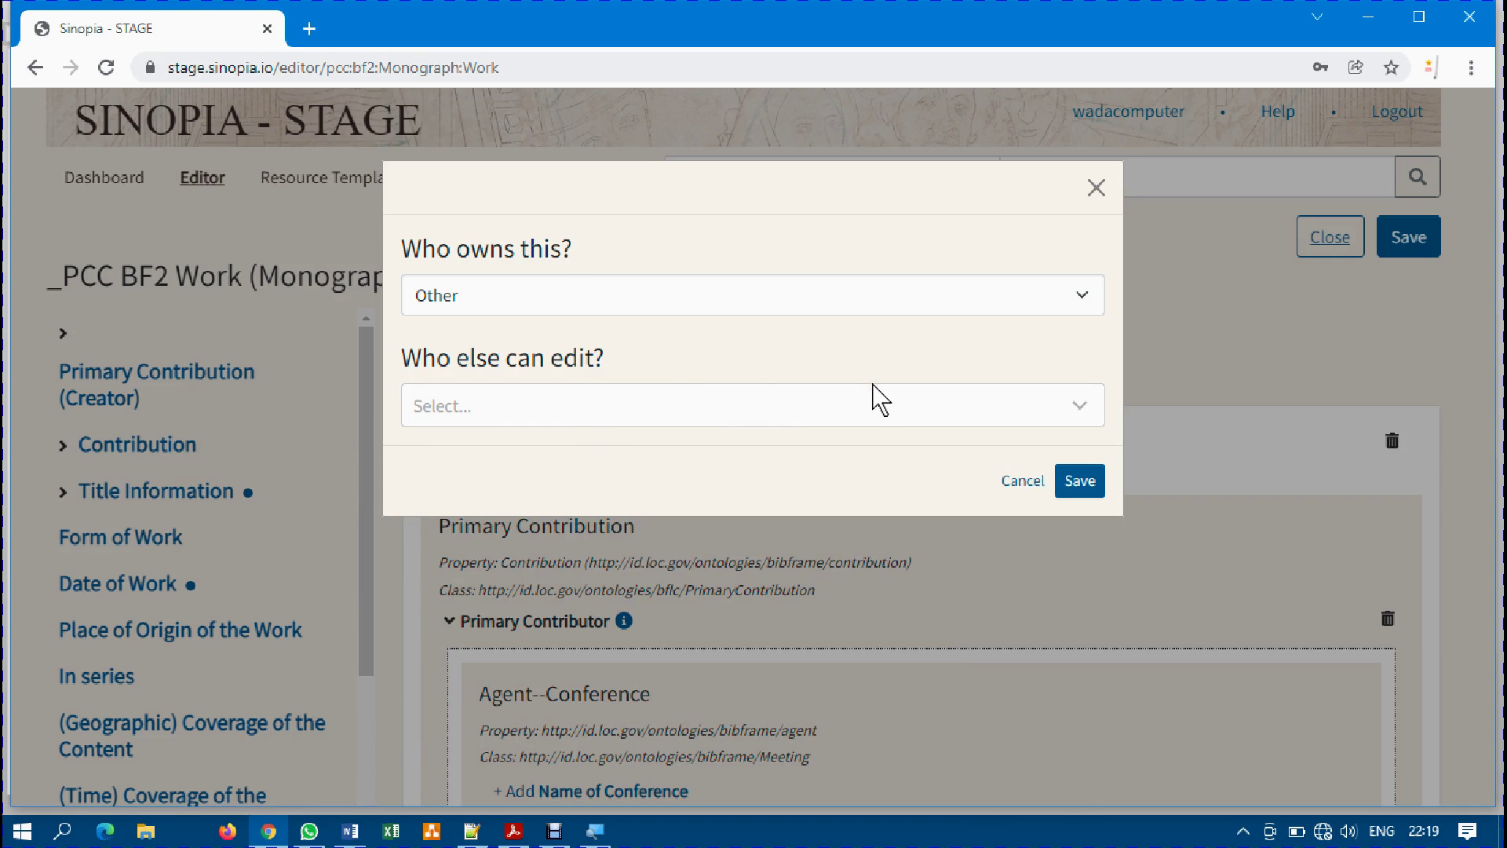
Confirm the save, then save the Work again and confirm in the 'Who owns this?' dialog.
left_click(1080, 481)
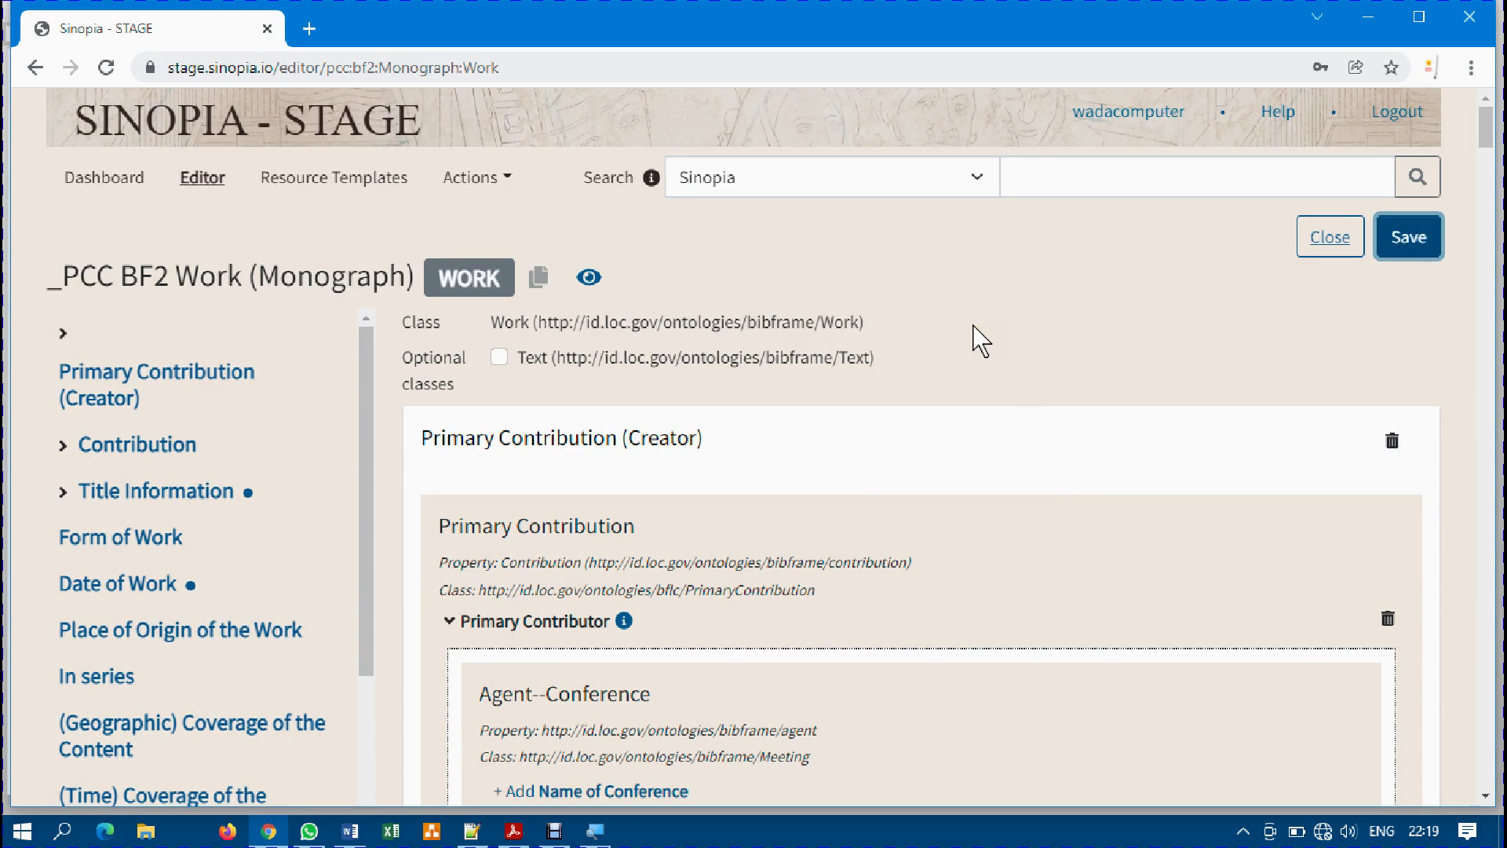
scroll(981, 342, "down", 20)
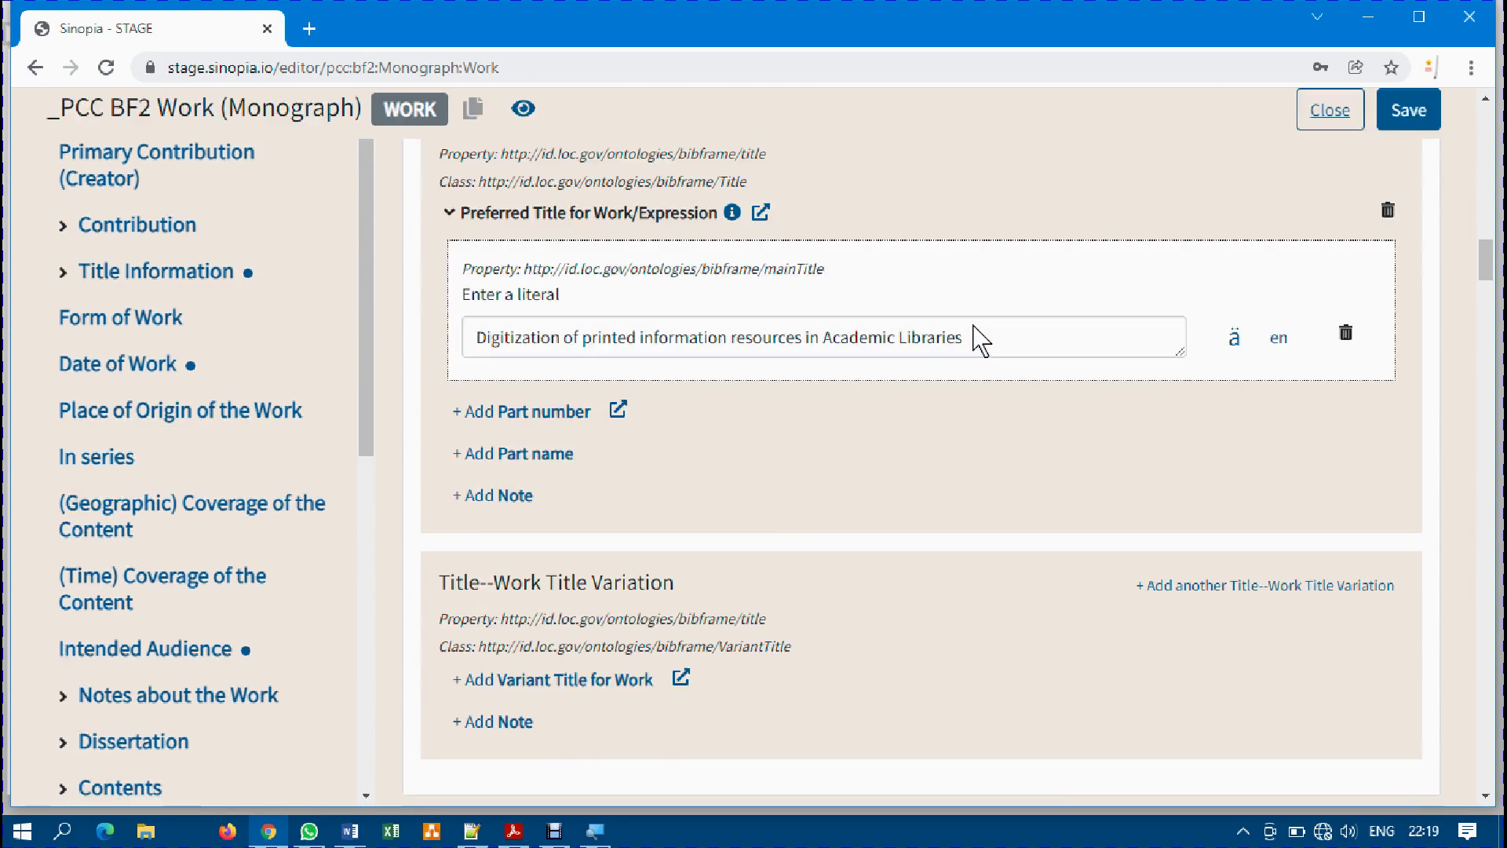
scroll(981, 341, "down", 20)
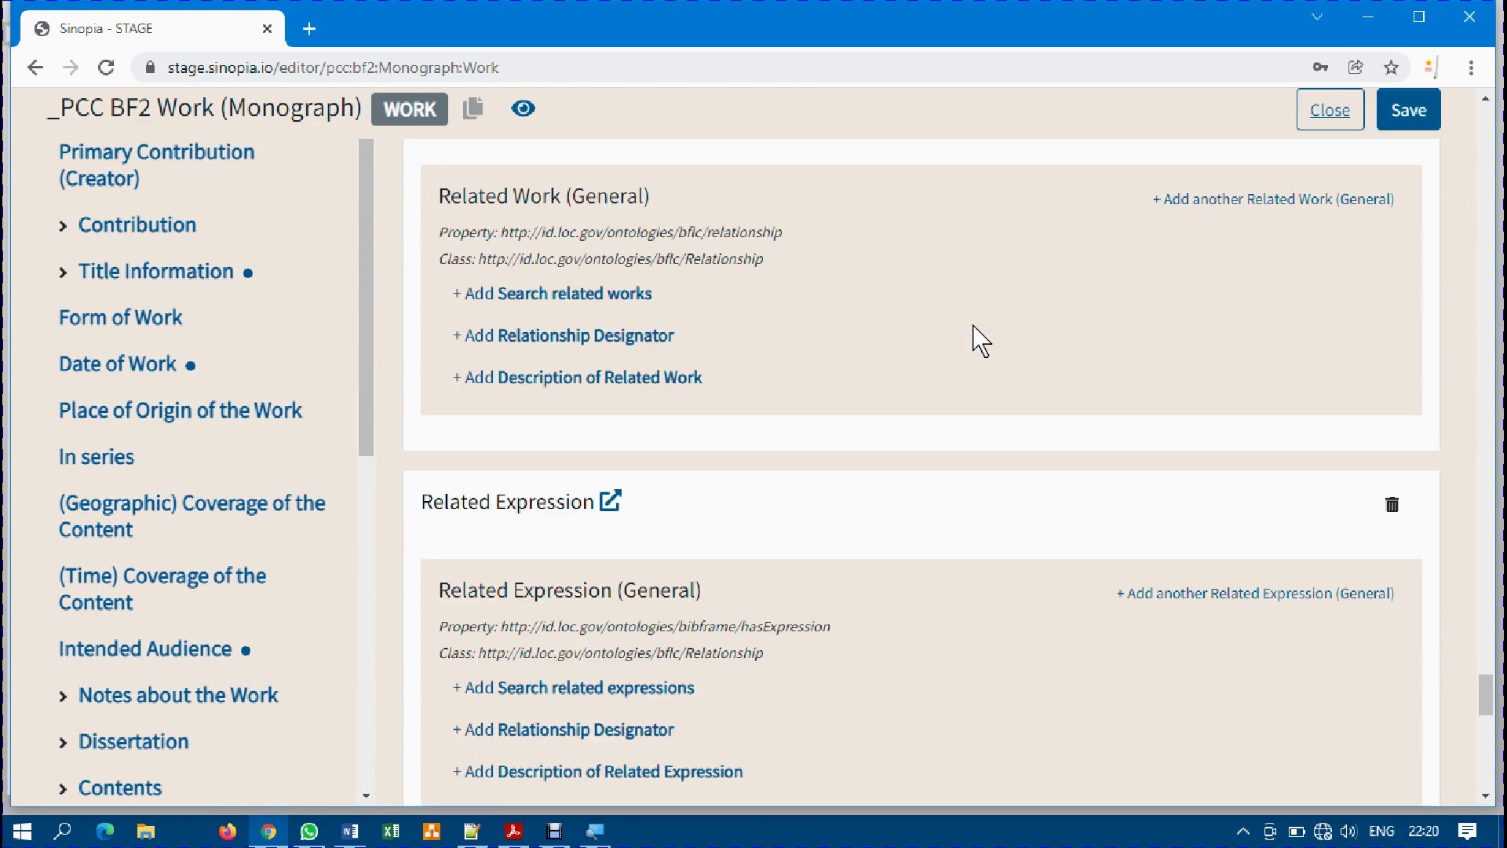
scroll(981, 341, "up", 20)
scroll(982, 342, "up", 20)
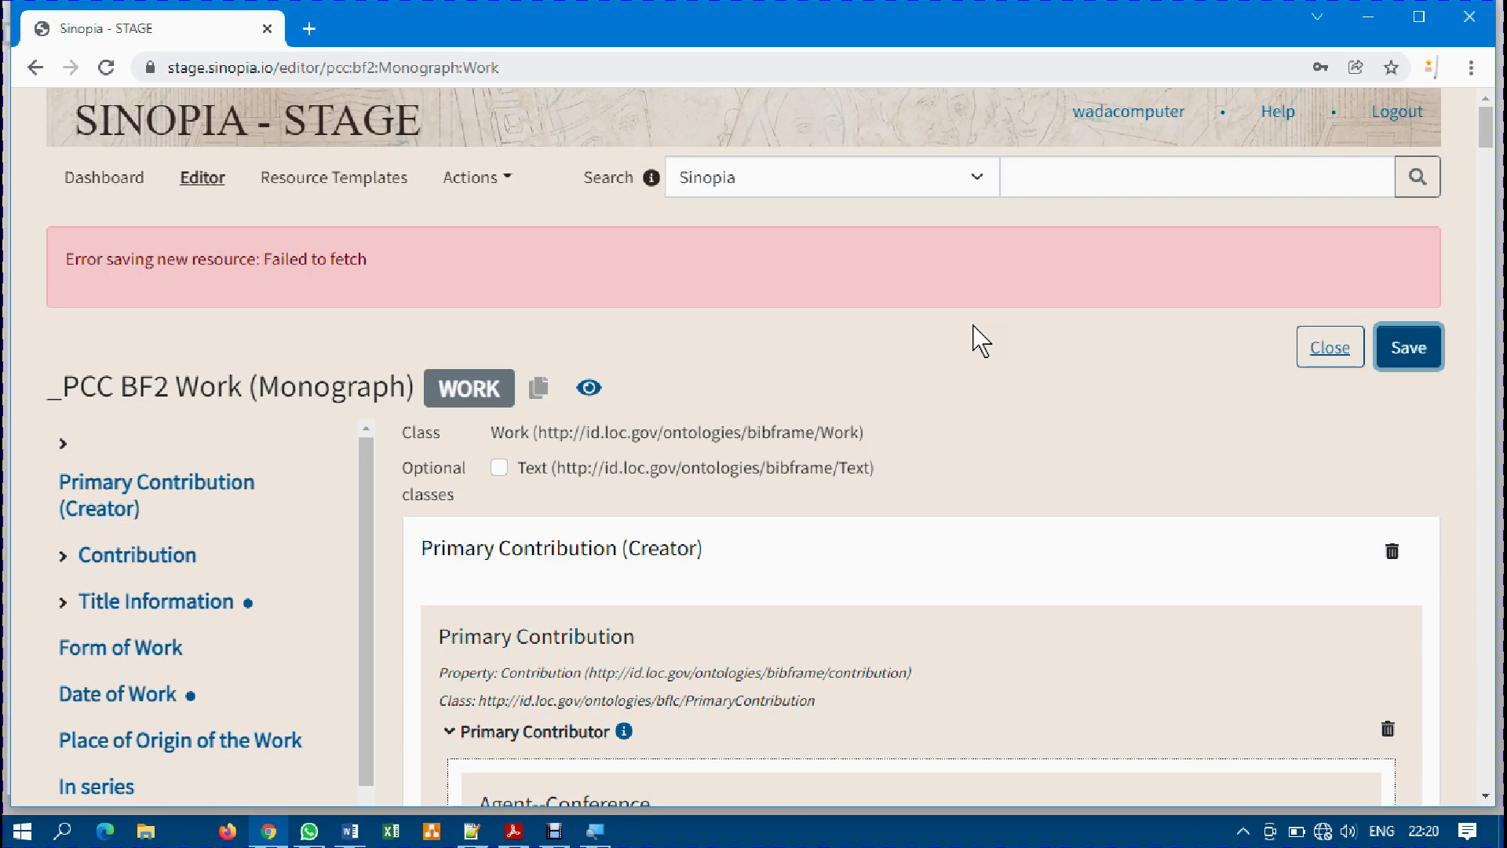
left_click(1406, 349)
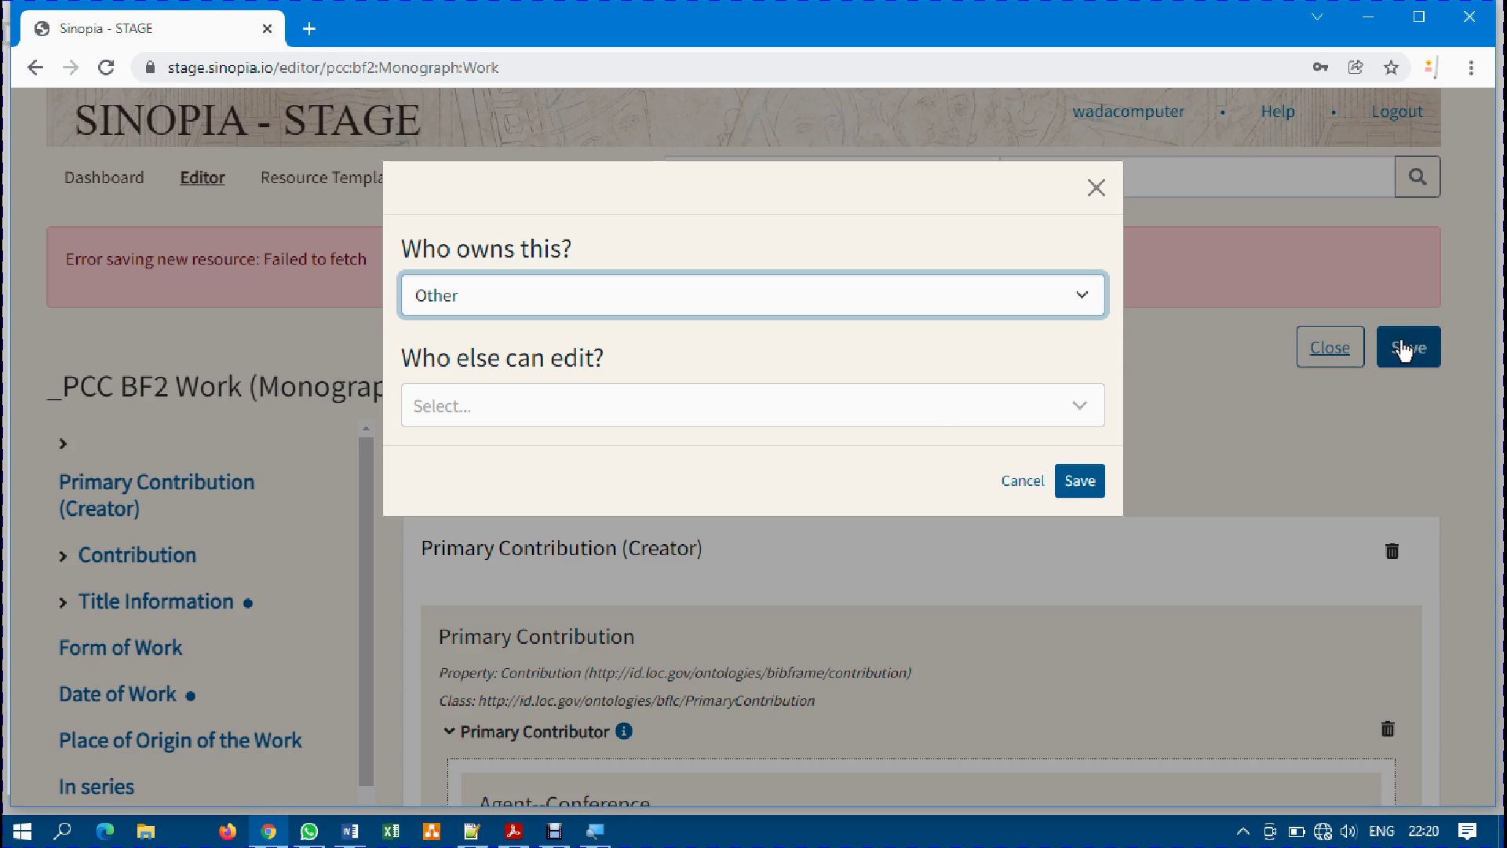
left_click(1067, 482)
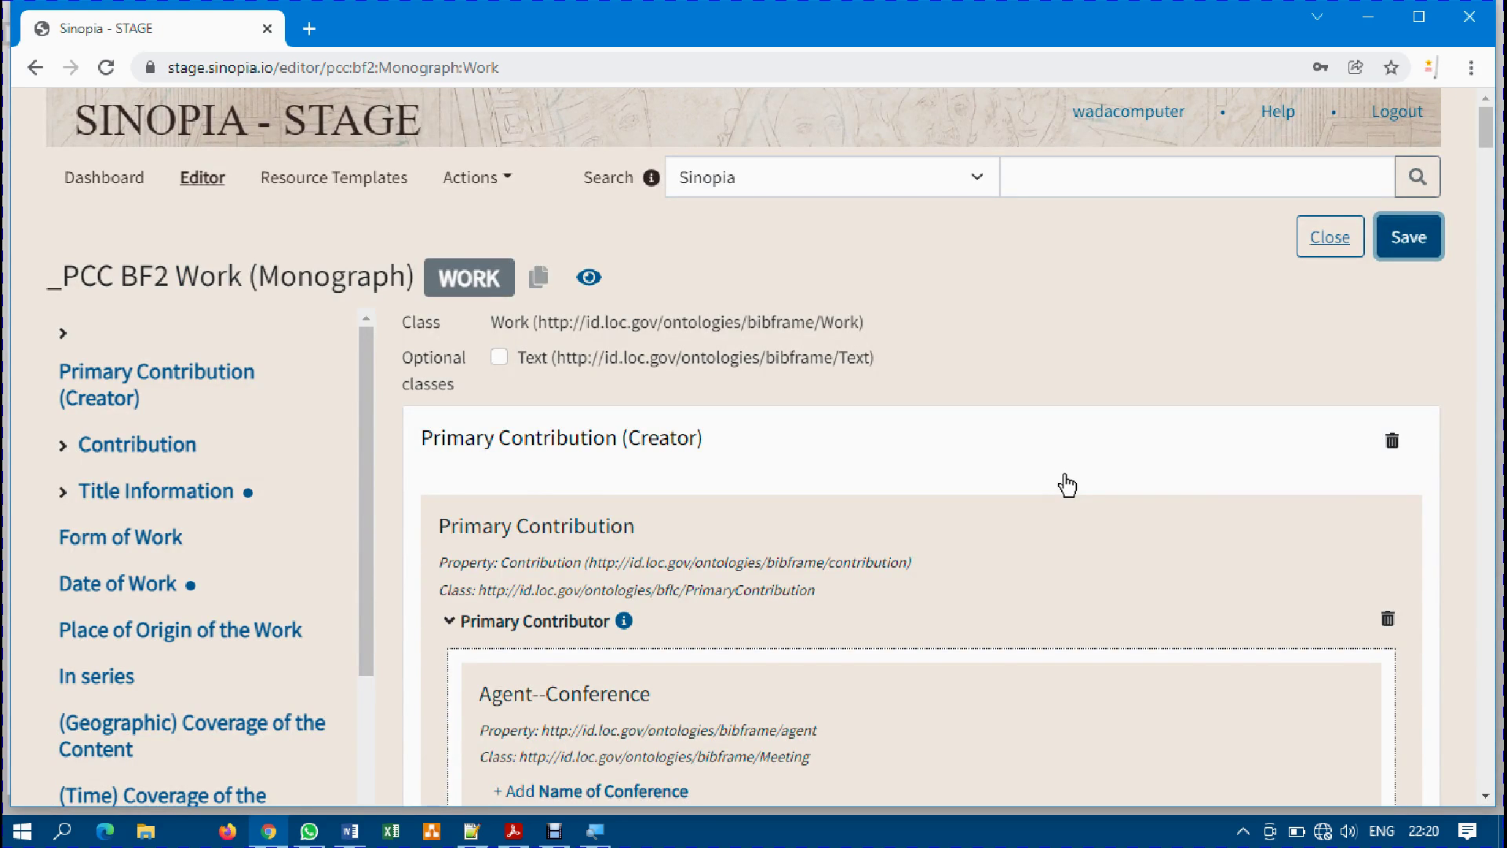
Check the network panel and load google.com in a new tab to test the connection.
left_click(1323, 832)
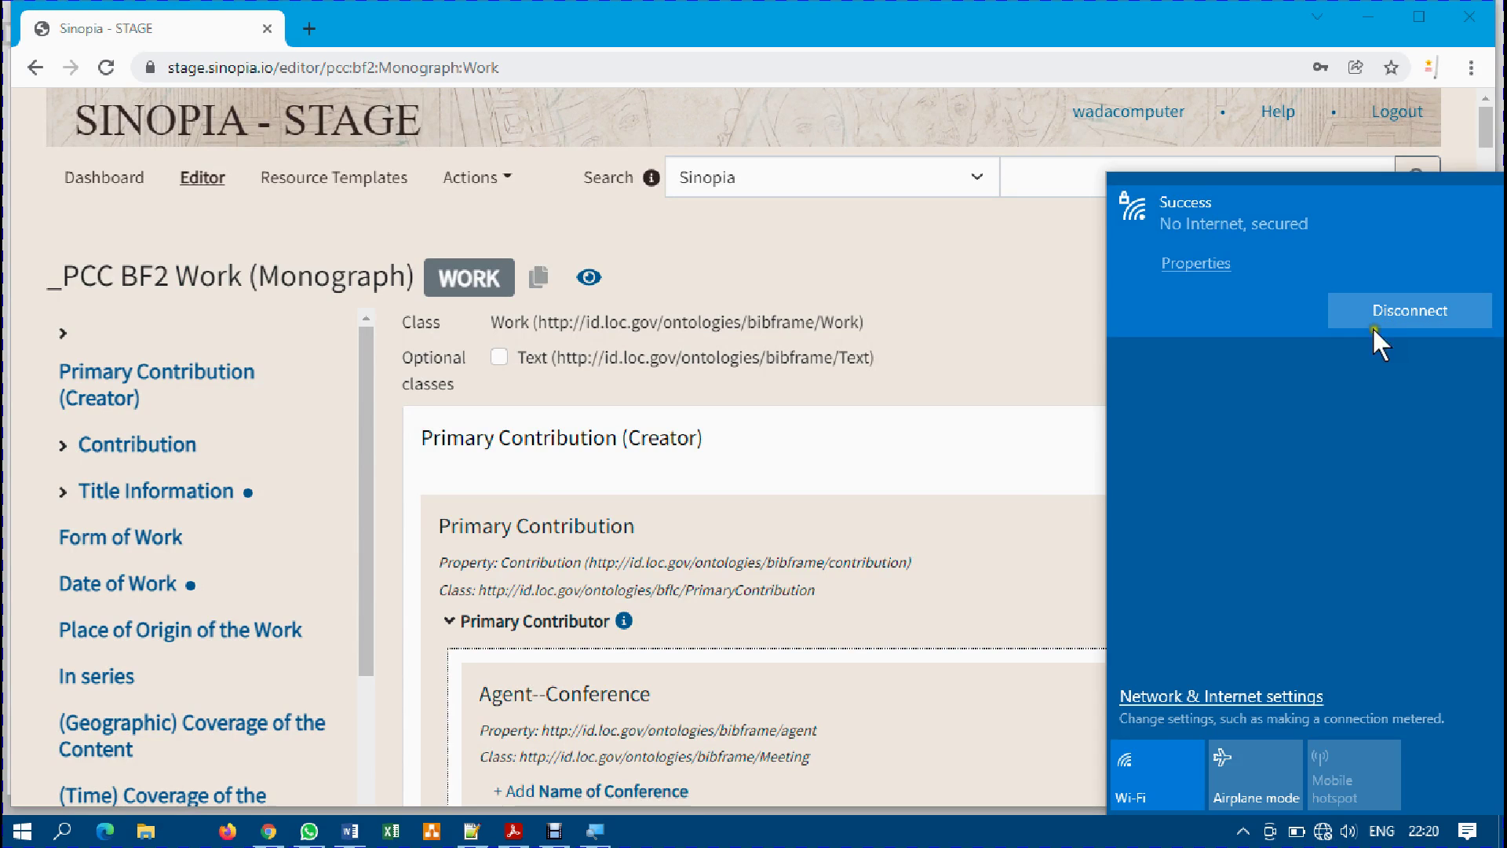
left_click(308, 28)
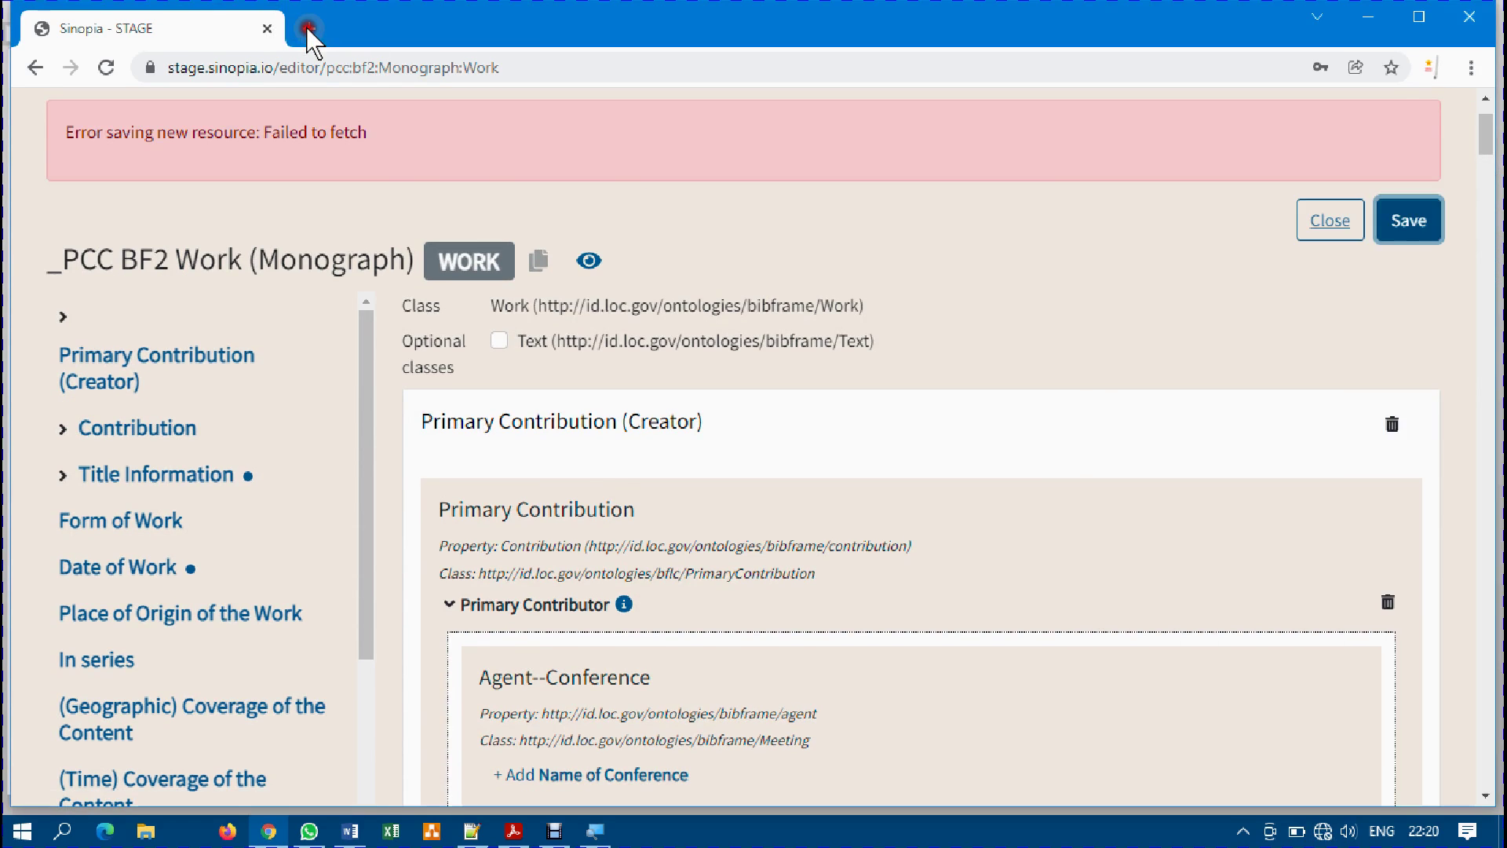
type("go")
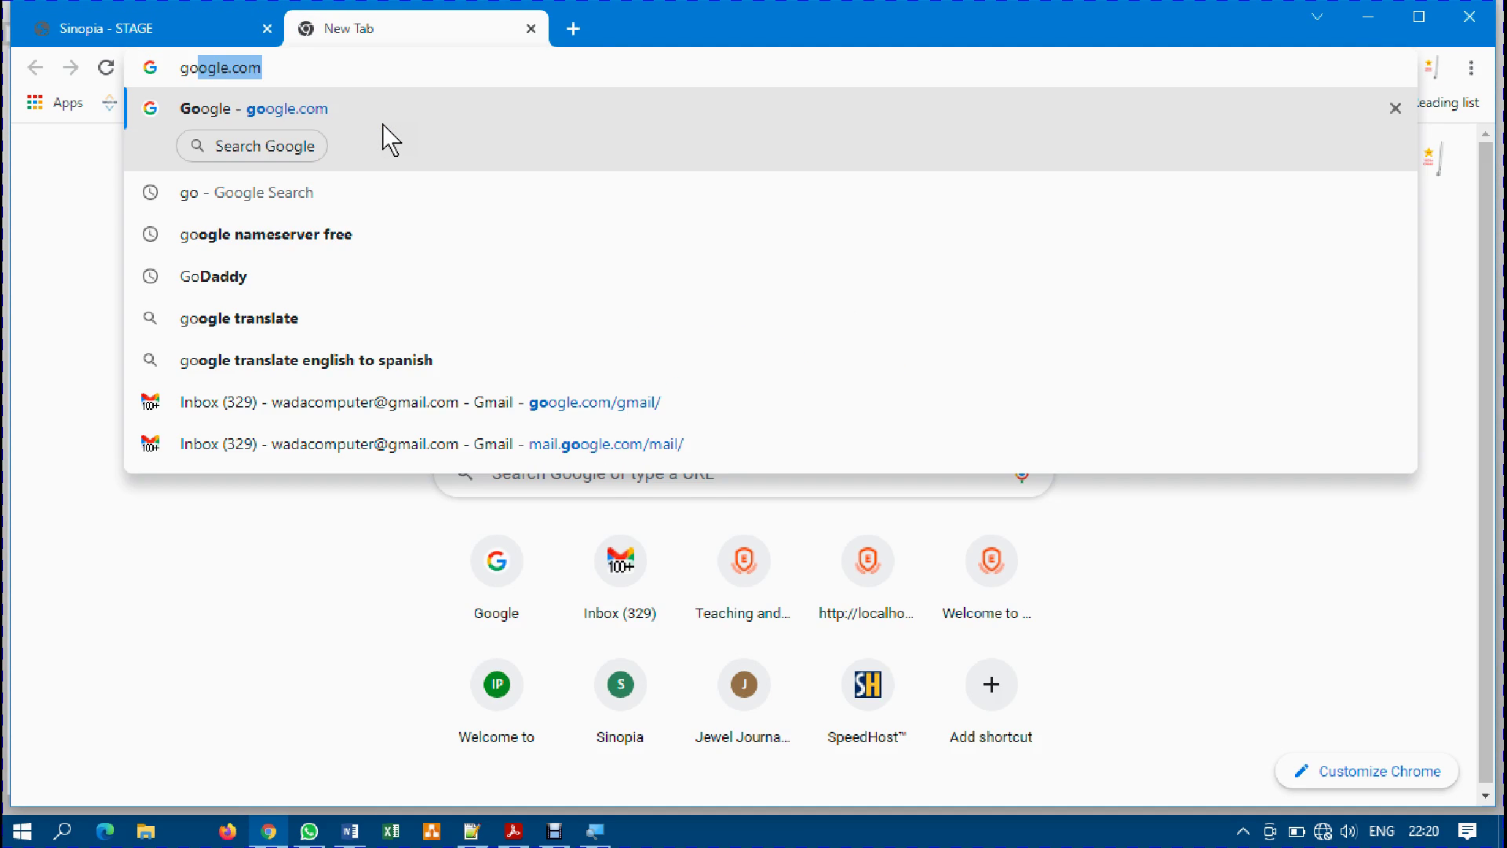
left_click(384, 125)
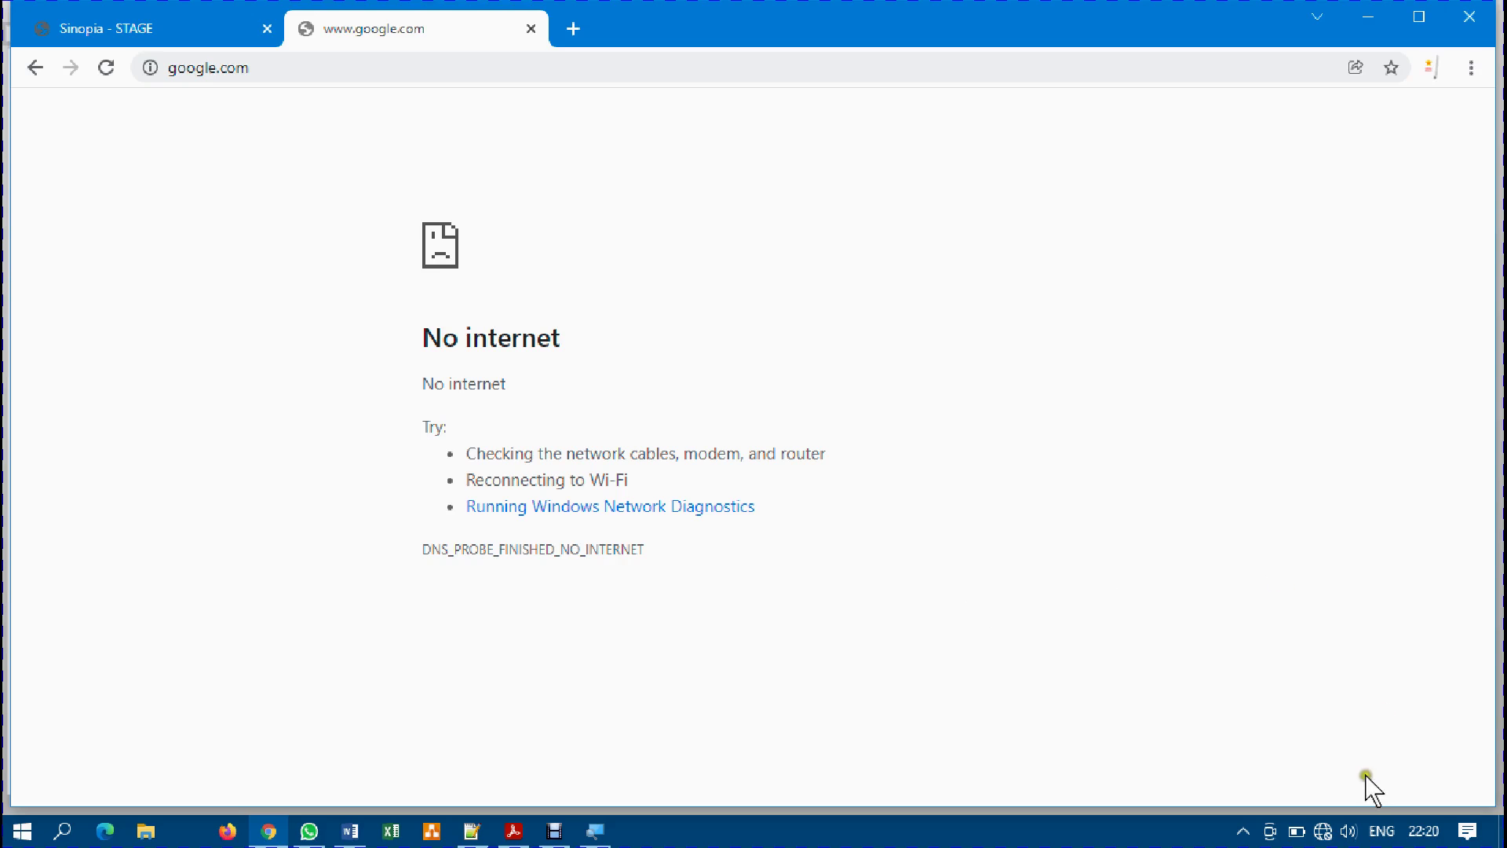
Disconnect and reconnect the 'Success' Wi-Fi, set to connect automatically, then reload google.com.
left_click(1323, 832)
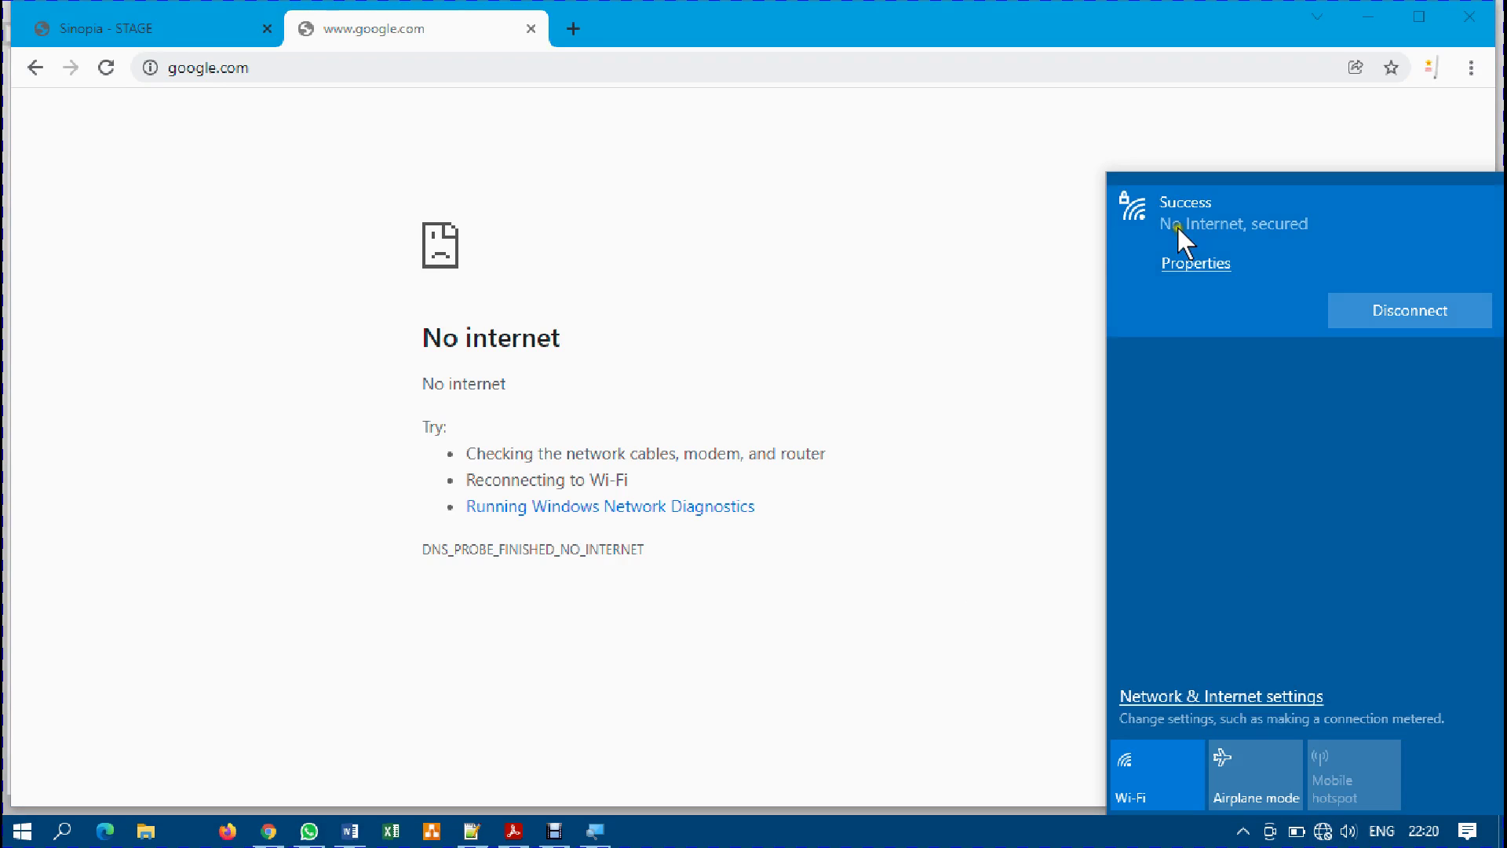
left_click(1407, 310)
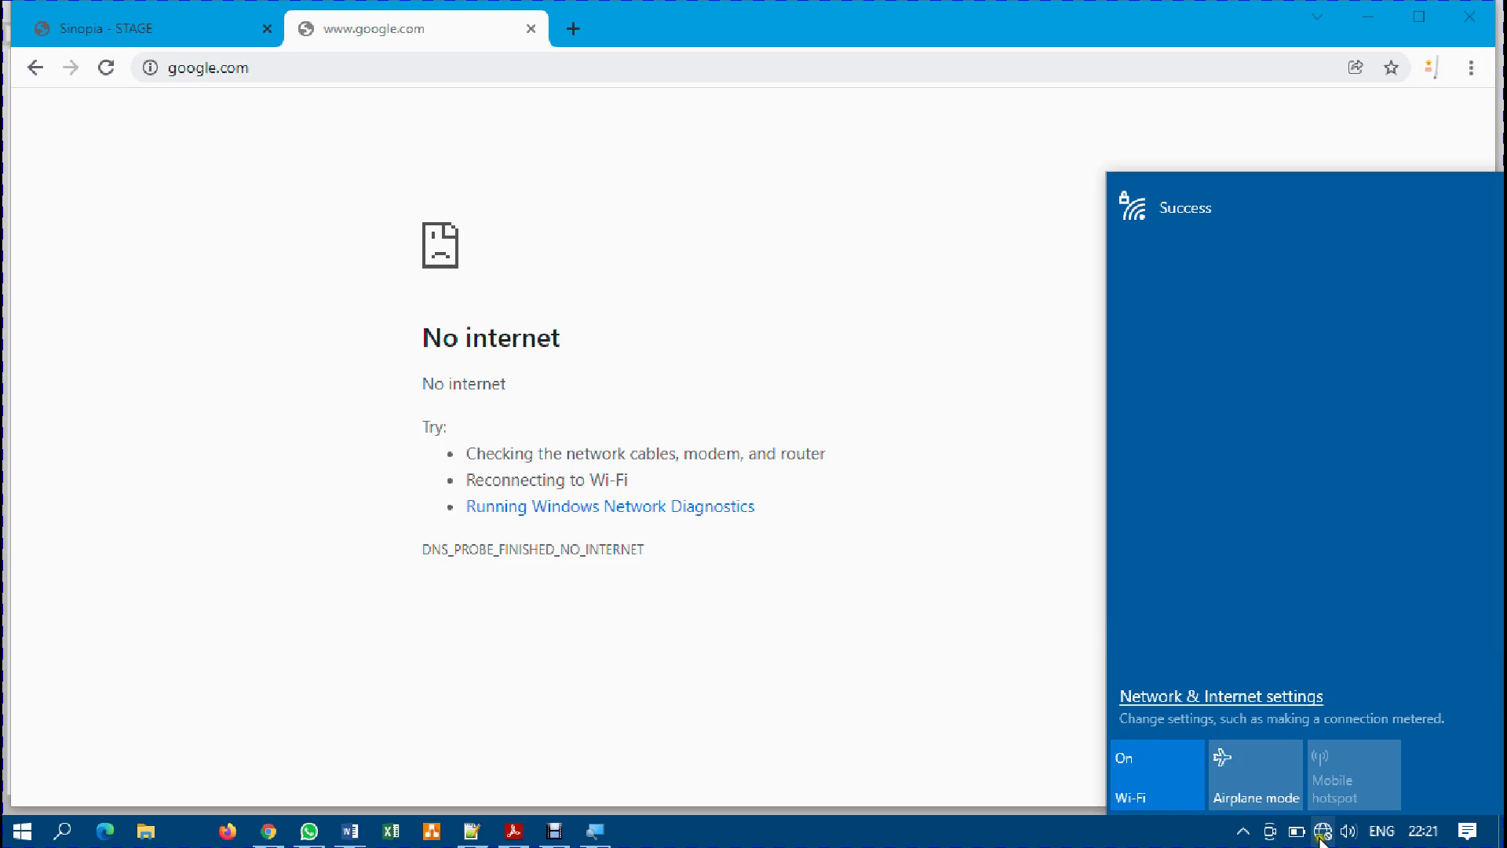
left_click(1169, 210)
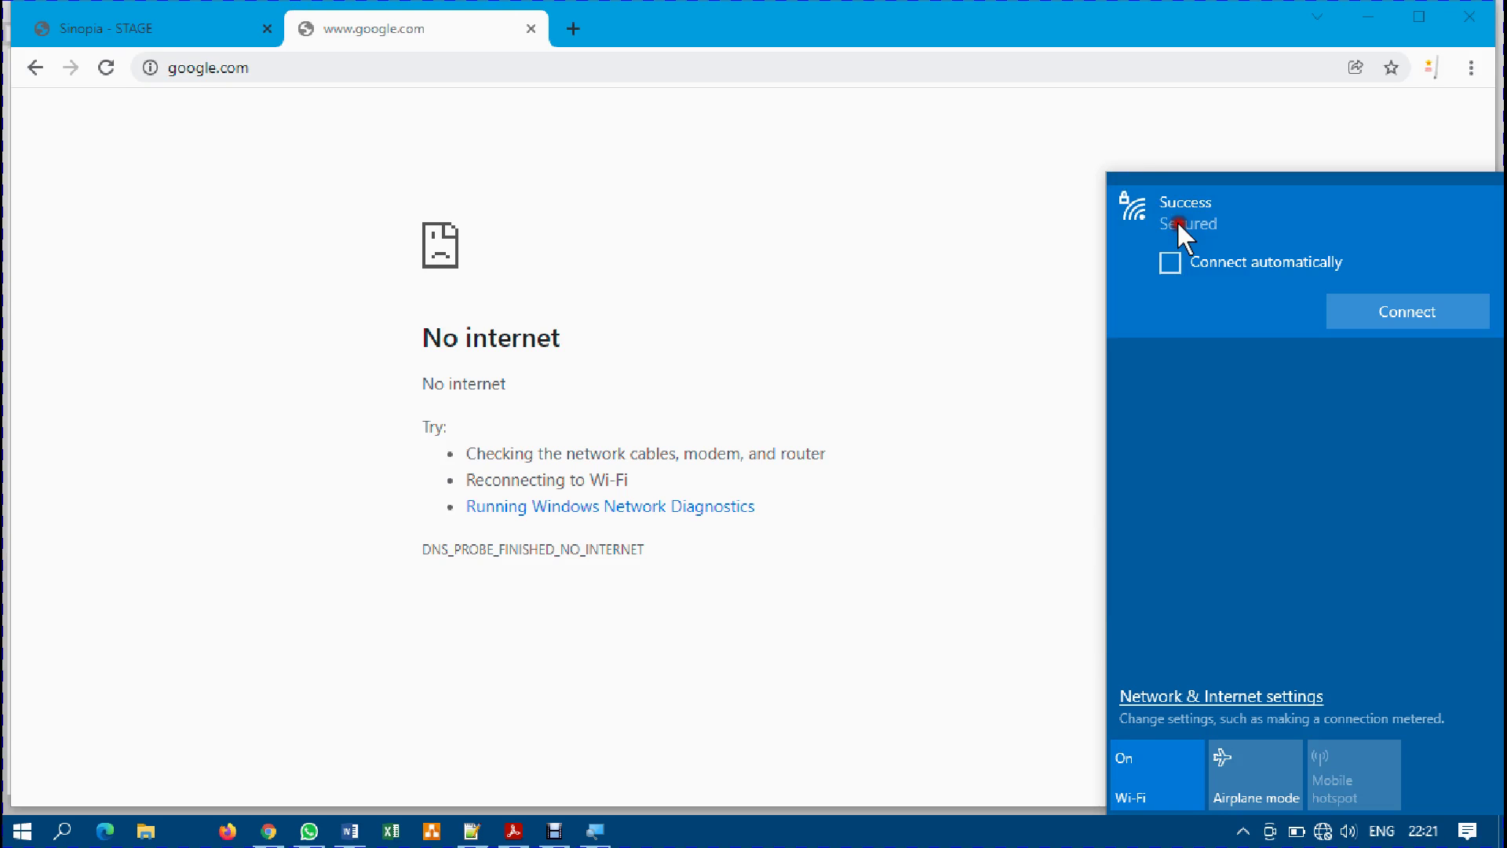
left_click(1269, 253)
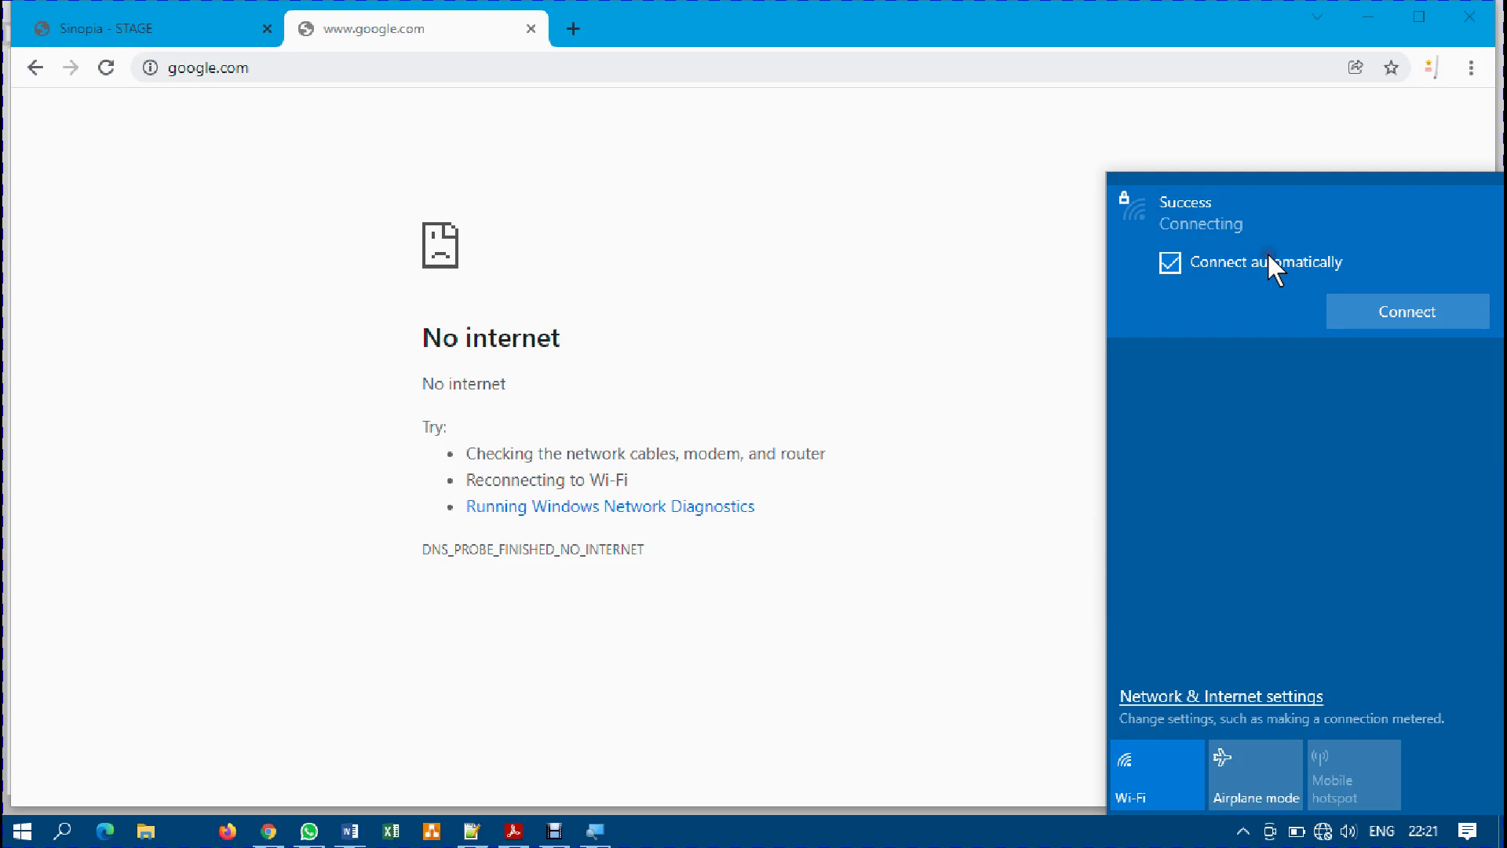
left_click(757, 221)
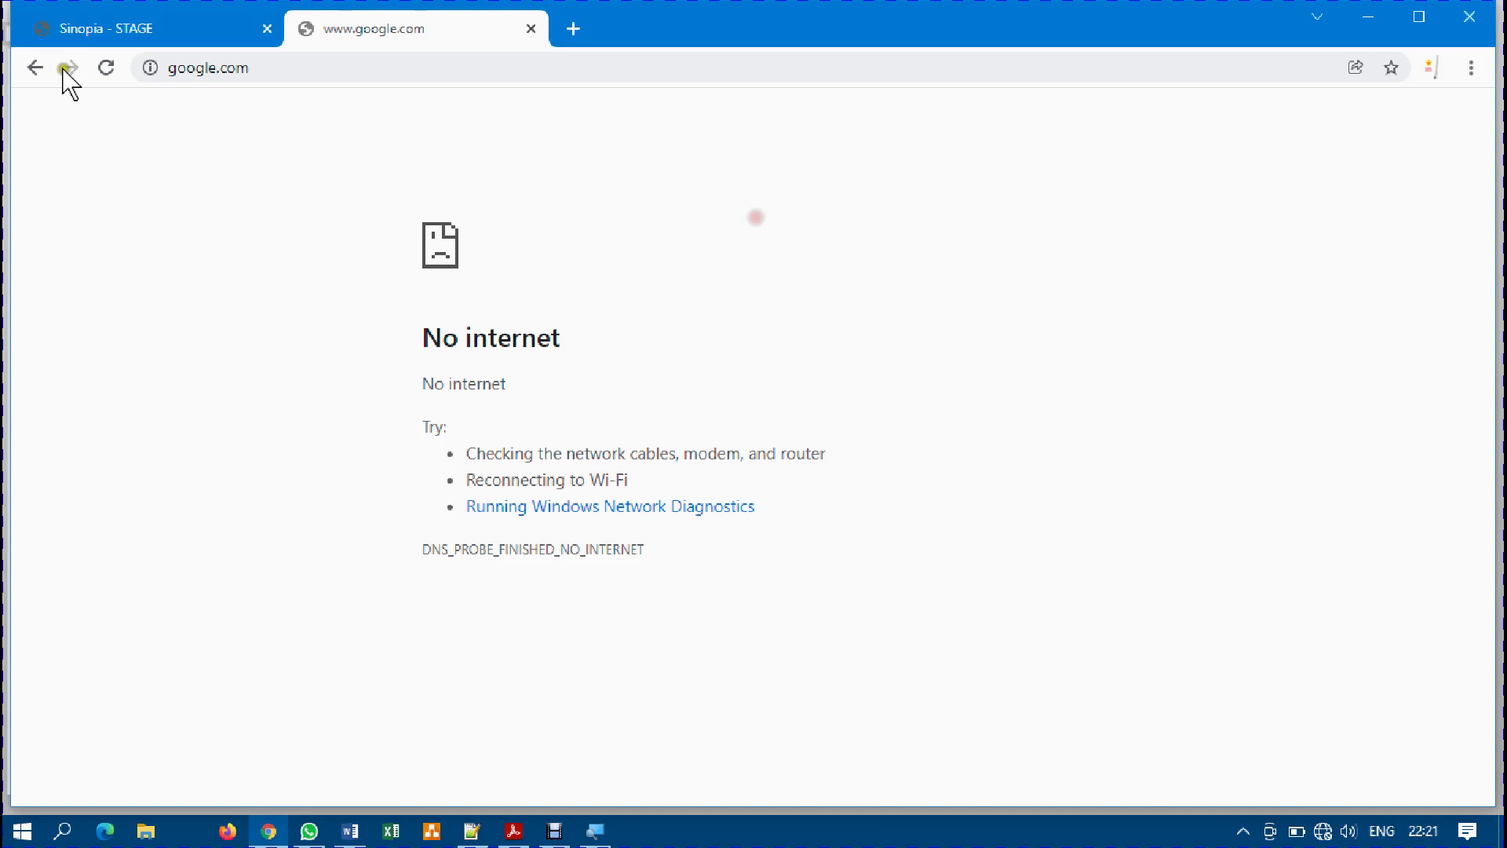
left_click(118, 69)
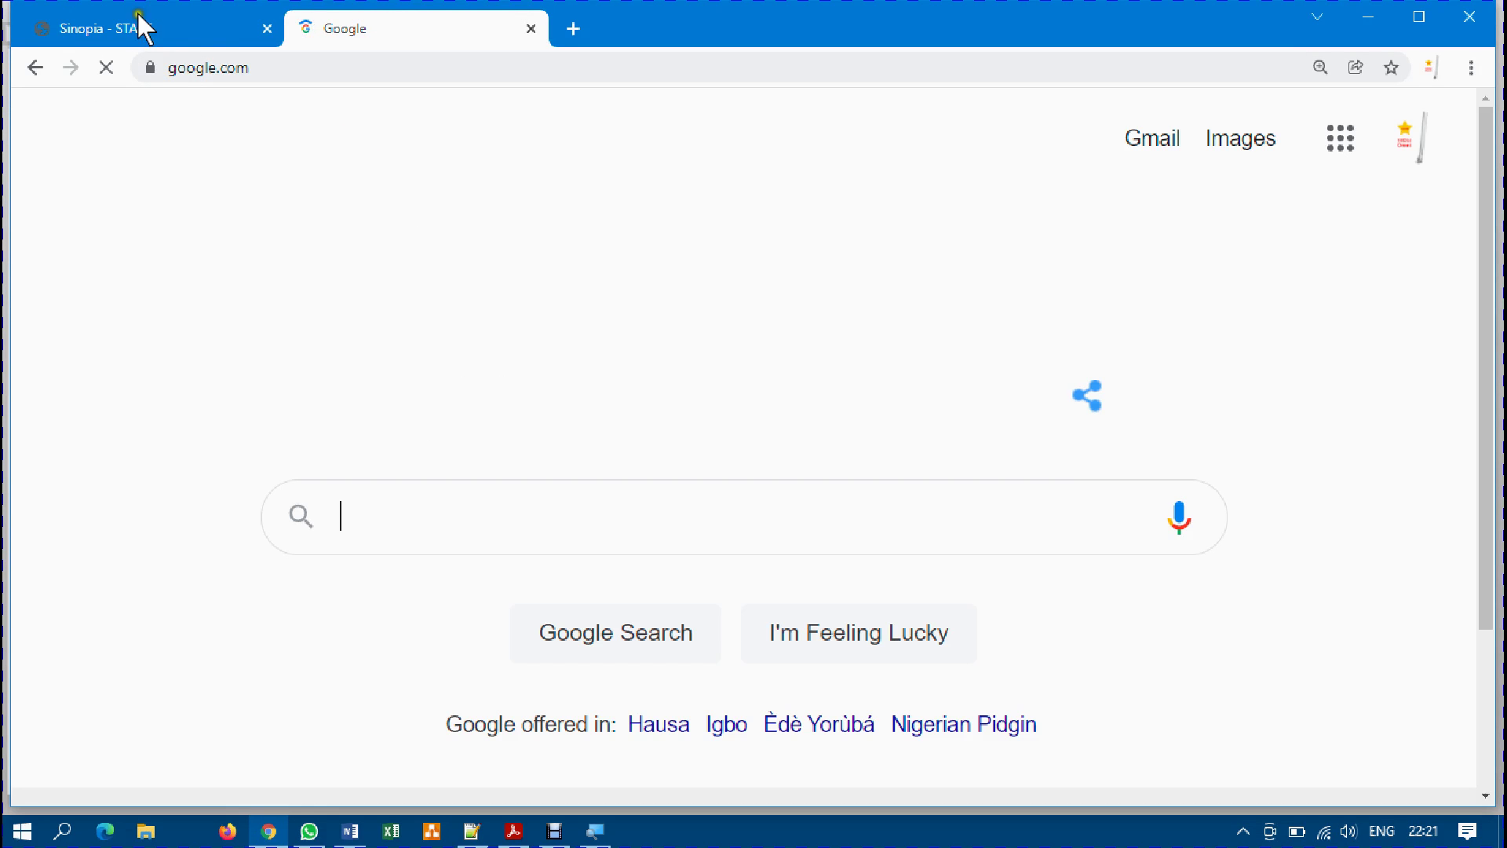
Back in the Sinopia tab, save the Work and confirm in the ownership dialog.
left_click(181, 28)
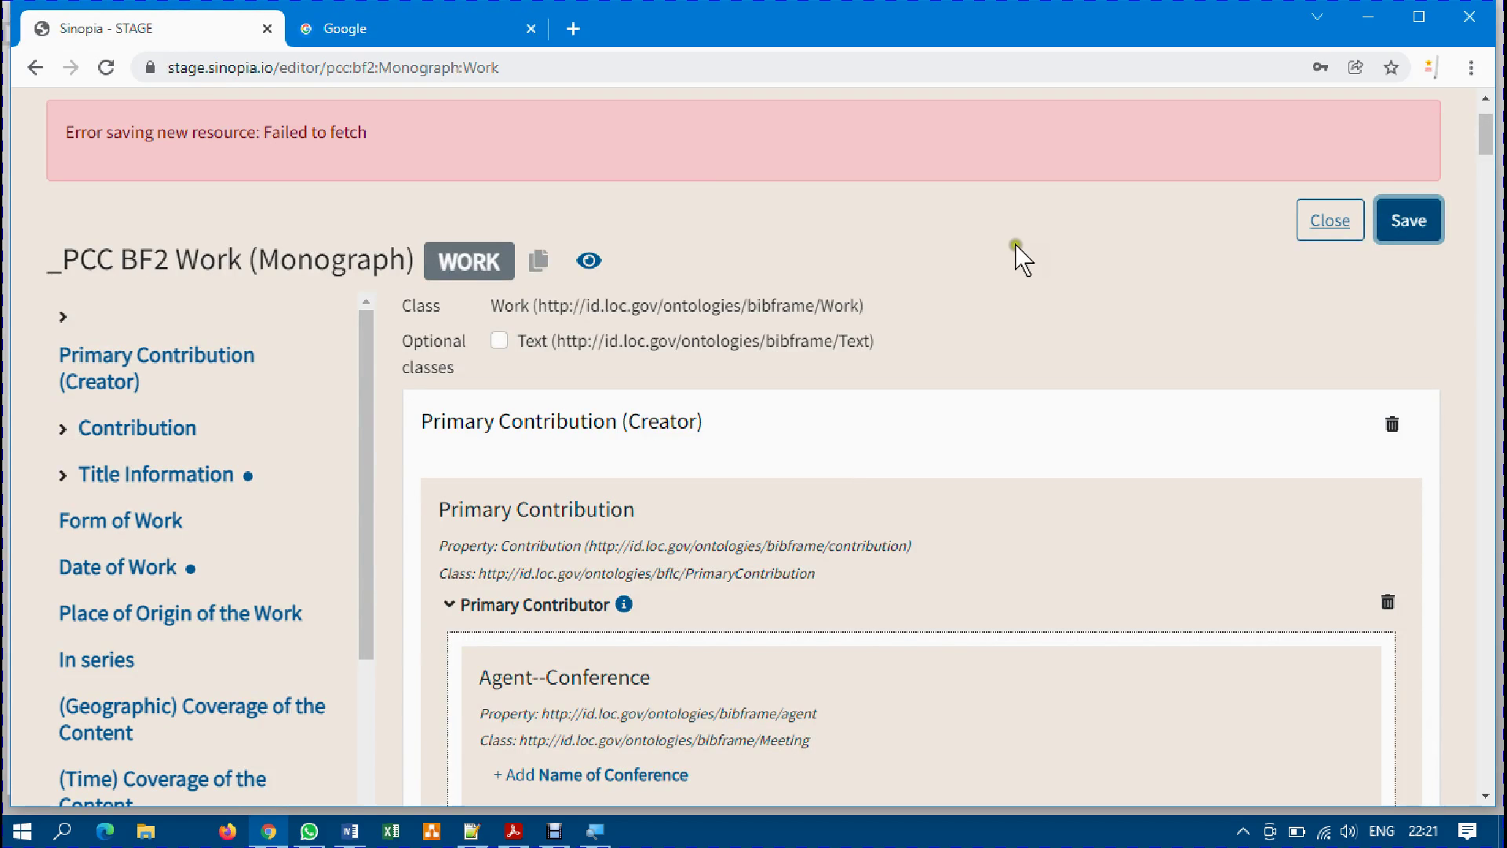
left_click(1408, 226)
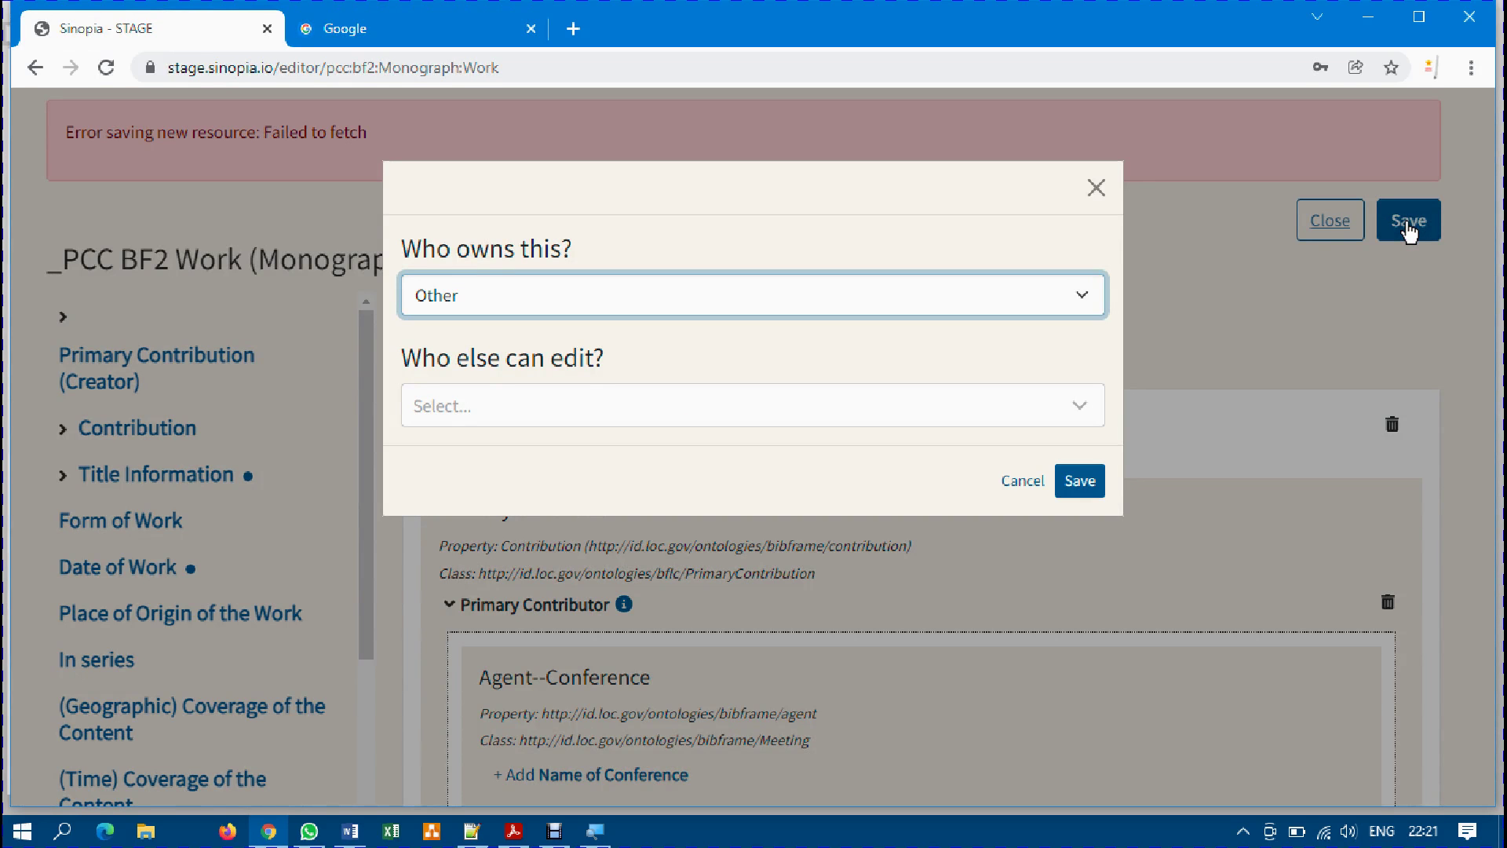
left_click(1077, 475)
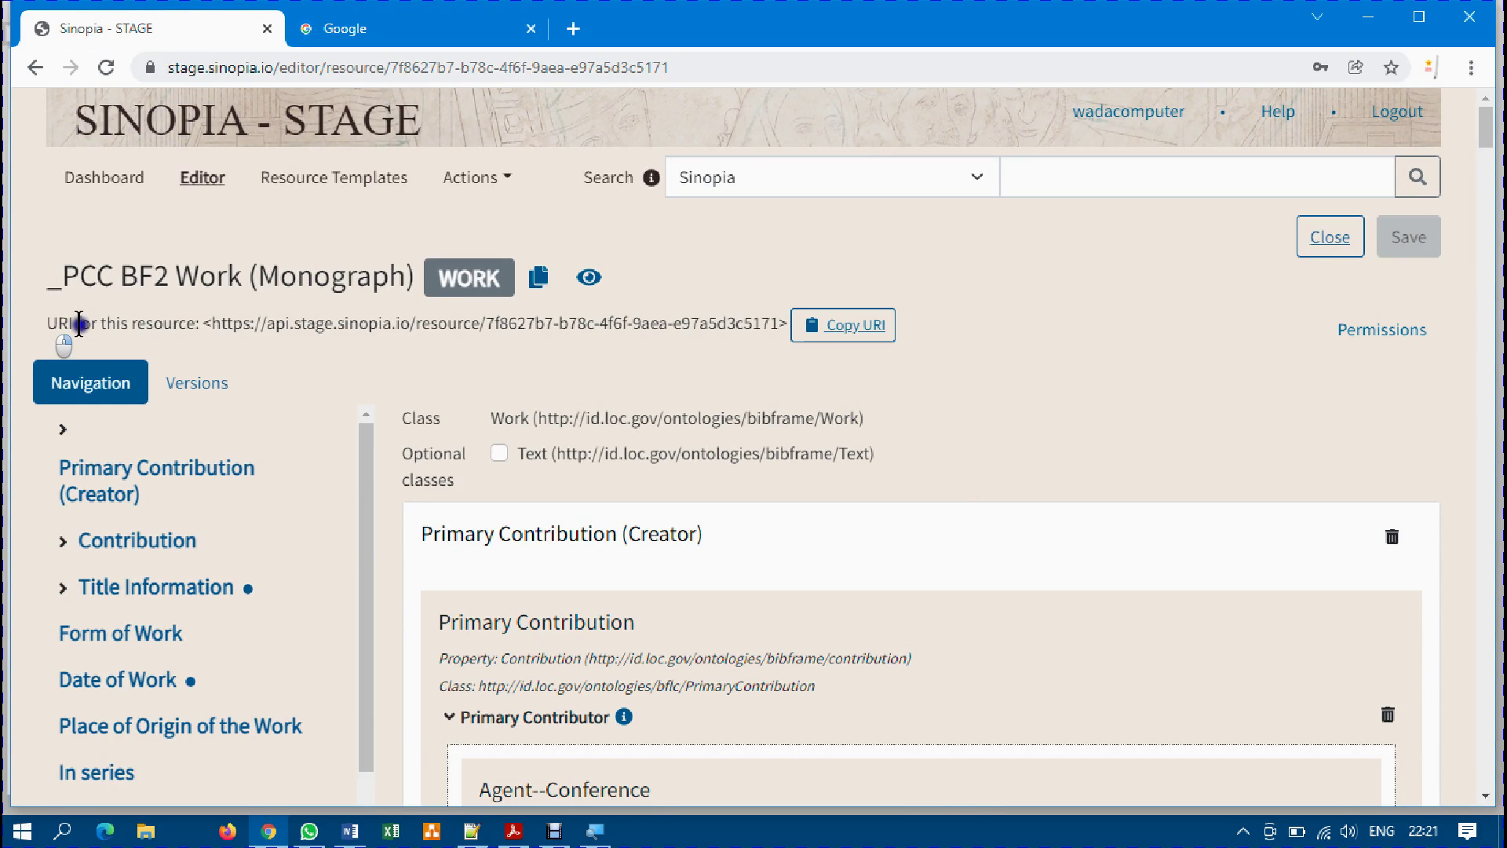
Copy the new api.stage.sinopia.io resource URI to the clipboard.
right_click(499, 318)
left_click(149, 322)
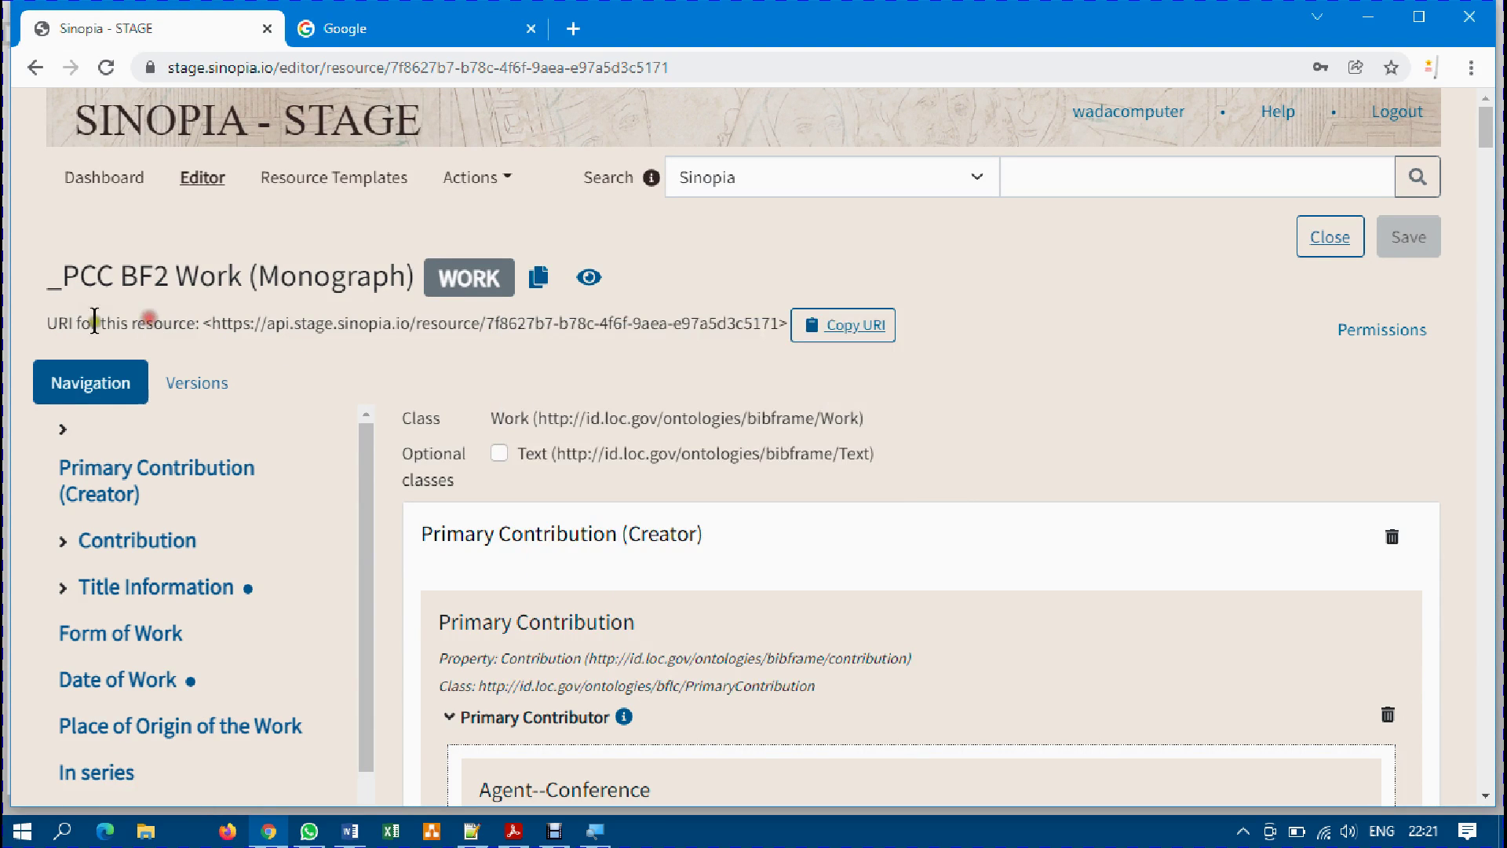
left_click_drag(47, 323, 789, 324)
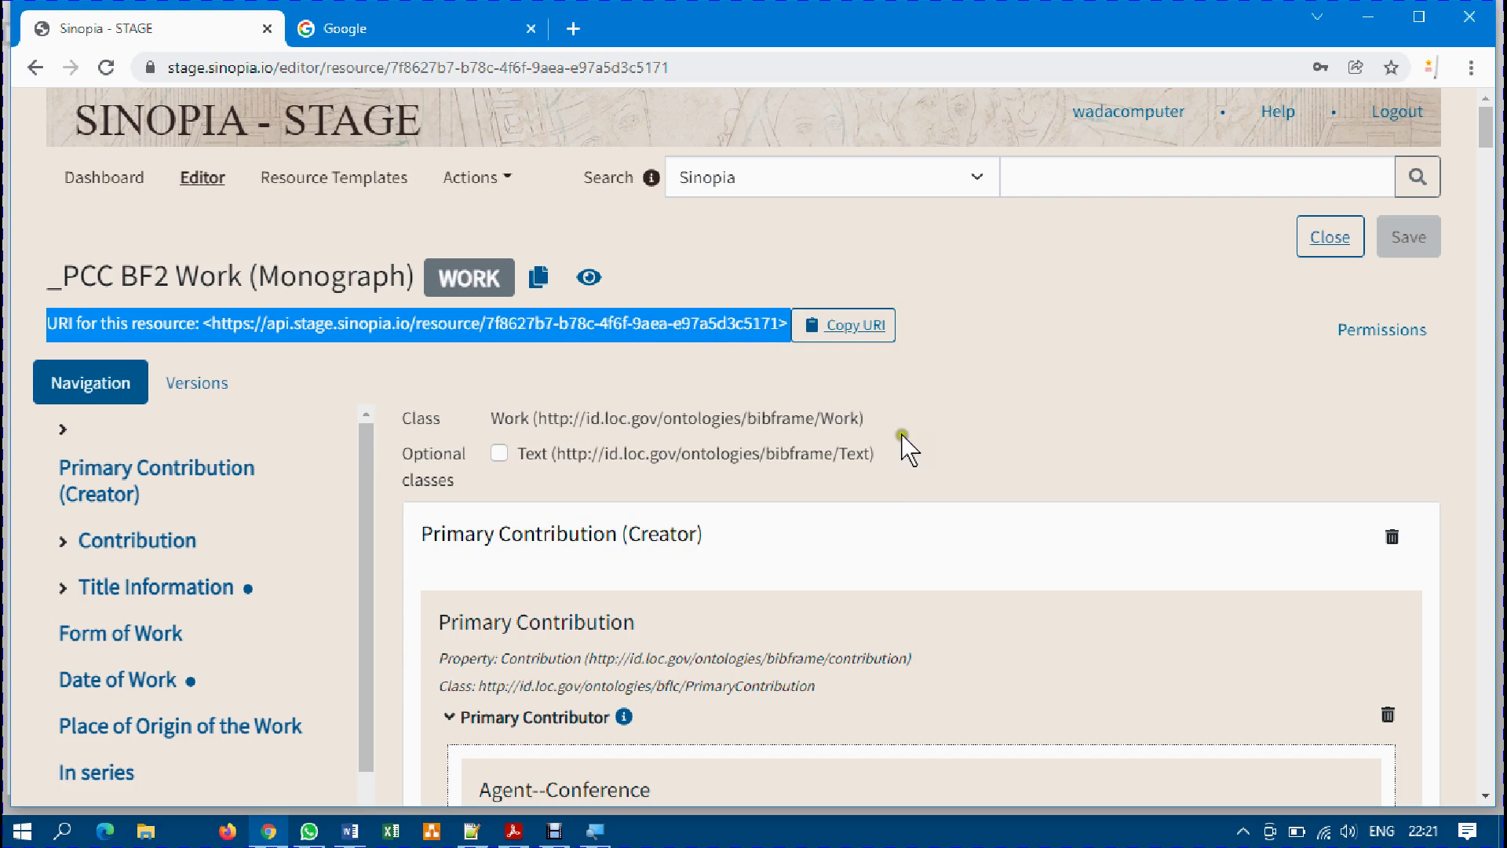
left_click(946, 395)
left_click(838, 328)
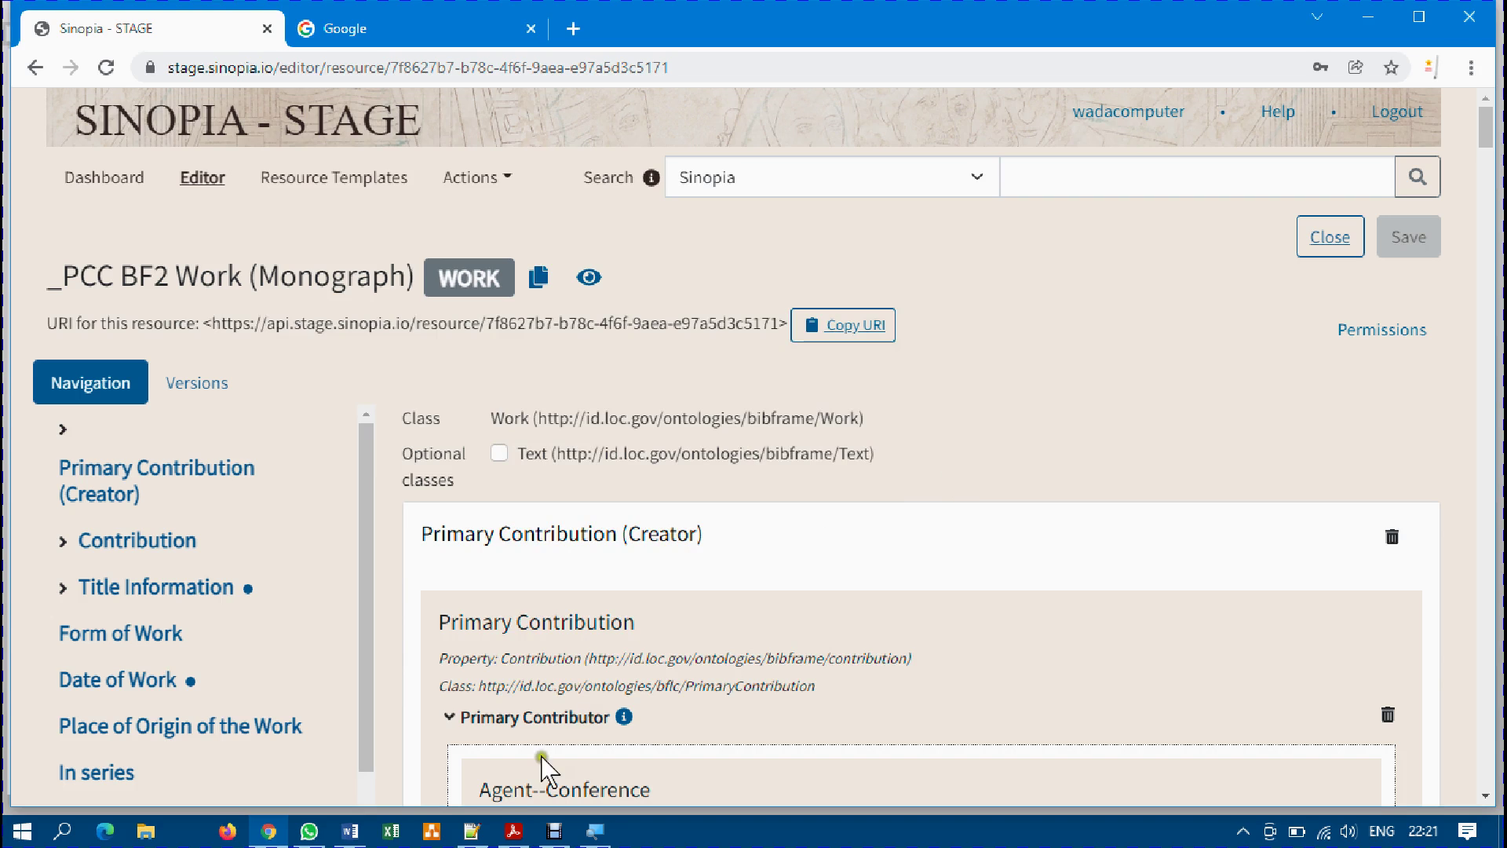
mouse_move(474, 840)
left_click(352, 834)
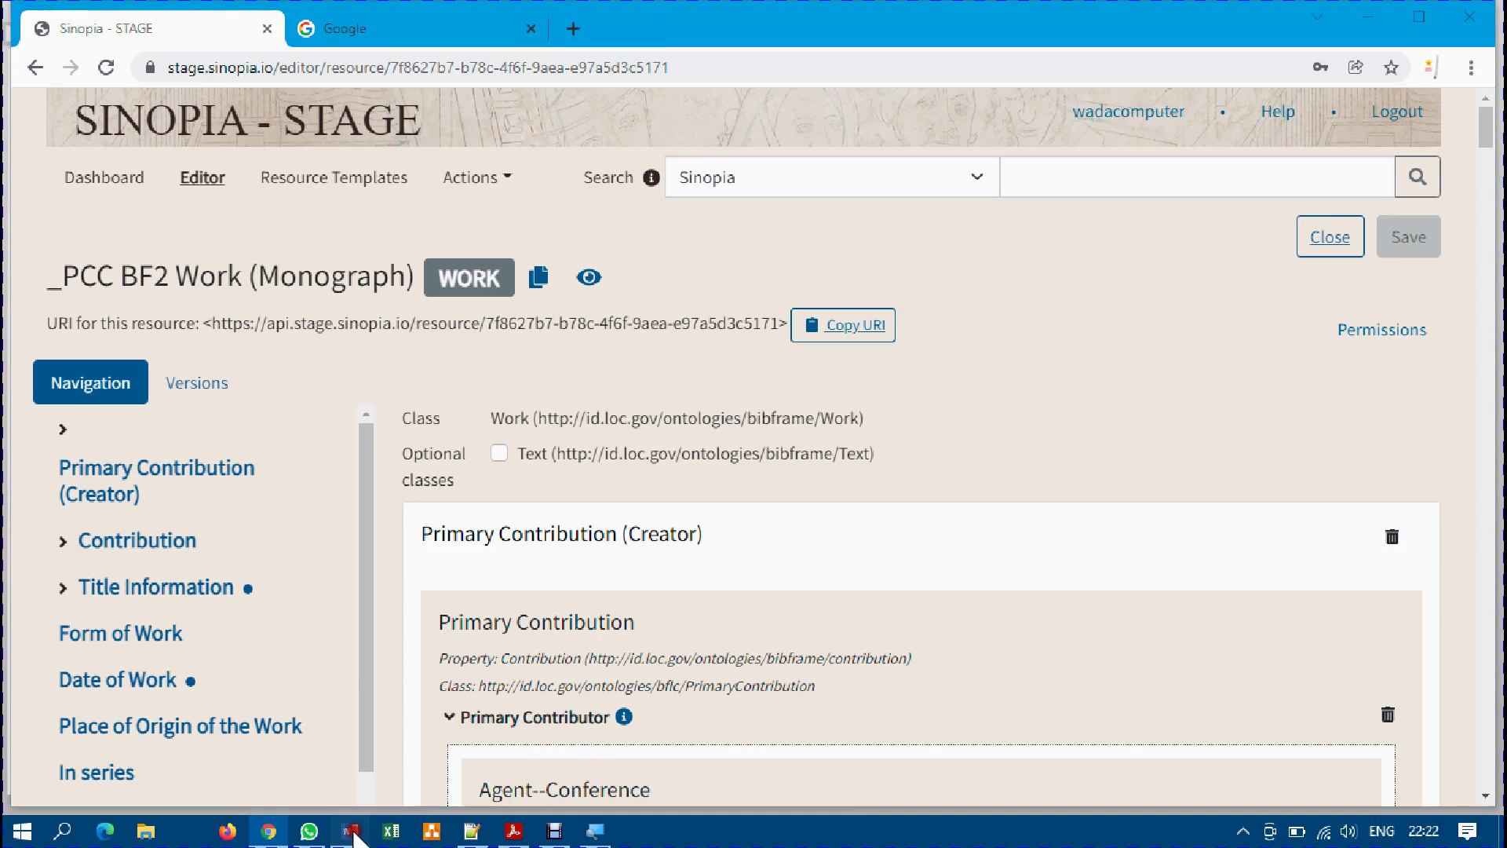
Paste the title 'Digitization of printed information resources in Academic Libraries' on a new line below 'Practical: Sinopia'.
scroll(686, 738, "down", 5)
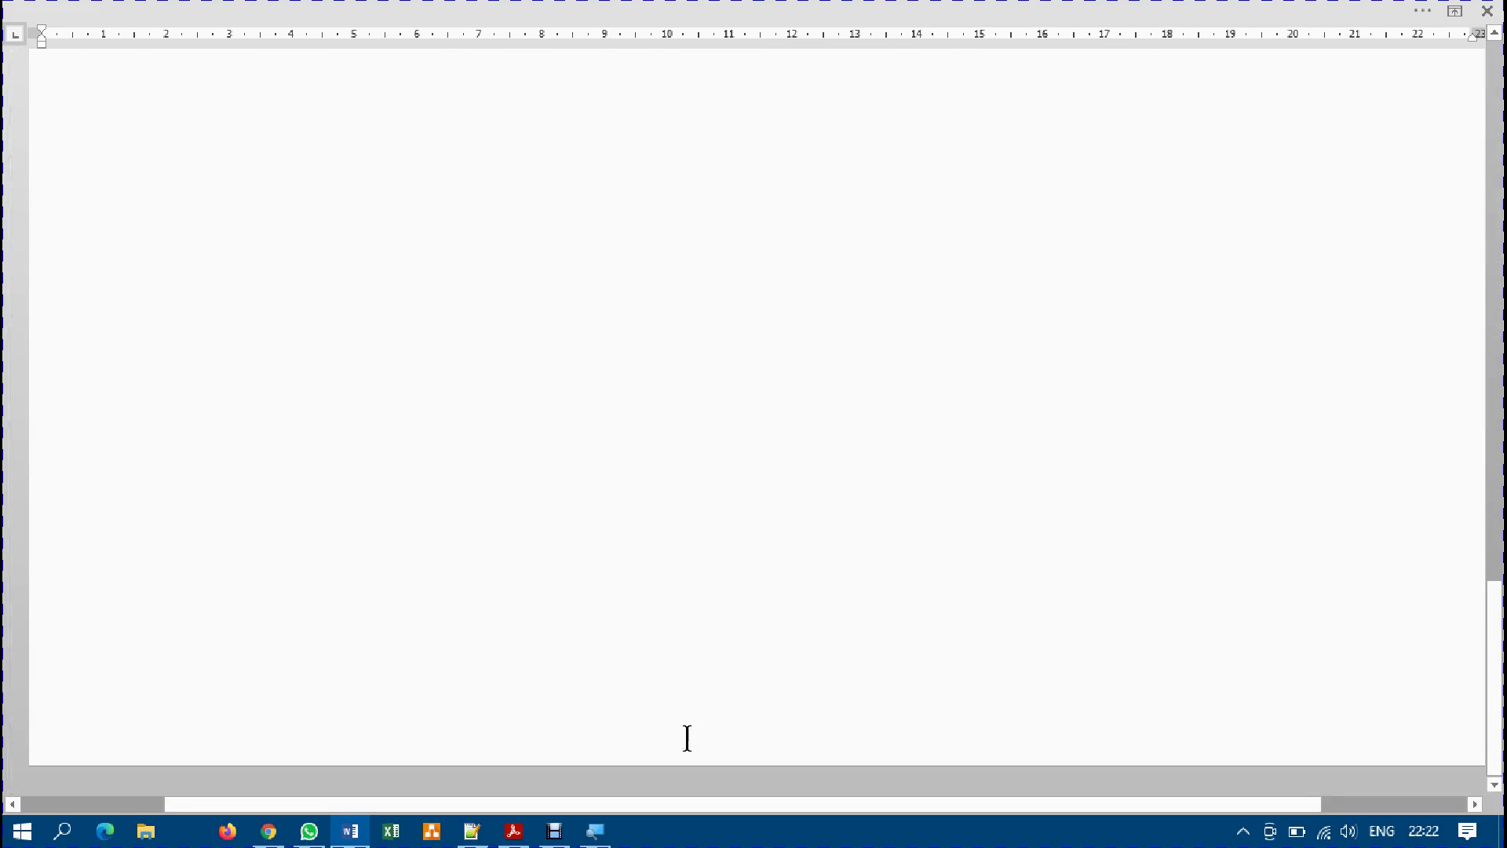
scroll(687, 738, "down", 10)
scroll(687, 738, "up", 3)
left_click(1183, 449)
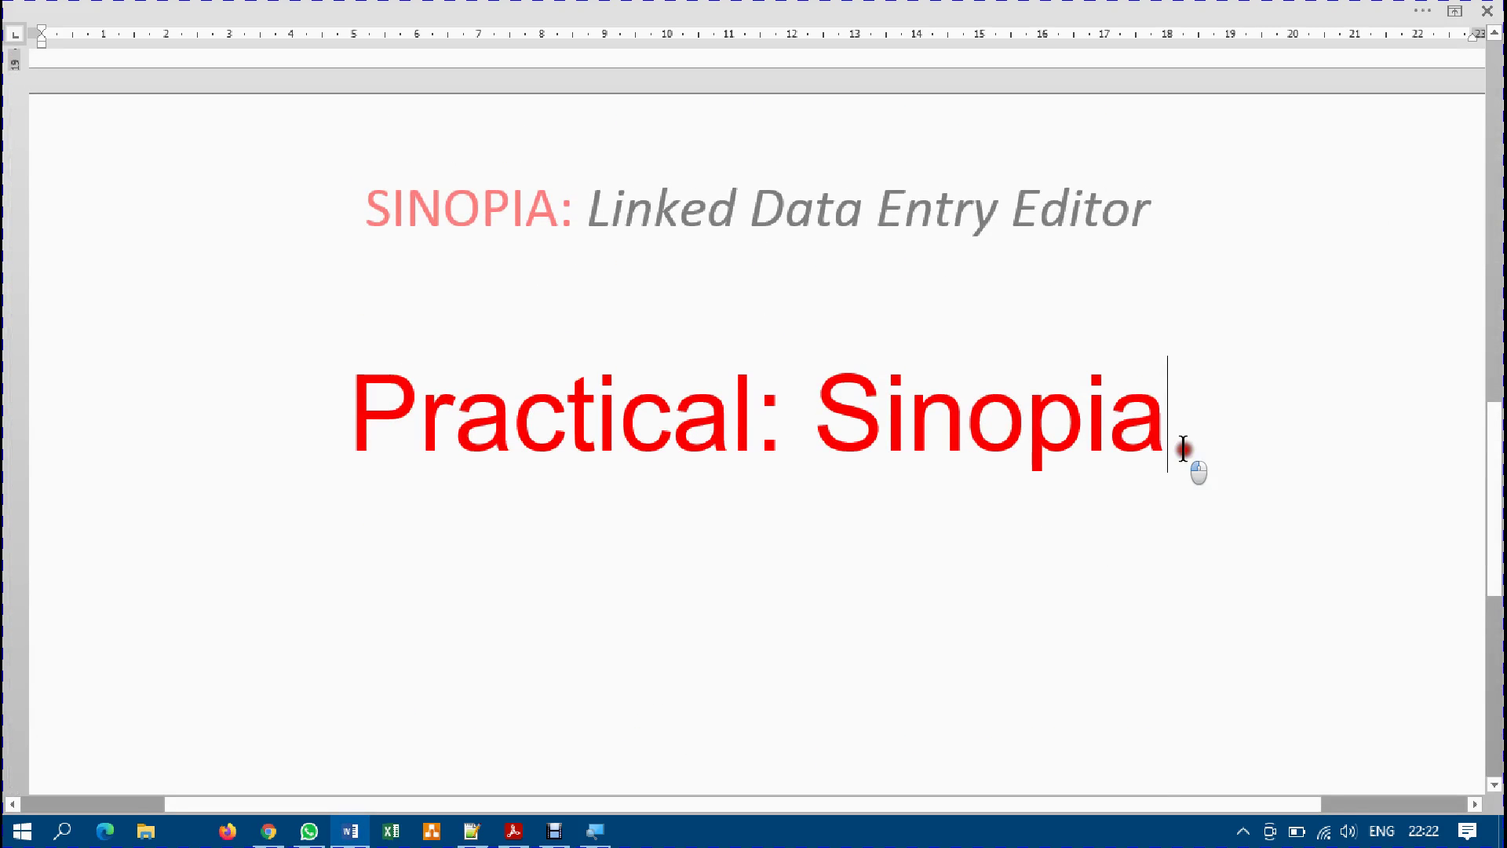
key("Return")
type("Digitization of printed information resources in Academic Libraries")
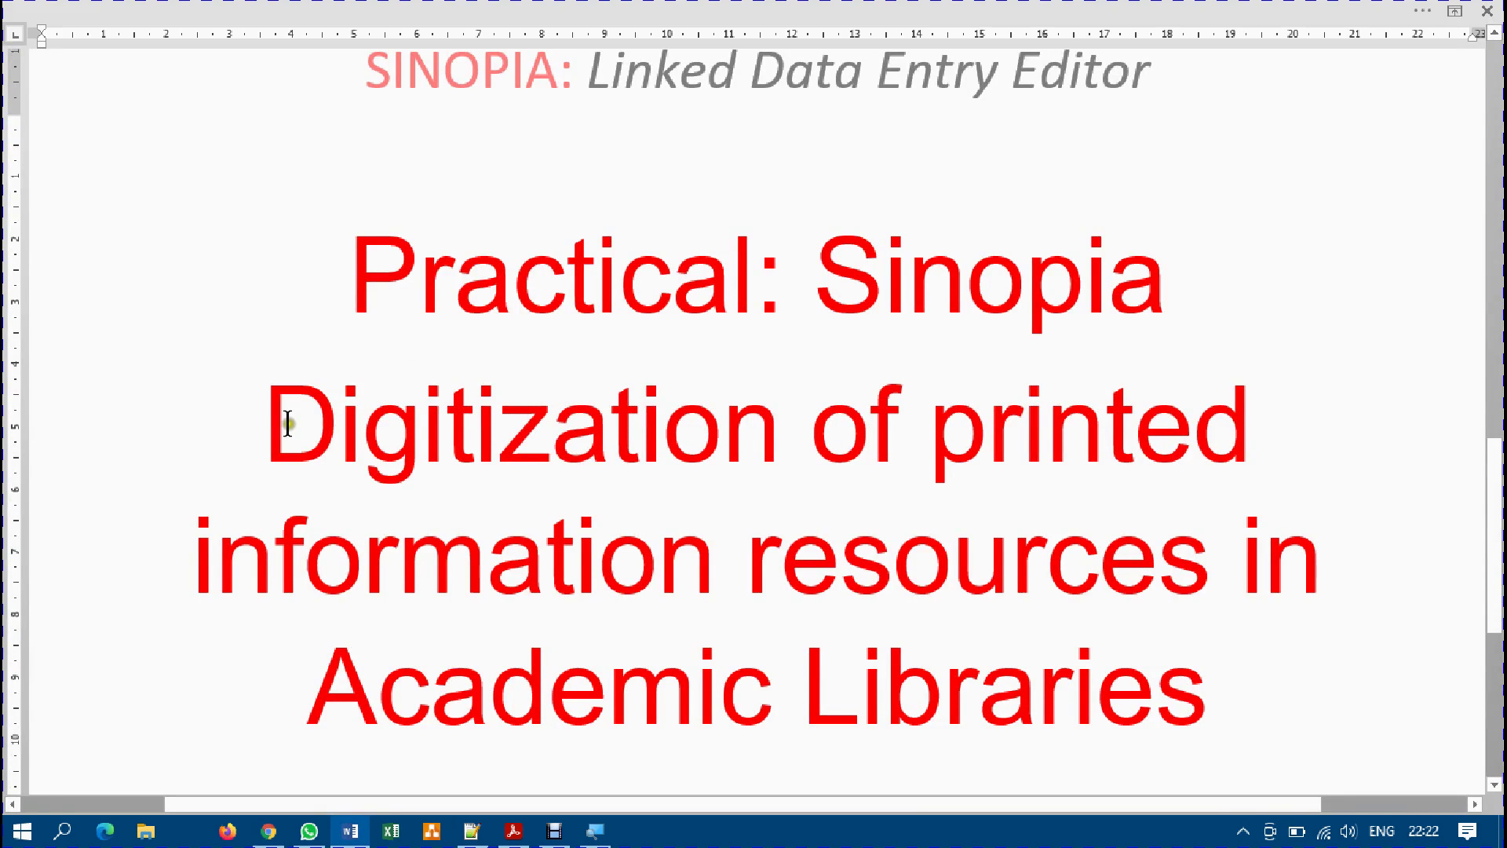
Shrink the pasted title's font two sizes with Ctrl+[, then return to Sinopia and copy the URI.
left_click_drag(284, 424, 1231, 673)
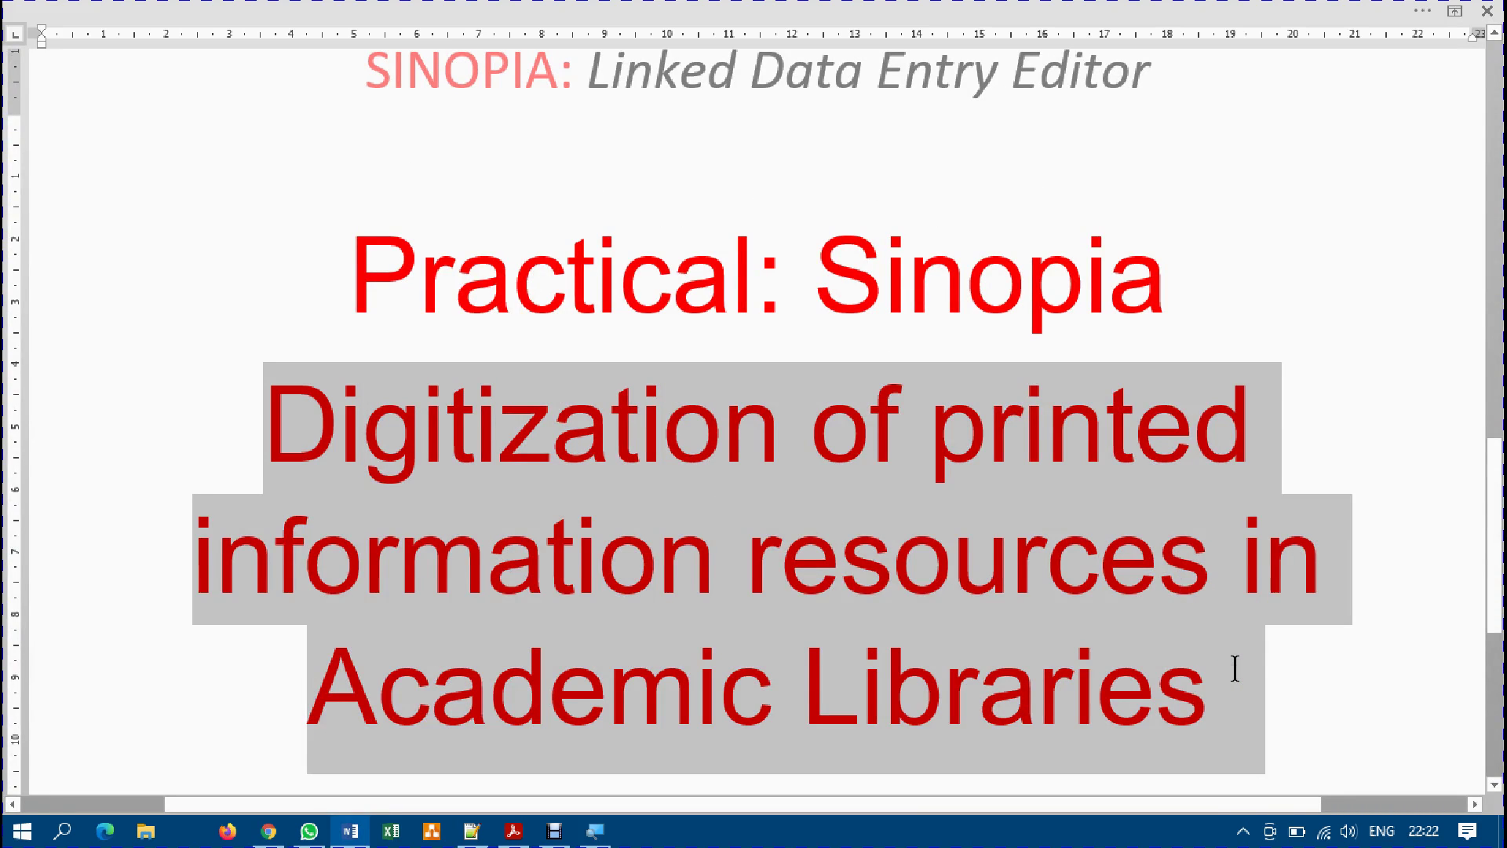
key("ctrl+bracketleft")
key("ctrl+bracketleft")
key("ctrl+bracketleft")
key("ctrl+bracketleft")
key("ctrl+bracketleft")
key("ctrl+bracketleft")
key("ctrl+bracketleft")
key("ctrl+bracketleft")
key("ctrl+bracketleft")
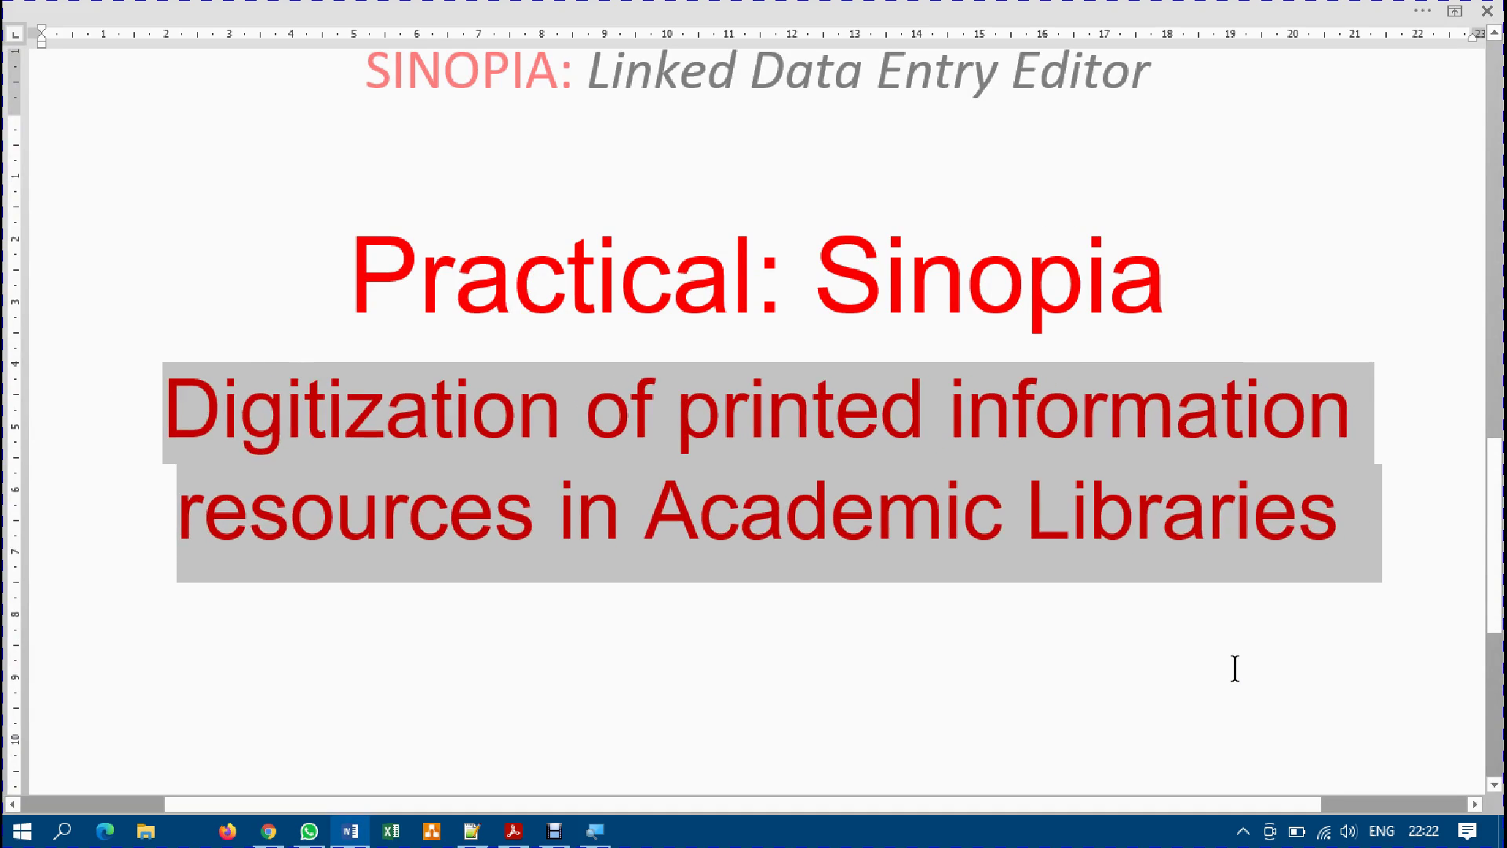
key("ctrl+bracketleft")
key("ctrl+bracketleft")
key("ctrl+bracketleft")
key("ctrl+bracketleft")
key("ctrl+bracketleft")
key("ctrl+bracketleft")
key("ctrl+bracketleft")
key("ctrl+bracketleft")
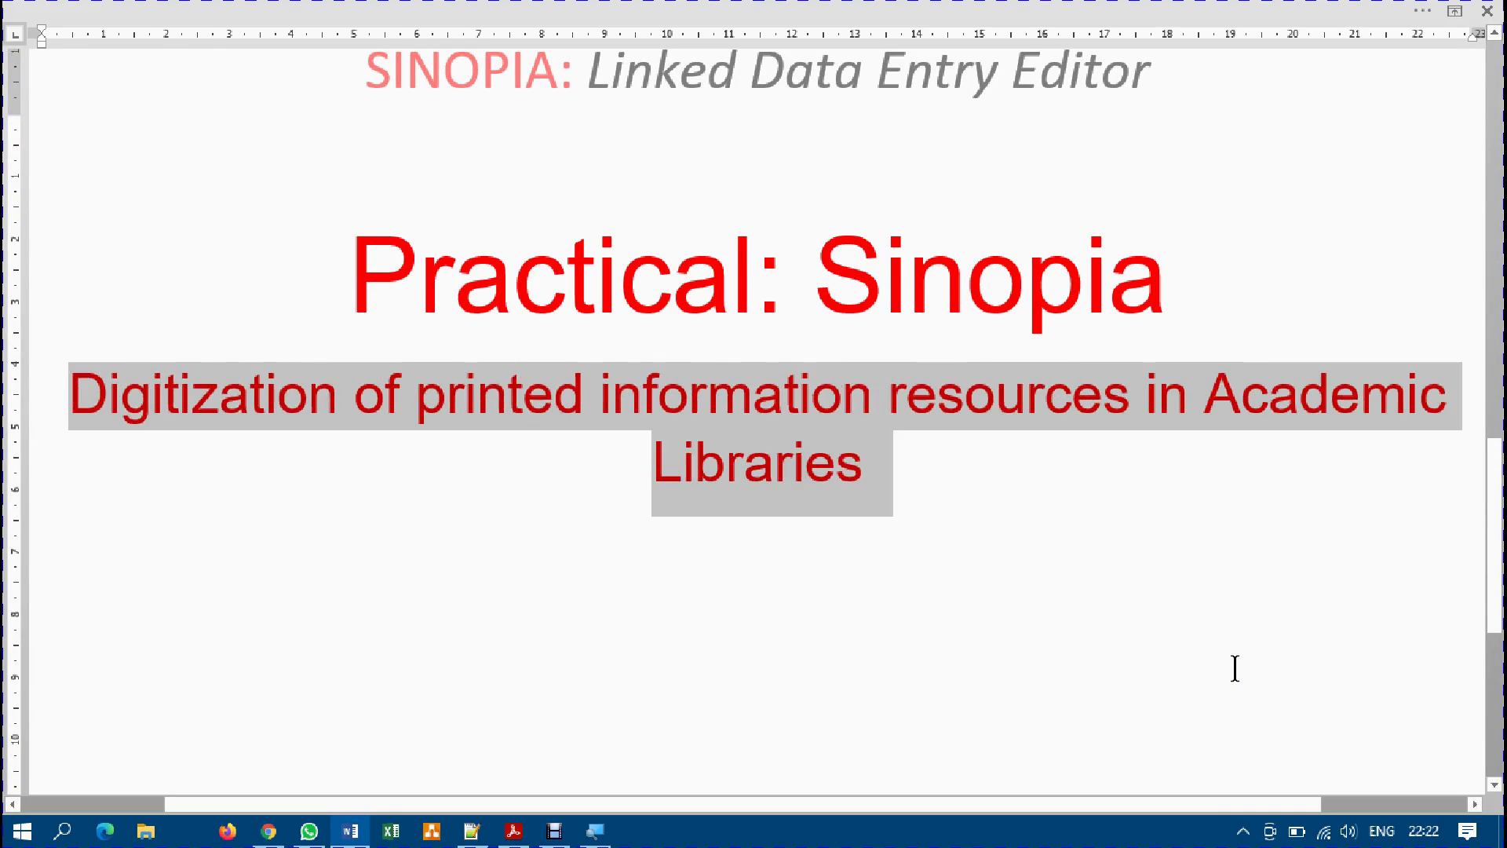
left_click(1016, 508)
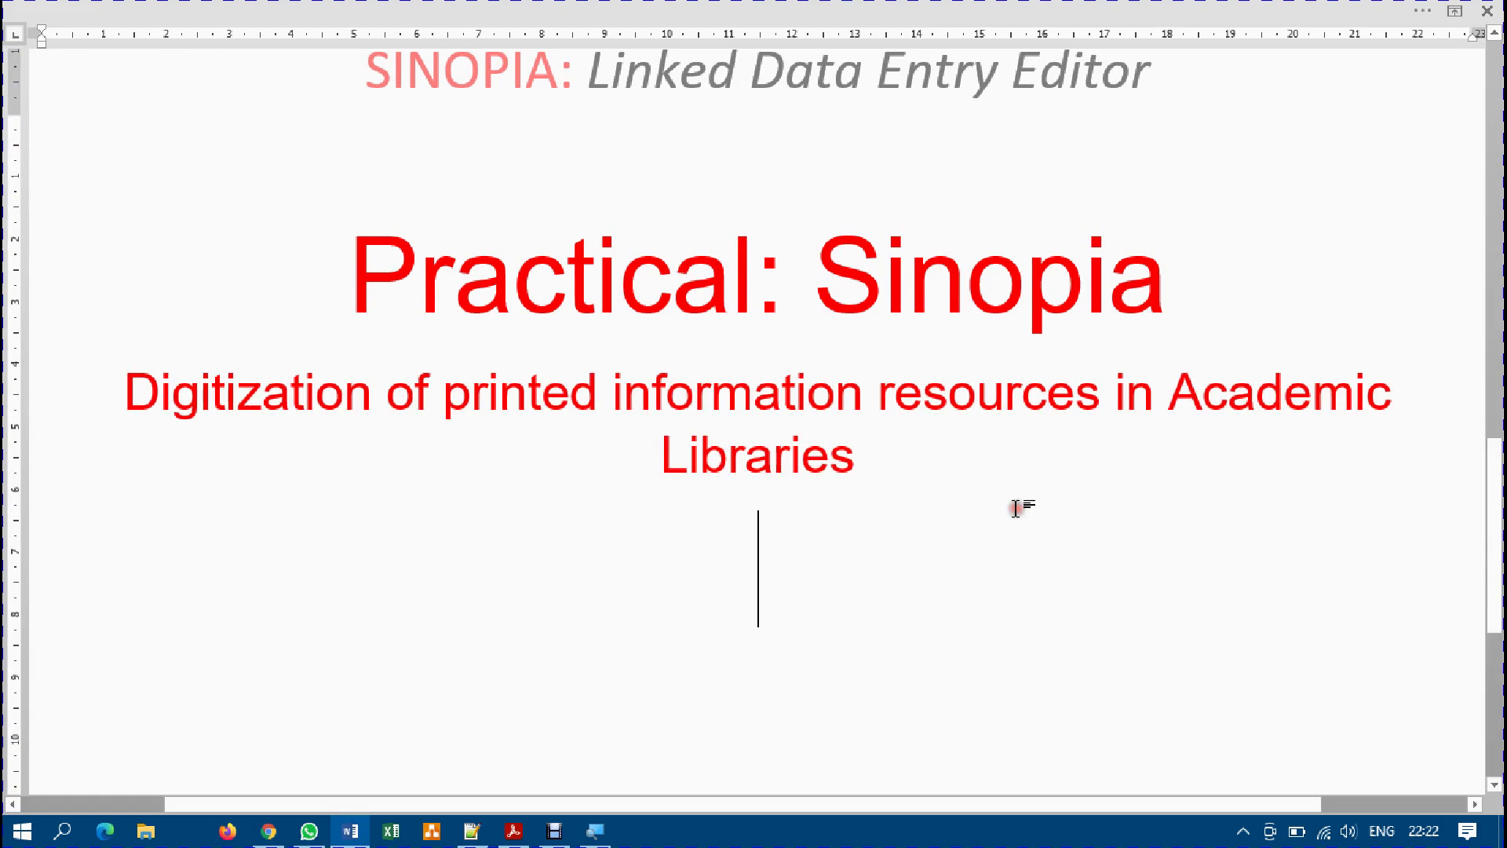
key("alt+Tab")
left_click(854, 326)
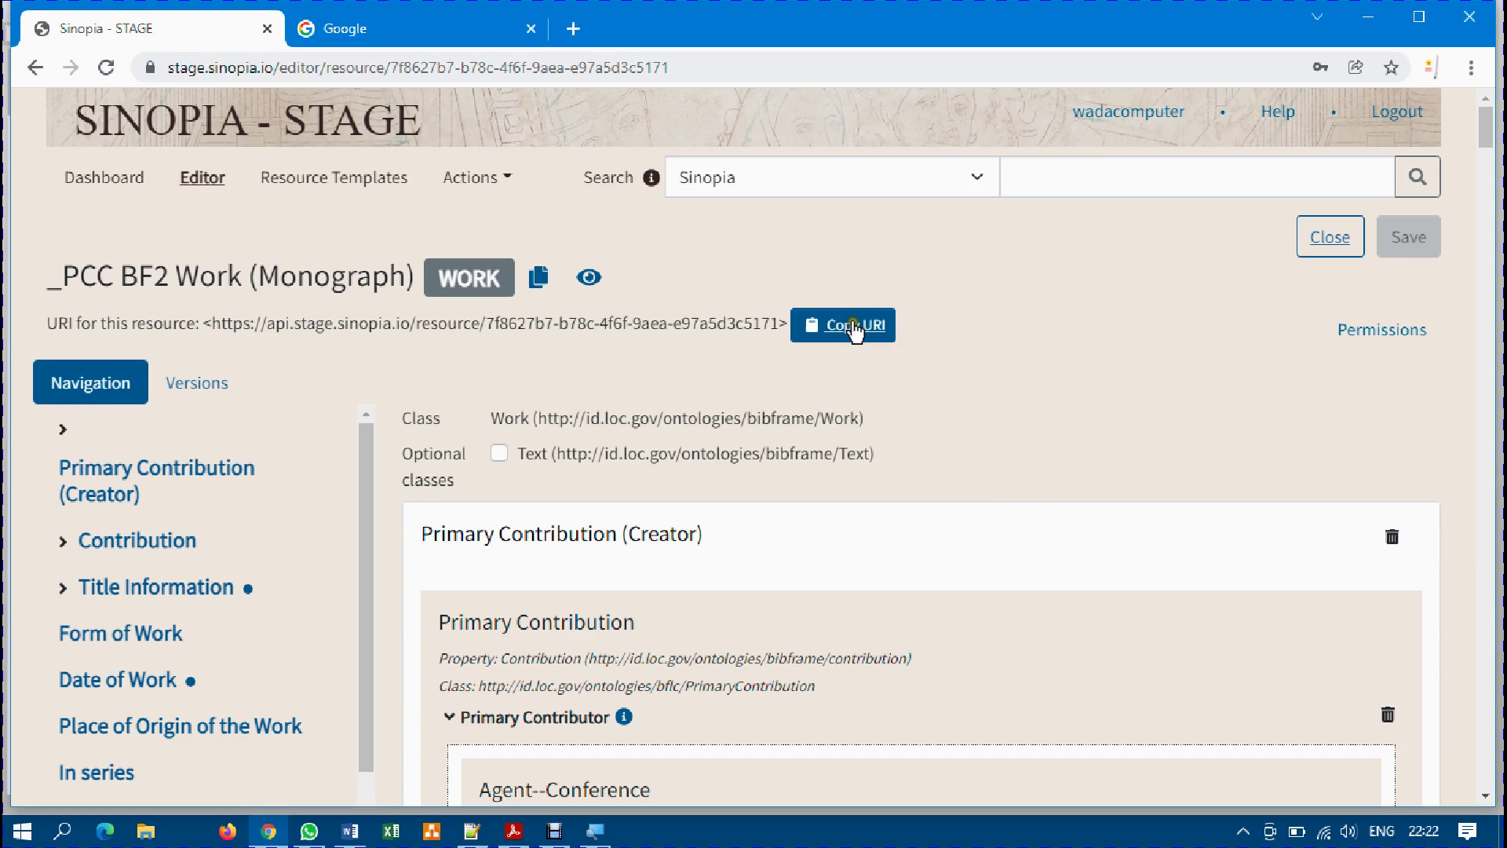
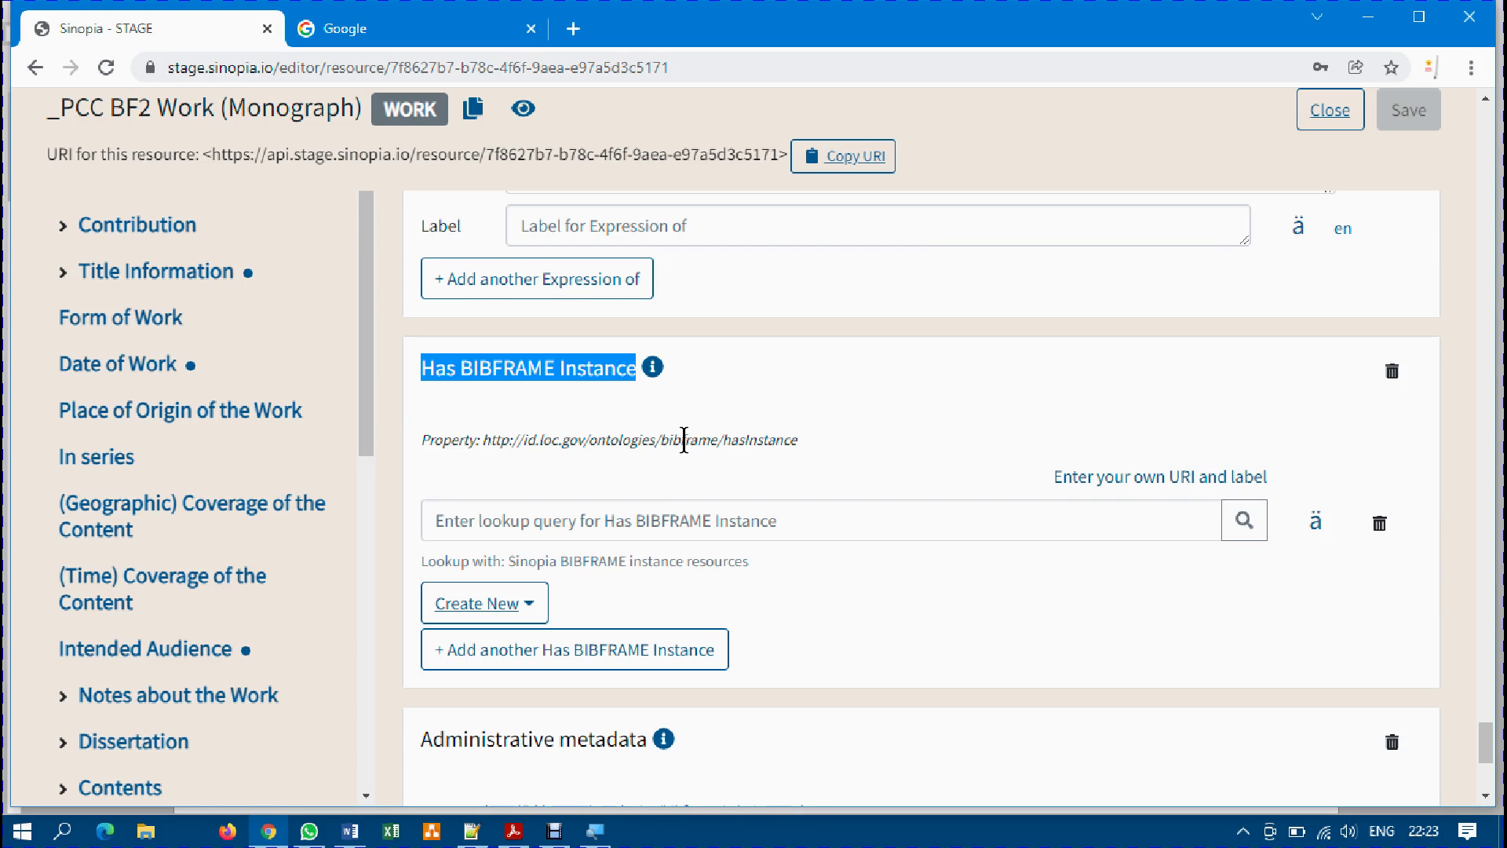
Start a lookup in the Work's Has BIBFRAME Instance field.
left_click(737, 520)
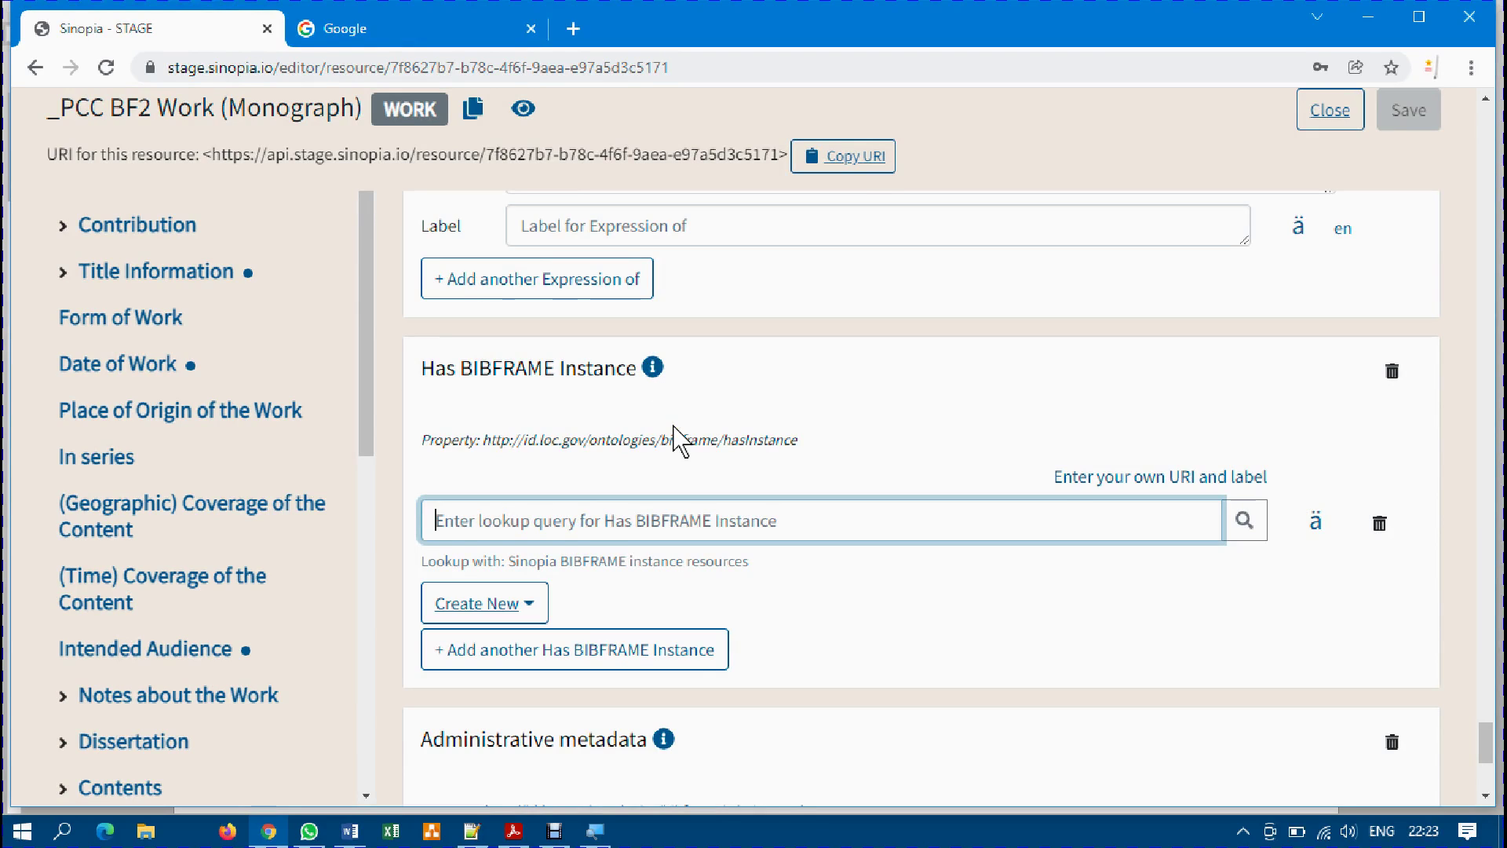
Create a new instance from the _Monograph Instance (BIBFRAME) template under Has BIBFRAME Instance.
left_click(481, 610)
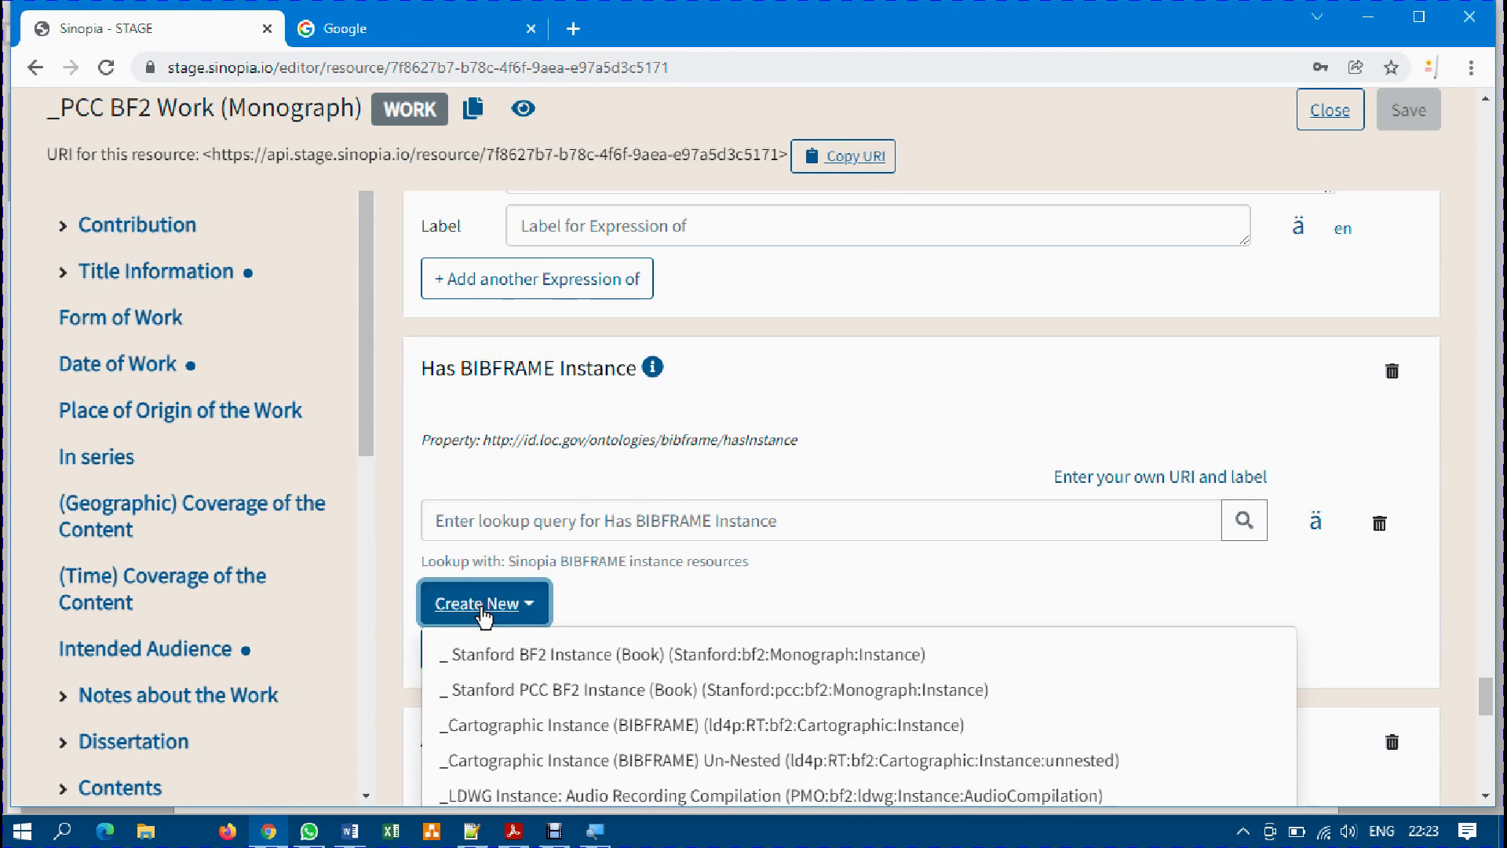
scroll(483, 616, "down", 5)
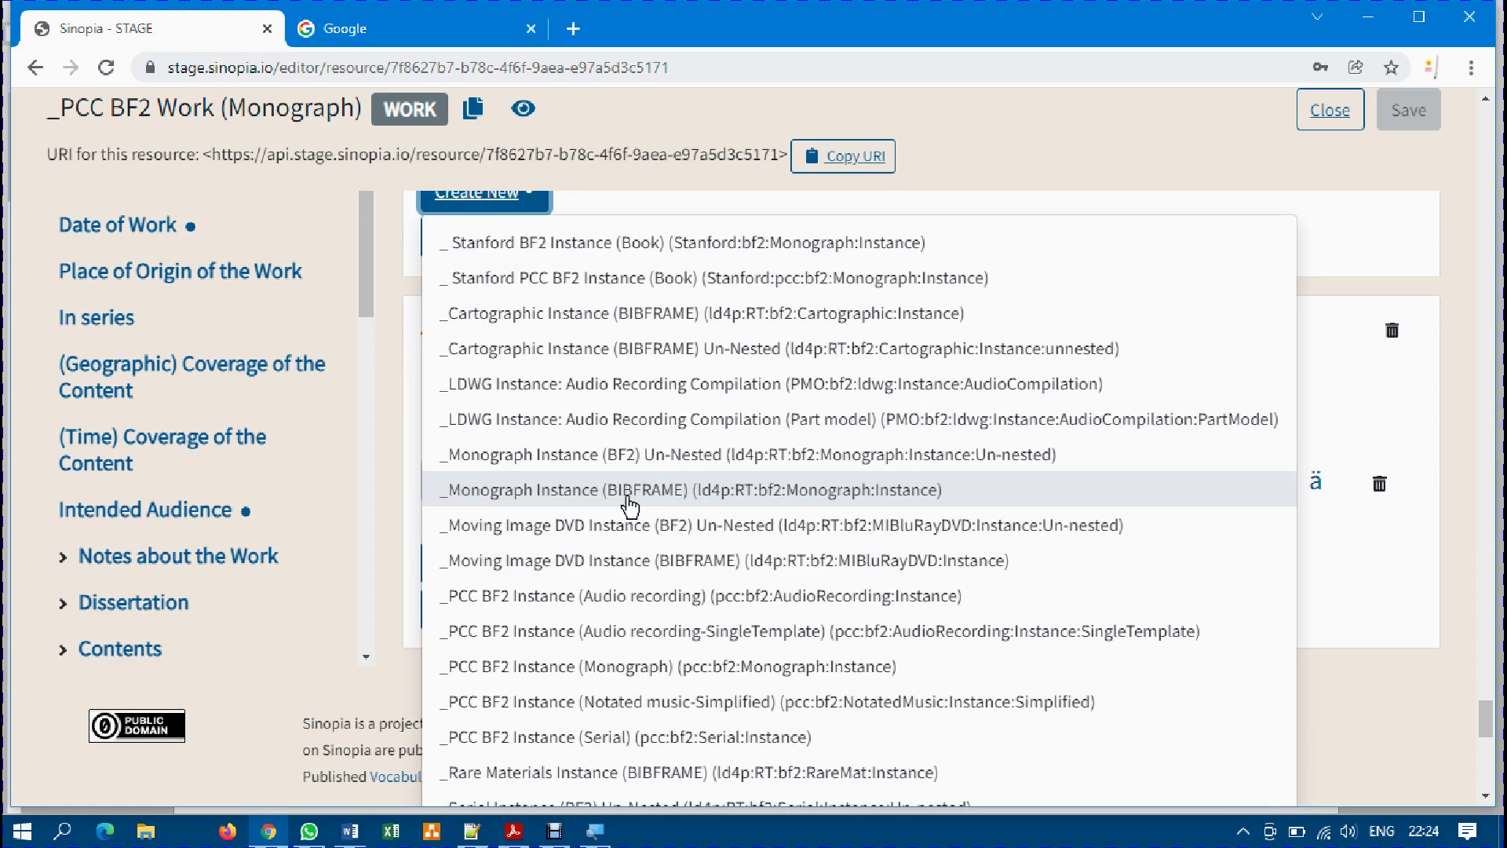
left_click(643, 493)
left_click(646, 494)
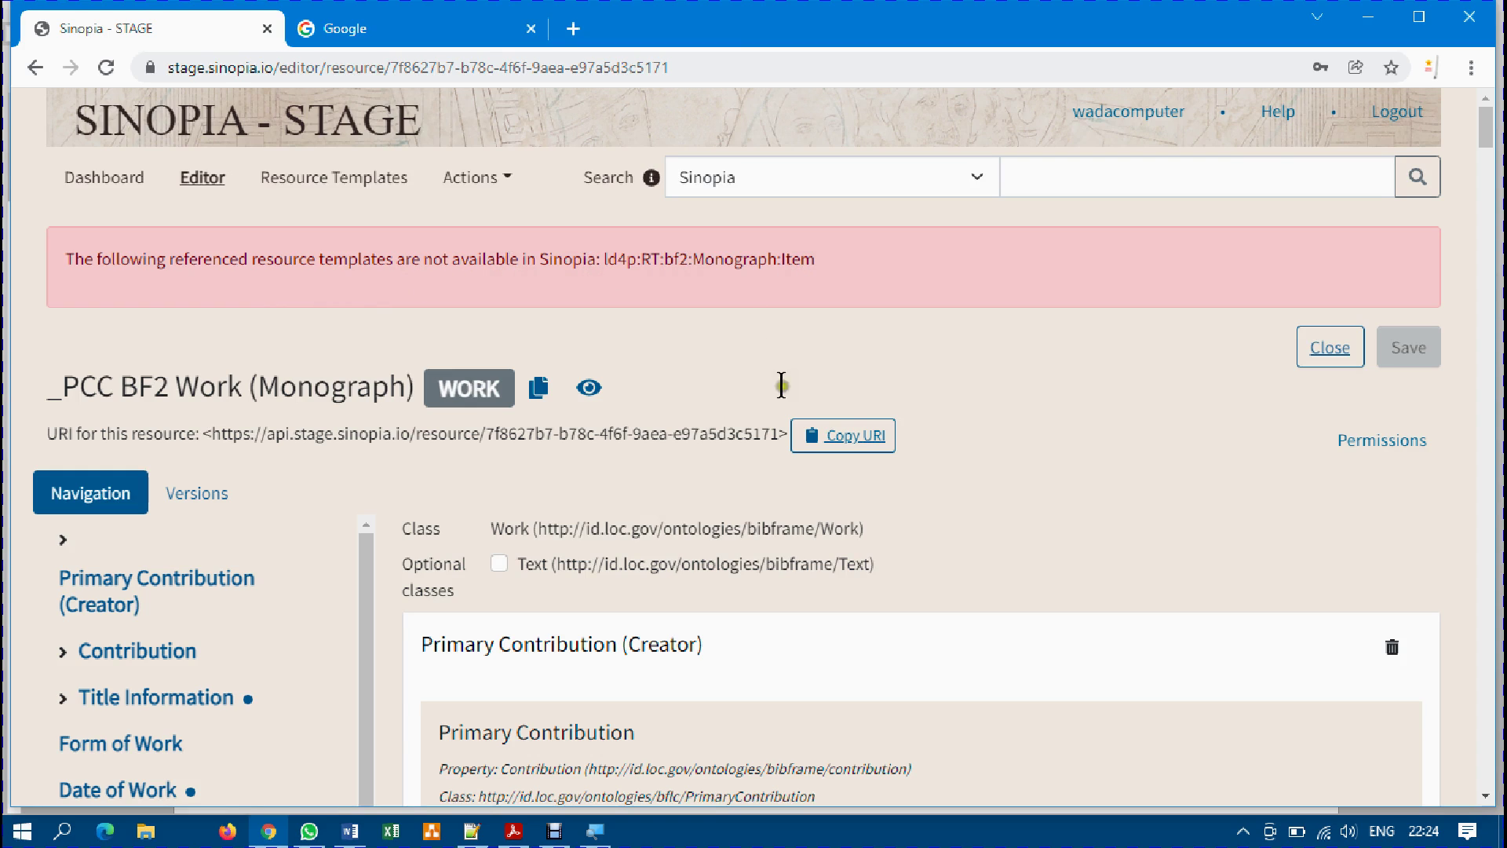
scroll(738, 514, "down", 10)
scroll(738, 515, "down", 15)
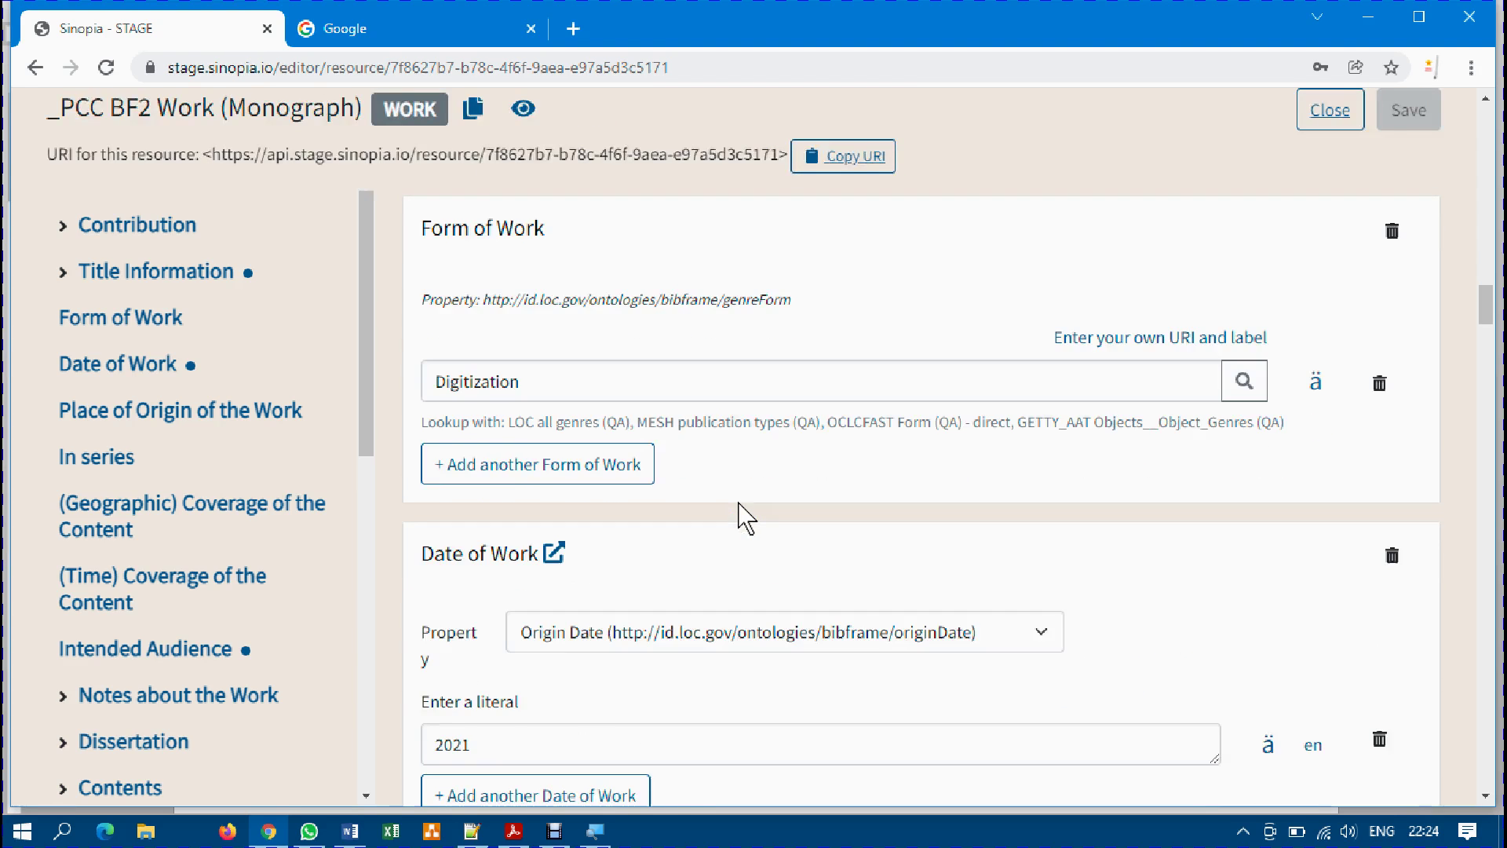
scroll(746, 518, "down", 9)
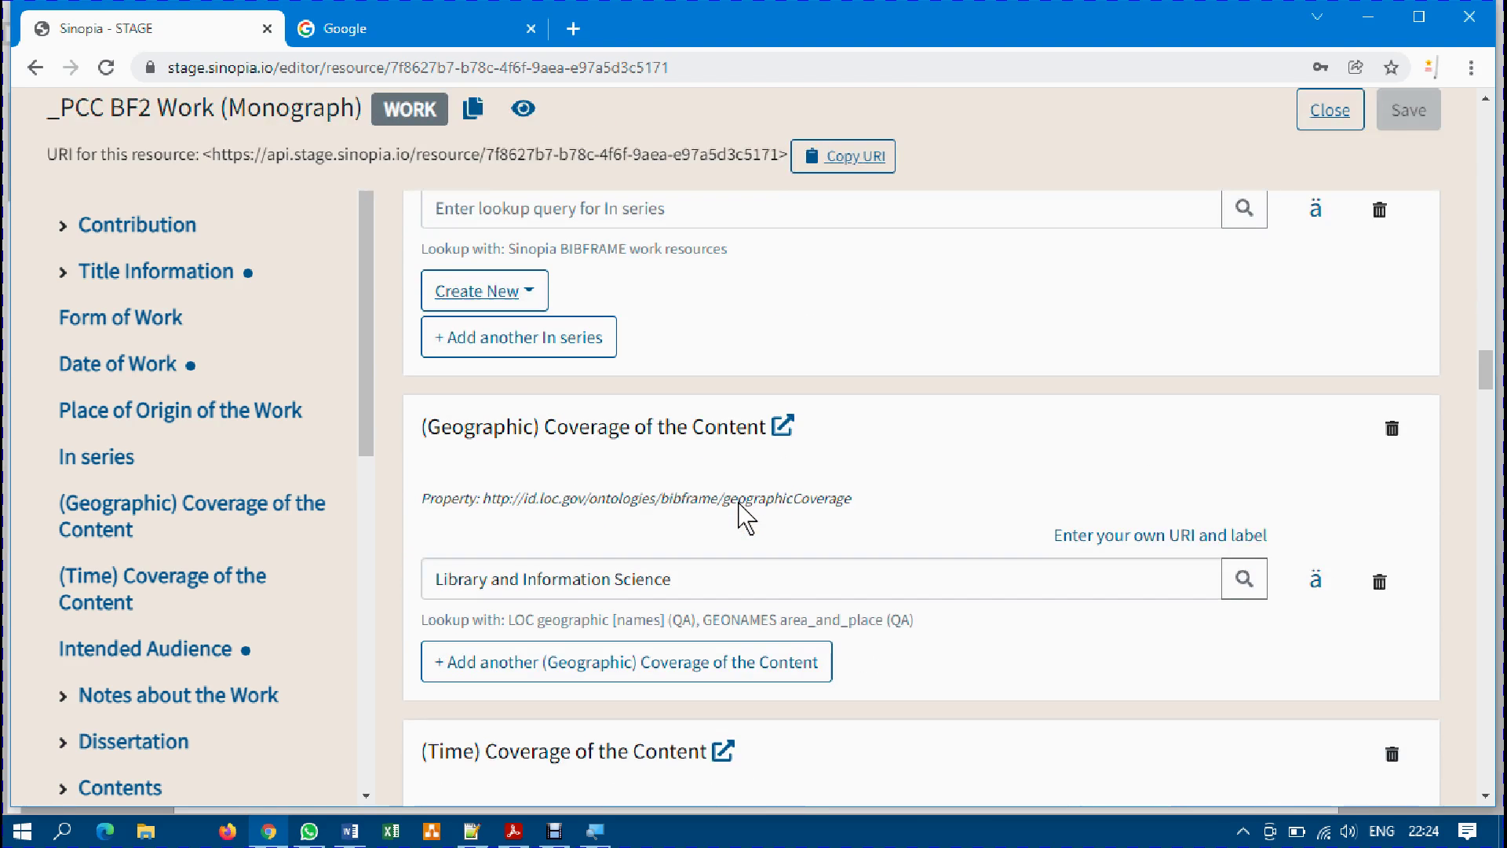
scroll(746, 518, "up", 2)
scroll(731, 516, "up", 1)
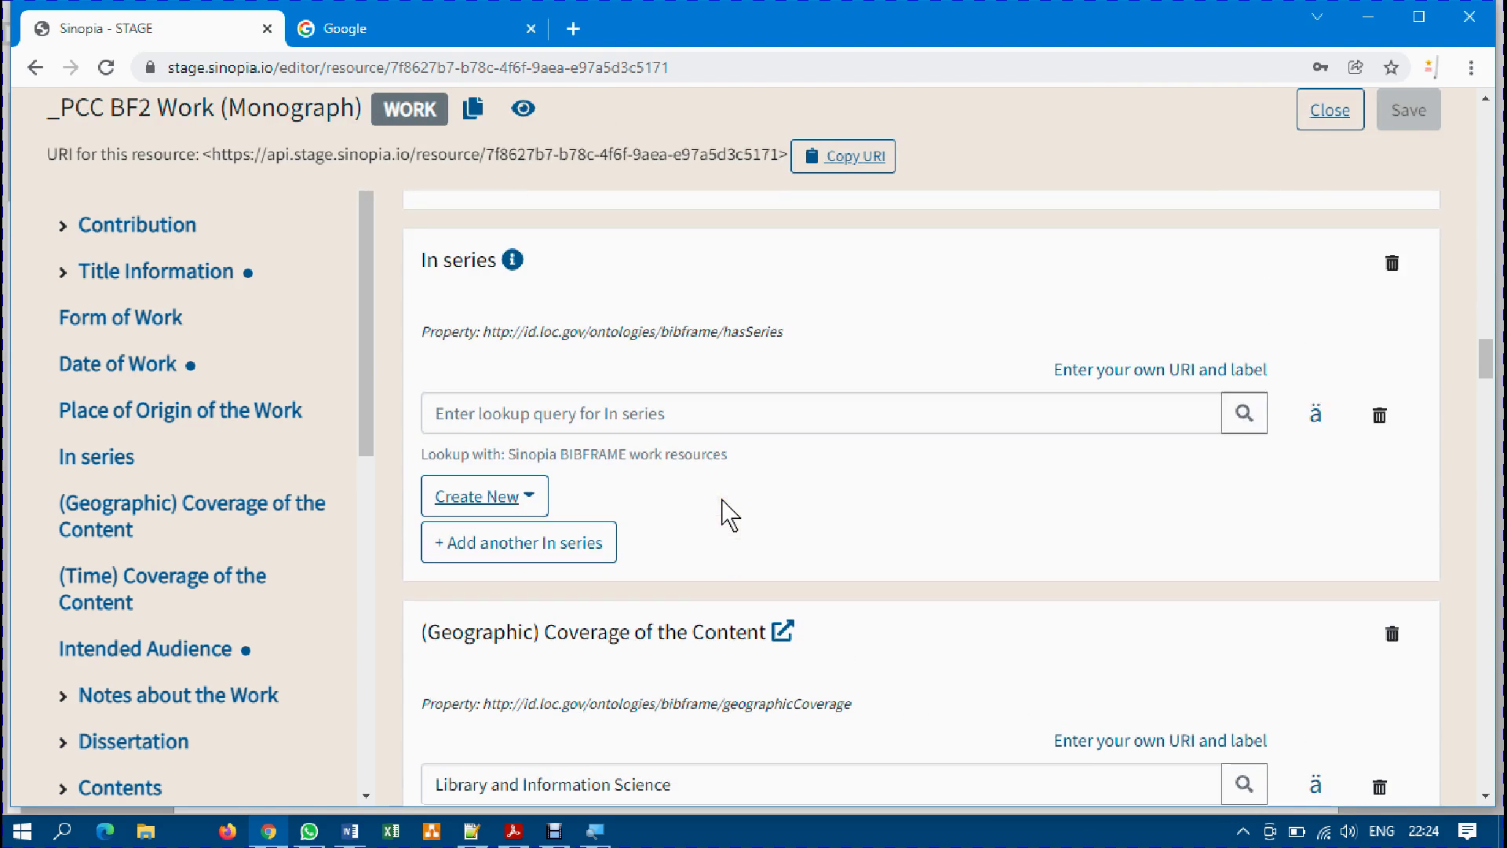
scroll(730, 516, "up", 2)
scroll(730, 515, "down", 4)
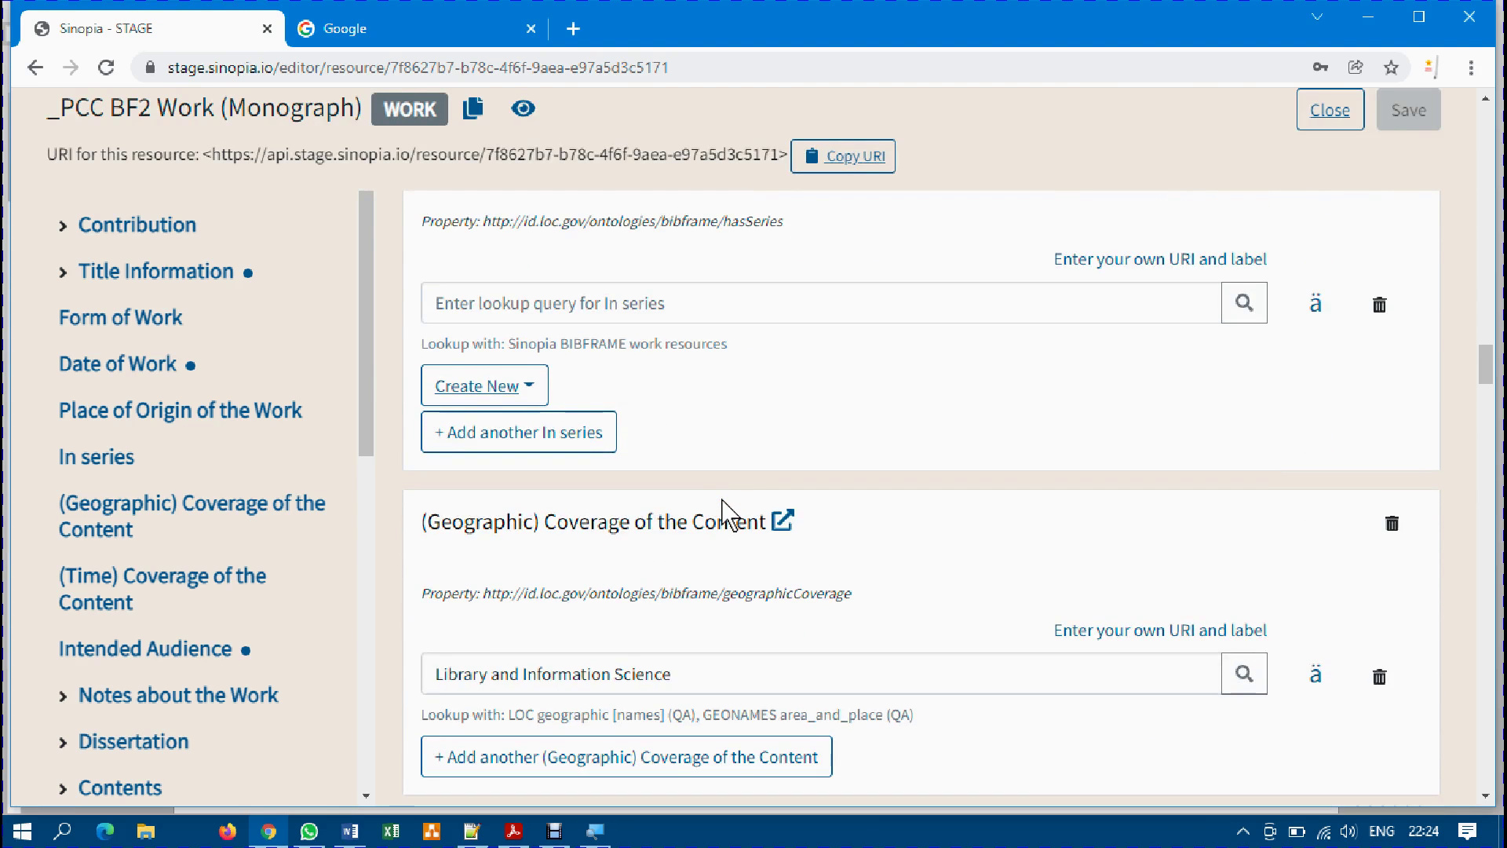
scroll(730, 514, "down", 10)
scroll(730, 514, "down", 15)
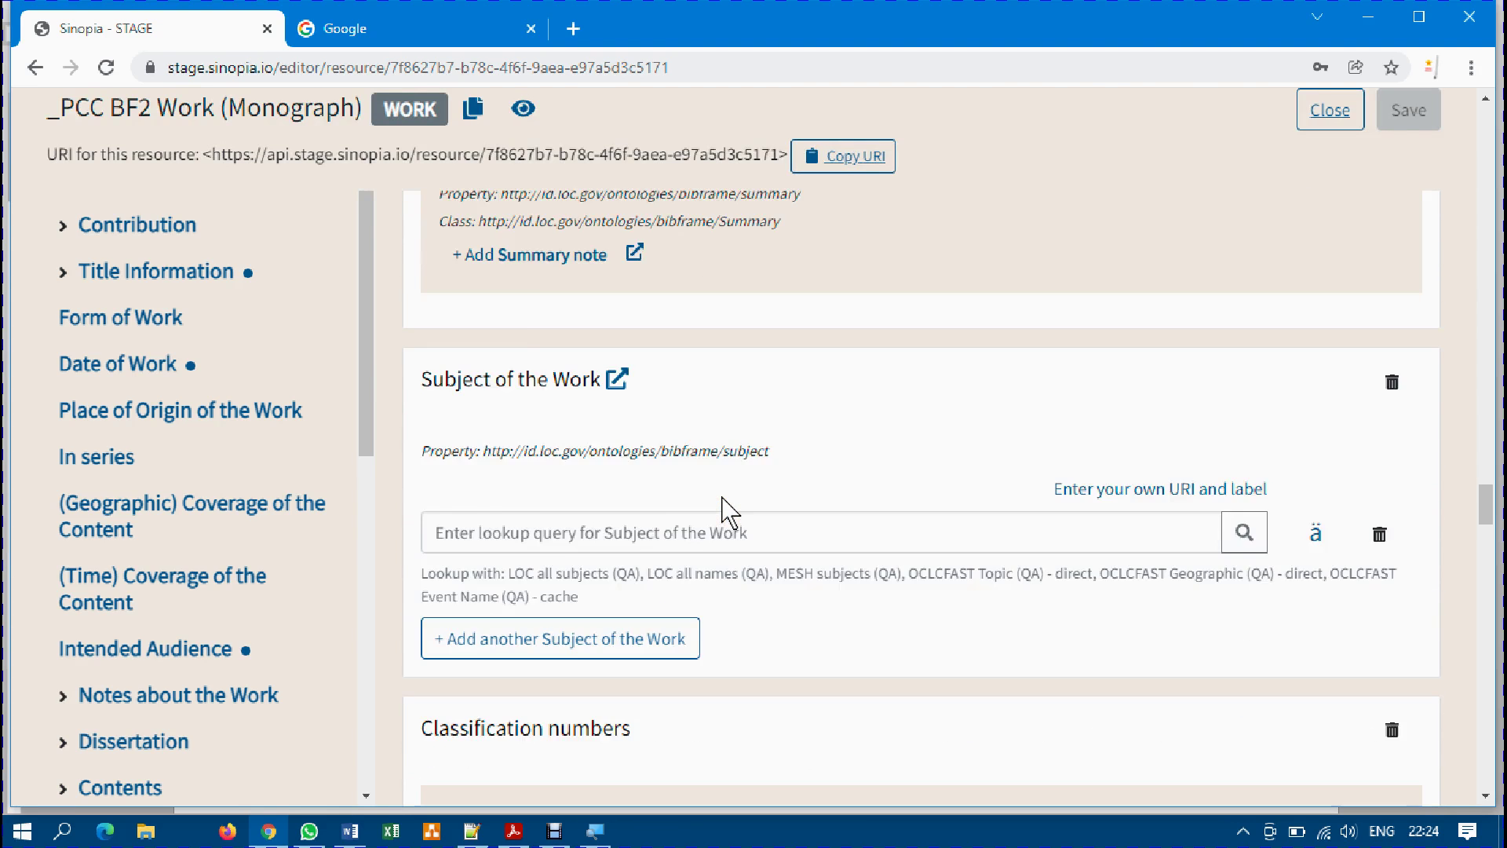
scroll(728, 502, "up", 10)
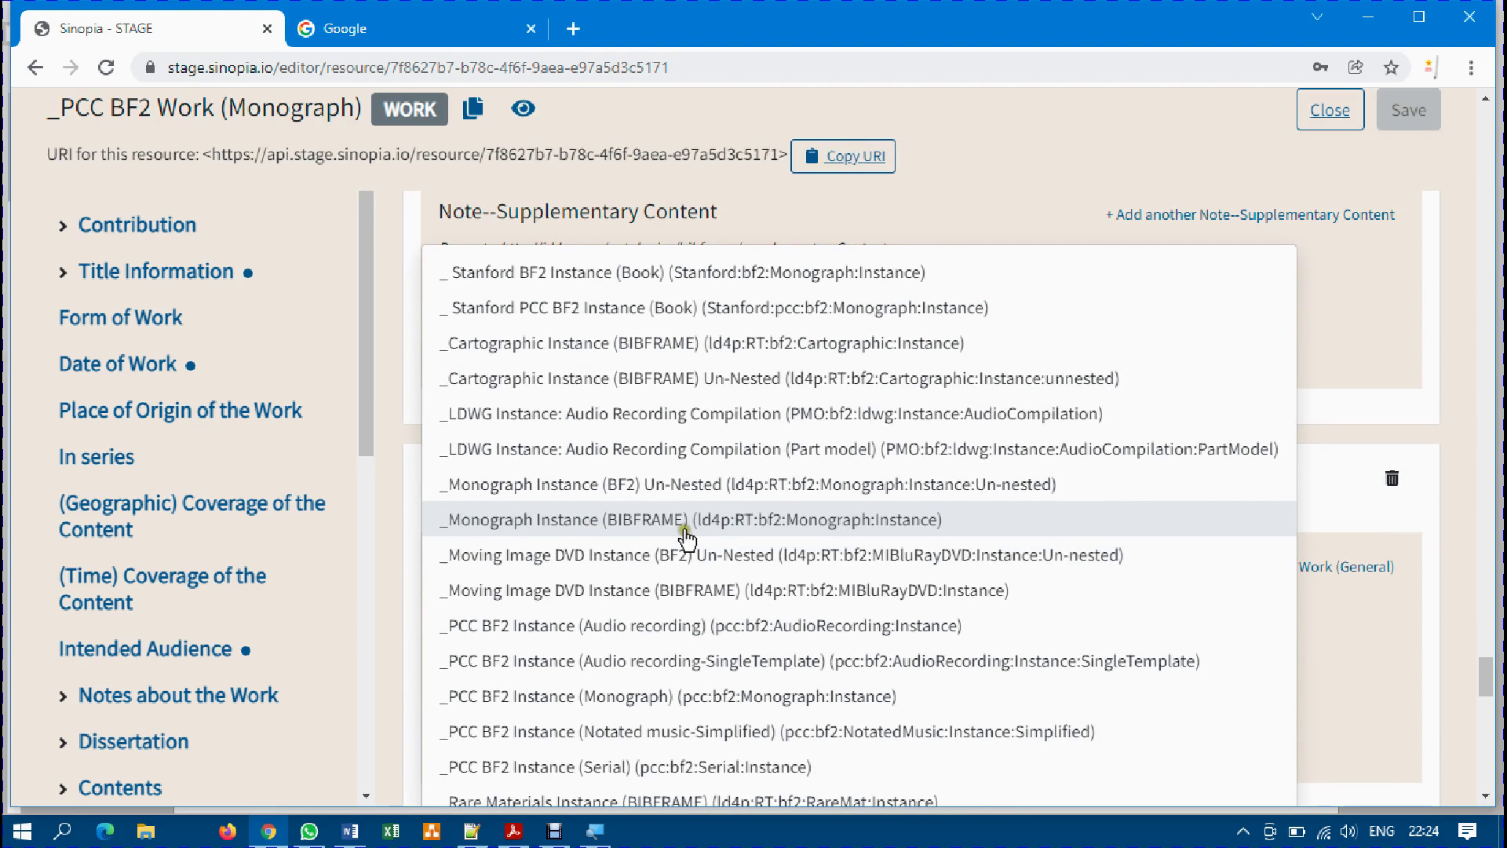
left_click(759, 524)
left_click(760, 519)
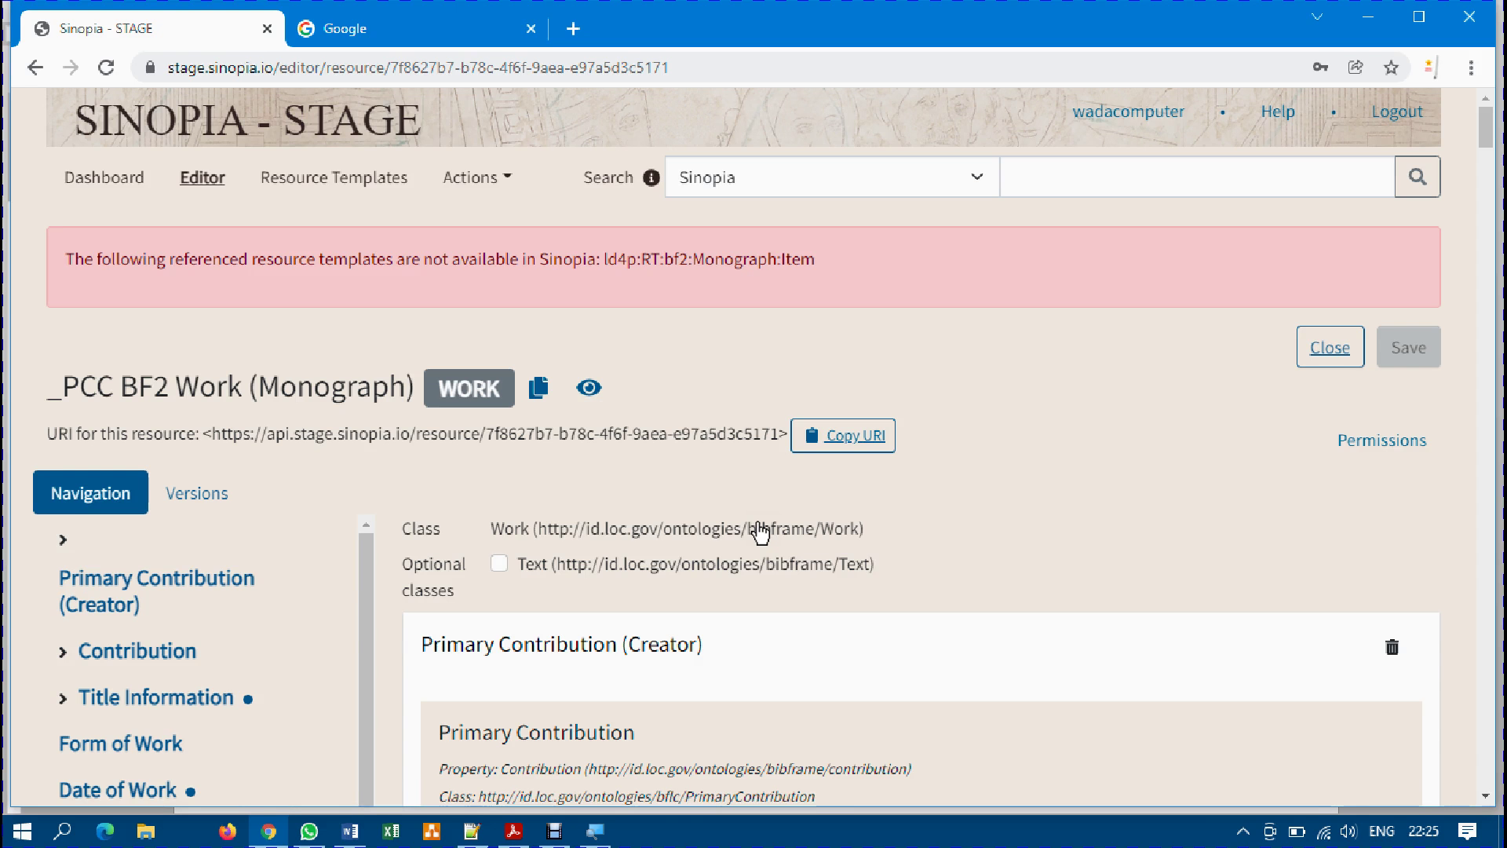
Choose the _PCC BF2 Instance (Monograph) template from the Create New template list.
scroll(789, 637, "down", 20)
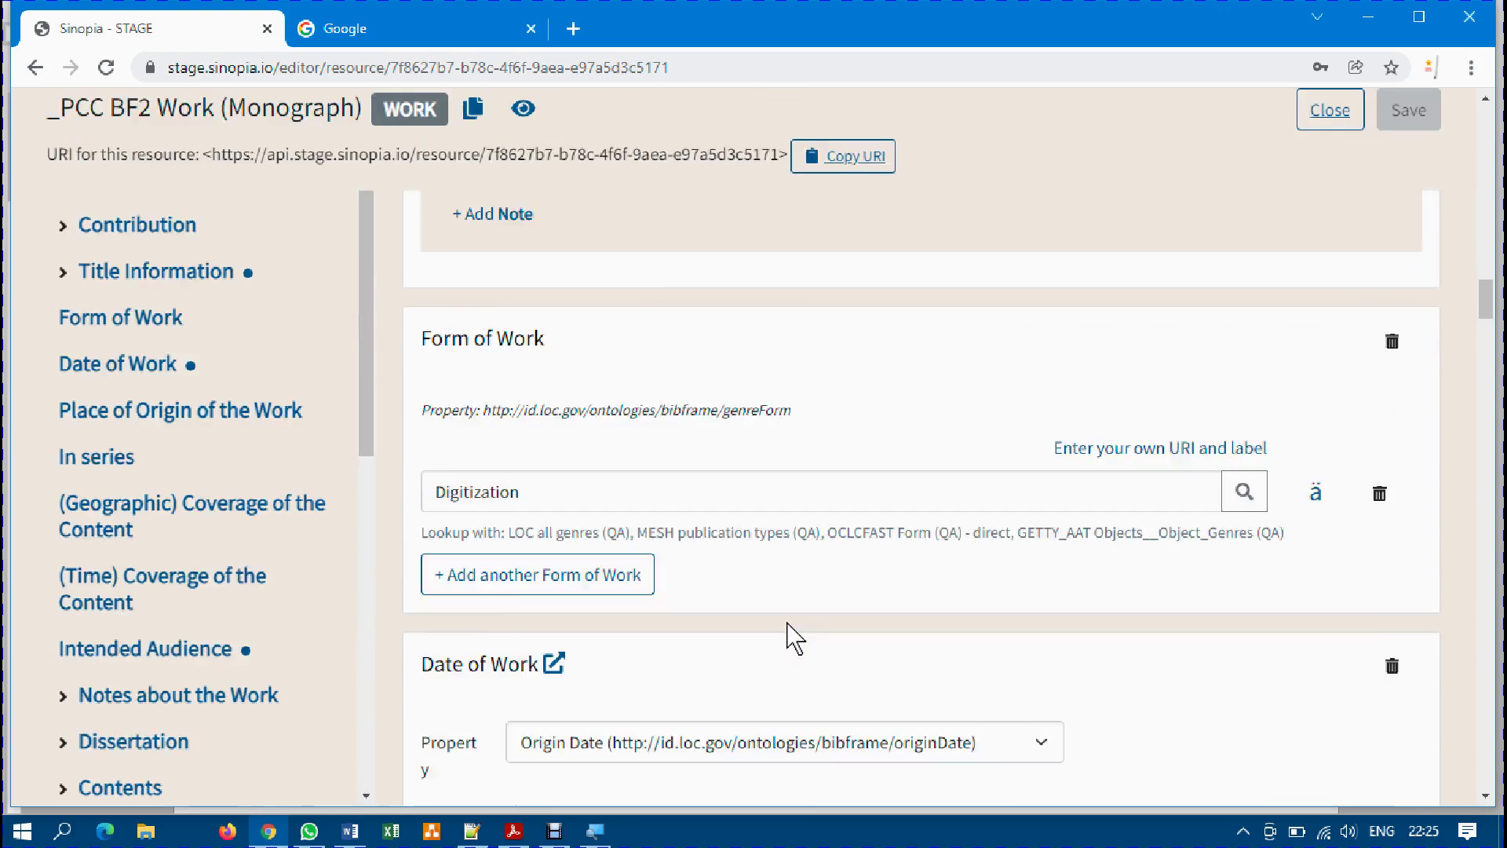
scroll(789, 638, "down", 6)
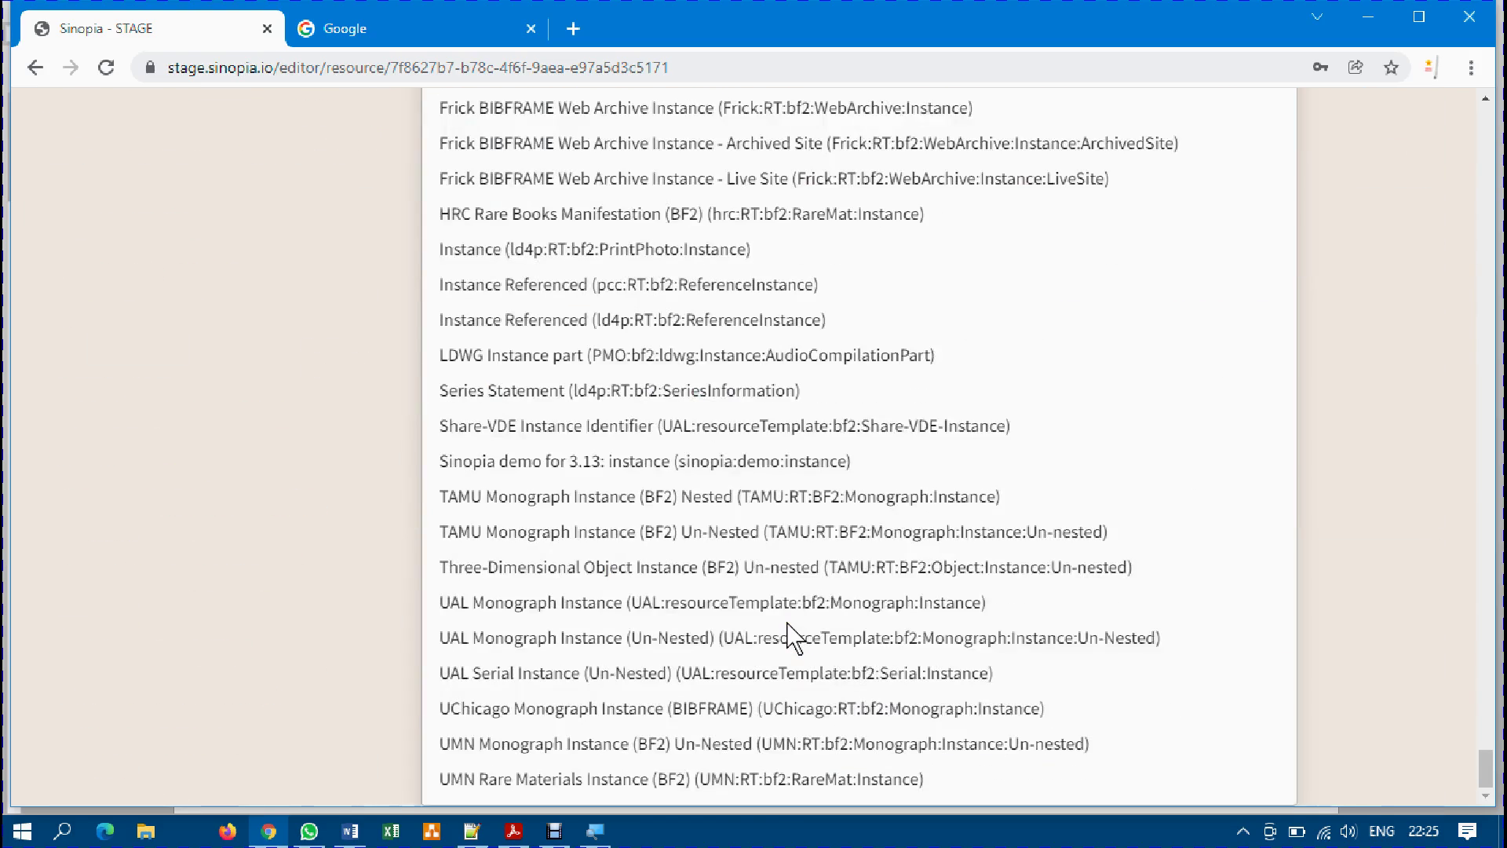
scroll(789, 637, "up", 4)
scroll(789, 637, "up", 5)
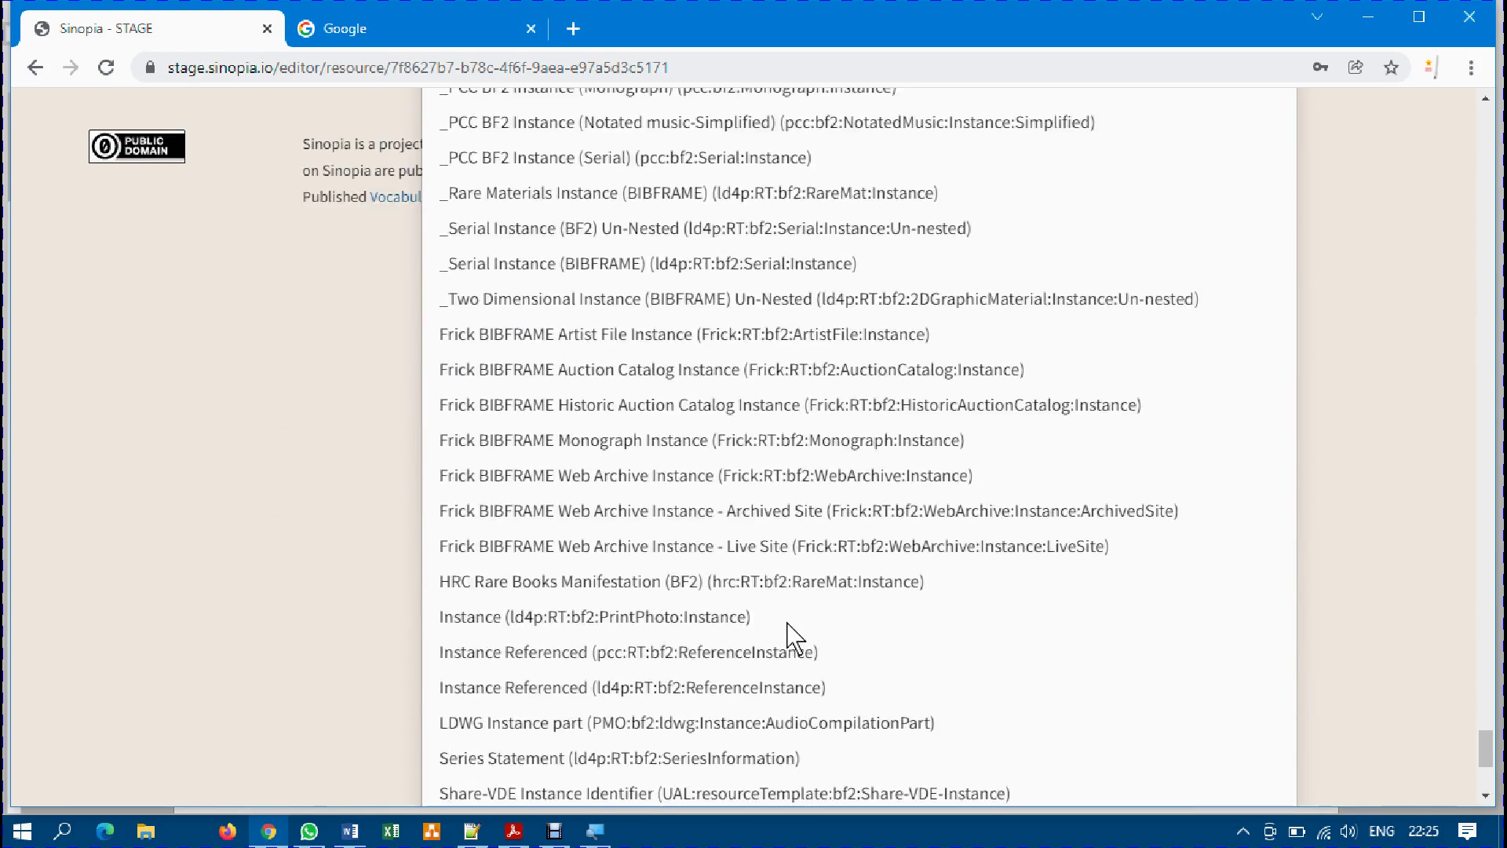
scroll(789, 638, "up", 1)
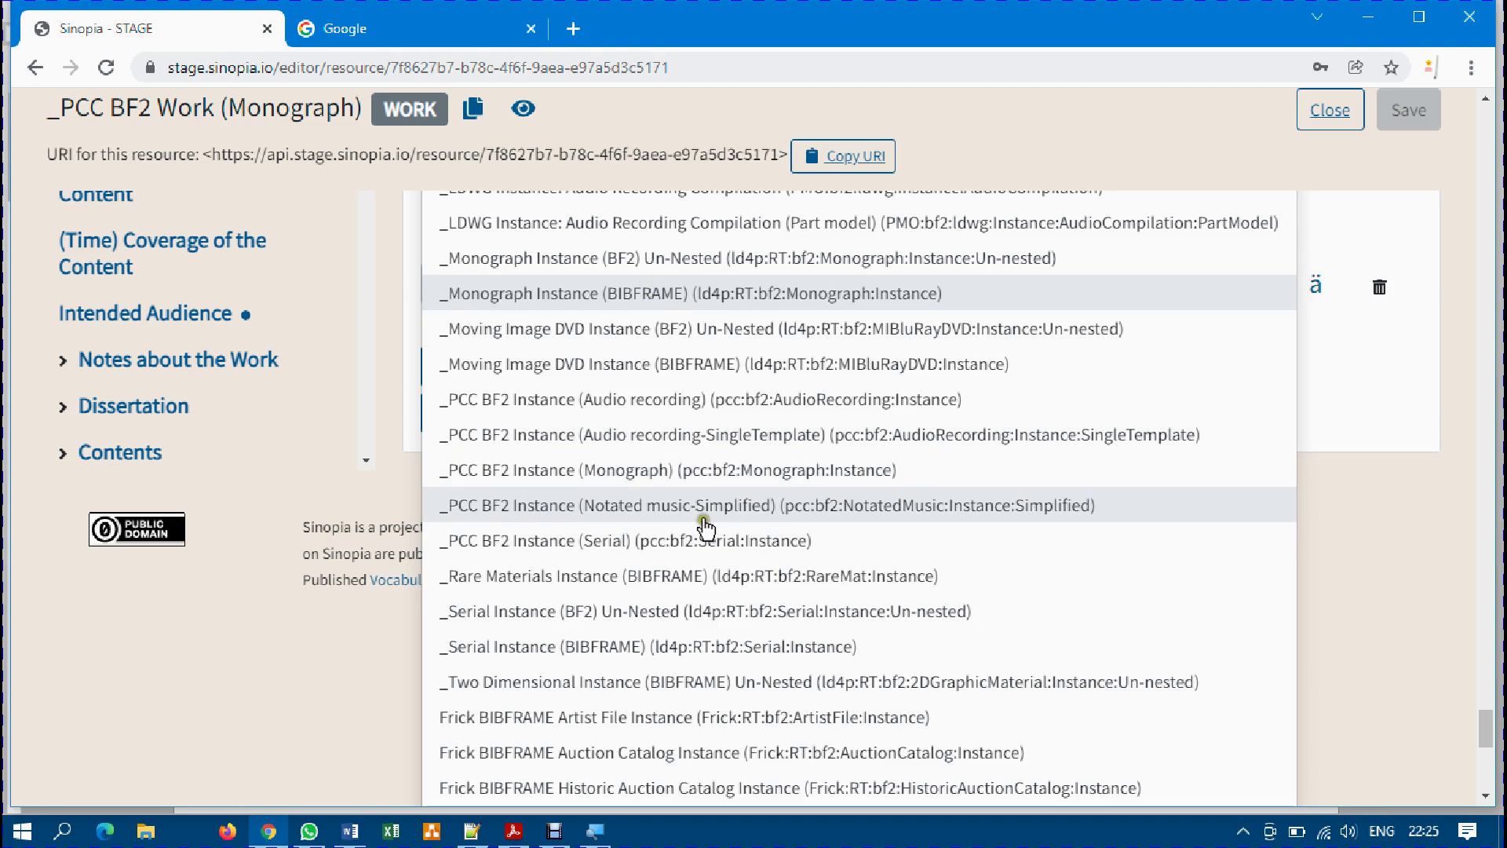
left_click(682, 471)
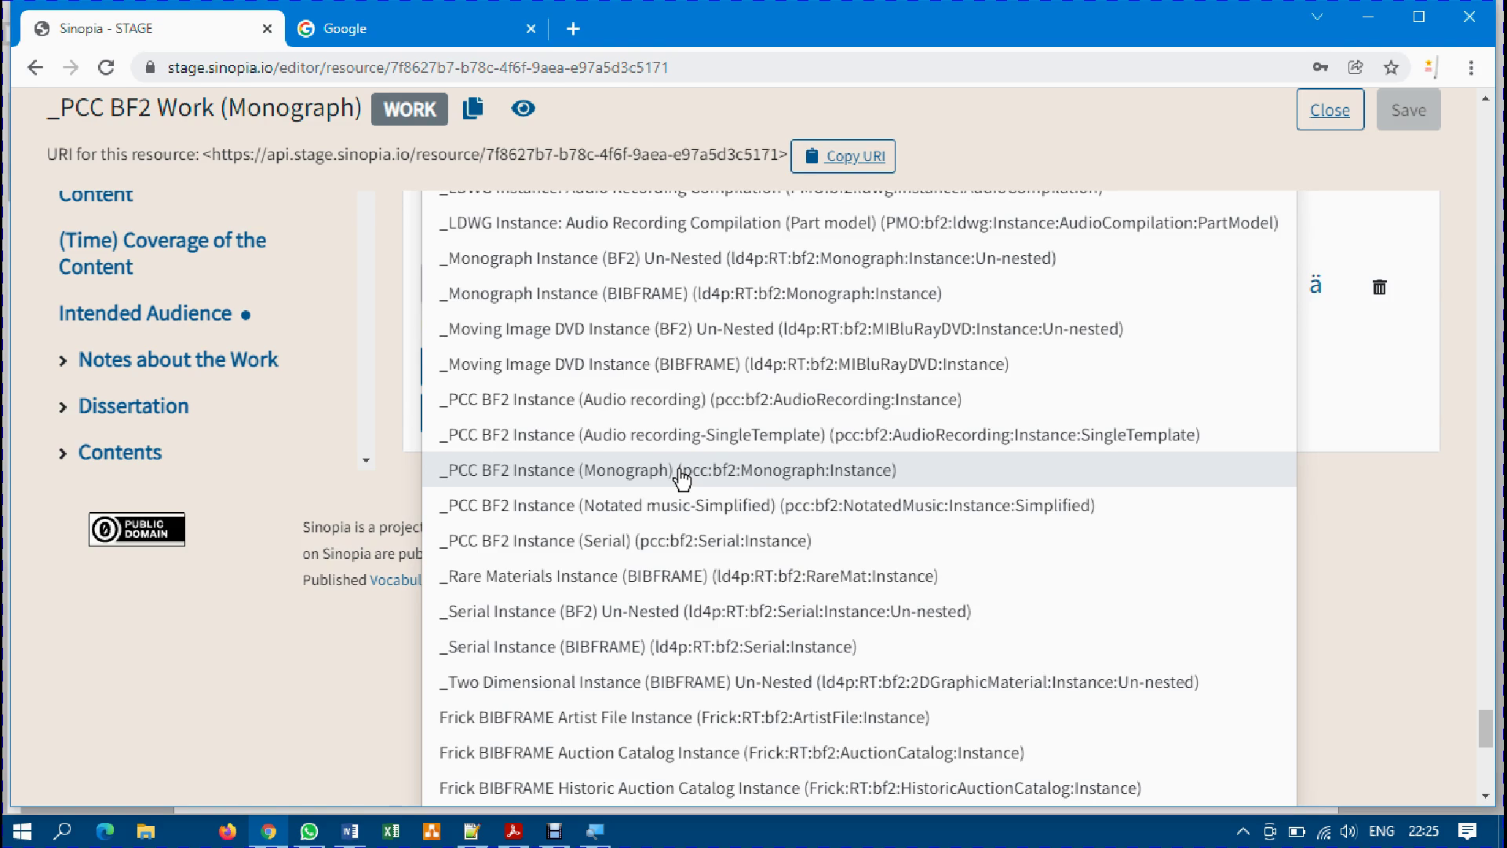
Create the linked _PCC BF2 Instance (Monograph) and review its empty Title Information fields.
left_click(681, 475)
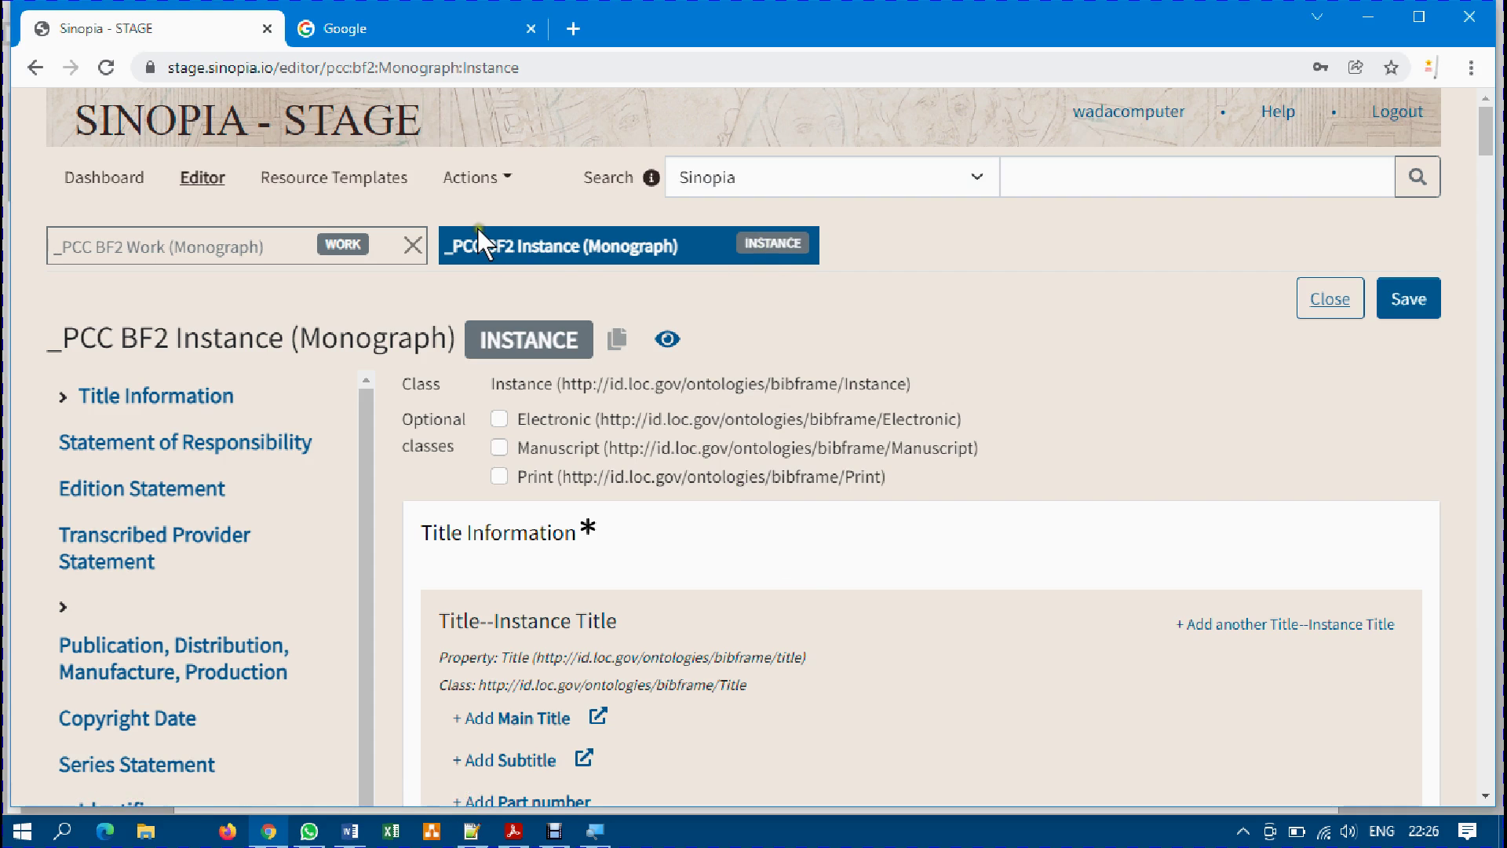
scroll(789, 515, "down", 3)
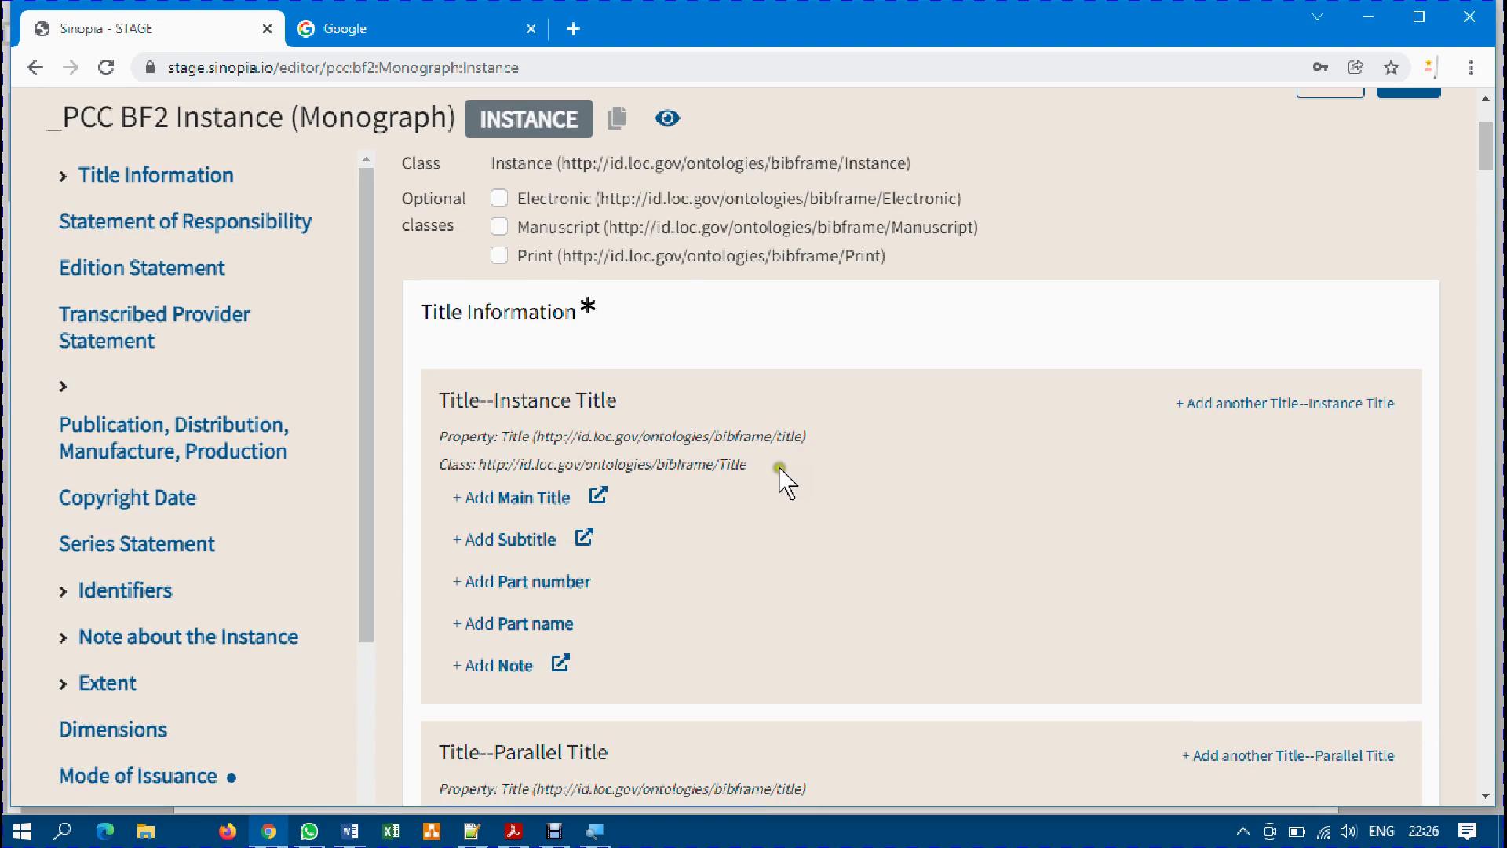
scroll(781, 475, "down", 4)
scroll(781, 479, "up", 4)
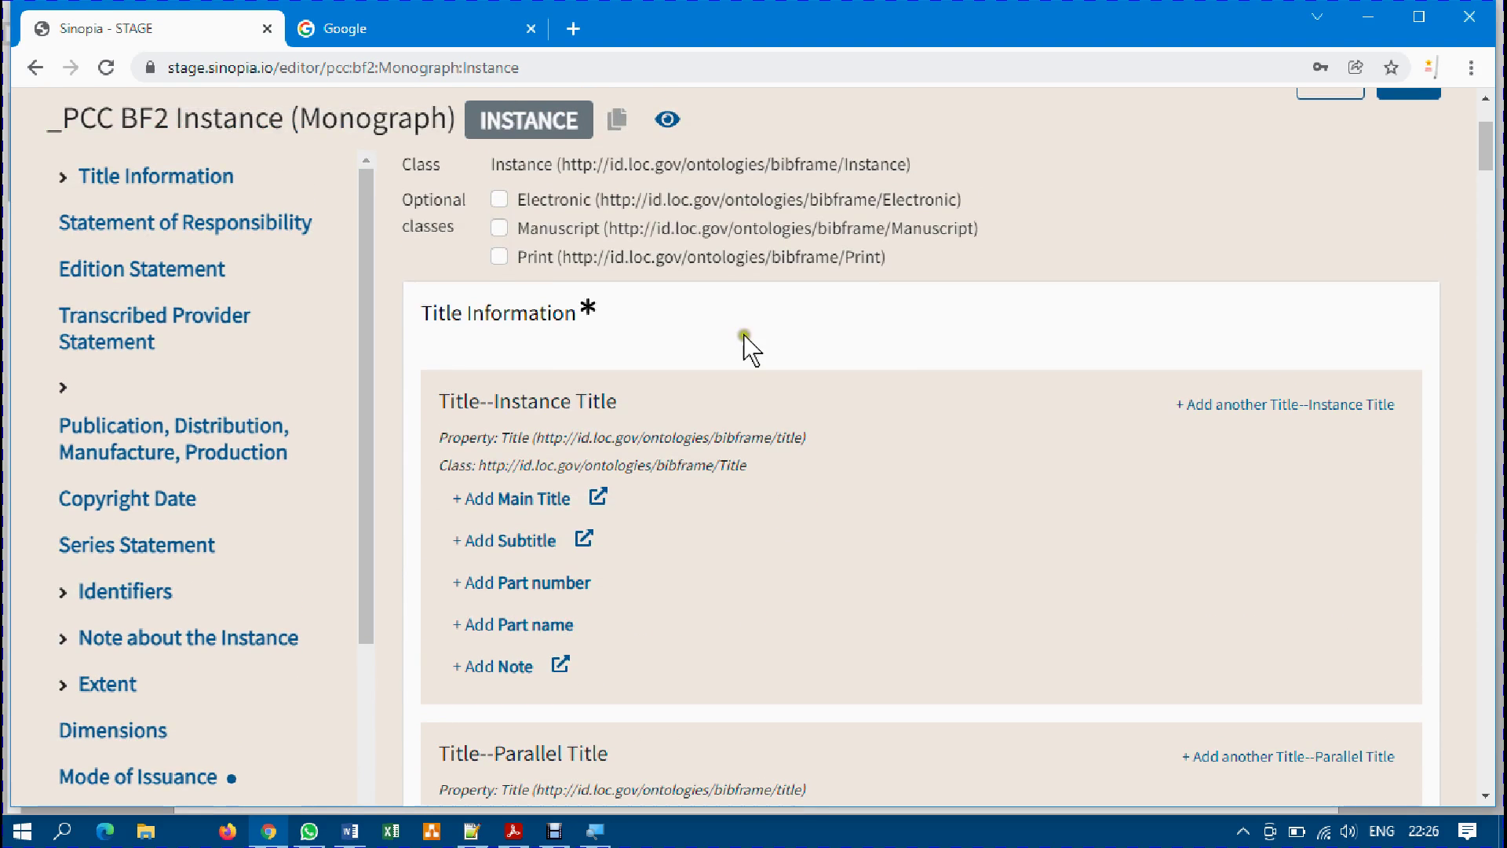
scroll(802, 648, "down", 15)
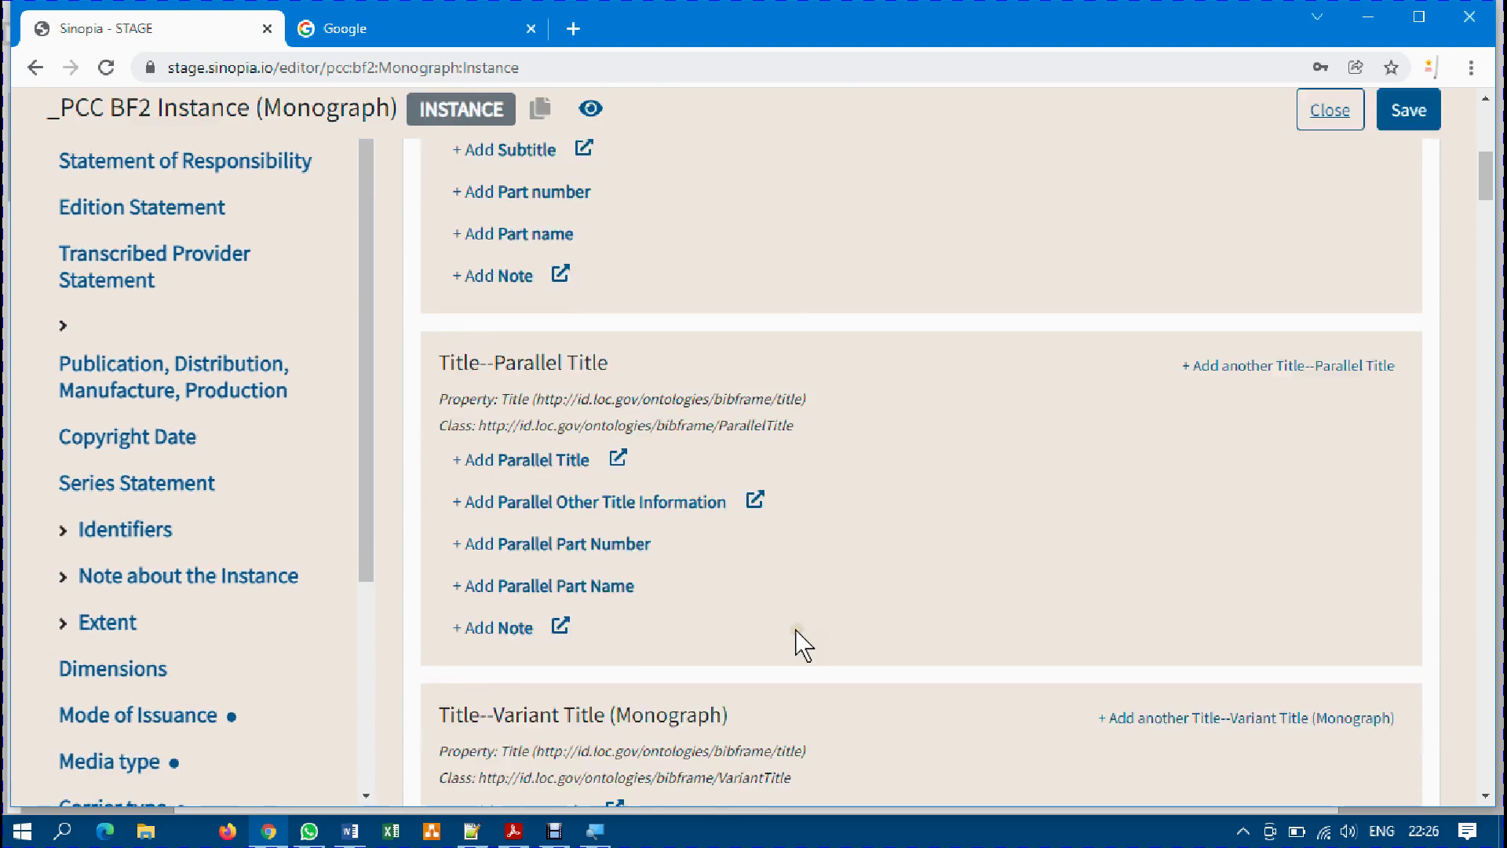
scroll(802, 648, "up", 15)
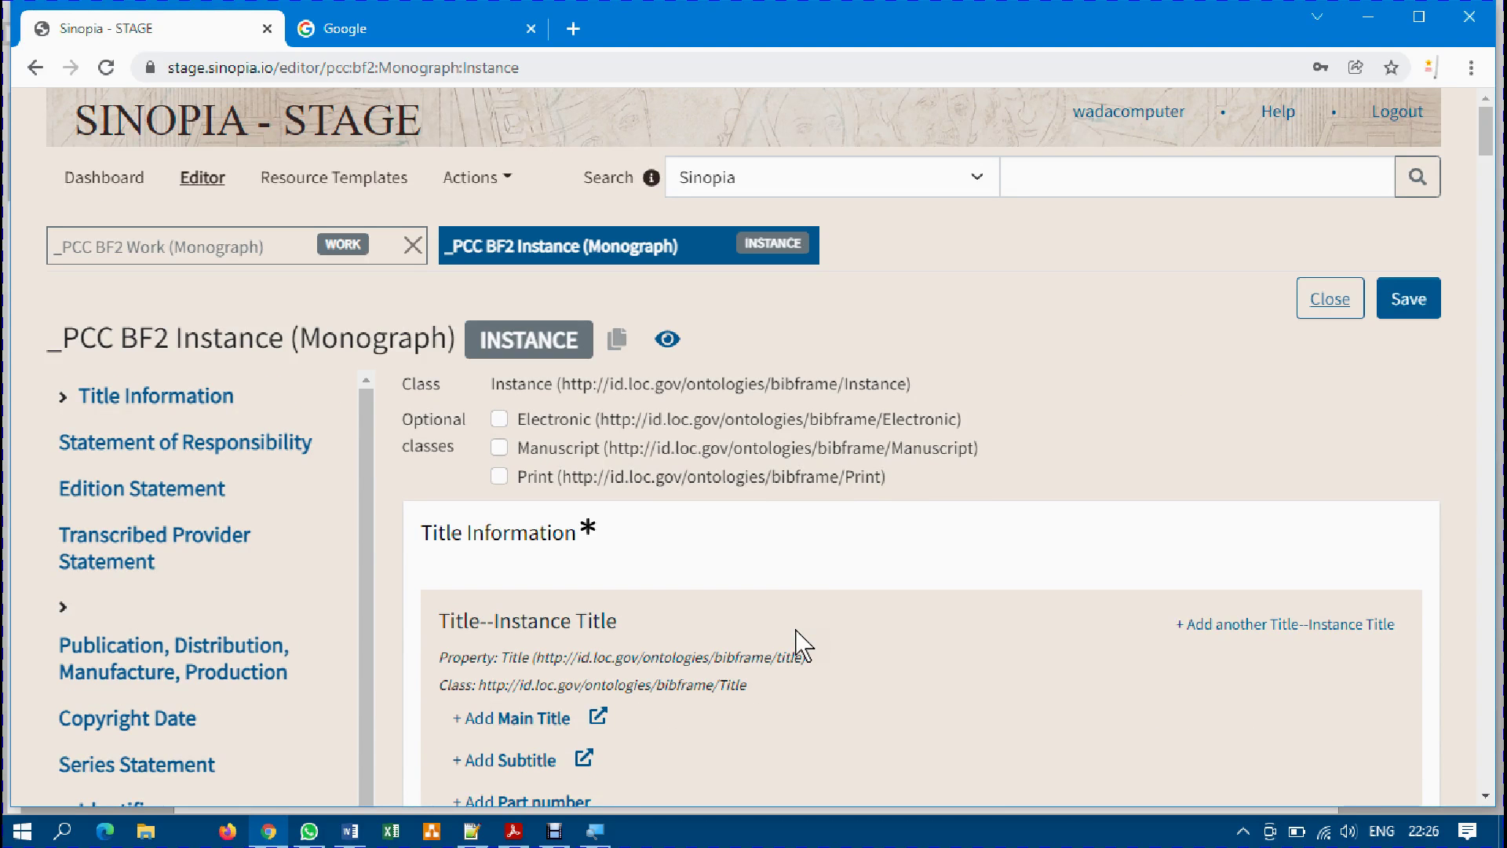
left_click(797, 625)
scroll(743, 644, "down", 2)
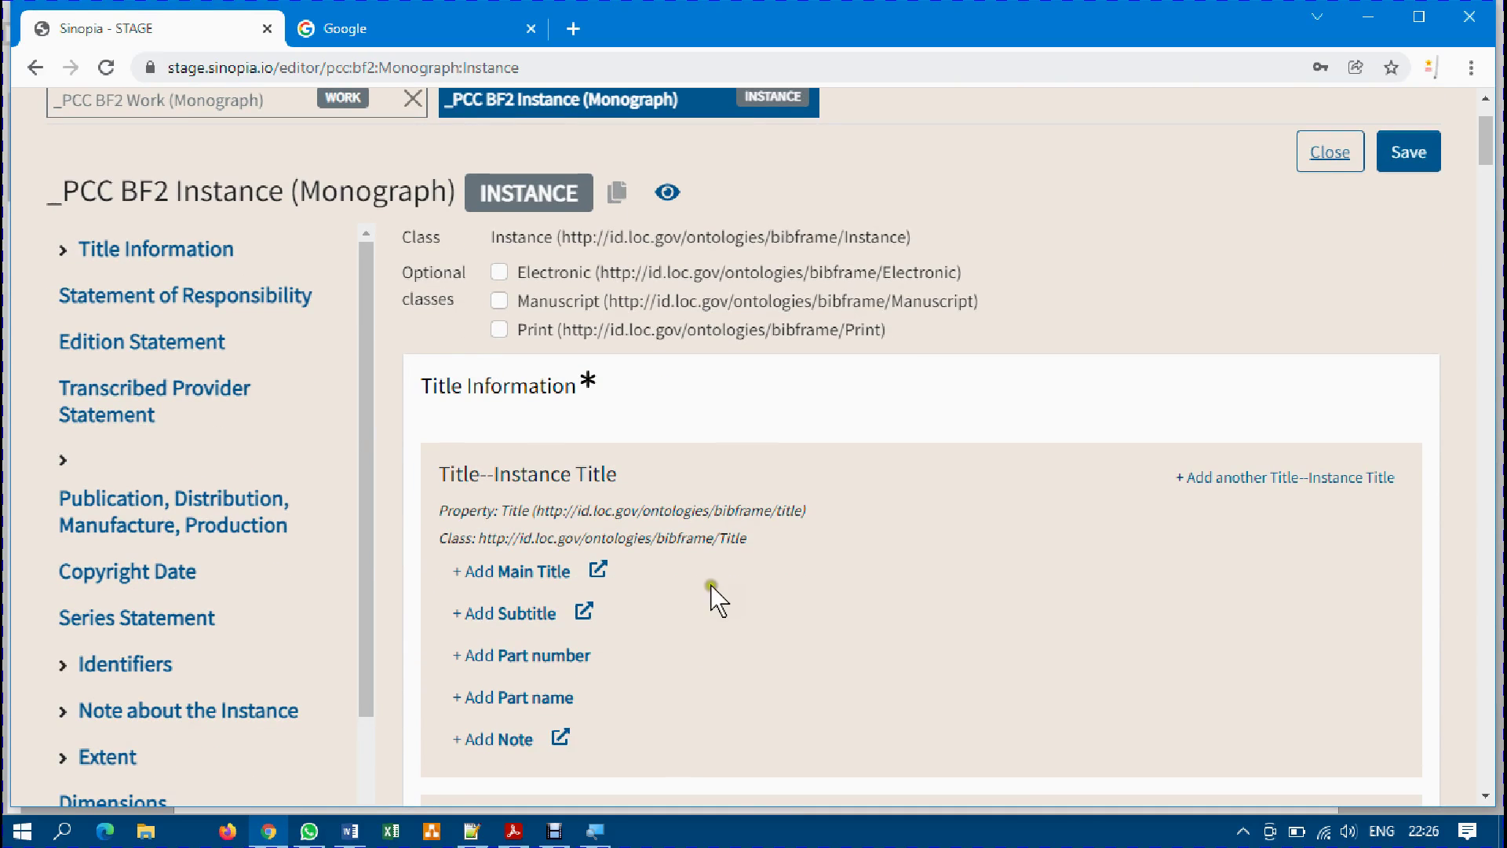
scroll(683, 577, "up", 2)
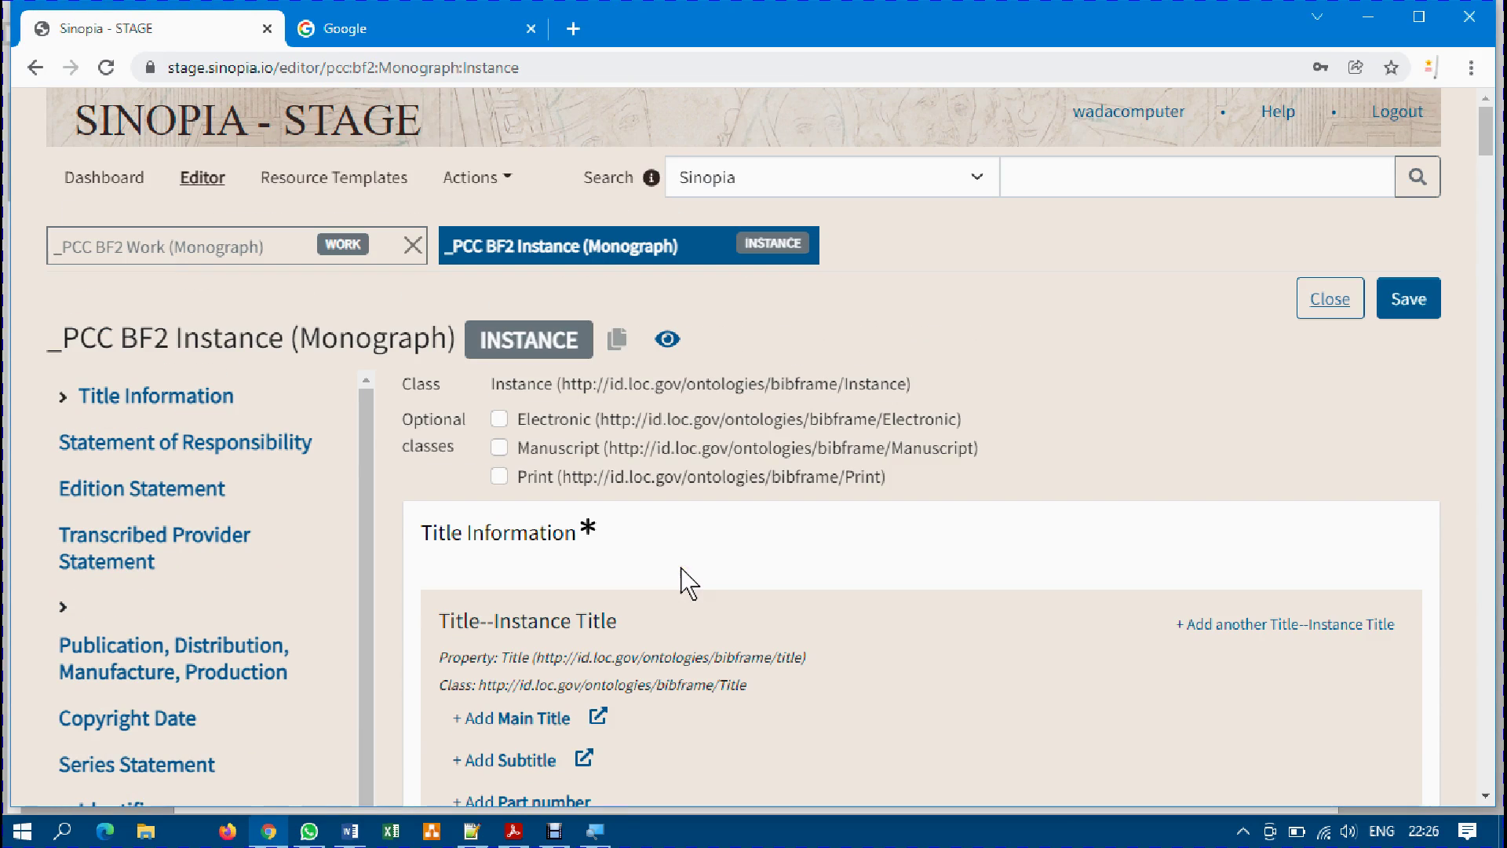
left_click(168, 244)
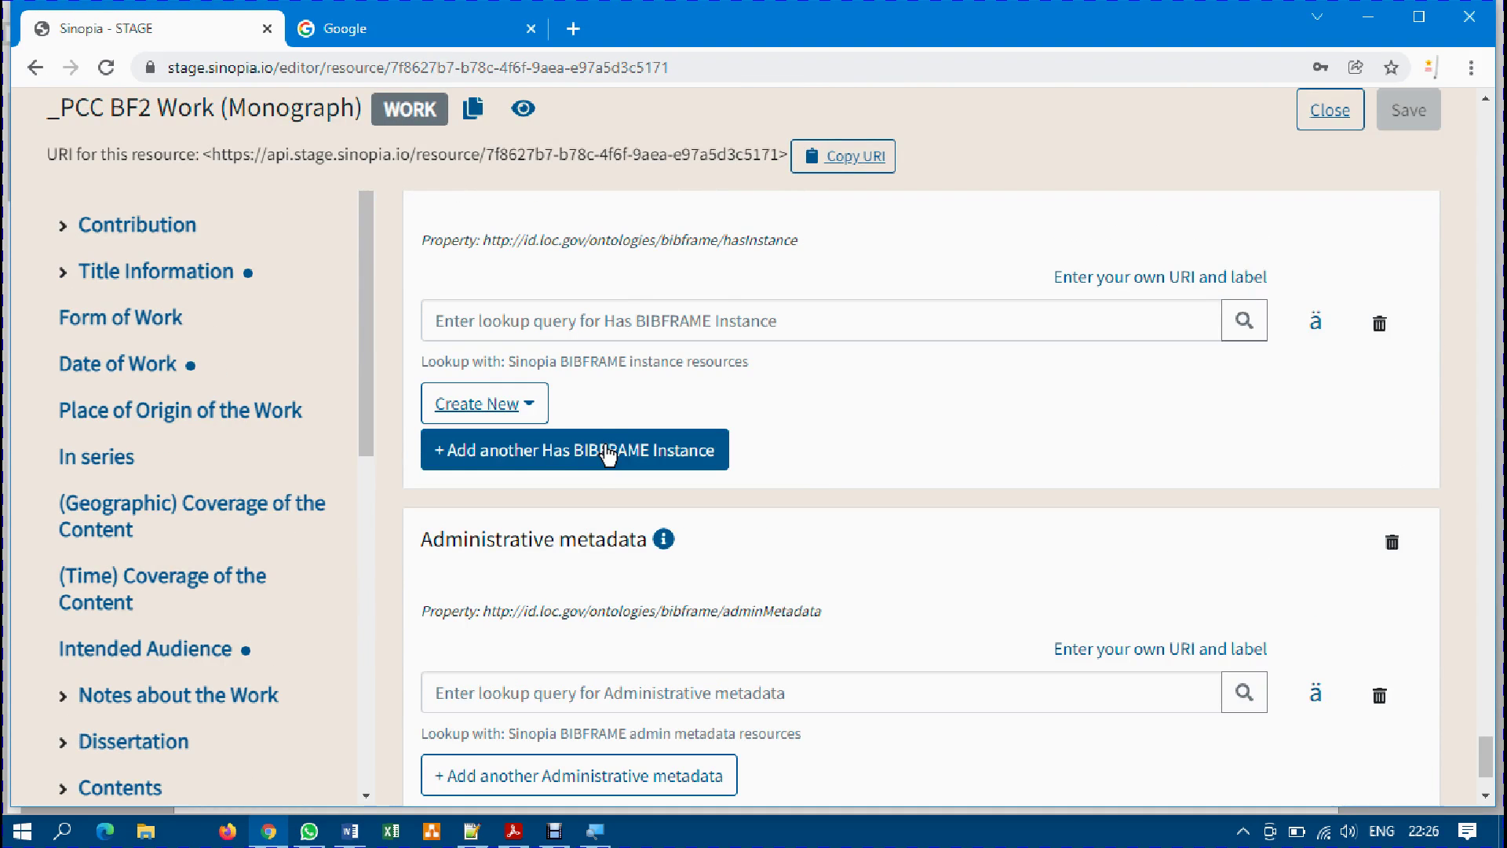
scroll(638, 522, "up", 4)
scroll(639, 524, "up", 20)
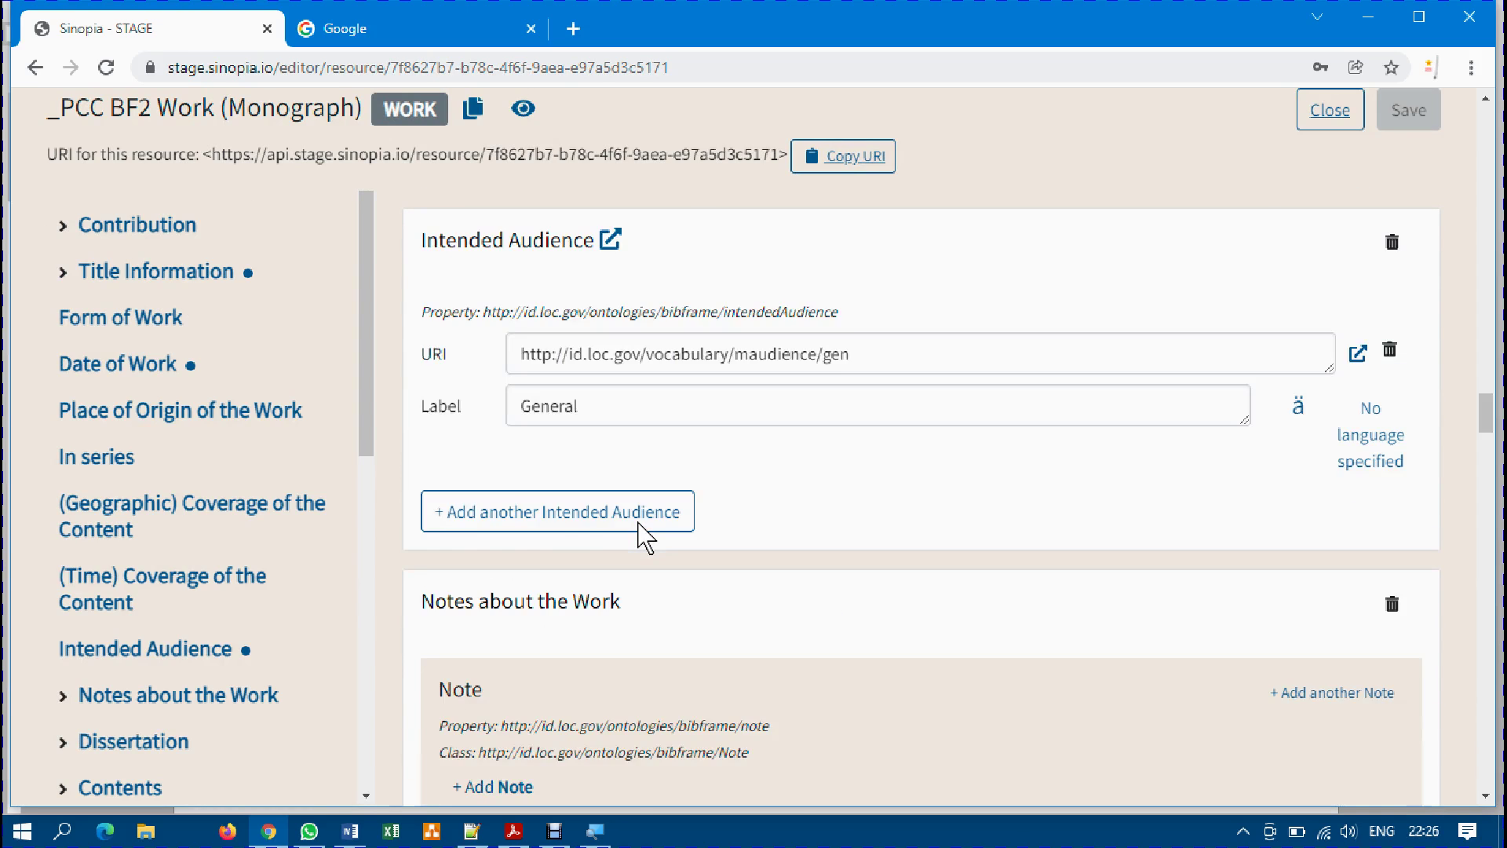
scroll(644, 536, "up", 5)
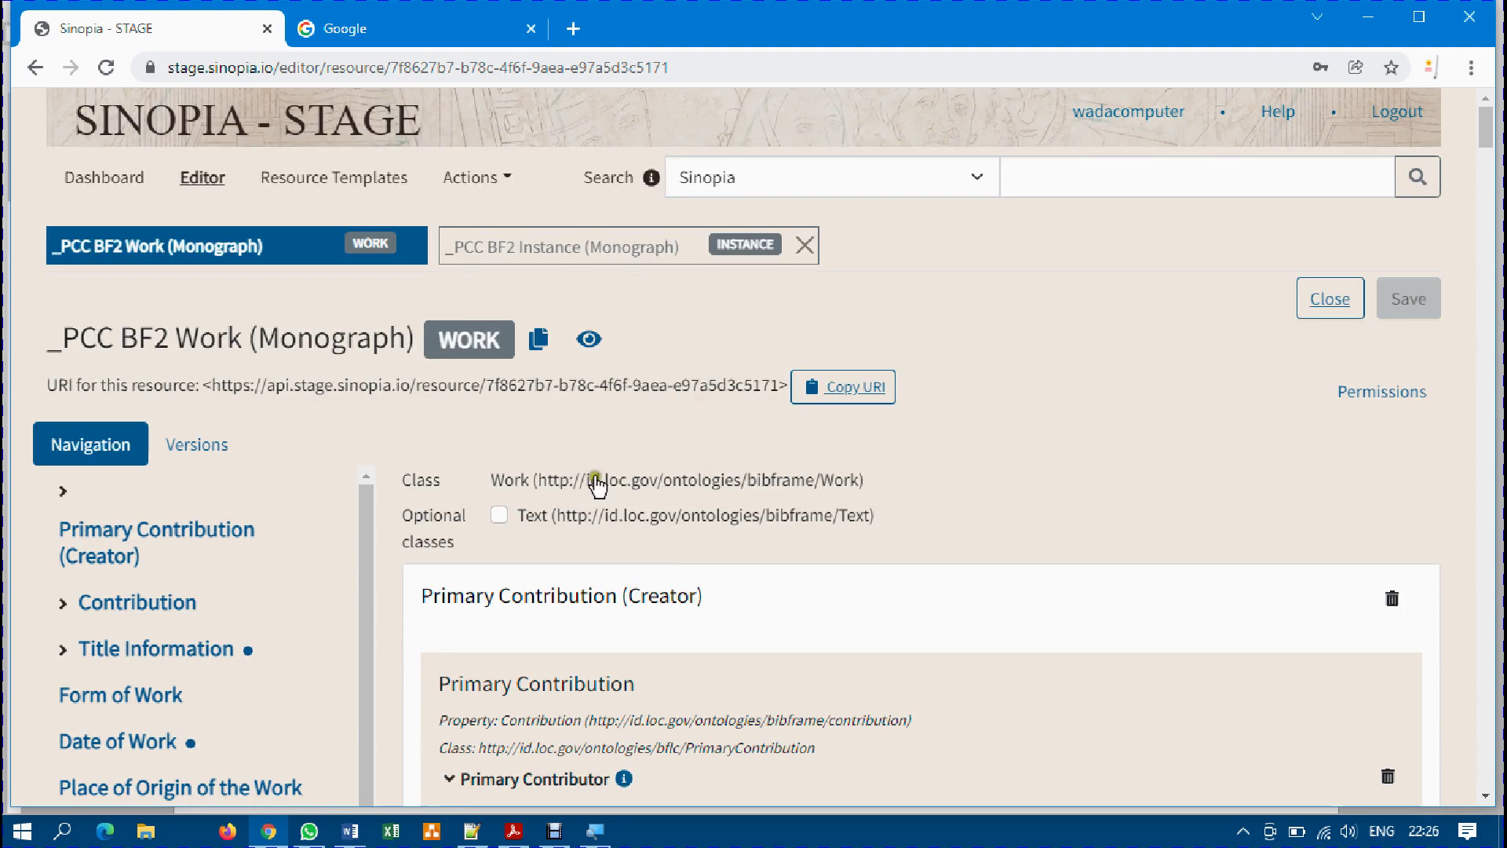
left_click(575, 248)
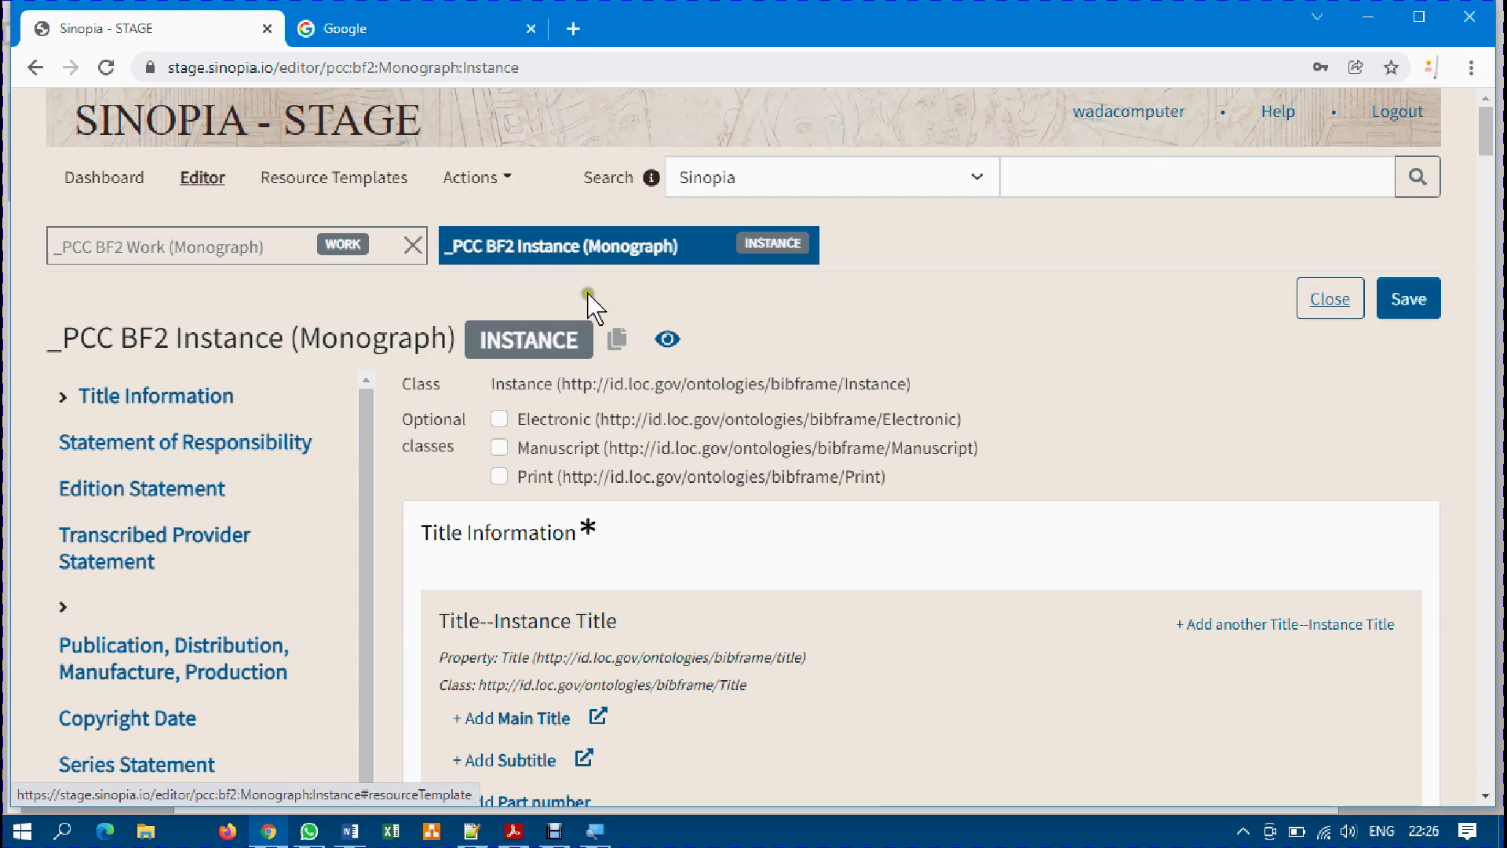